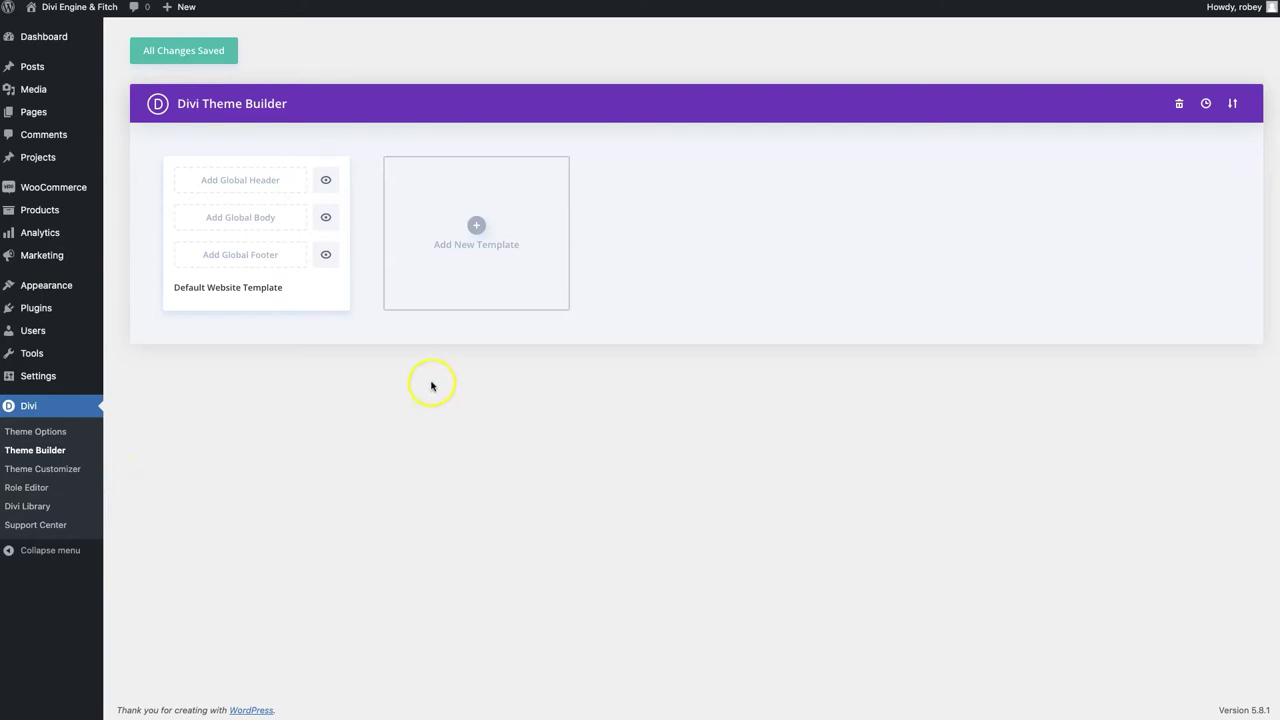
# Start building a new global header for the default website template and insert a two-column row split three-fifths and two-fifths
pyautogui.click(245, 178)
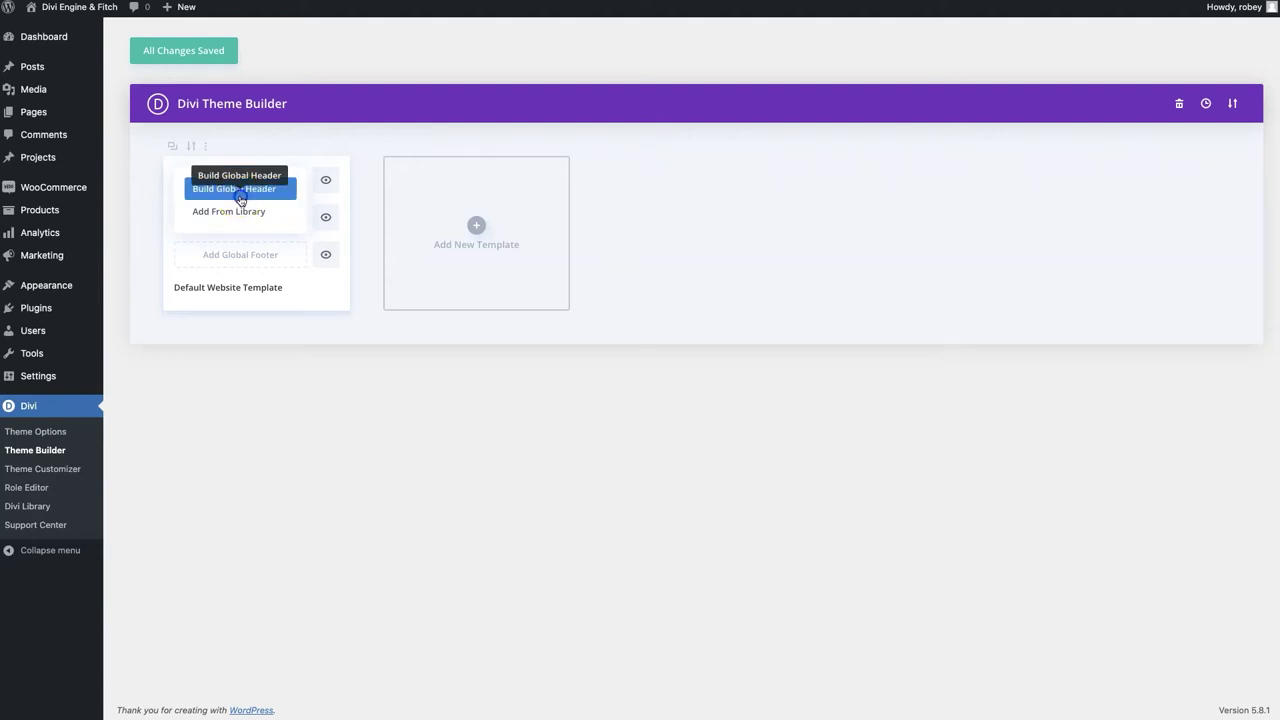
pyautogui.click(240, 199)
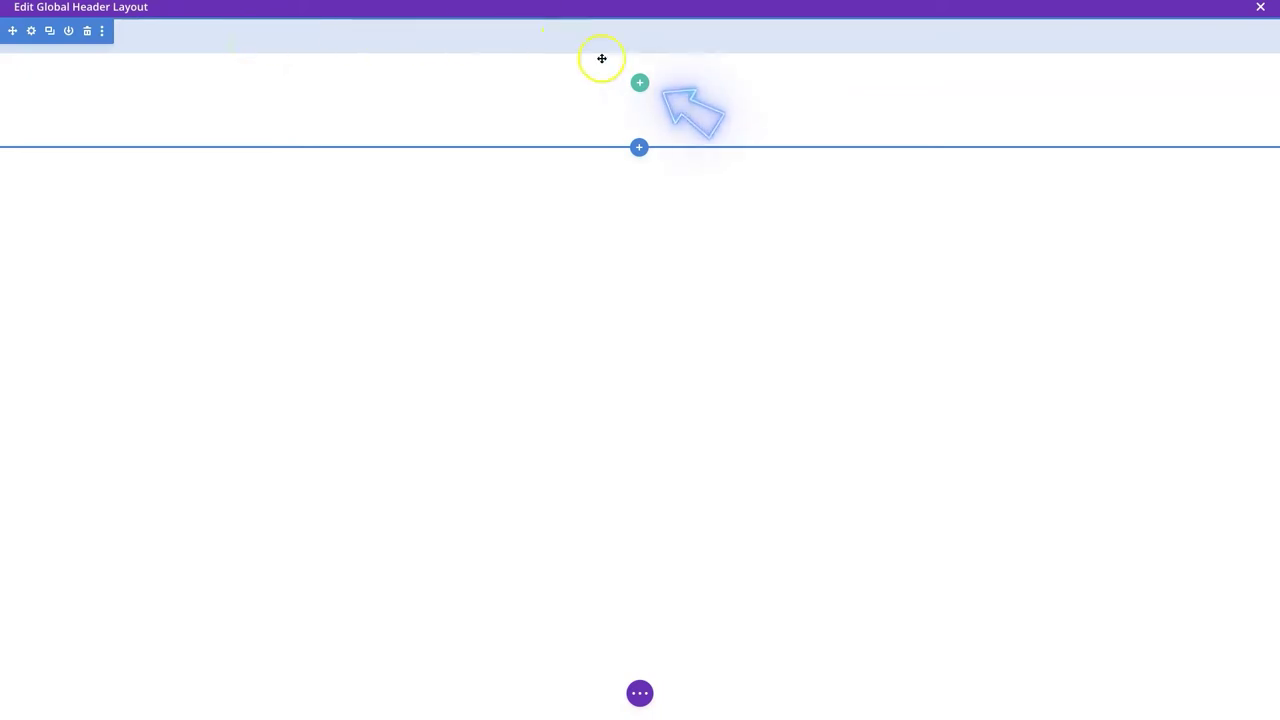
pyautogui.click(640, 86)
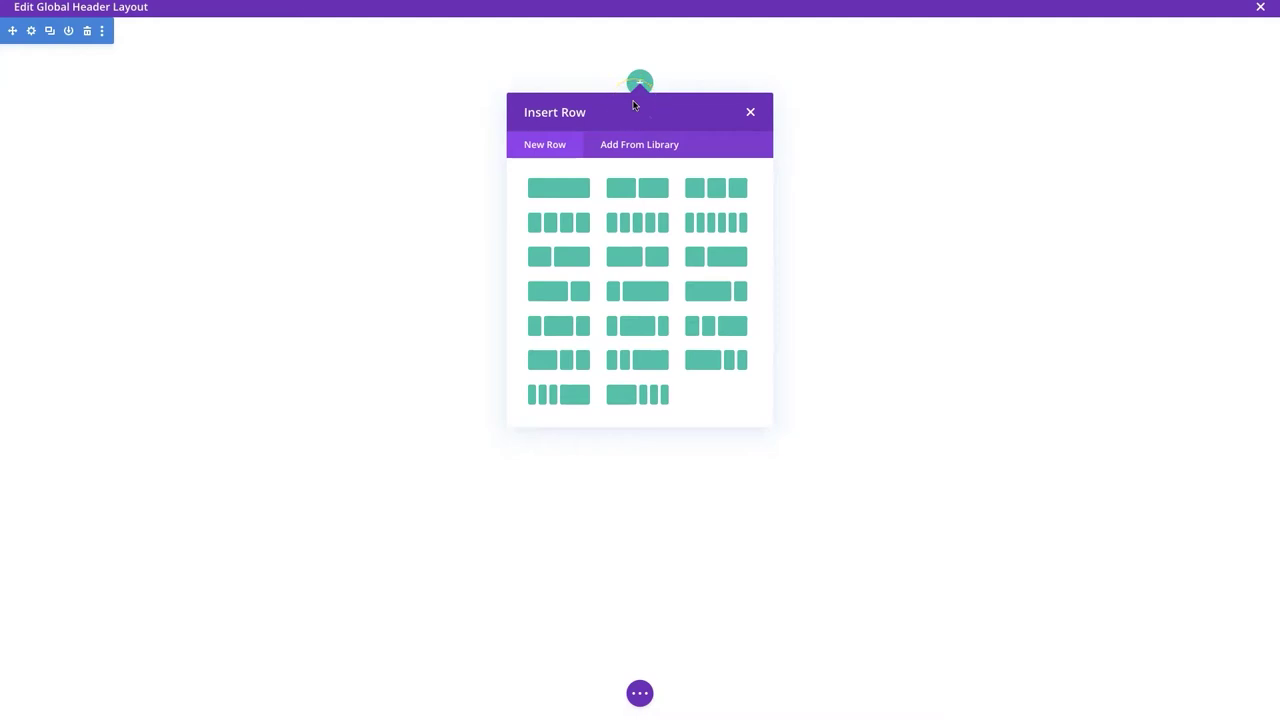
pyautogui.click(618, 263)
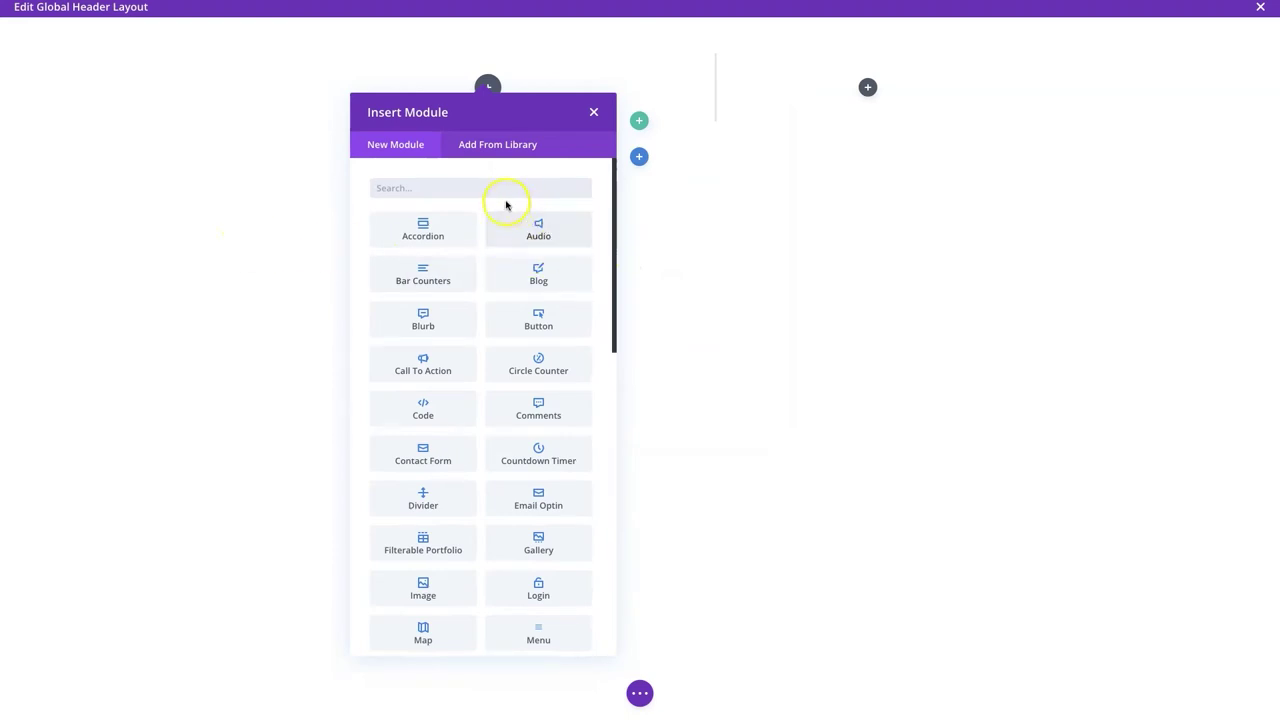
pyautogui.click(594, 113)
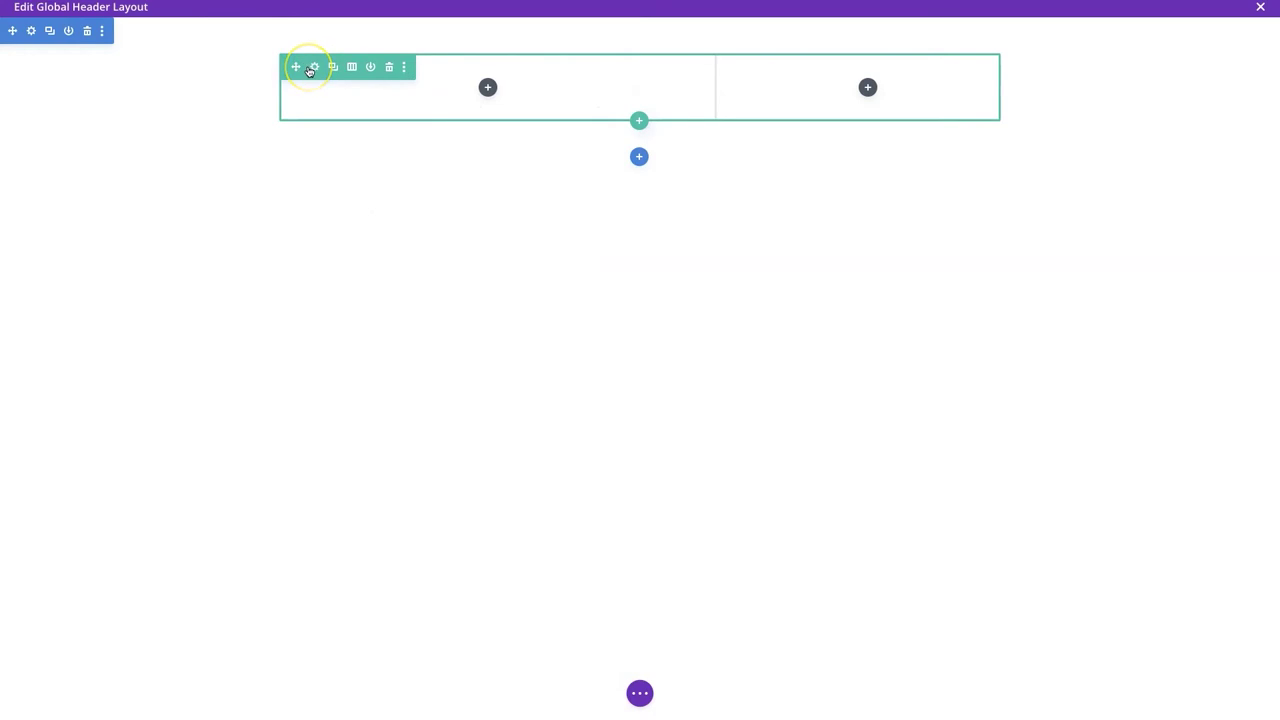
# Set the header section's top and bottom padding to 0px, linking the two values
pyautogui.click(30, 32)
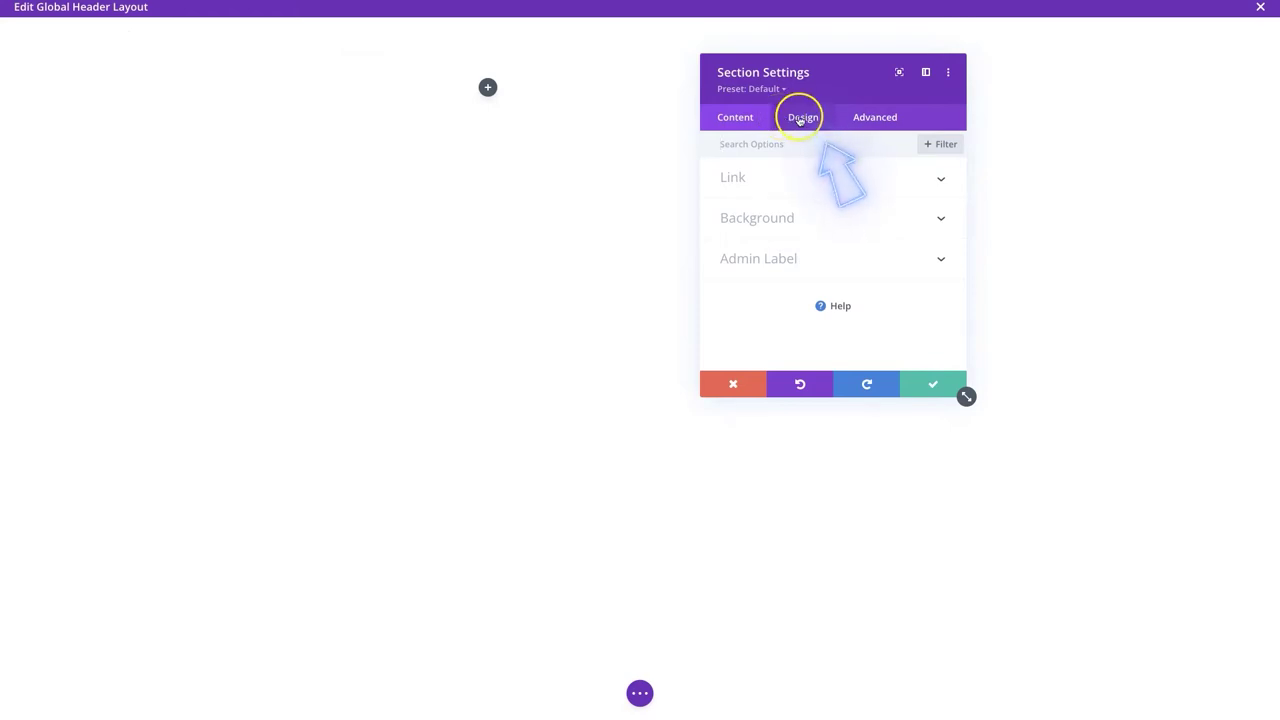
pyautogui.click(800, 120)
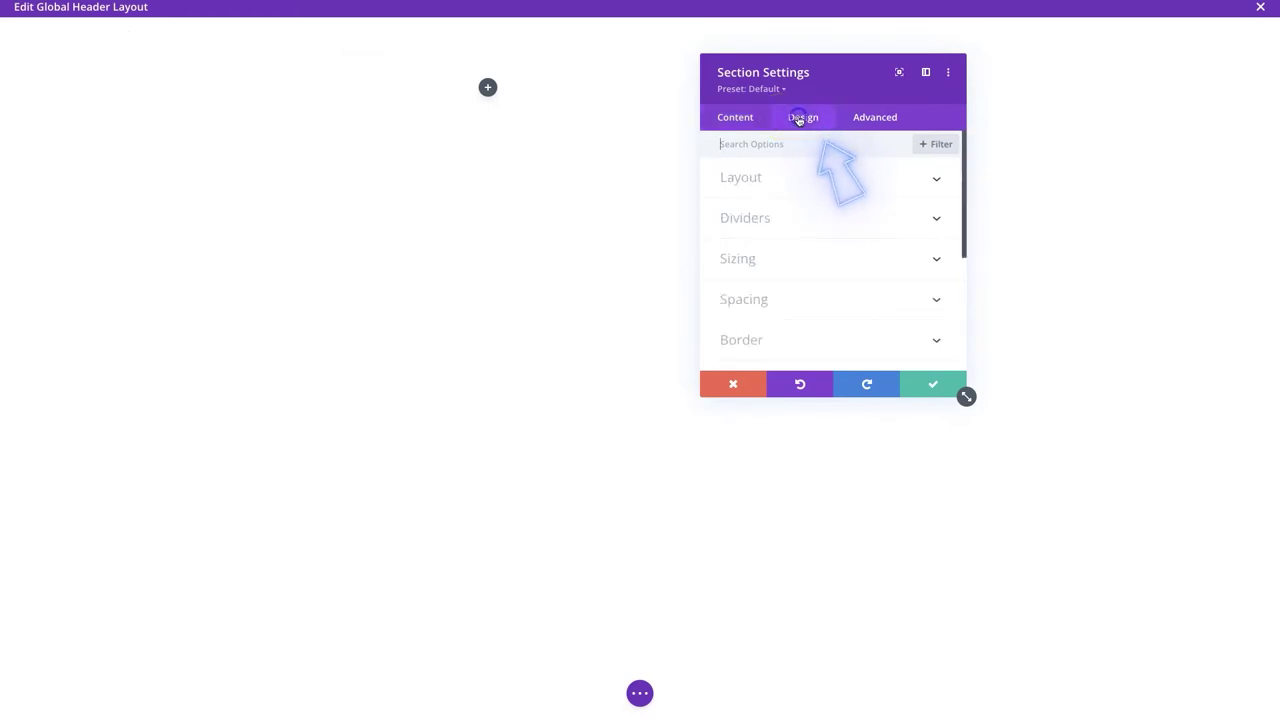
pyautogui.click(749, 300)
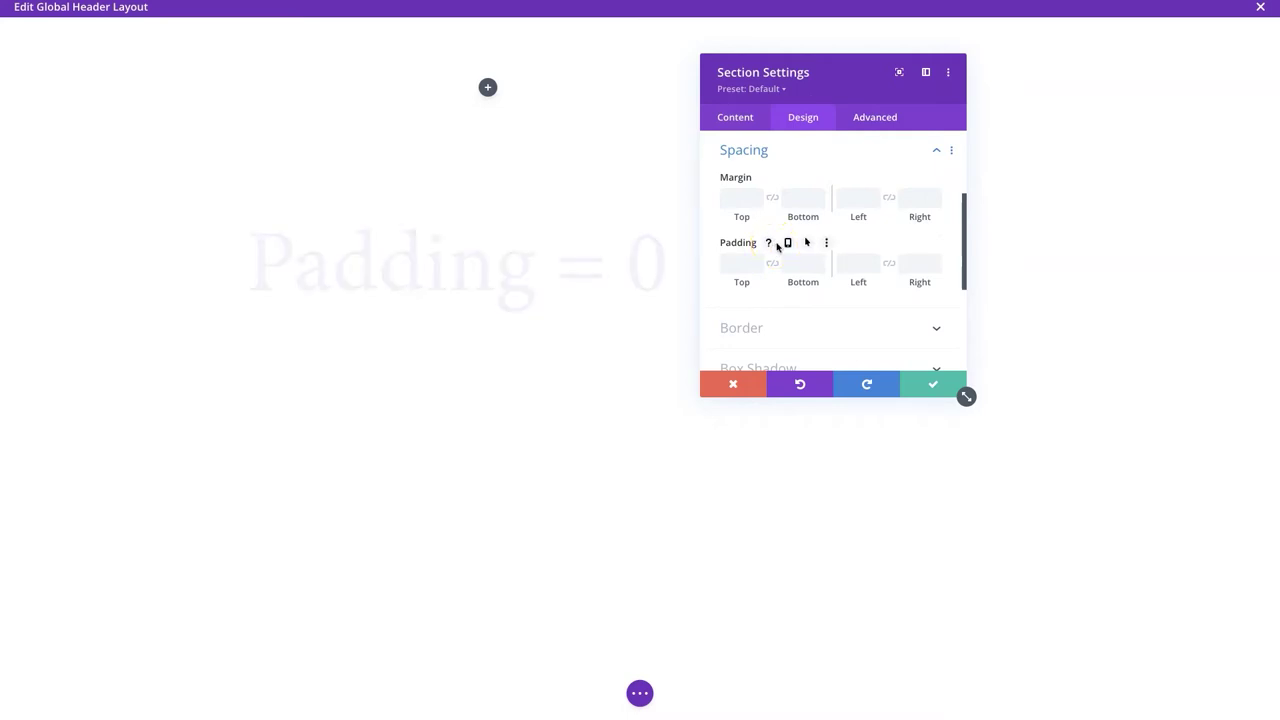
pyautogui.click(737, 262)
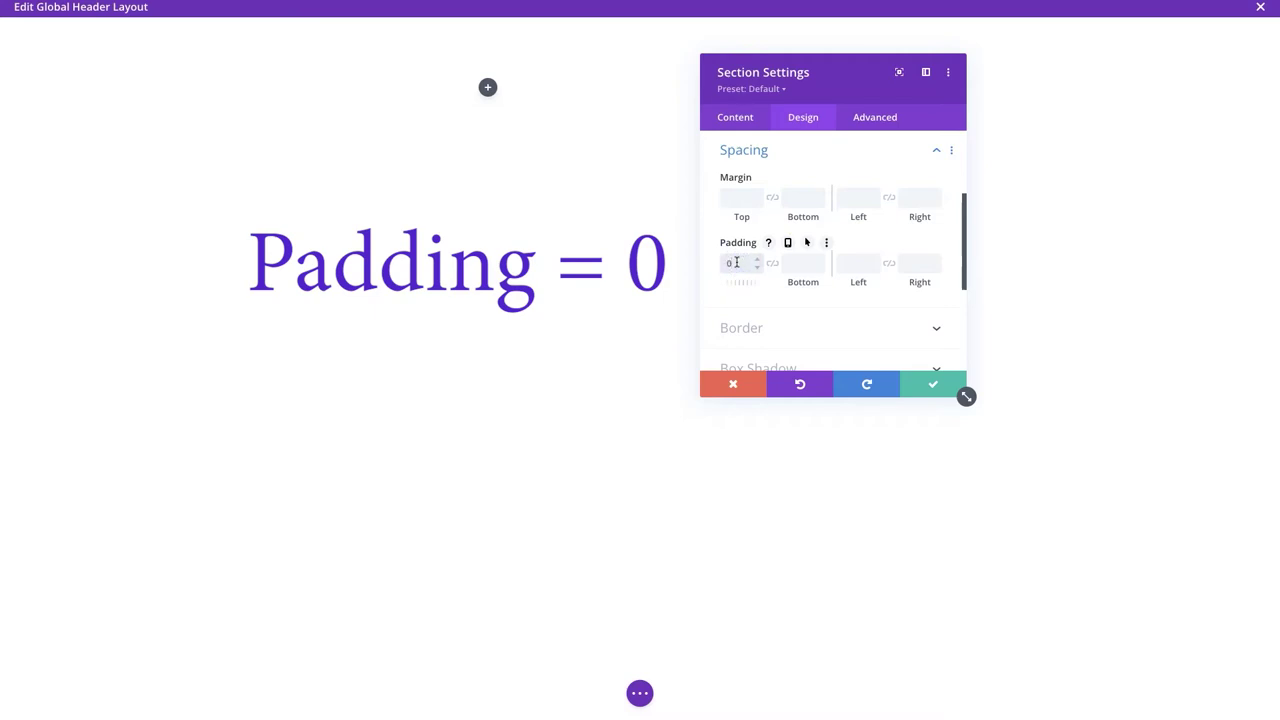
pyautogui.click(748, 300)
pyautogui.click(777, 268)
pyautogui.click(896, 335)
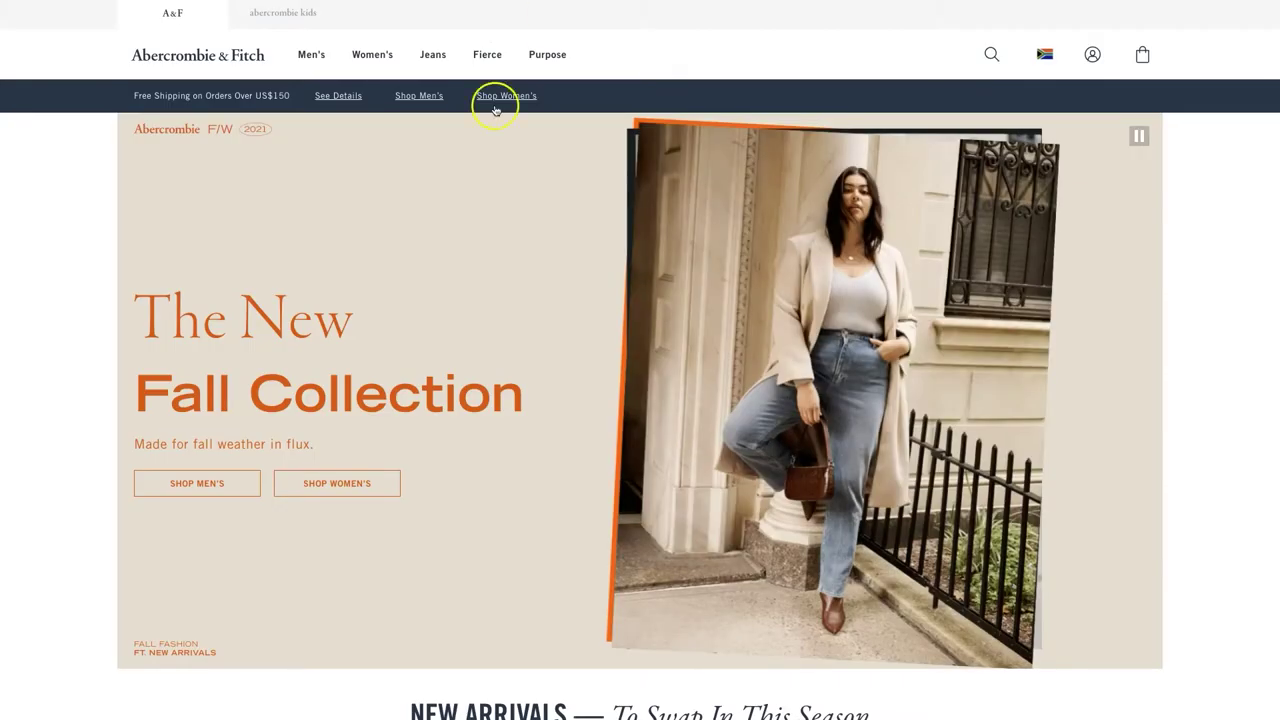
pyautogui.scroll(-5, 436, 349)
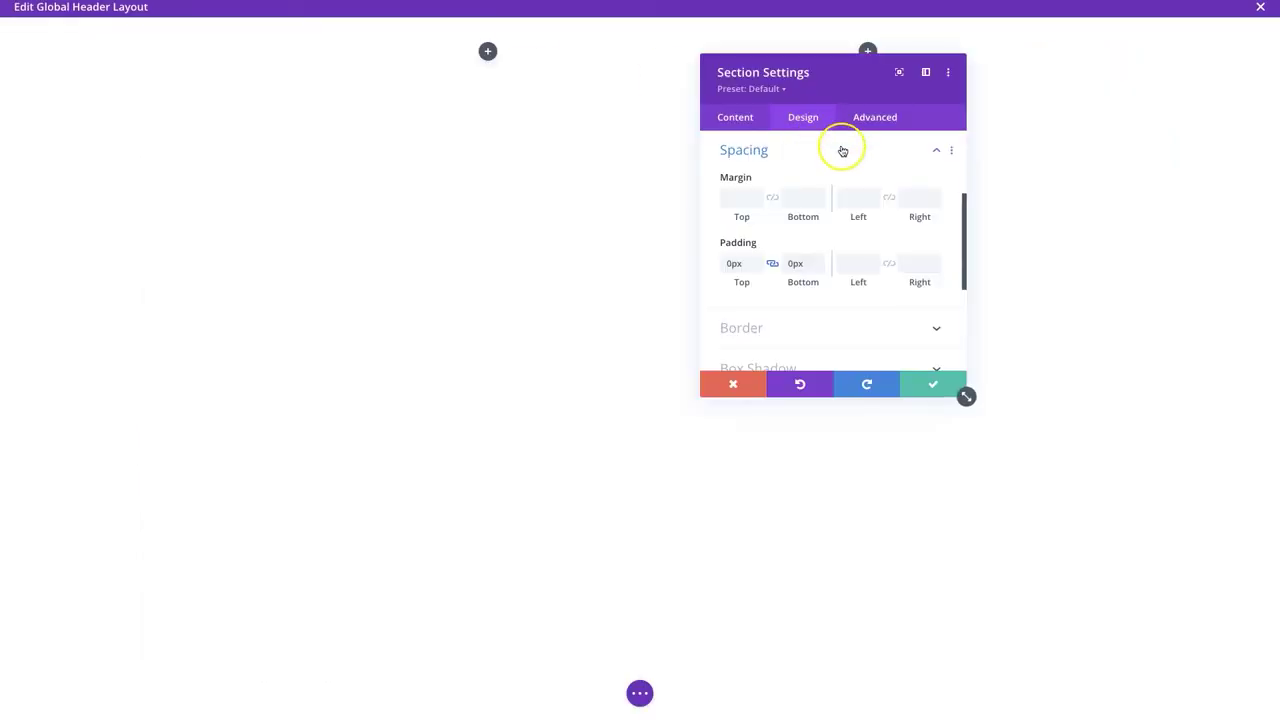
# Set the header section's sticky position to Stick to Top and save the section settings
pyautogui.click(884, 122)
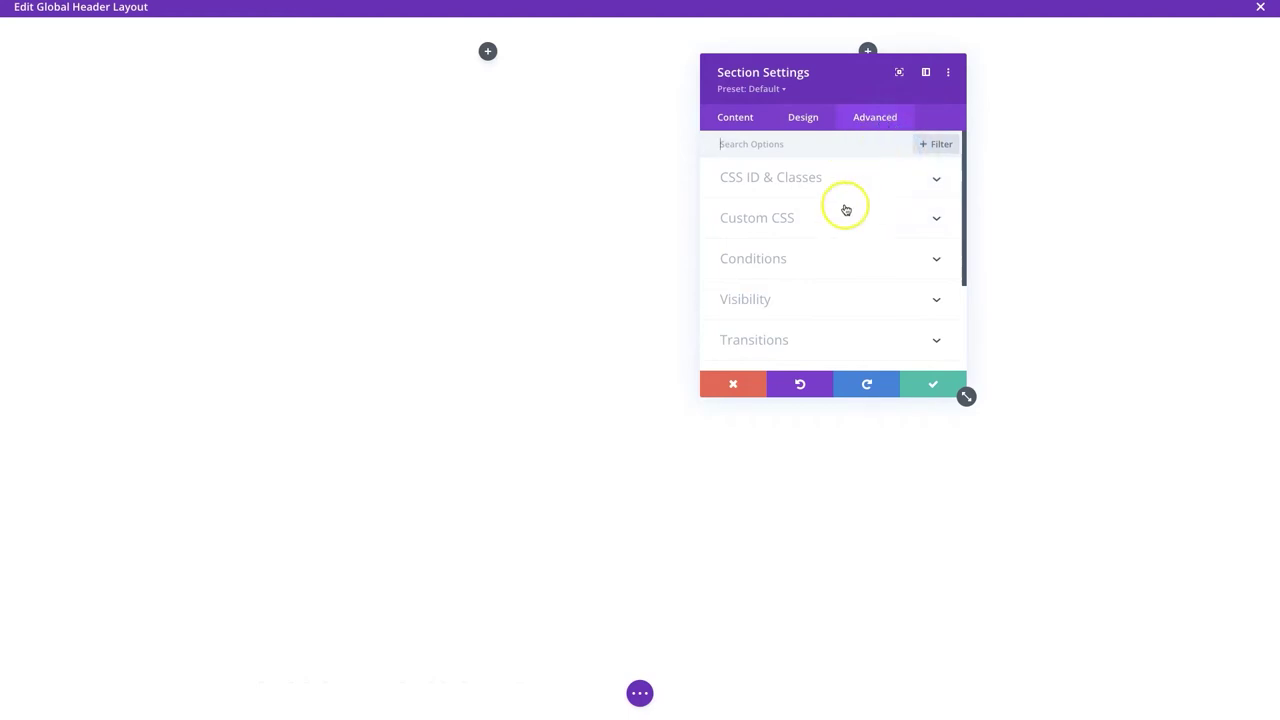
pyautogui.scroll(-2, 790, 300)
pyautogui.click(788, 300)
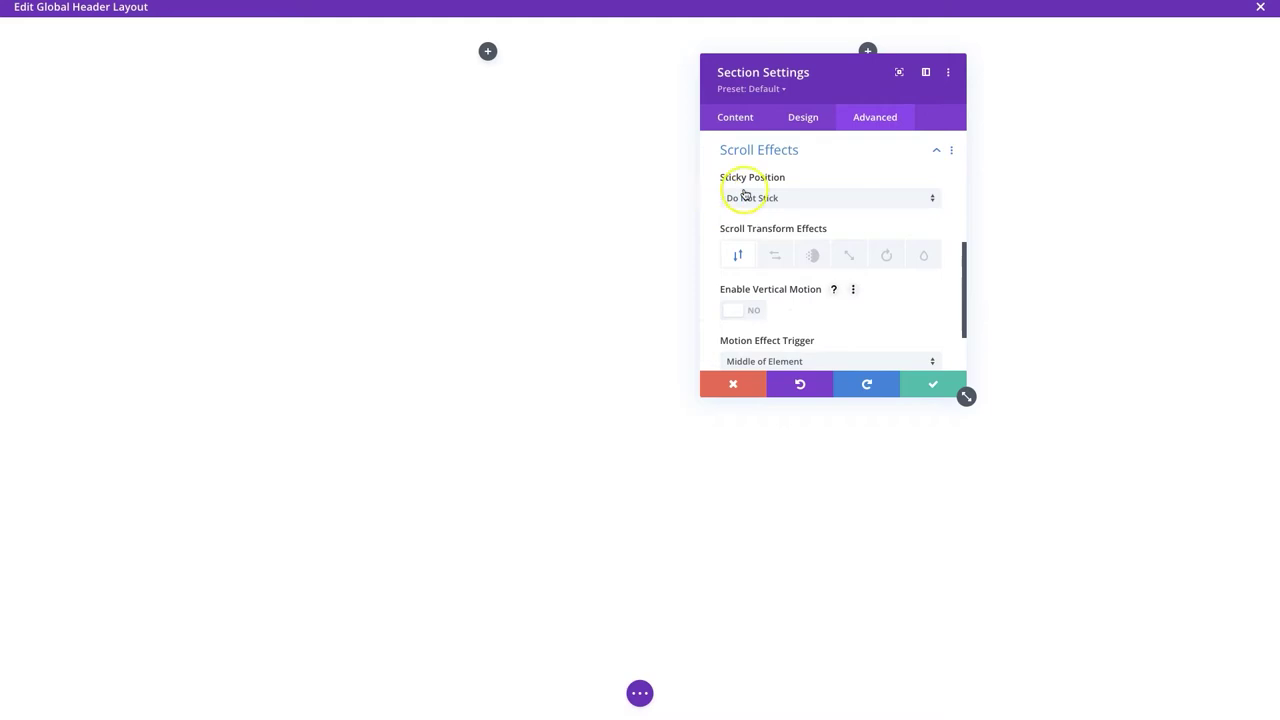
pyautogui.click(772, 204)
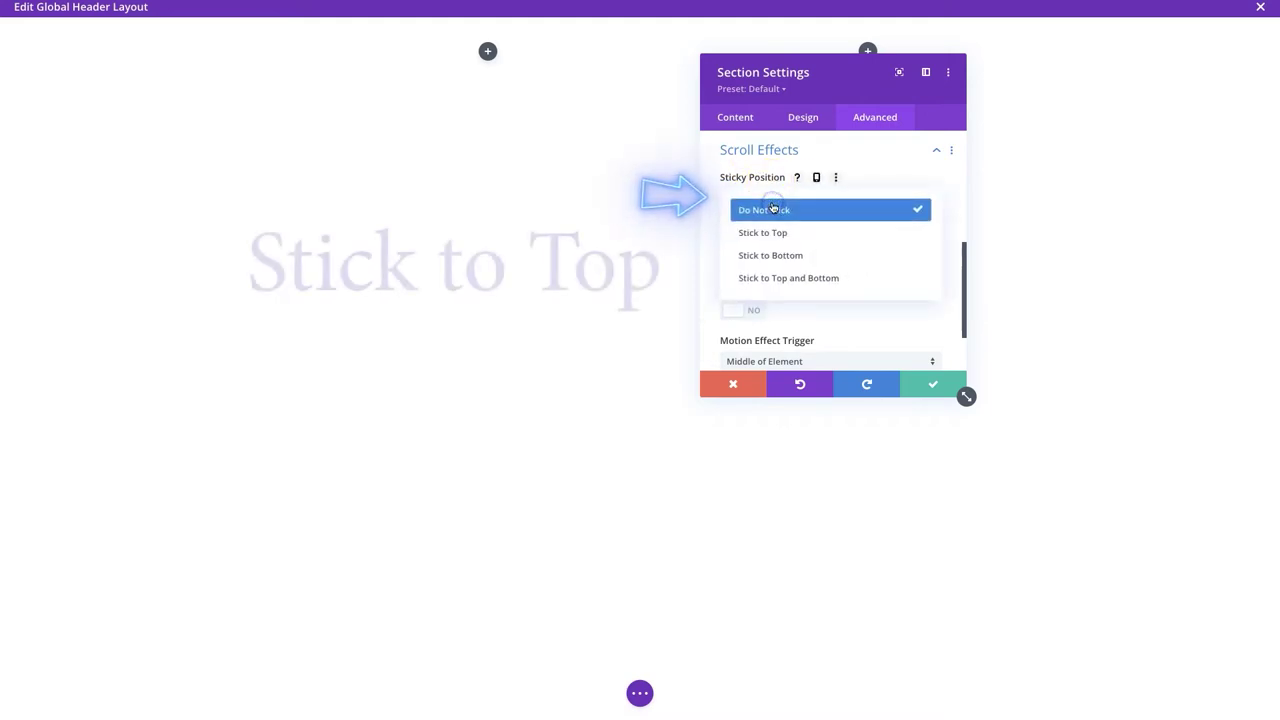
pyautogui.click(770, 232)
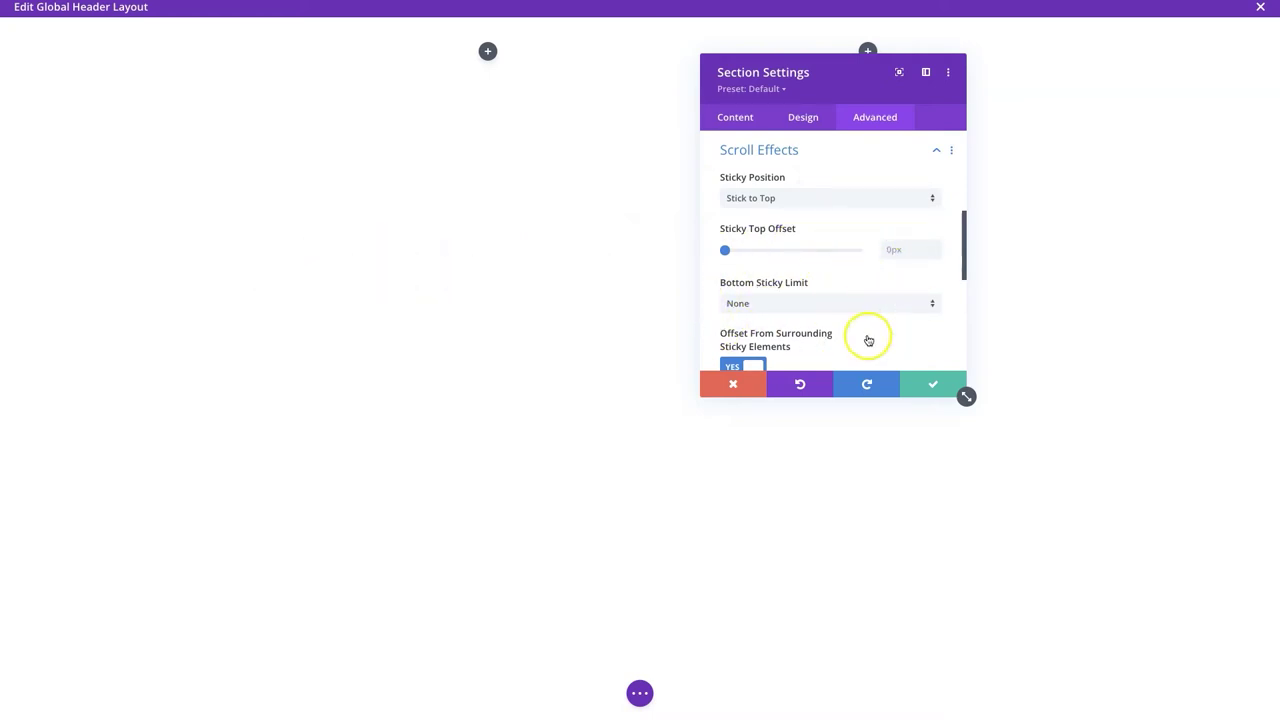
pyautogui.scroll(-5, 756, 316)
pyautogui.scroll(3, 756, 316)
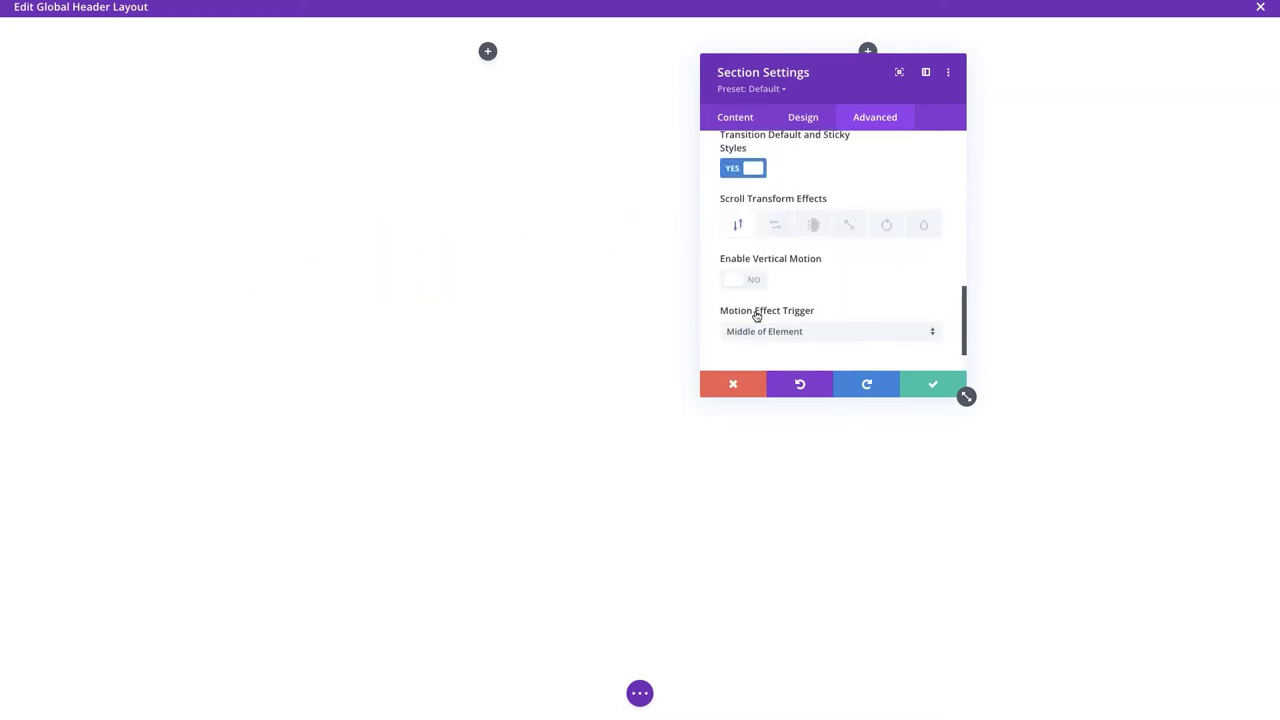
pyautogui.scroll(3, 756, 316)
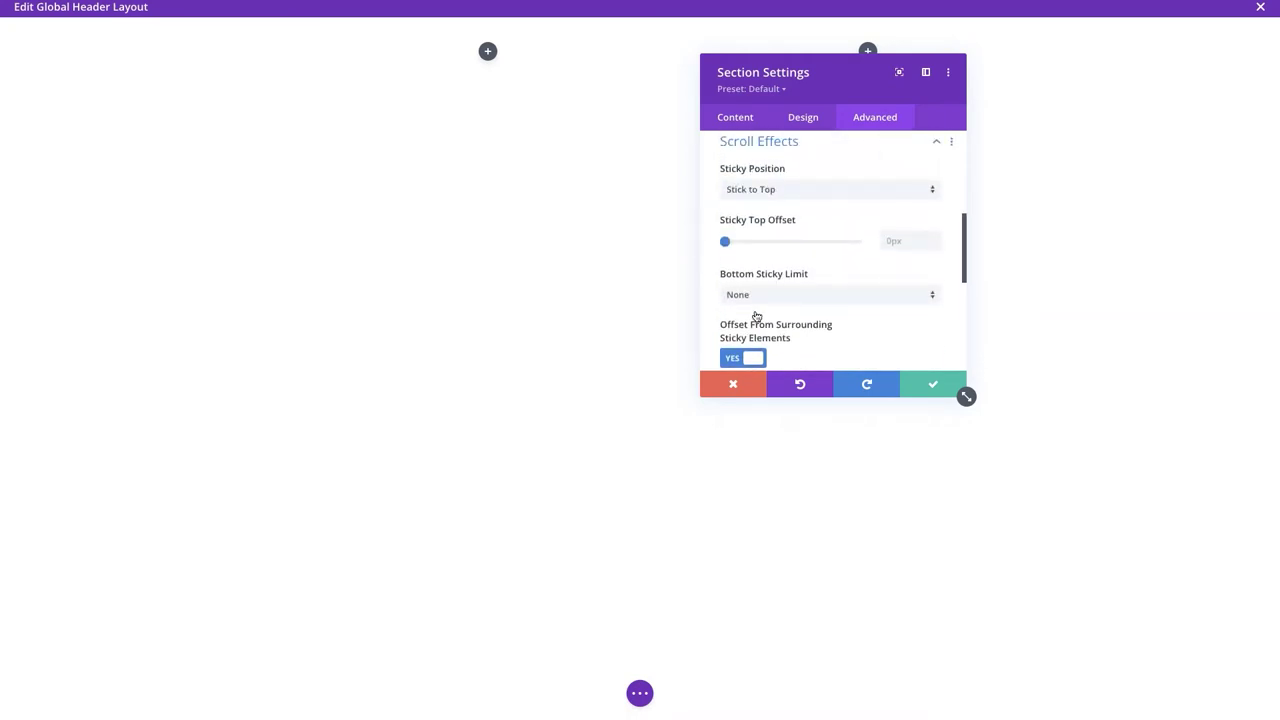
pyautogui.click(931, 387)
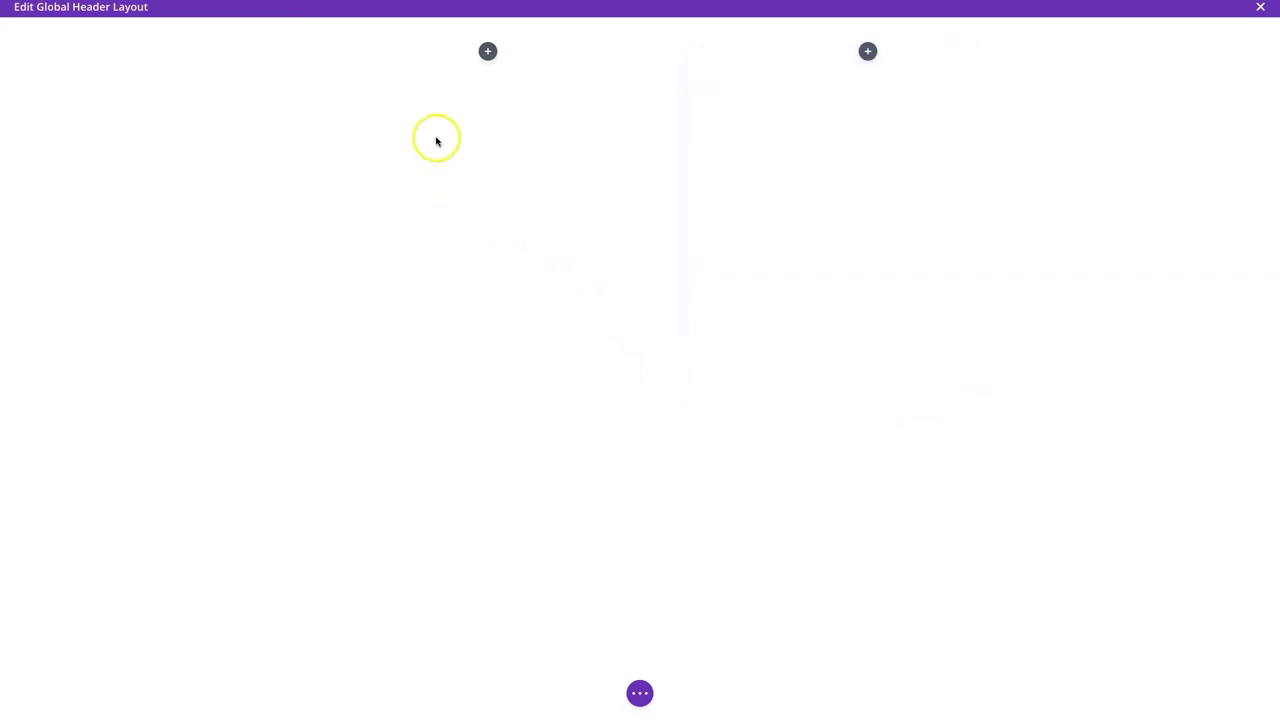
# Size the header row with equalized column heights, a width of 100% and a max width of 2560px
pyautogui.moveTo(456, 42)
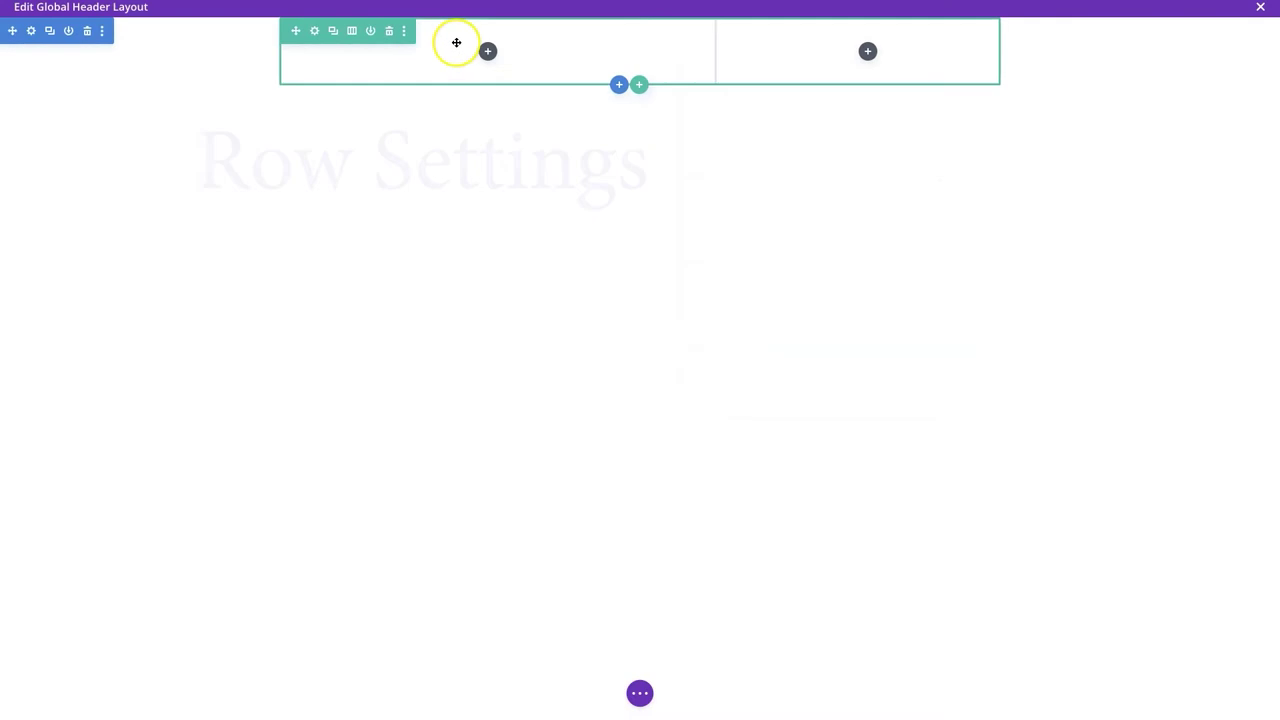
pyautogui.click(314, 31)
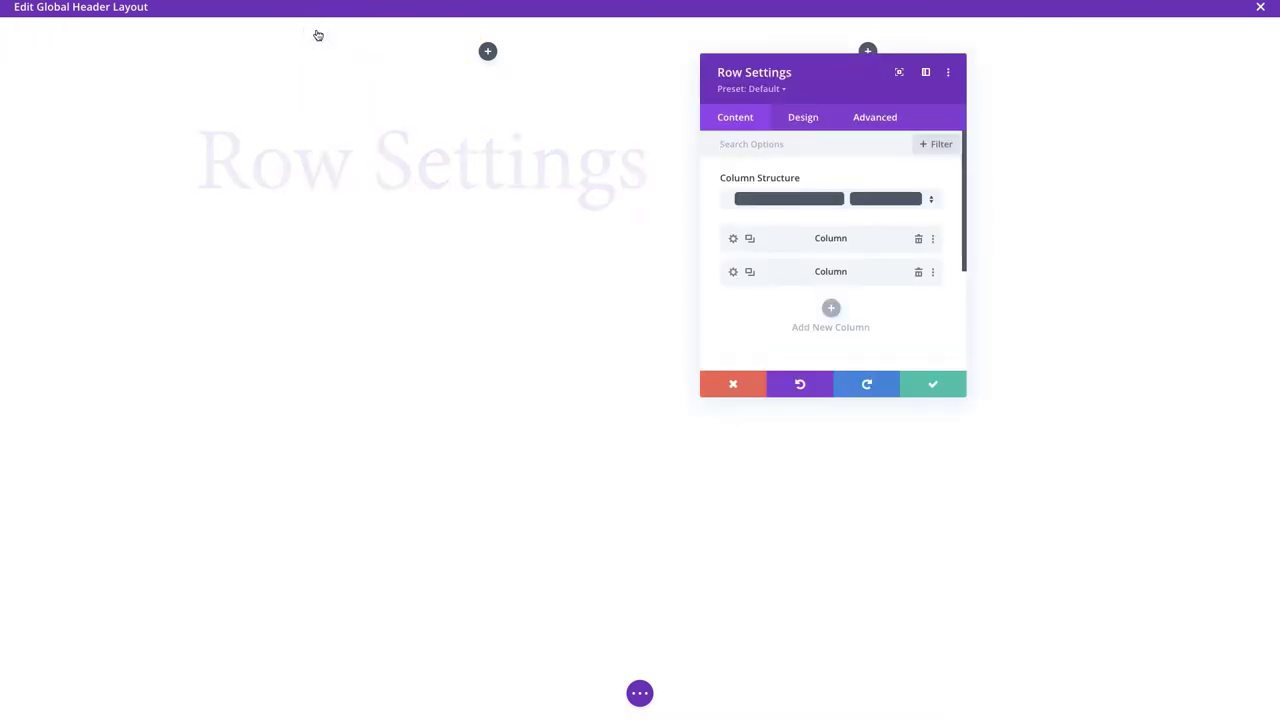
pyautogui.click(801, 118)
pyautogui.click(773, 172)
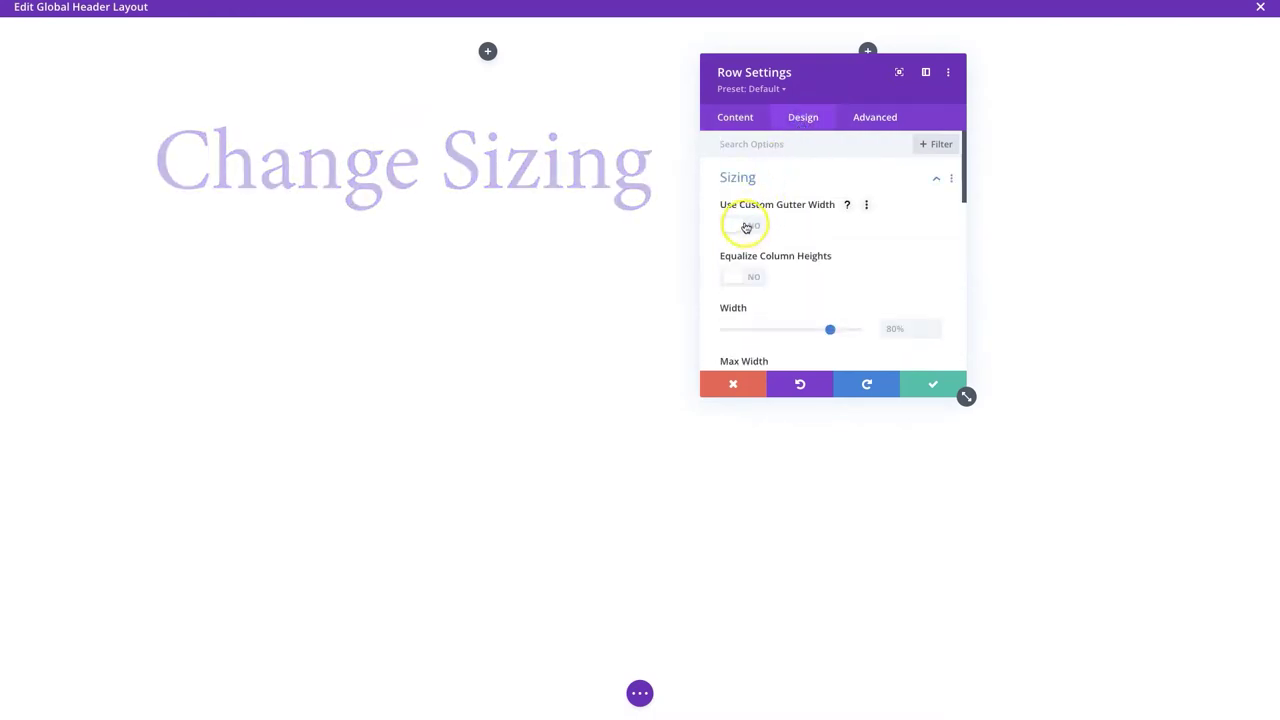
pyautogui.scroll(-1, 745, 310)
pyautogui.scroll(1, 740, 327)
pyautogui.click(740, 278)
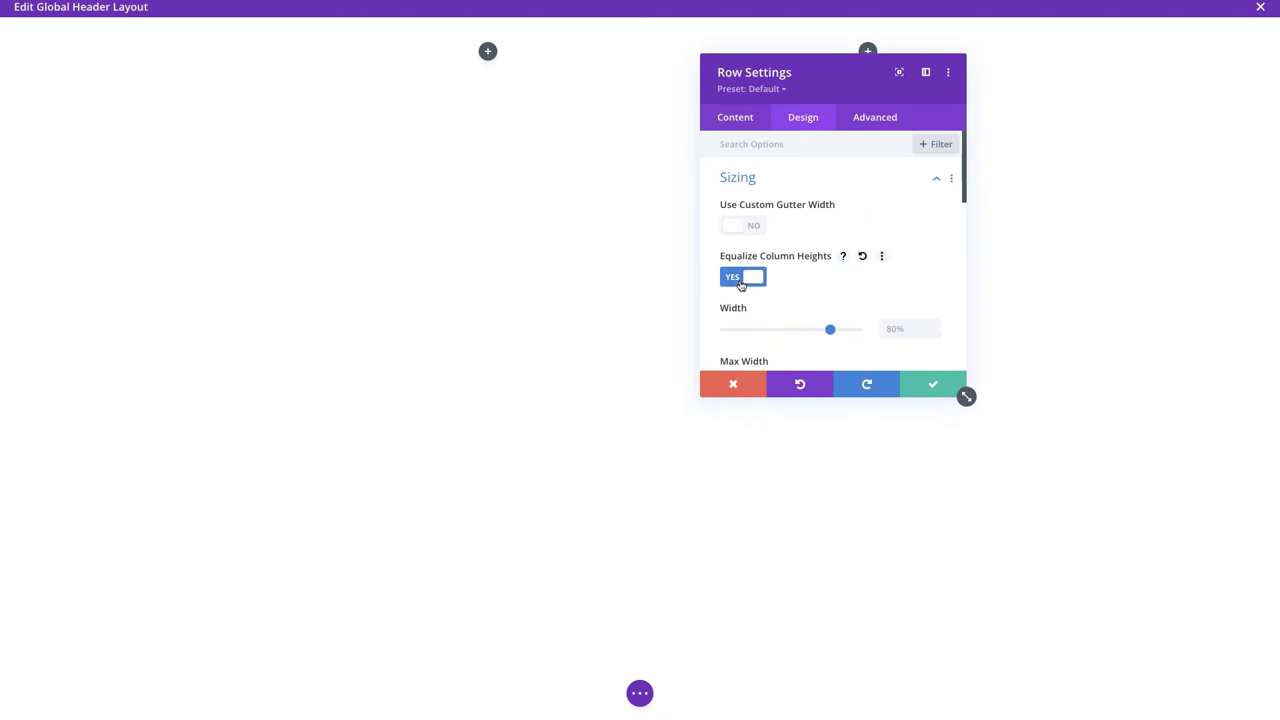
pyautogui.scroll(-1, 820, 311)
pyautogui.moveTo(829, 297); pyautogui.dragTo(878, 299)
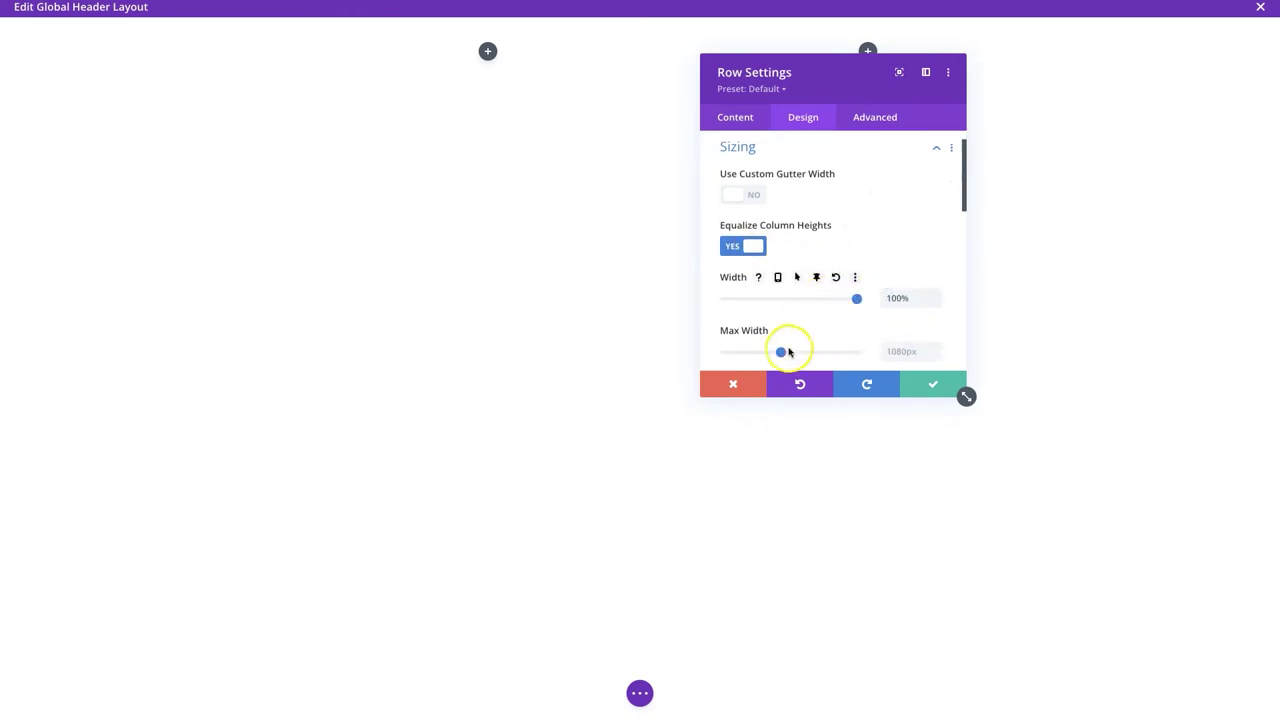
pyautogui.moveTo(783, 354); pyautogui.dragTo(843, 352)
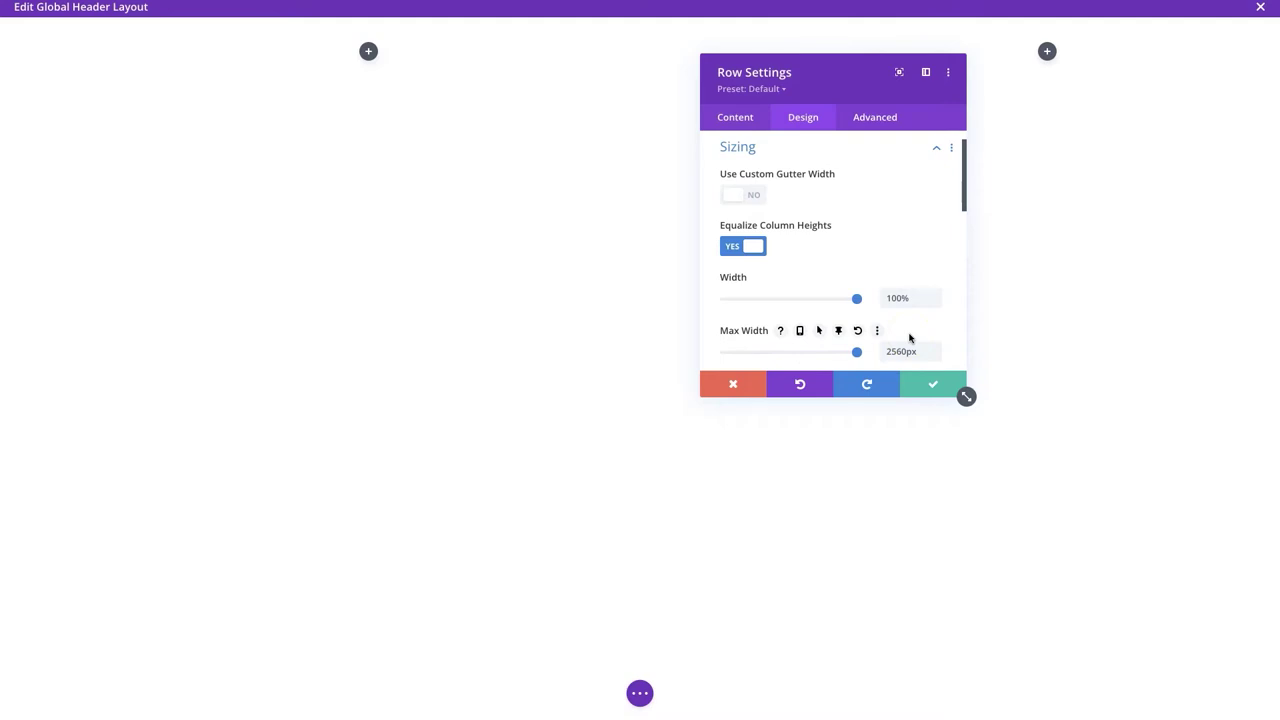
# Set the row's padding to 0px for top and bottom and 5% for left and right
pyautogui.scroll(-5, 893, 317)
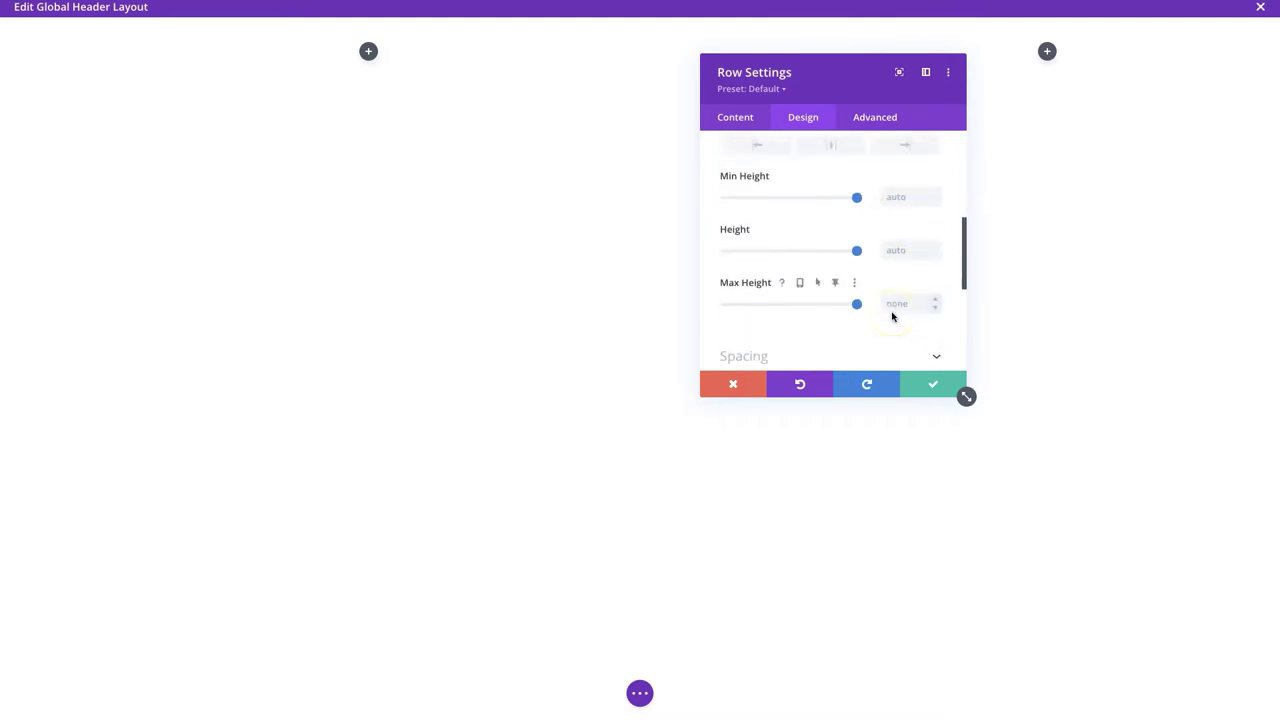
pyautogui.click(766, 311)
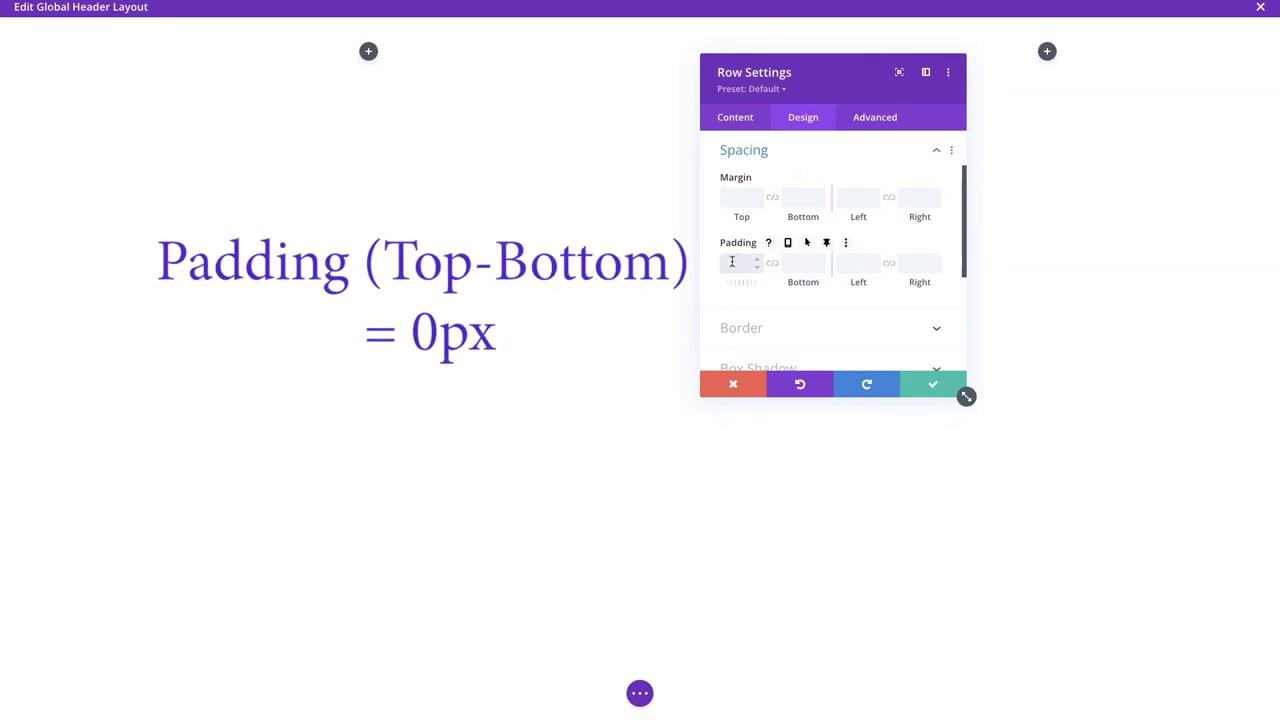
pyautogui.click(773, 263)
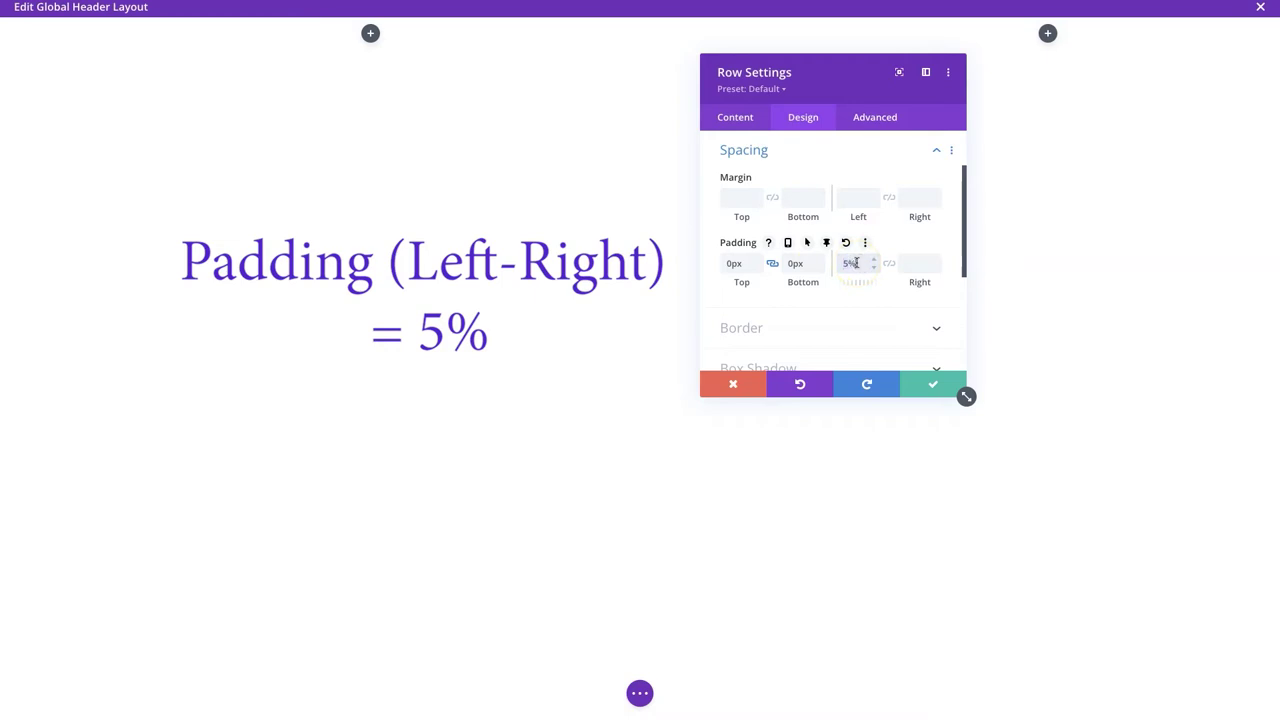
pyautogui.click(893, 265)
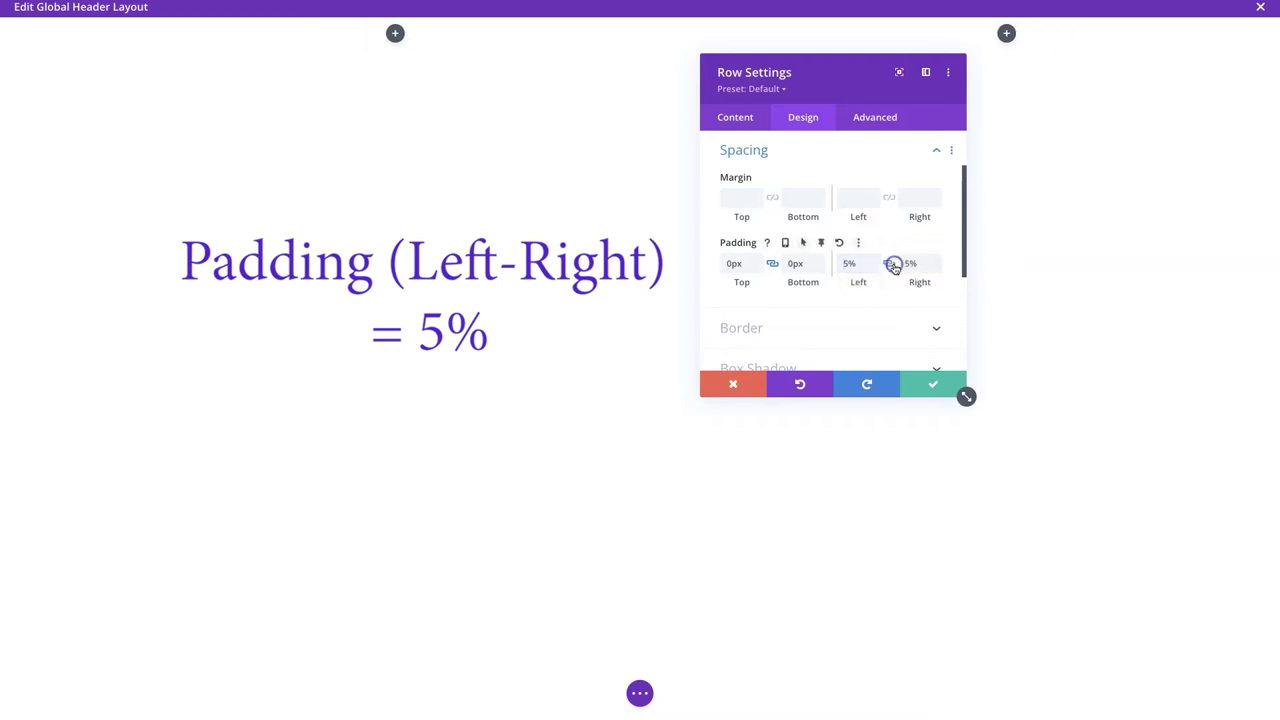
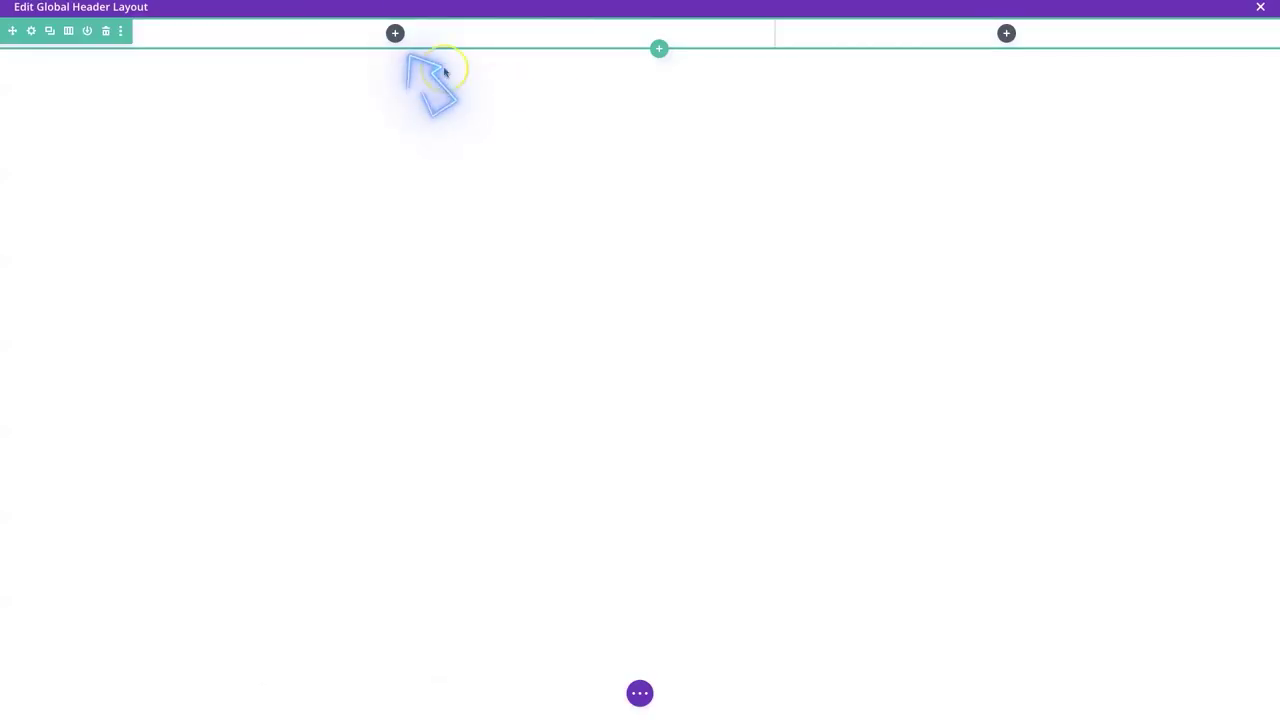
# Insert a Menu module into the row's wider first column
pyautogui.click(395, 33)
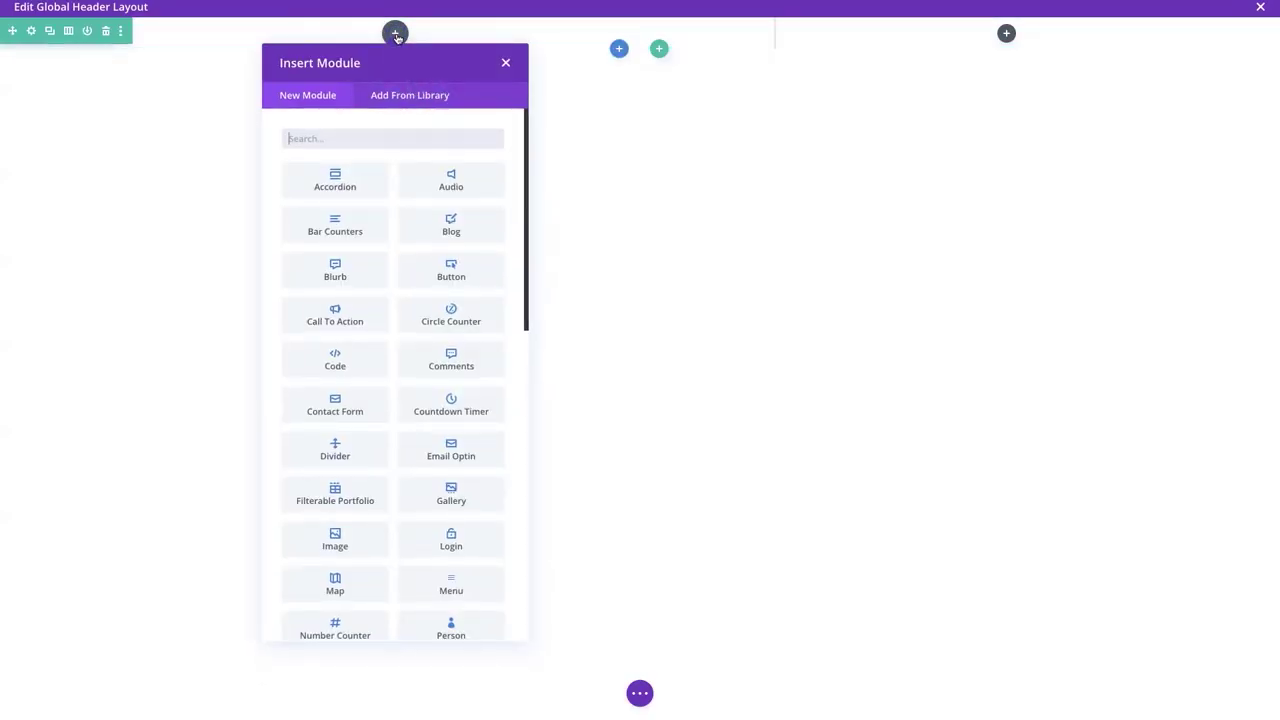
pyautogui.write('menu')
pyautogui.click(331, 178)
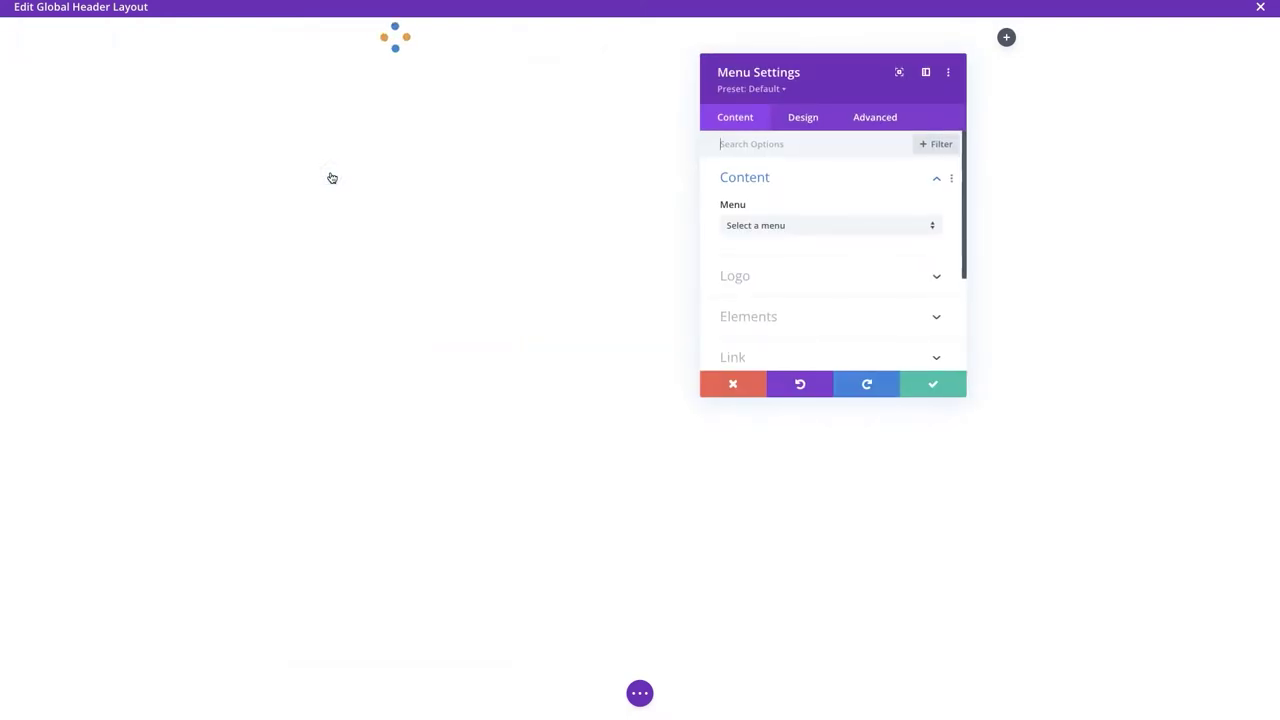
# Check which menus are available for the Menu module in its content settings
pyautogui.click(778, 227)
pyautogui.click(815, 238)
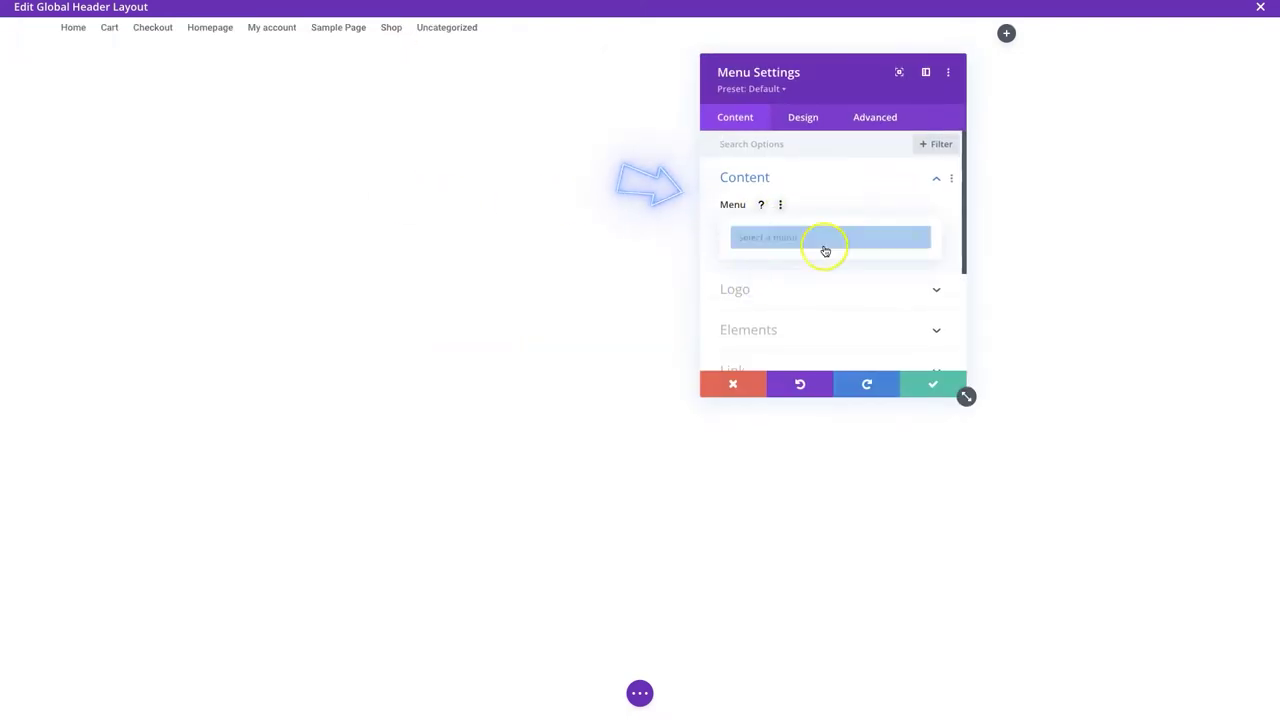
pyautogui.click(866, 183)
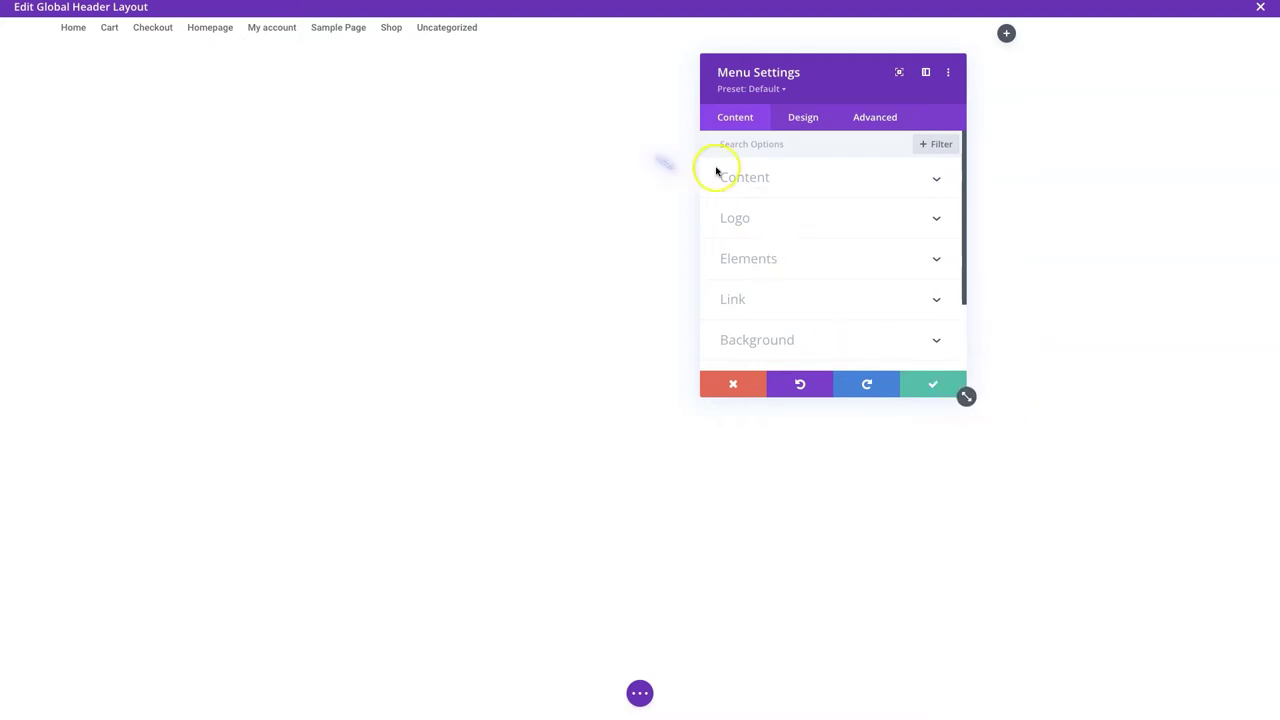
pyautogui.click(744, 180)
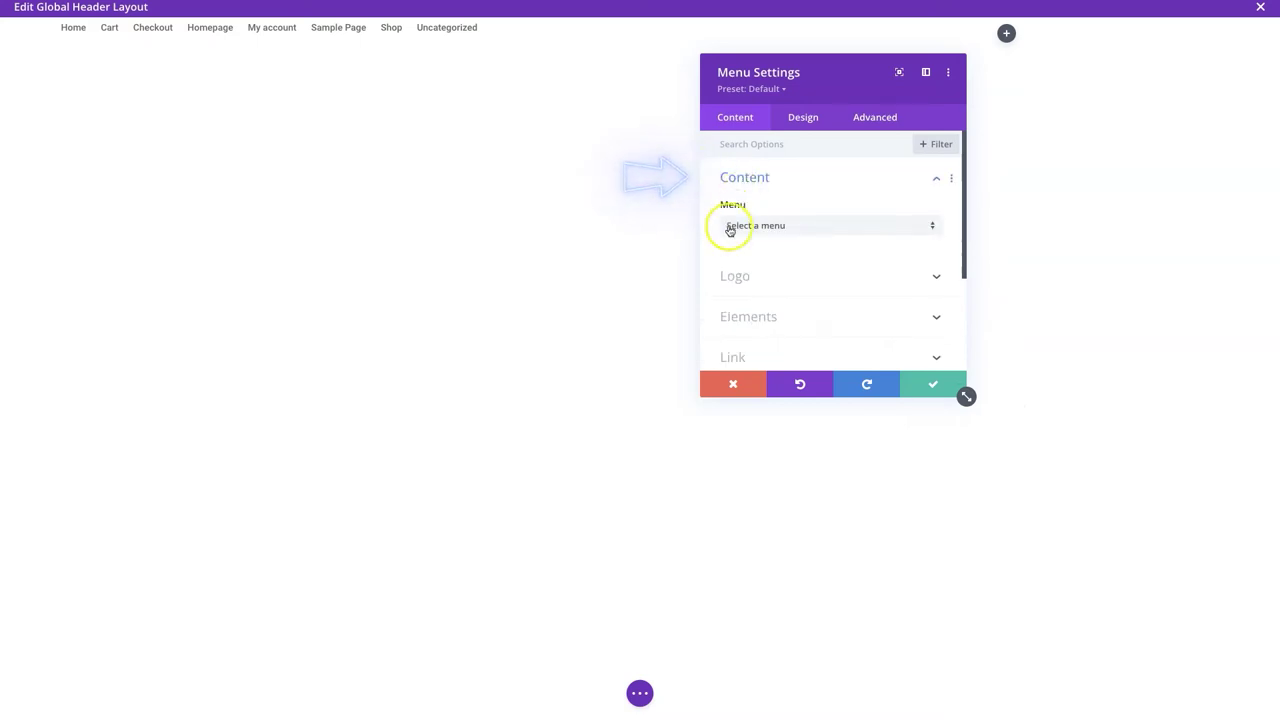
pyautogui.click(731, 284)
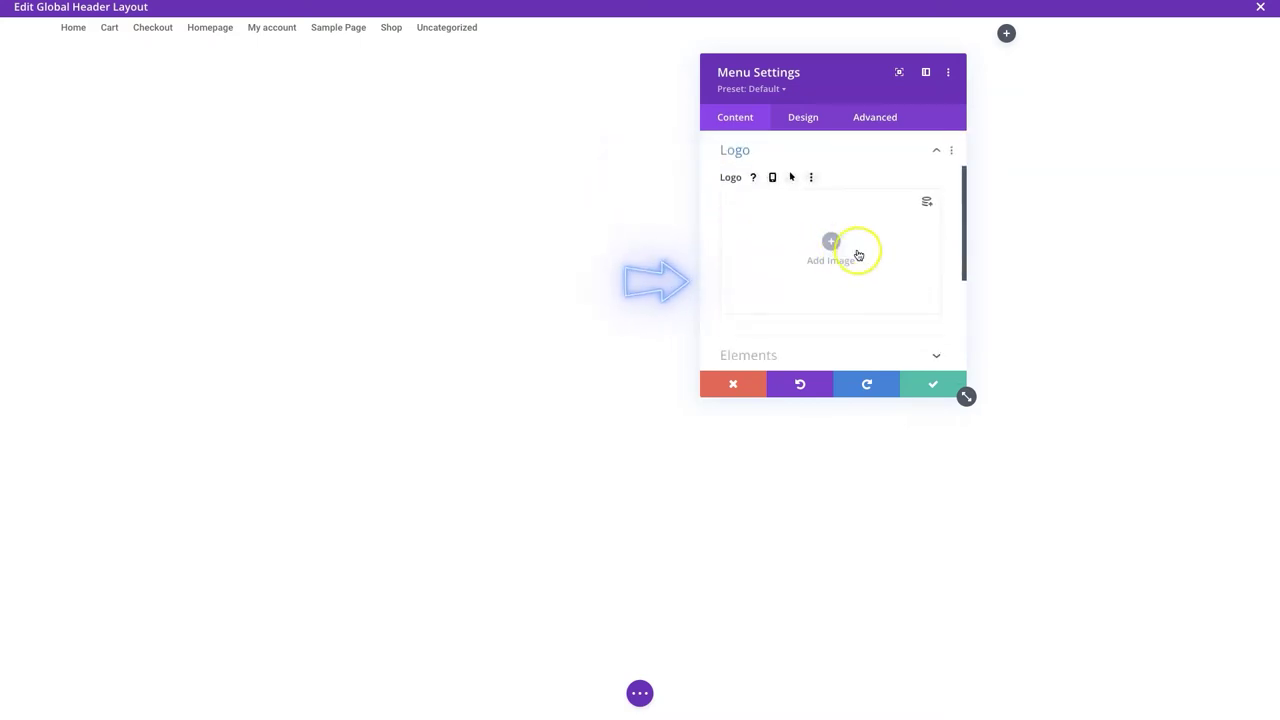
pyautogui.click(830, 245)
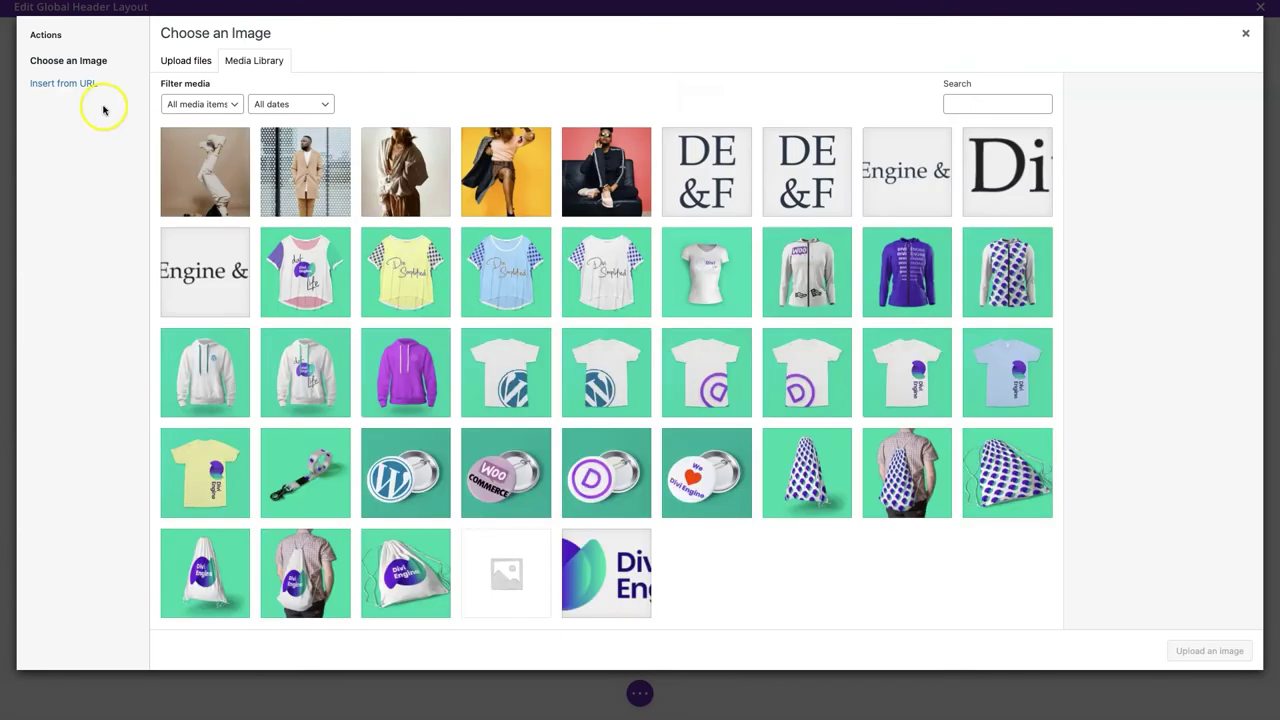
pyautogui.click(933, 170)
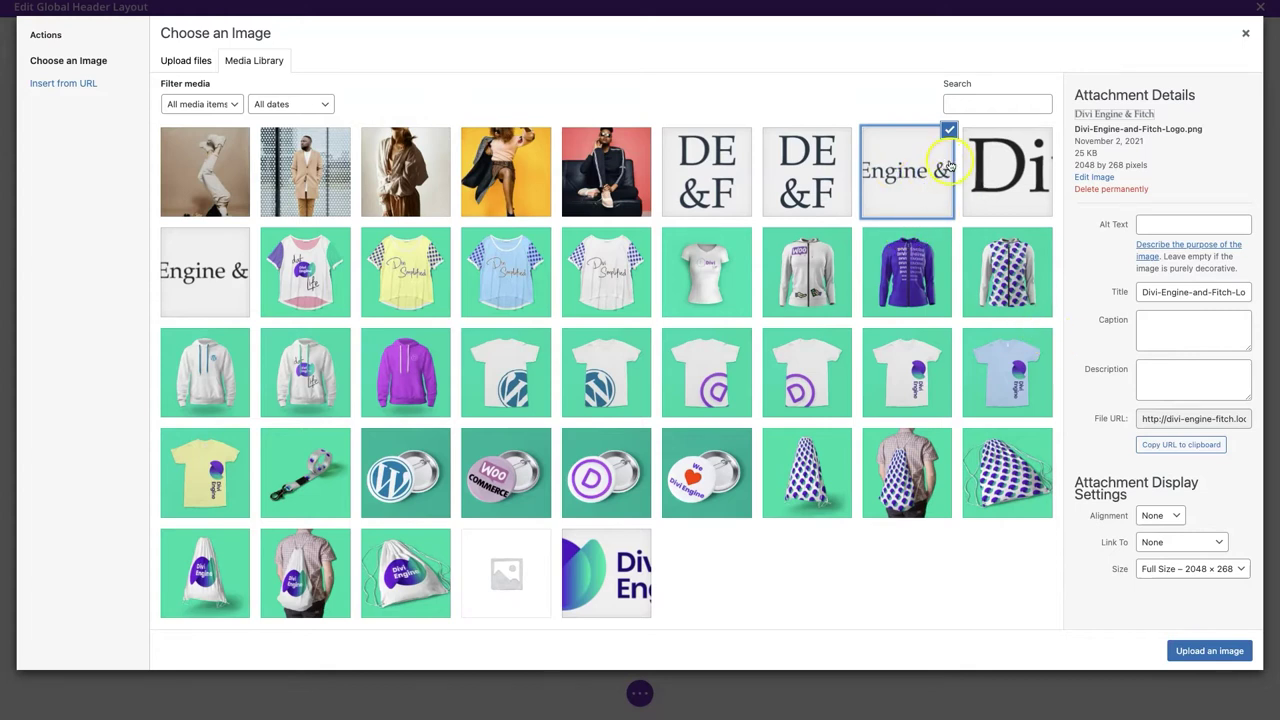
pyautogui.click(1245, 34)
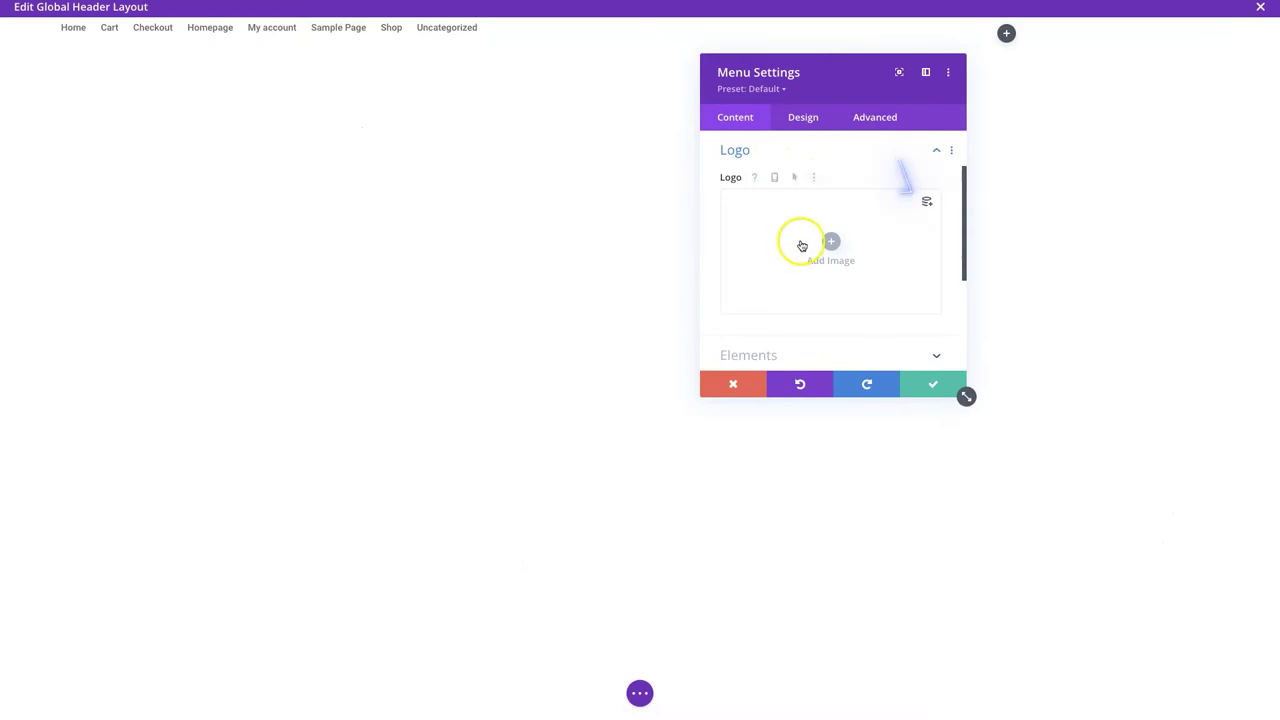
# Set the menu's logo to the dynamic Site Logo and look at the logo setting in Divi's Theme Options
pyautogui.click(927, 207)
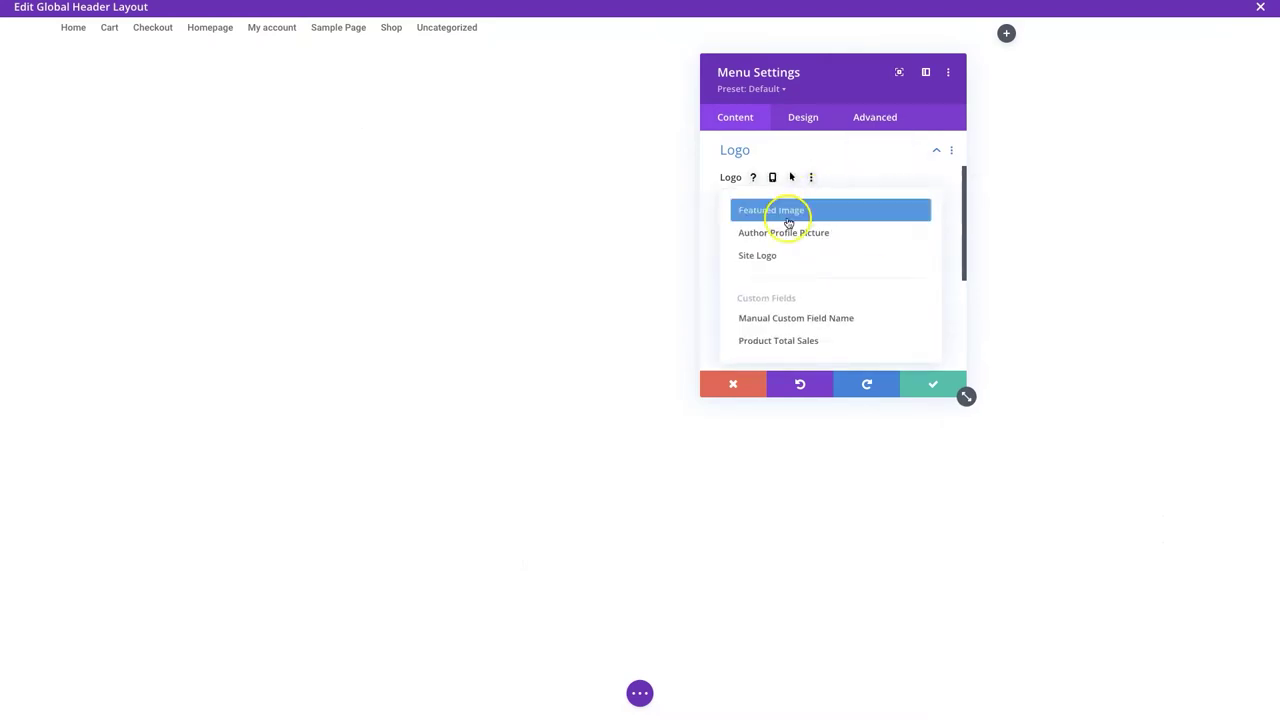
pyautogui.click(785, 258)
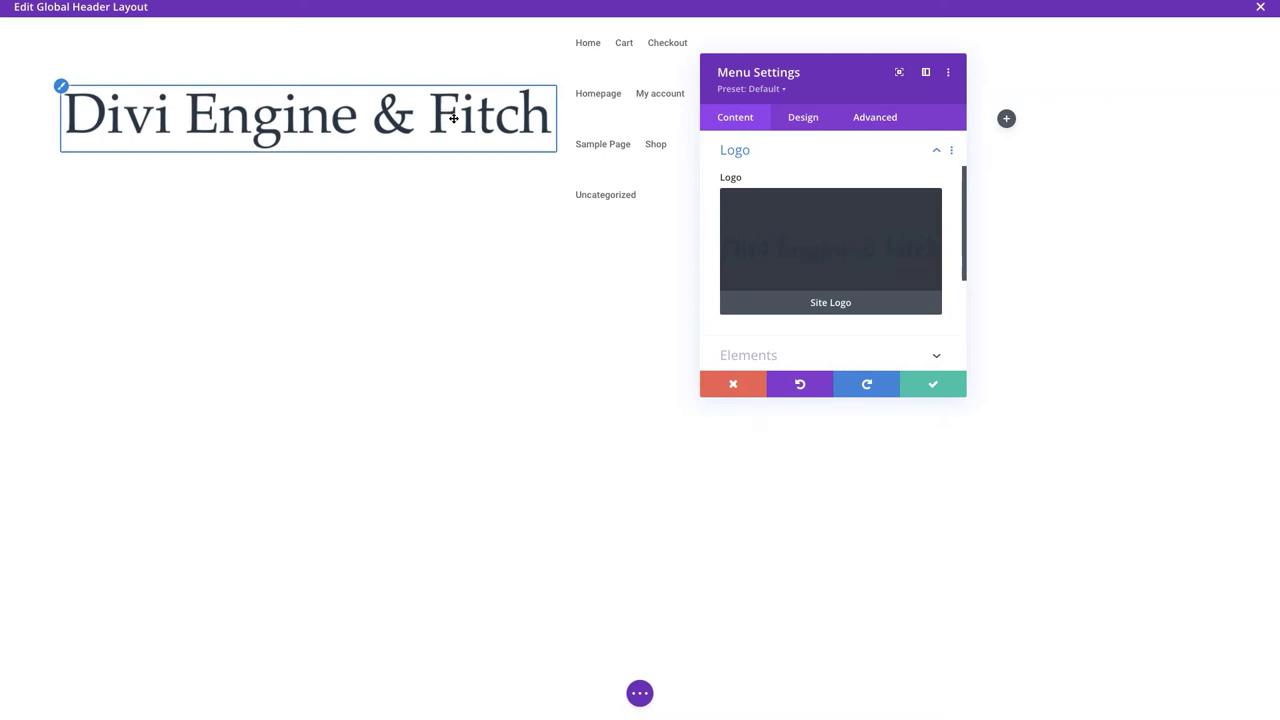
pyautogui.click(443, 51)
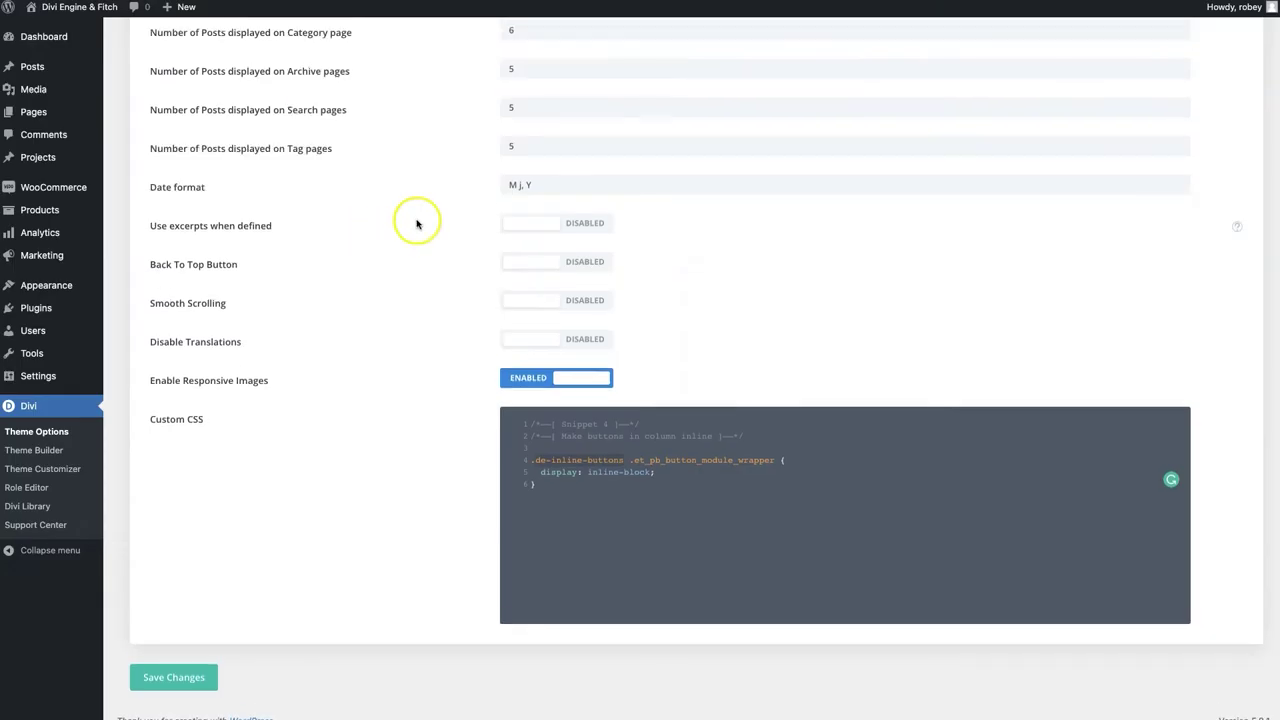
pyautogui.scroll(15, 417, 224)
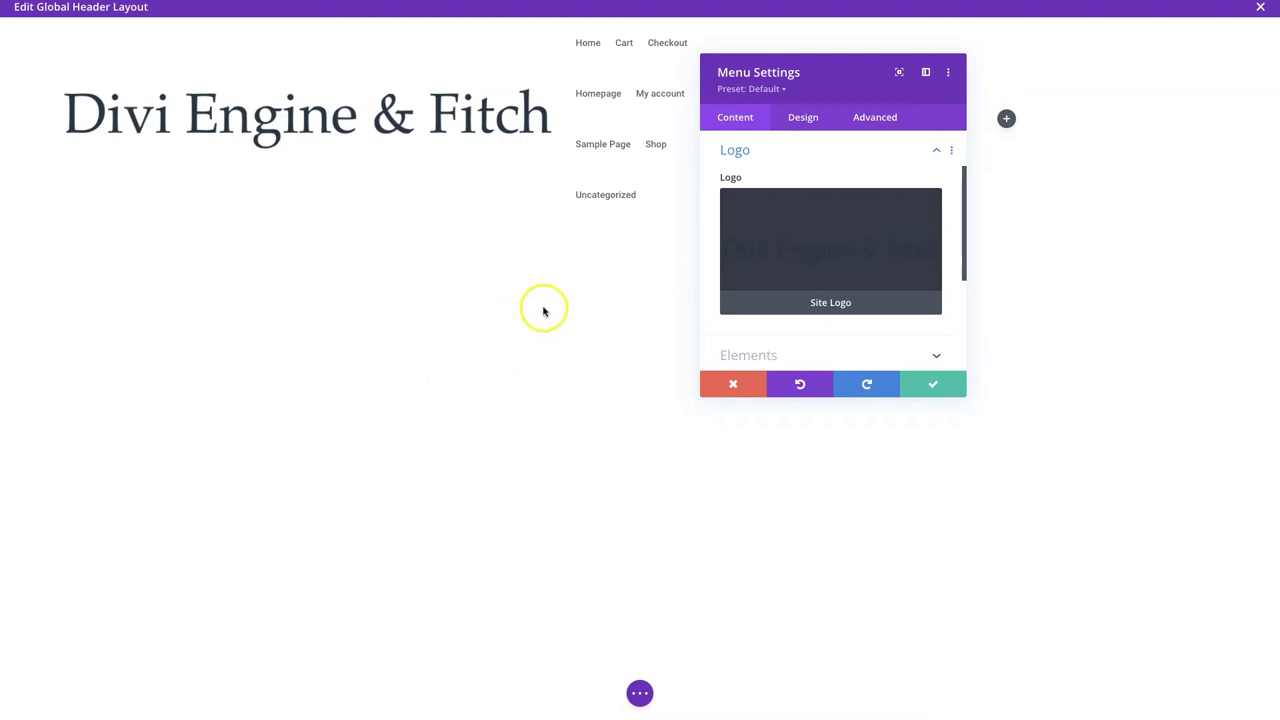
# Set the menu's Logo Link URL to / and save the module settings
pyautogui.scroll(-1, 760, 334)
pyautogui.scroll(-2, 762, 335)
pyautogui.click(766, 306)
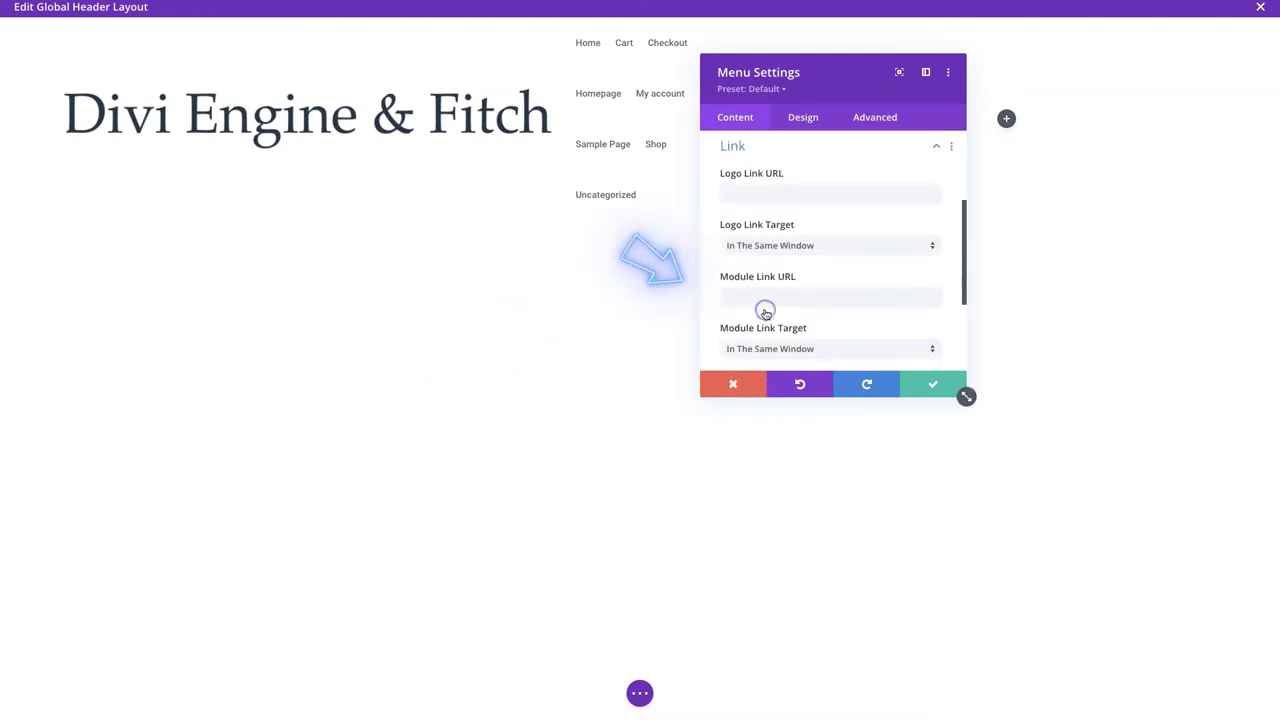
pyautogui.click(765, 200)
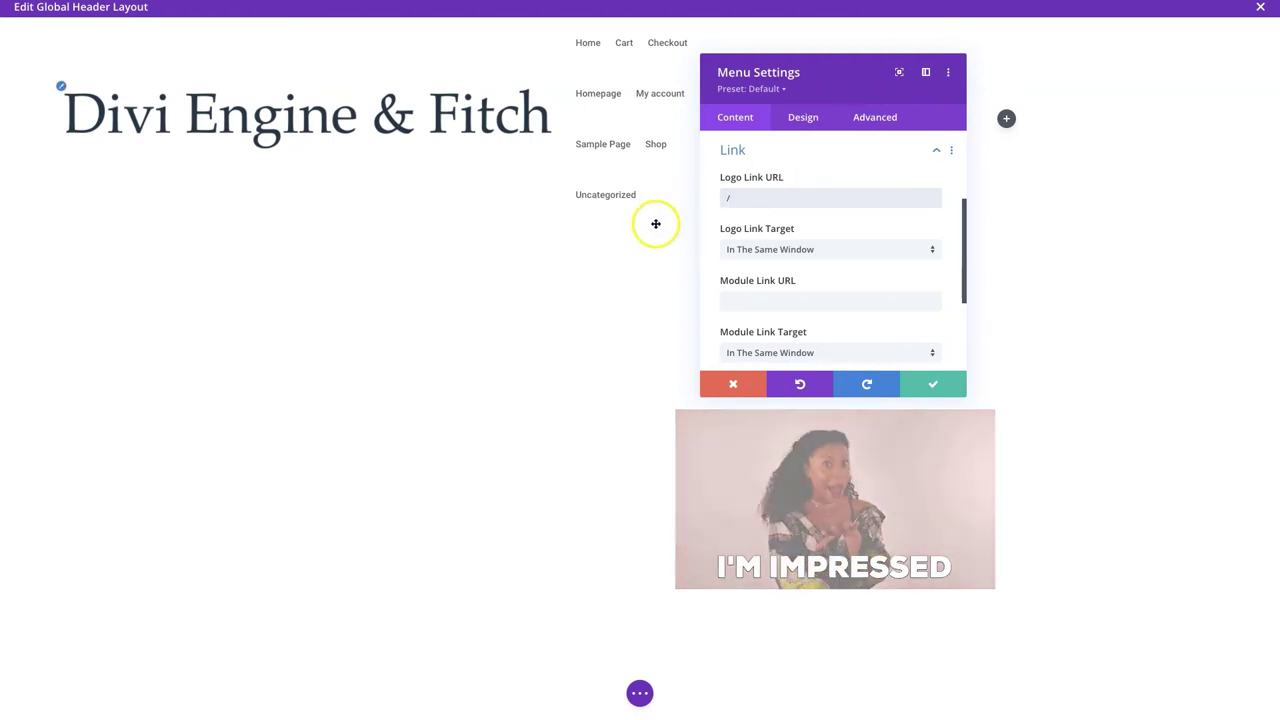
pyautogui.click(809, 124)
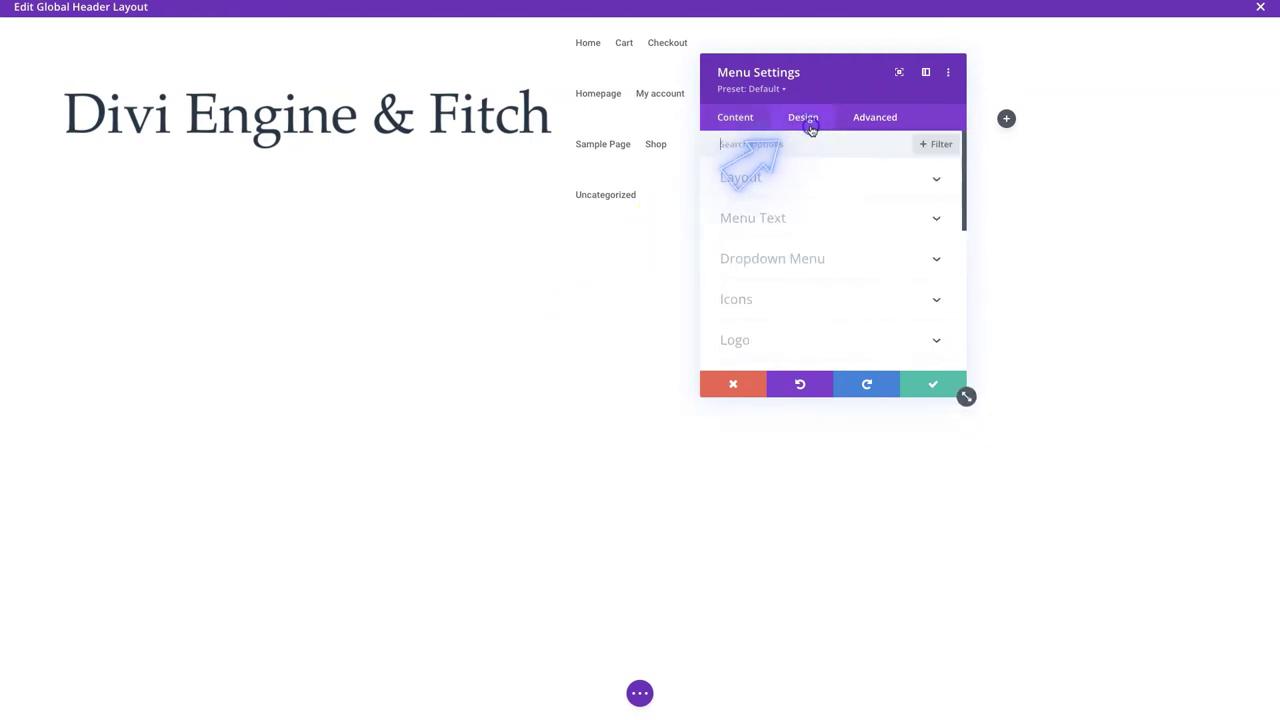
pyautogui.click(931, 378)
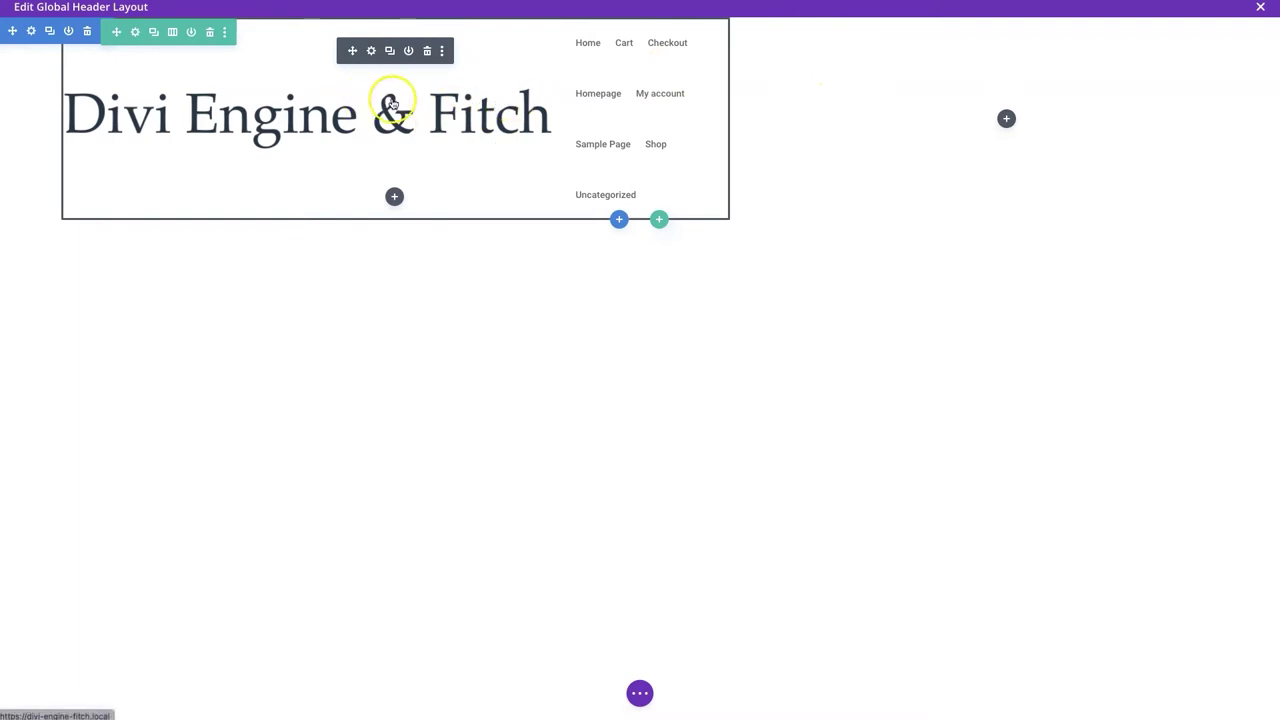
# Reopen the Menu module's design settings and set the menu text color to the saved dark navy #253746
pyautogui.click(371, 51)
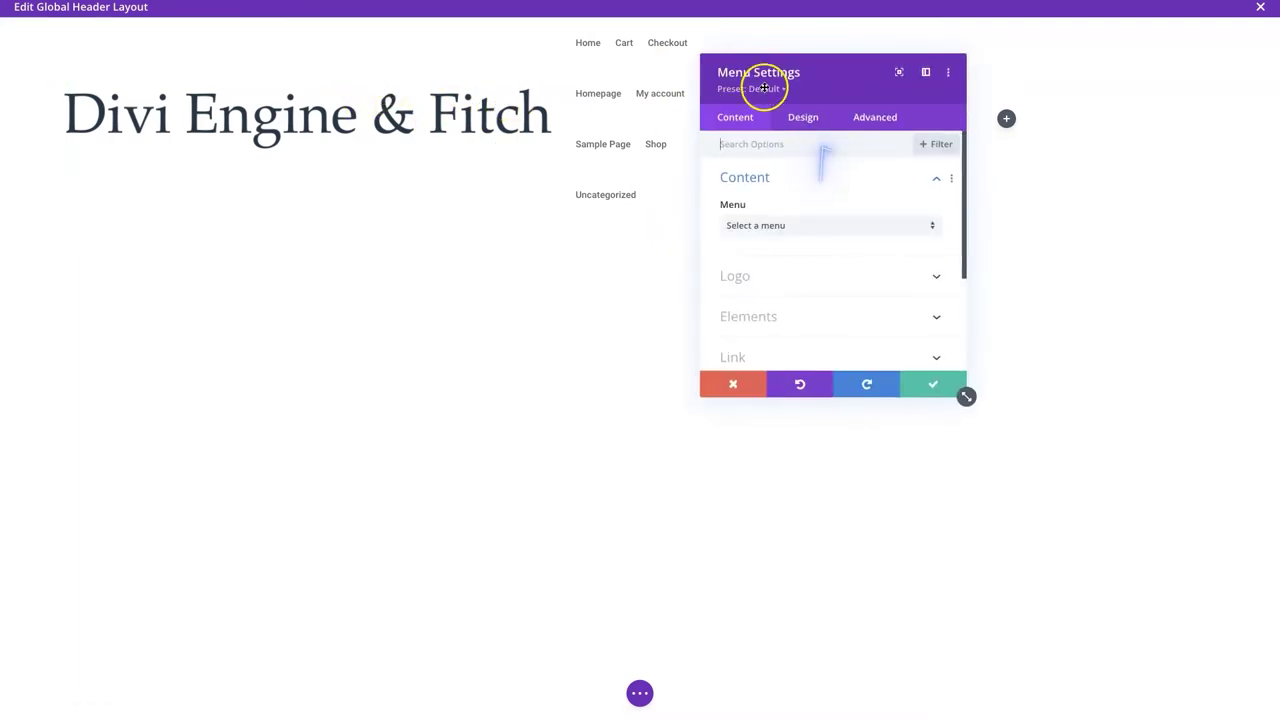
pyautogui.click(793, 117)
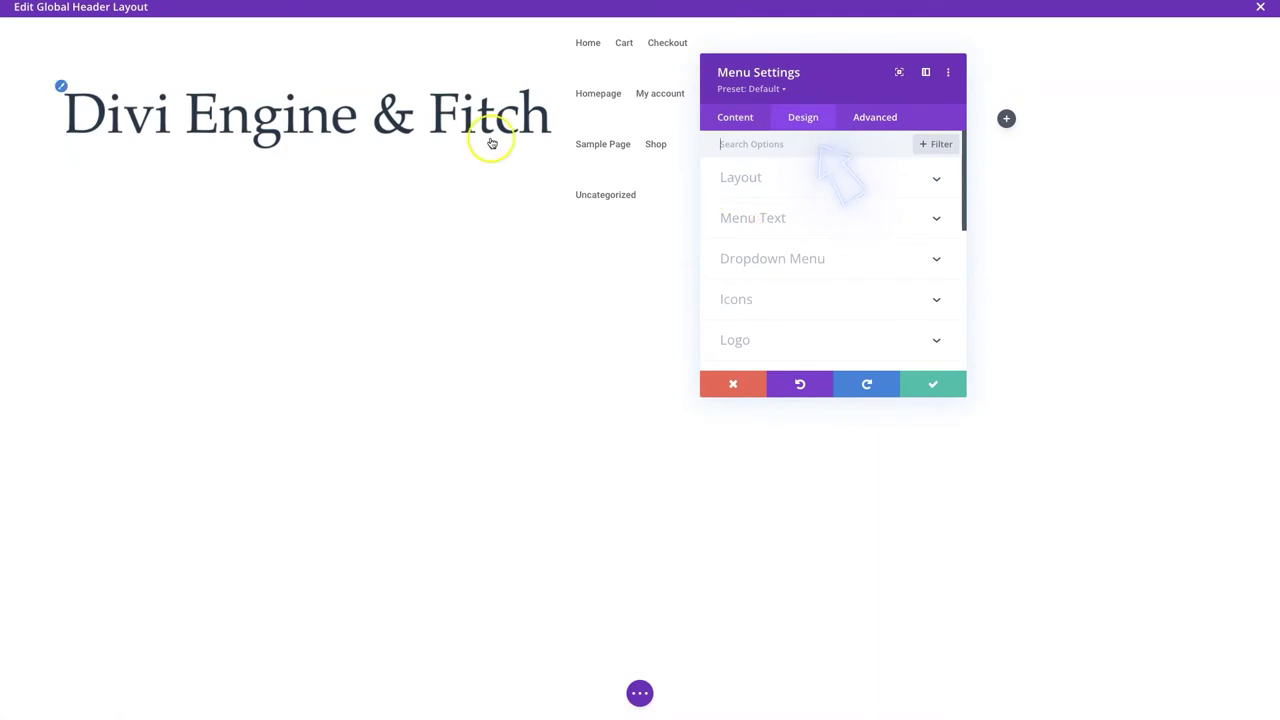
pyautogui.click(766, 215)
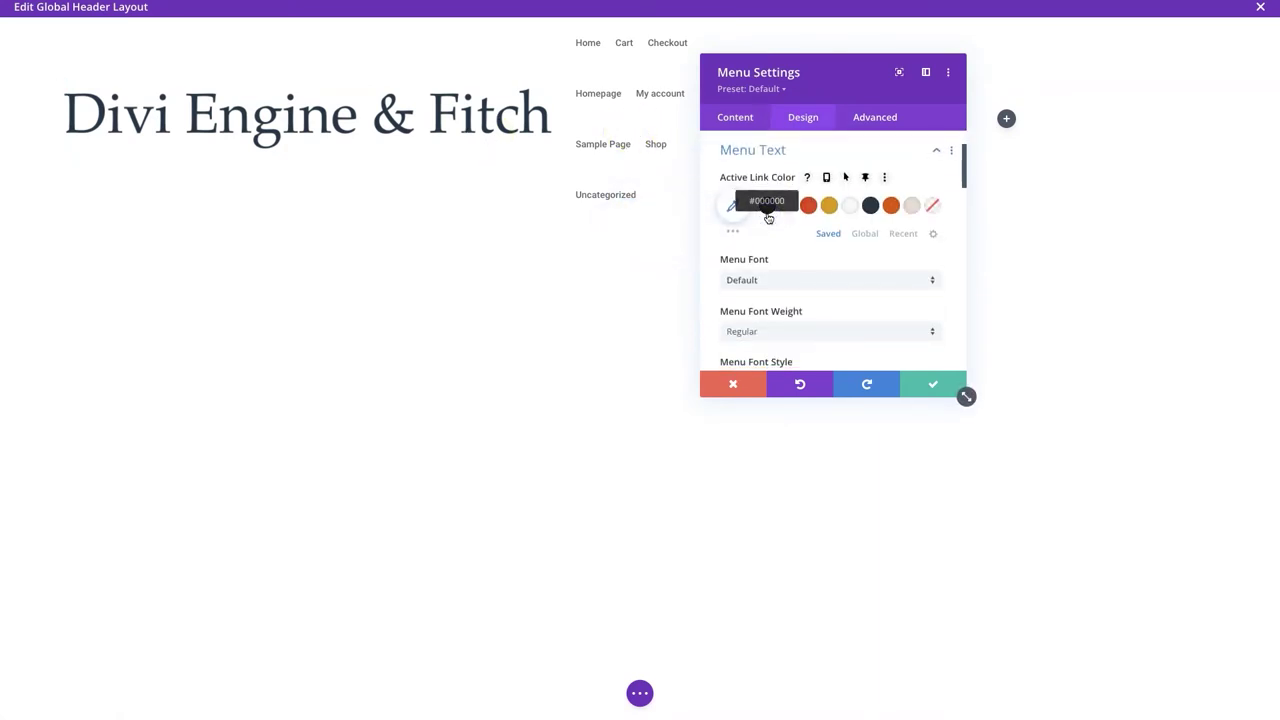
pyautogui.click(740, 222)
pyautogui.click(840, 235)
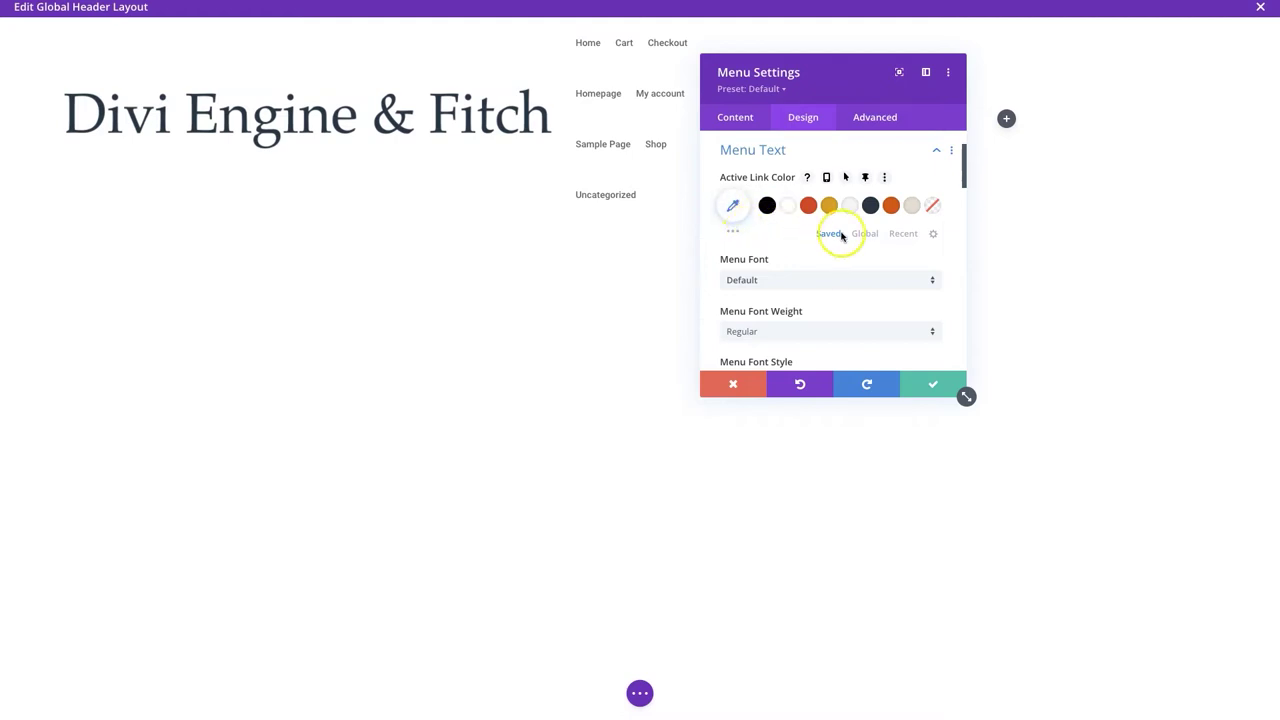
pyautogui.scroll(-2, 799, 296)
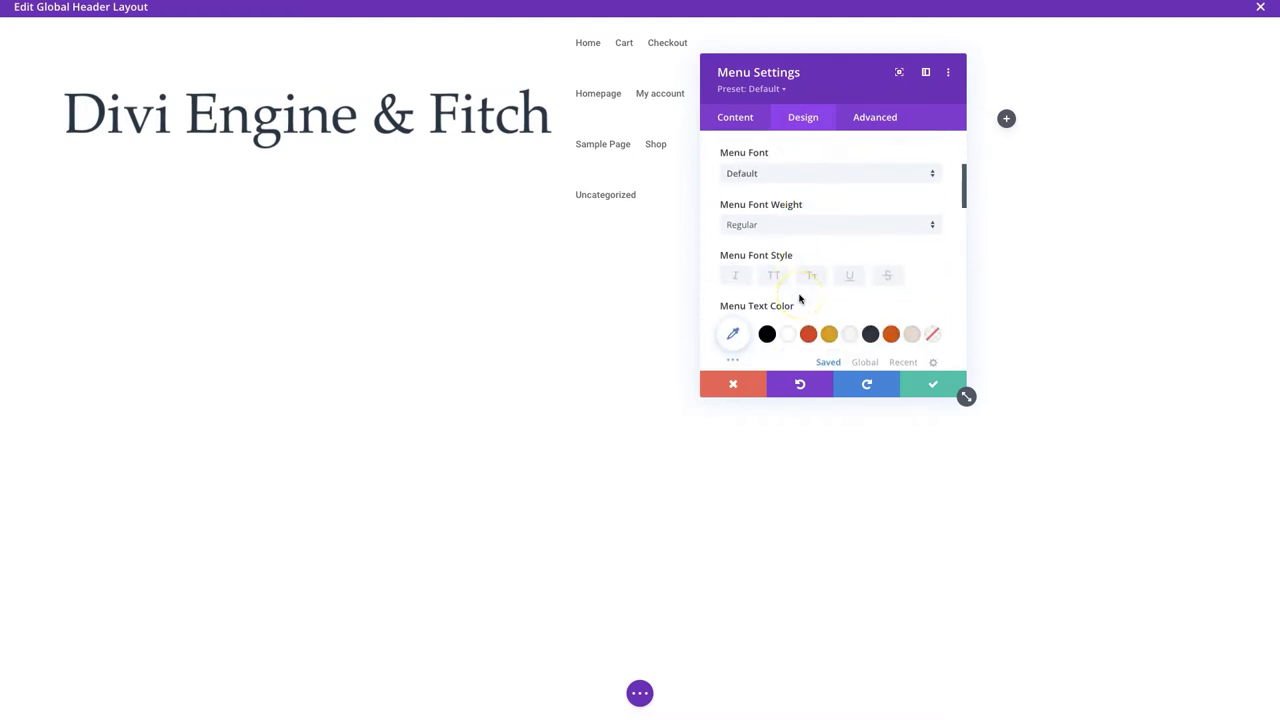
pyautogui.scroll(-1, 799, 296)
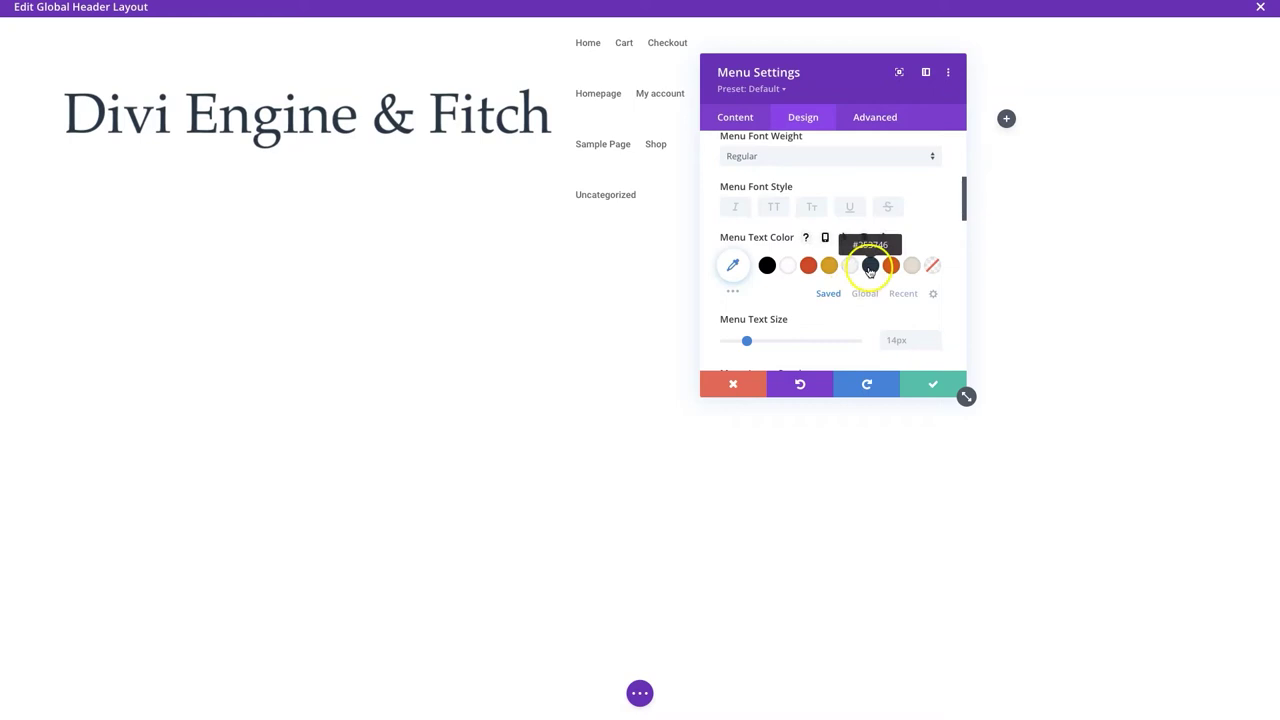
pyautogui.click(870, 267)
# Set the menu text size to 16px and the letter spacing to 0.5px, and compare with the Abercrombie & Fitch header
pyautogui.scroll(-2, 870, 272)
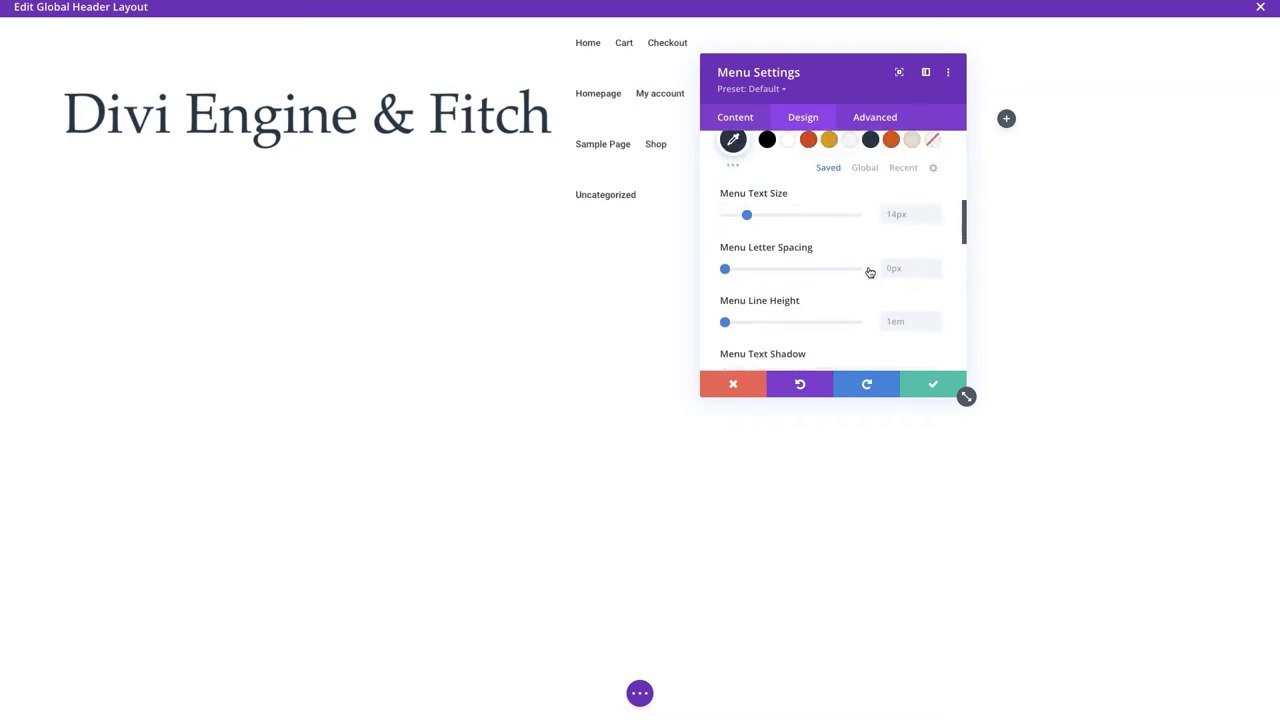
pyautogui.click(900, 216)
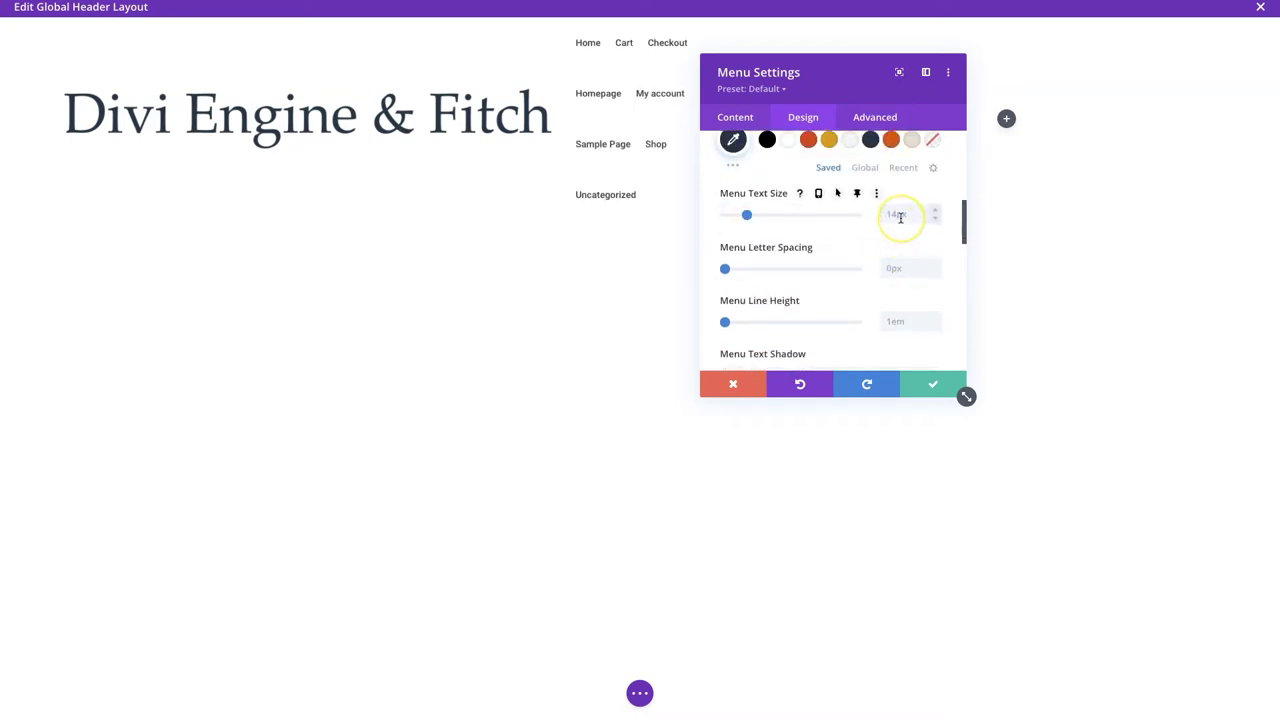
pyautogui.write('16')
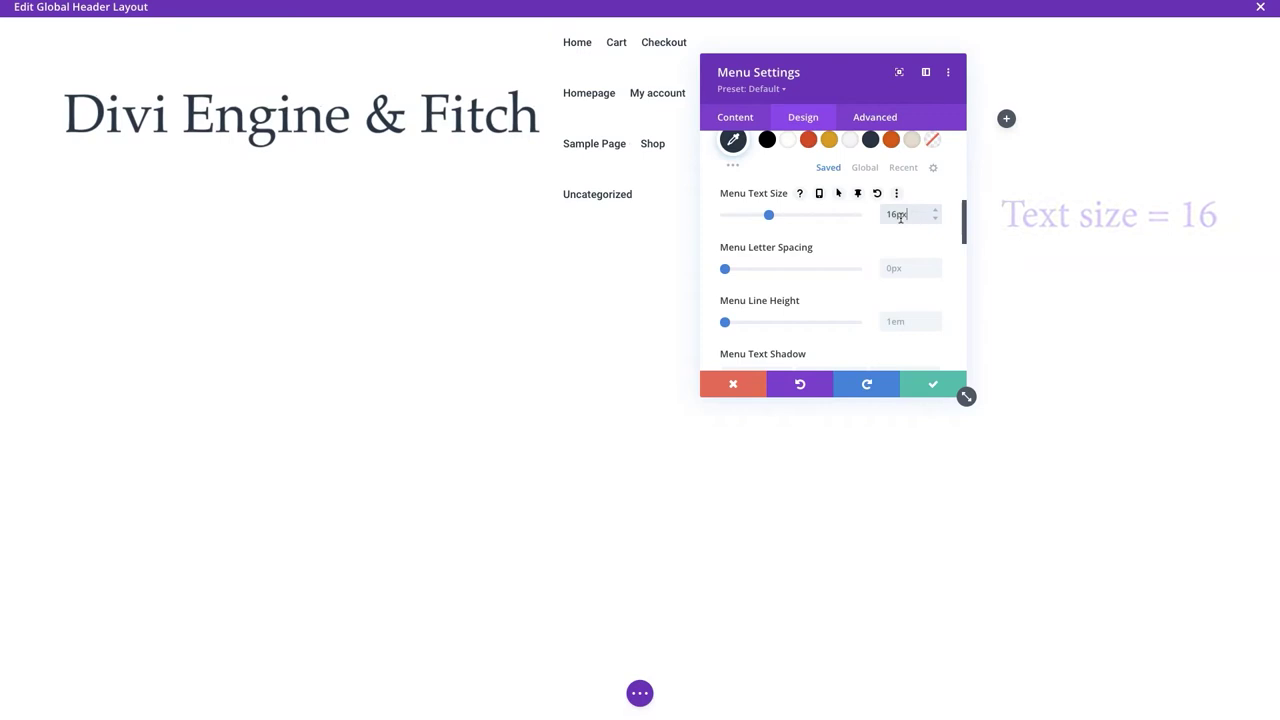
pyautogui.click(900, 277)
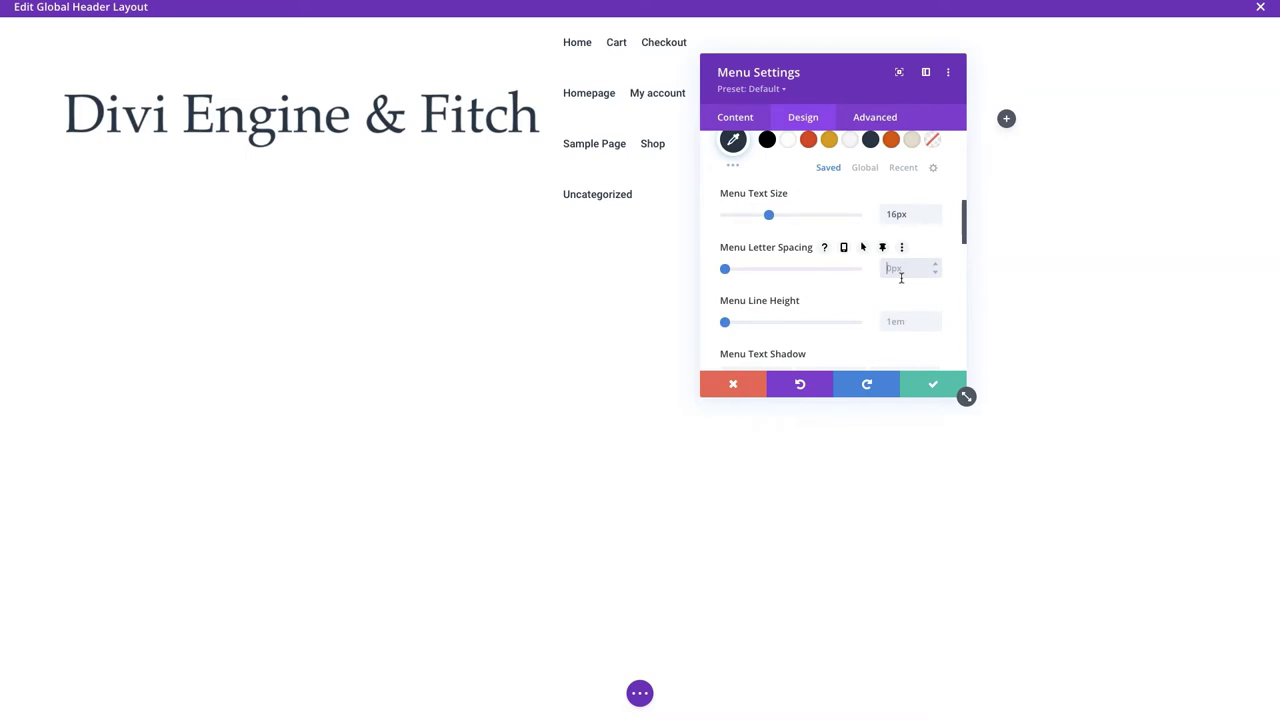
pyautogui.write('0.5')
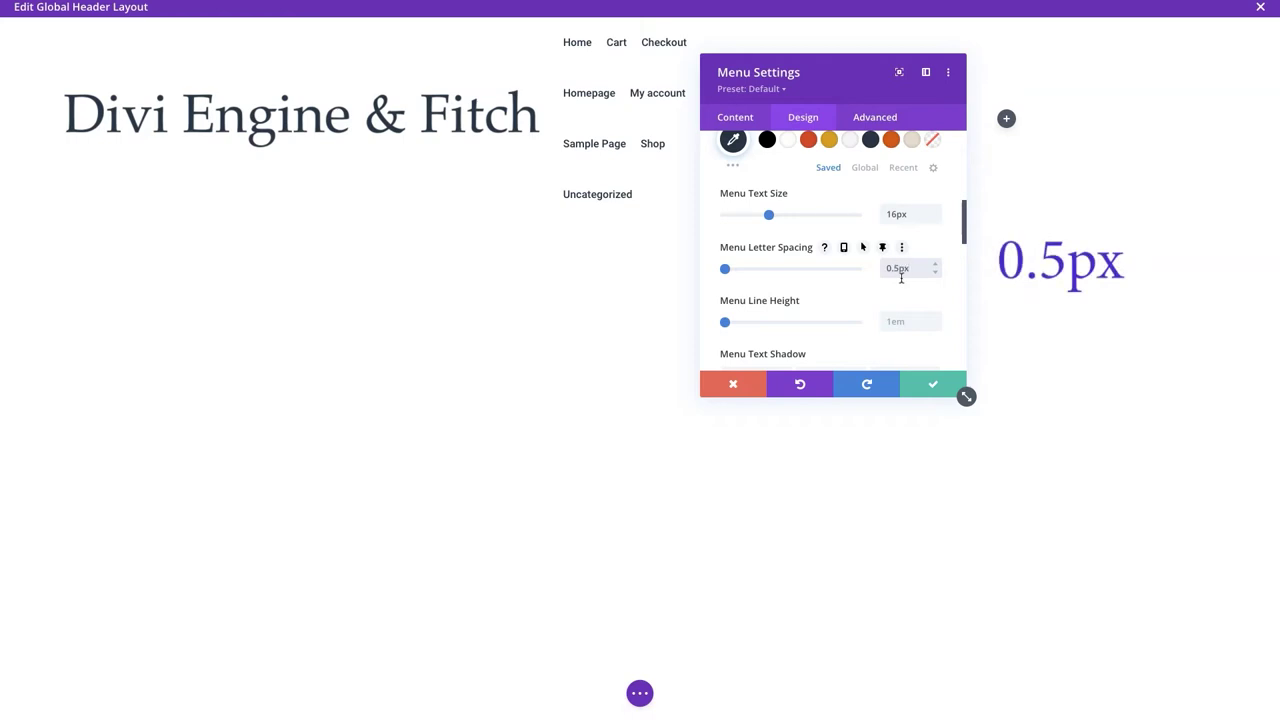
pyautogui.click(866, 268)
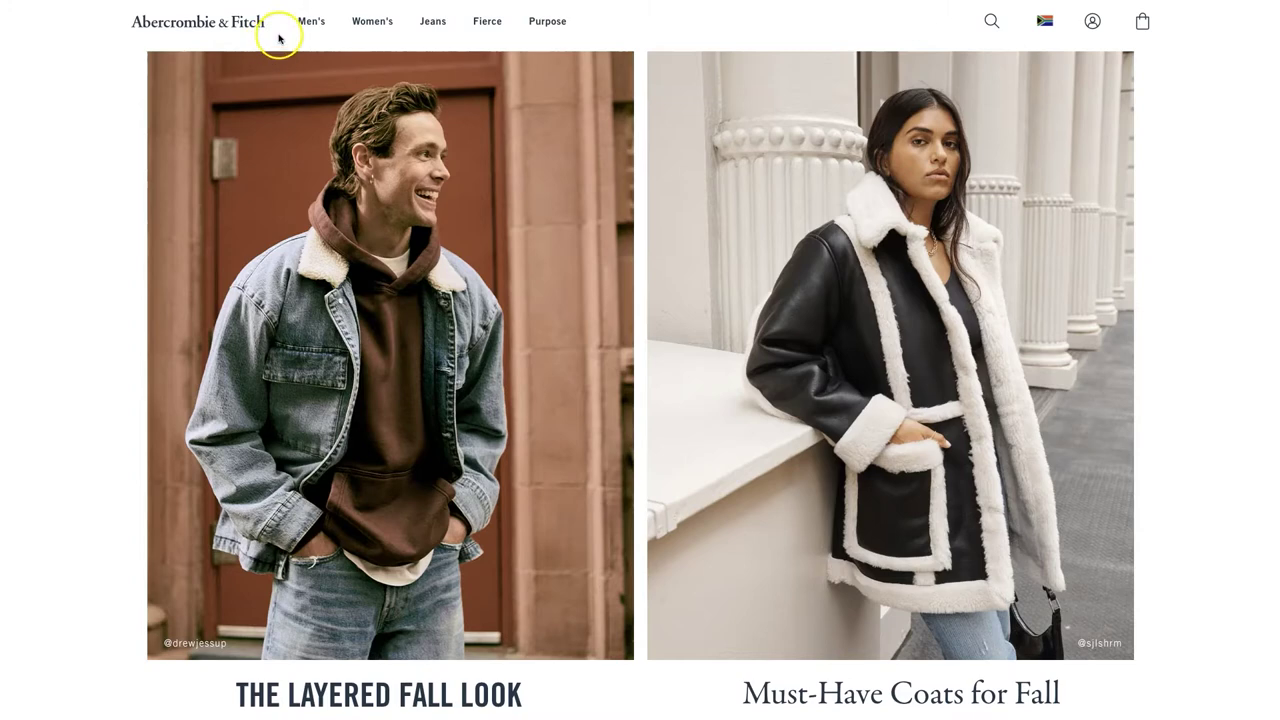
pyautogui.moveTo(307, 28)
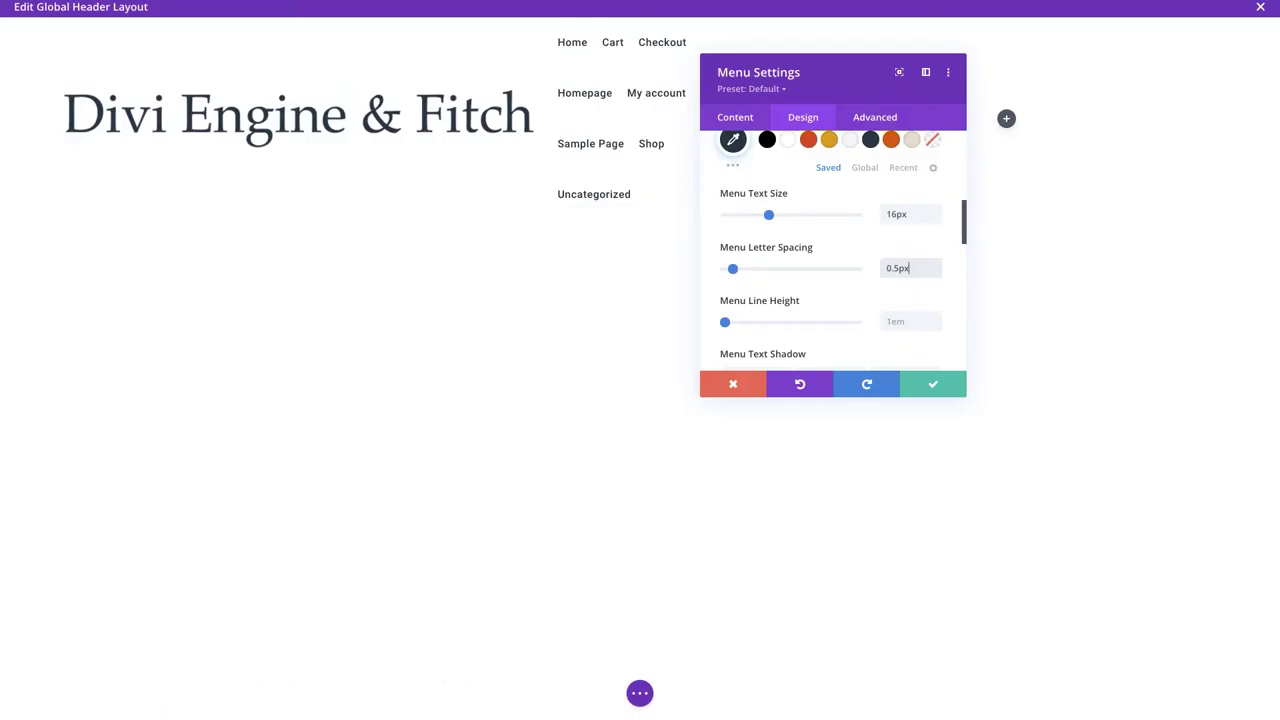
# Check the Abercrombie & Fitch dropdown line and set the Dropdown Menu Line Color to the saved dark navy
pyautogui.scroll(-5, 791, 291)
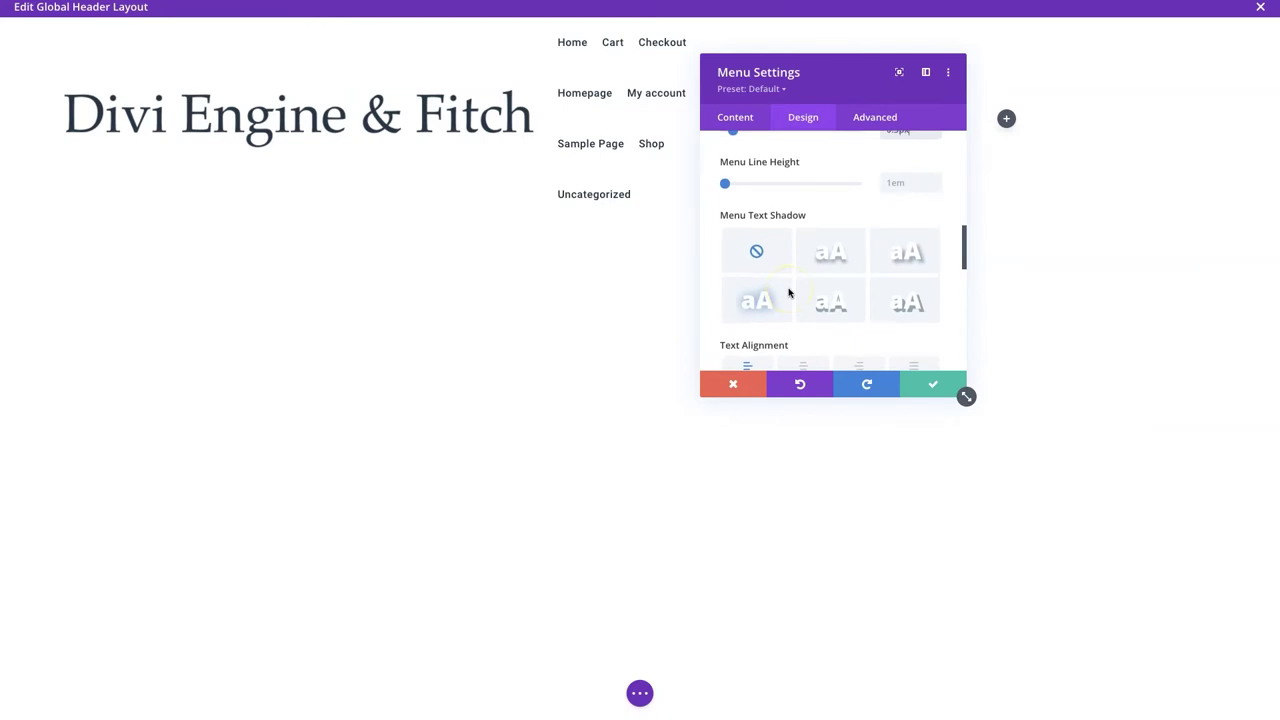
pyautogui.scroll(-2, 790, 290)
pyautogui.click(794, 254)
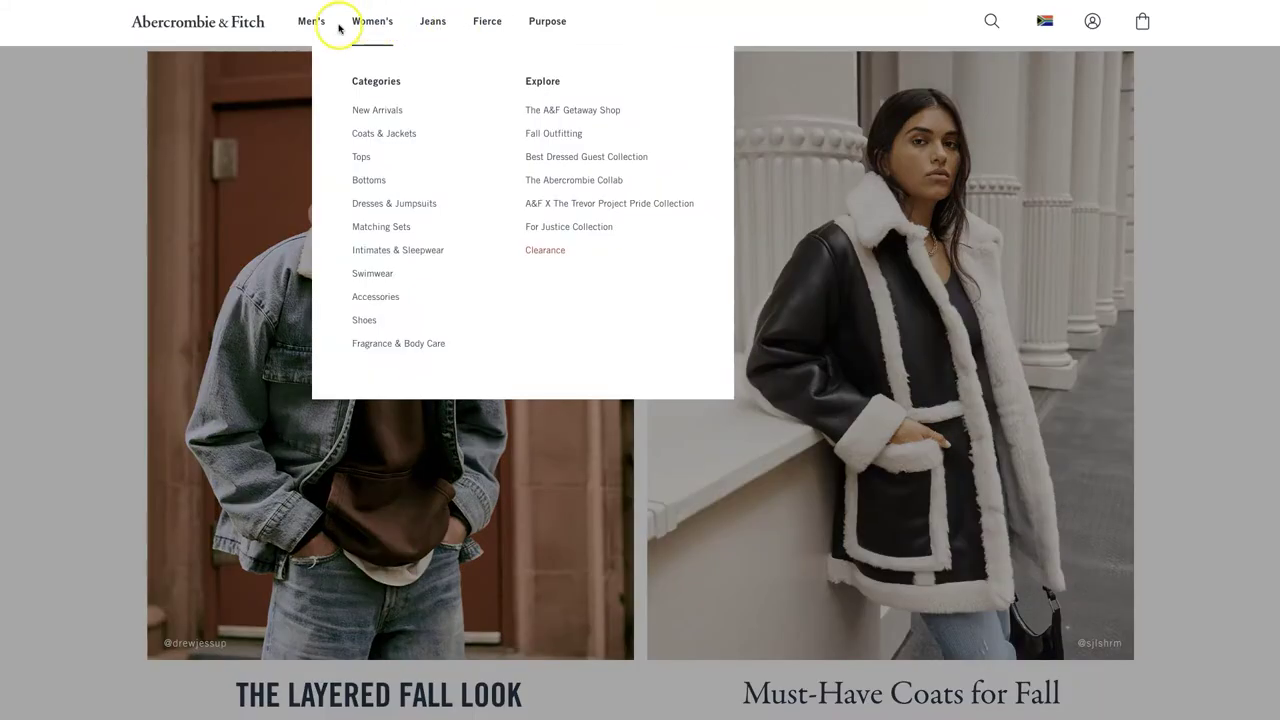
pyautogui.moveTo(315, 27)
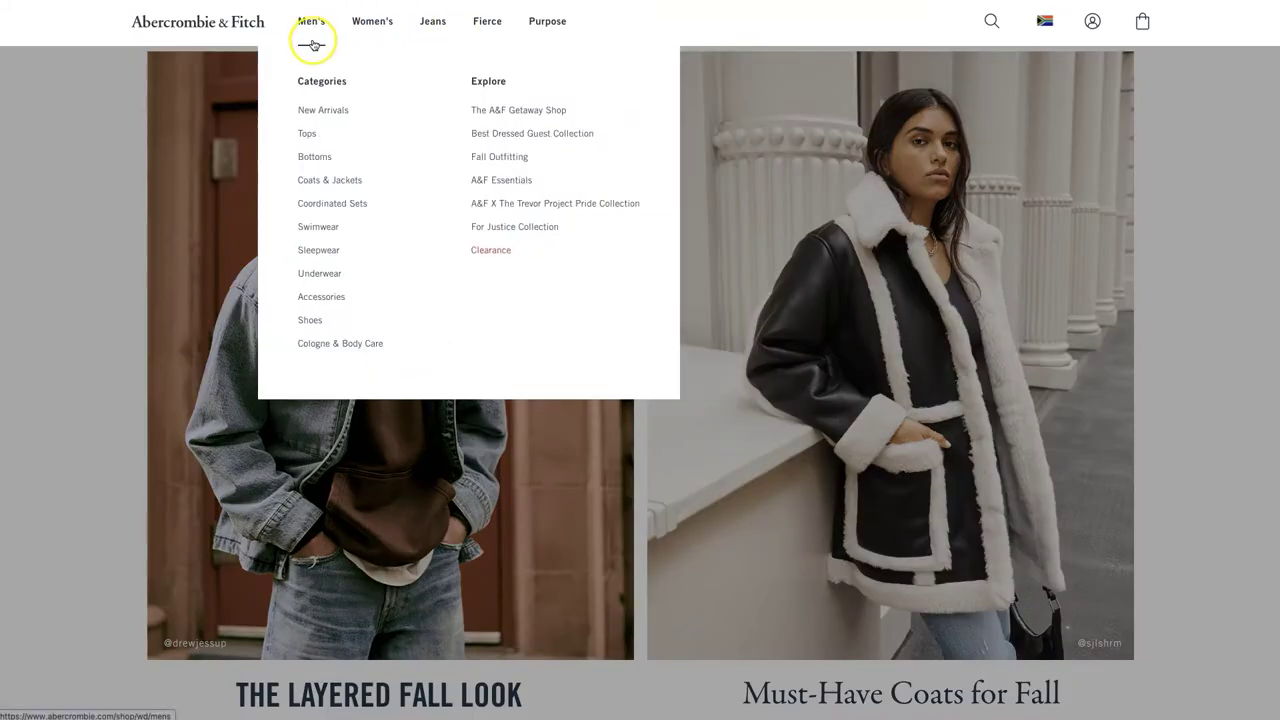
pyautogui.click(309, 40)
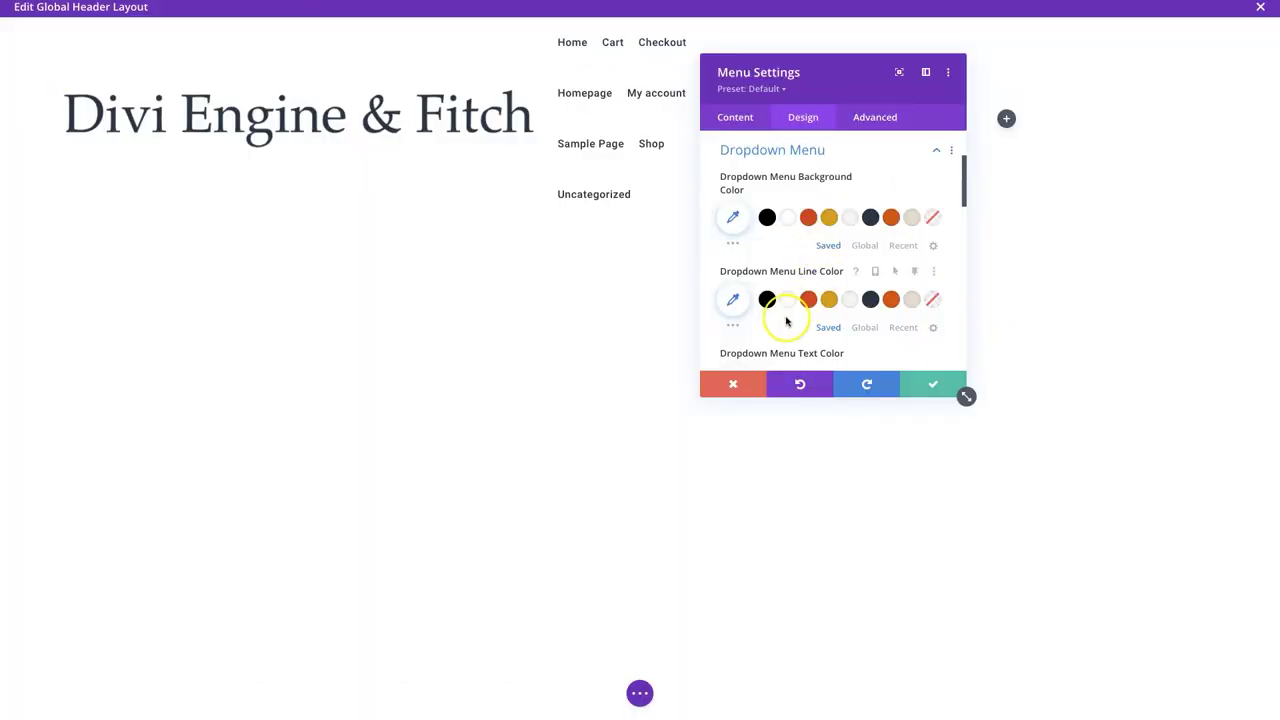
pyautogui.click(870, 300)
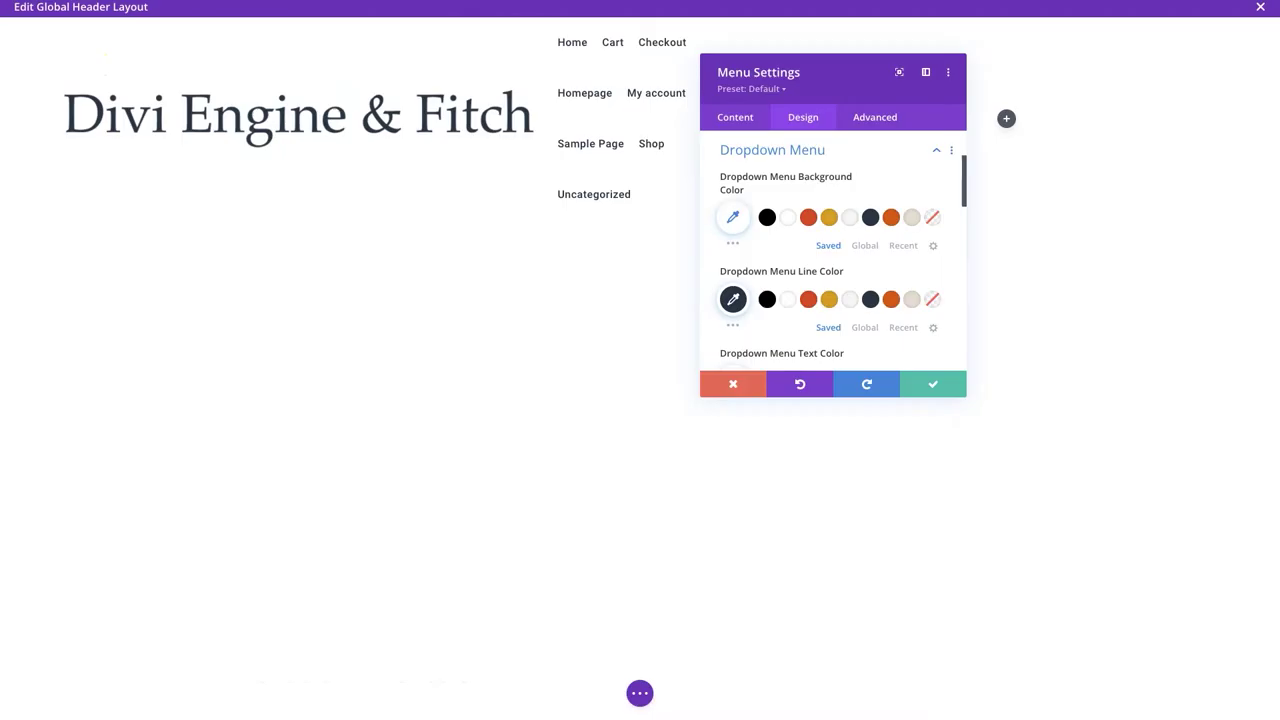
# Add the custom CSS "/*---| Snippet 8 |---*/ width: 225px!important;" to the Menu module's Menu Logo element
pyautogui.click(886, 120)
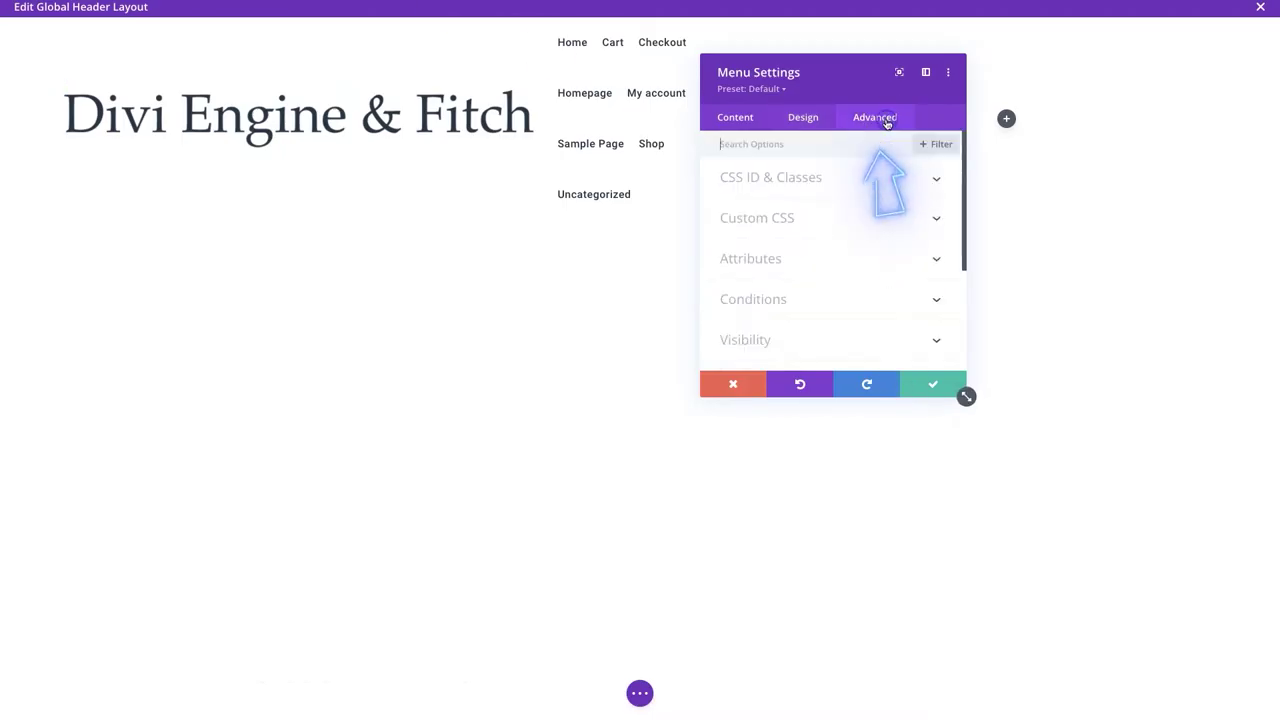
pyautogui.click(775, 222)
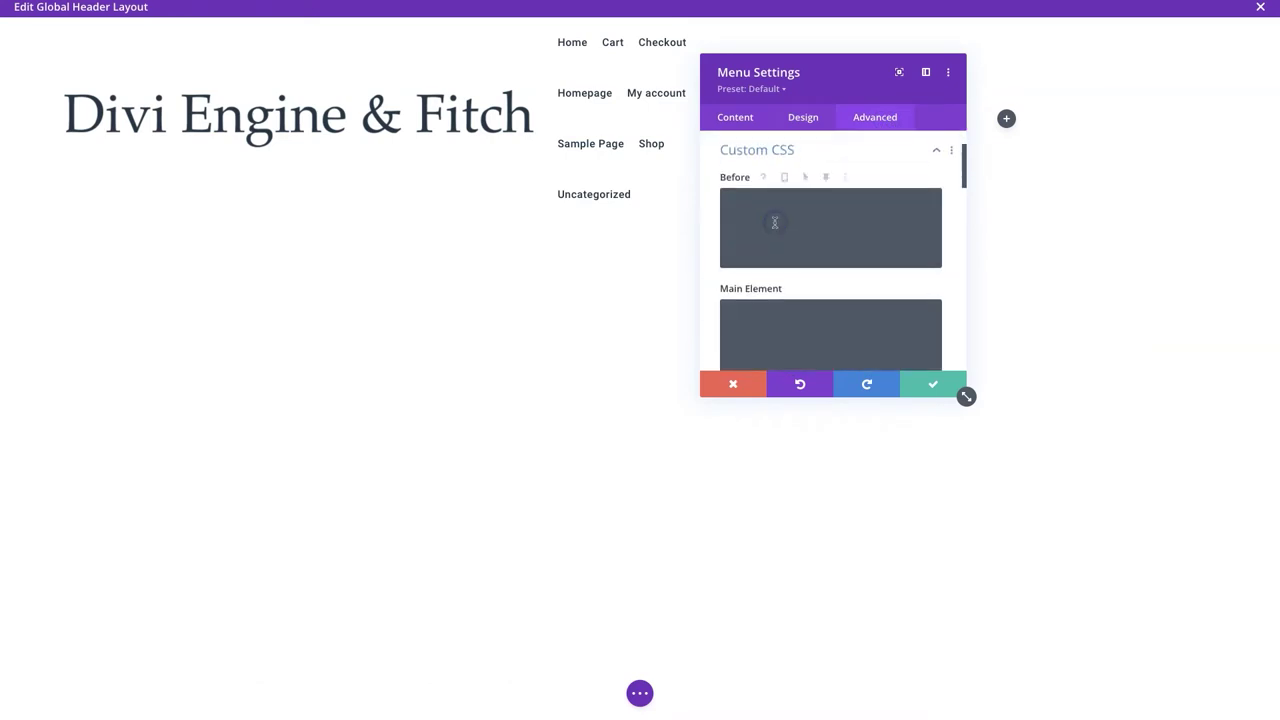
pyautogui.scroll(-5, 759, 288)
pyautogui.scroll(-8, 759, 292)
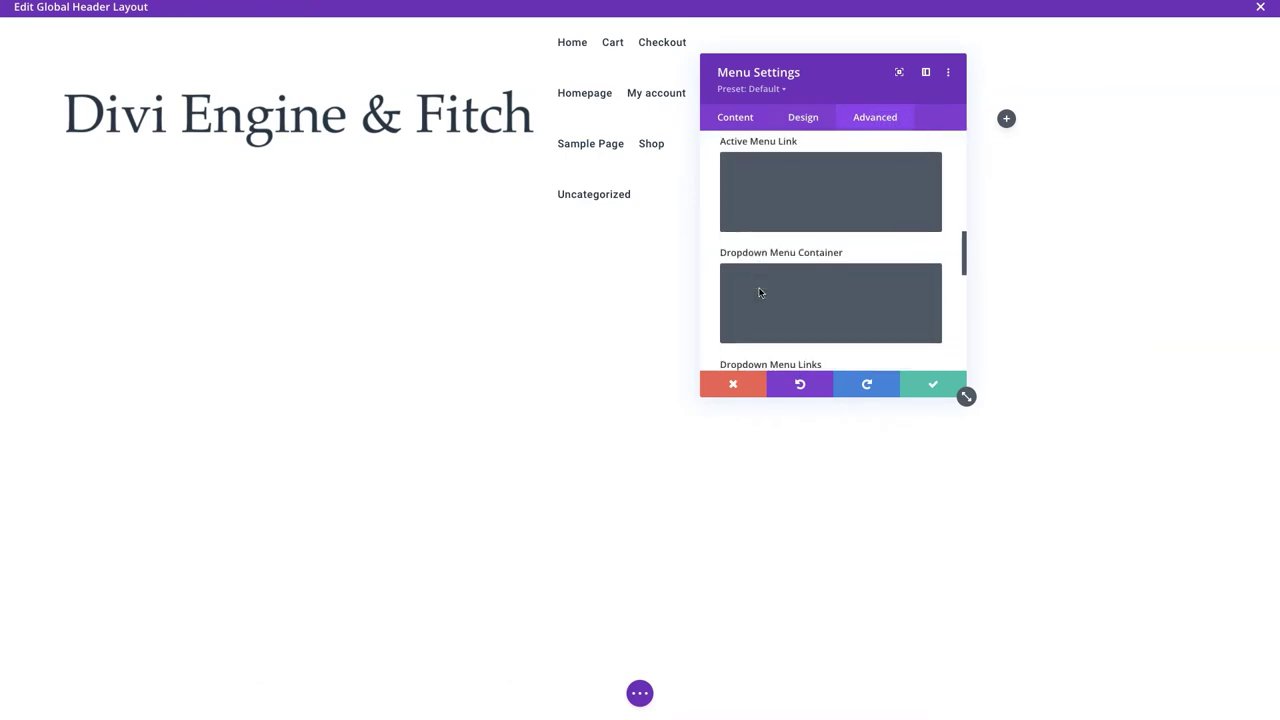
pyautogui.click(766, 249)
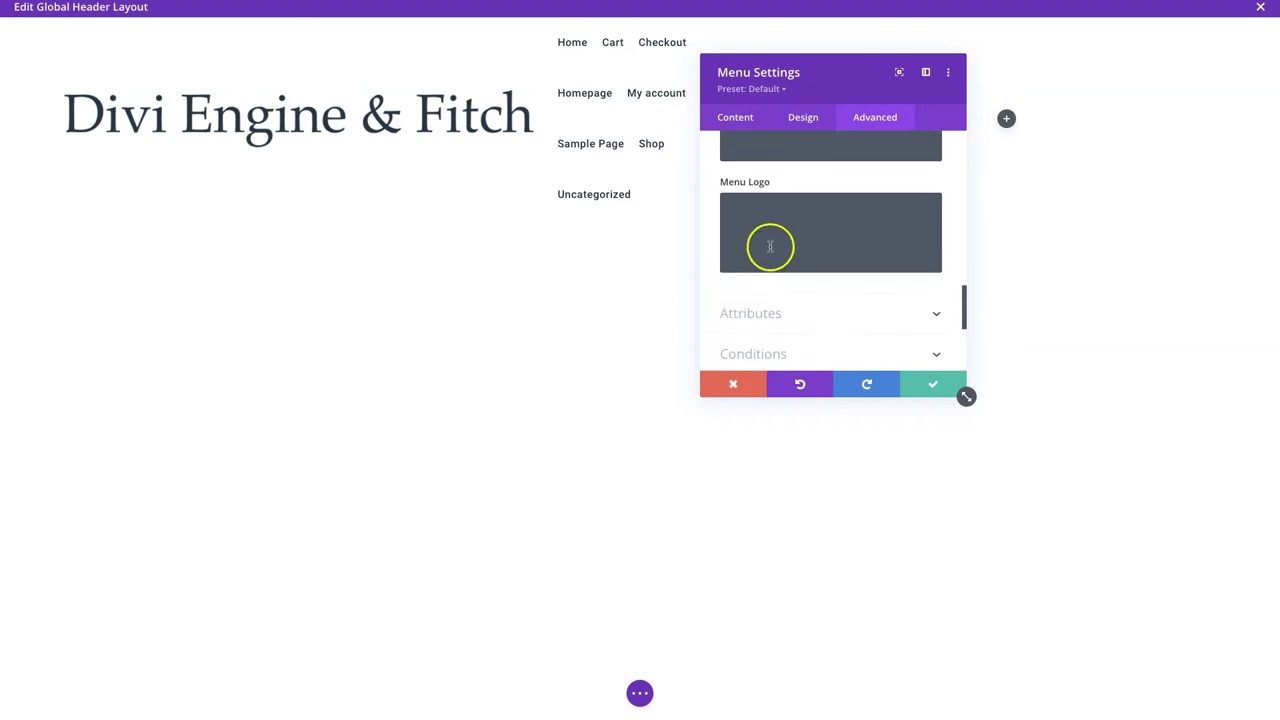
pyautogui.click(700, 284)
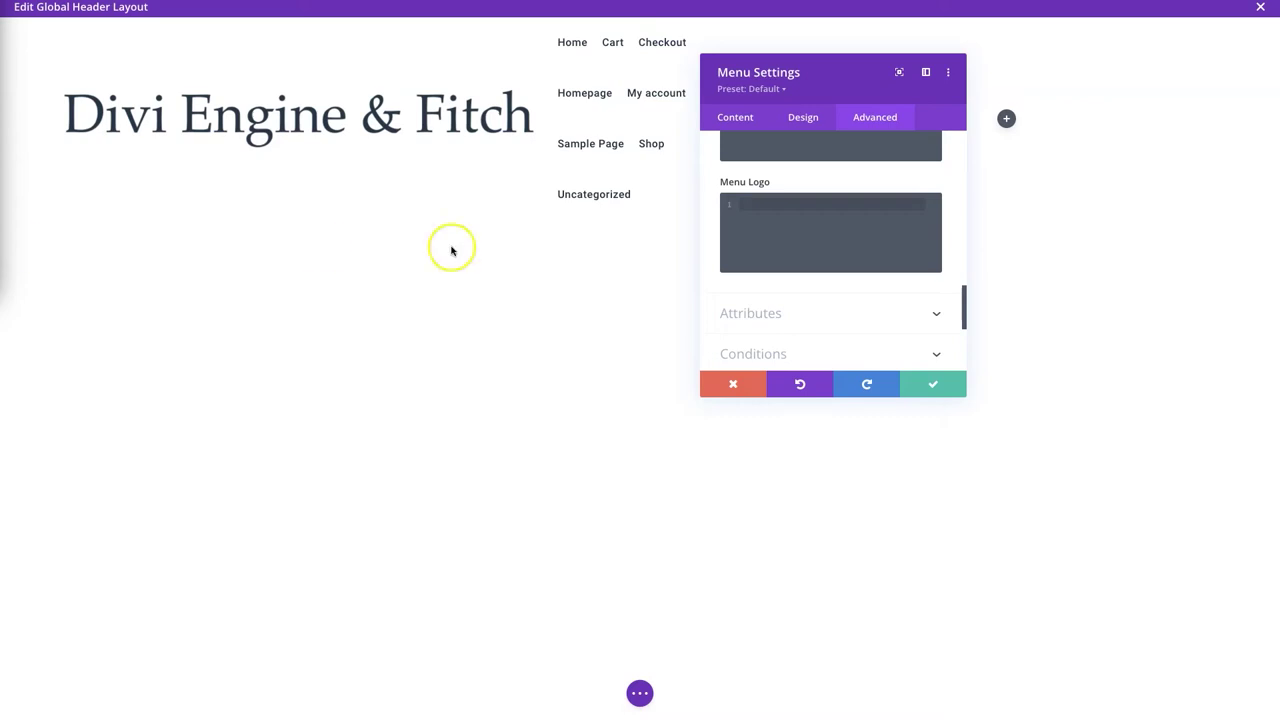
pyautogui.click(770, 220)
pyautogui.write('/*---| Snippet 8 |---*/  width: 225px!important;')
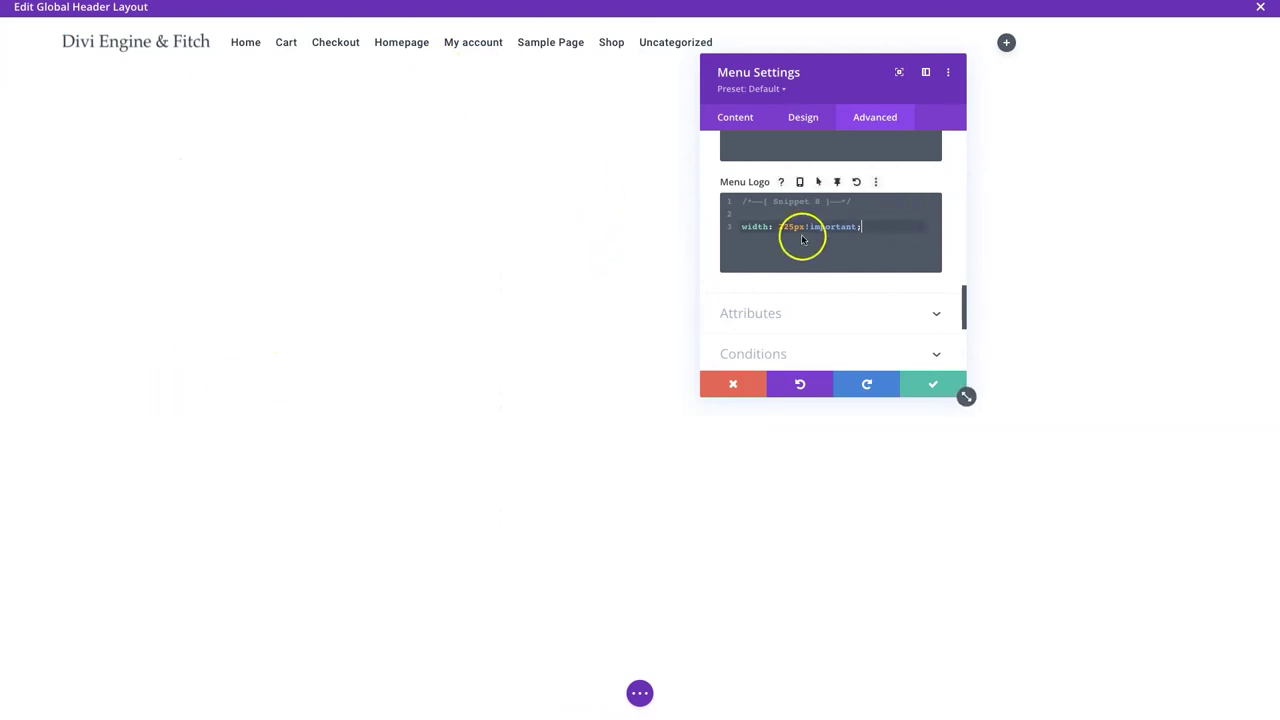
pyautogui.click(741, 226)
pyautogui.moveTo(741, 226); pyautogui.dragTo(804, 218)
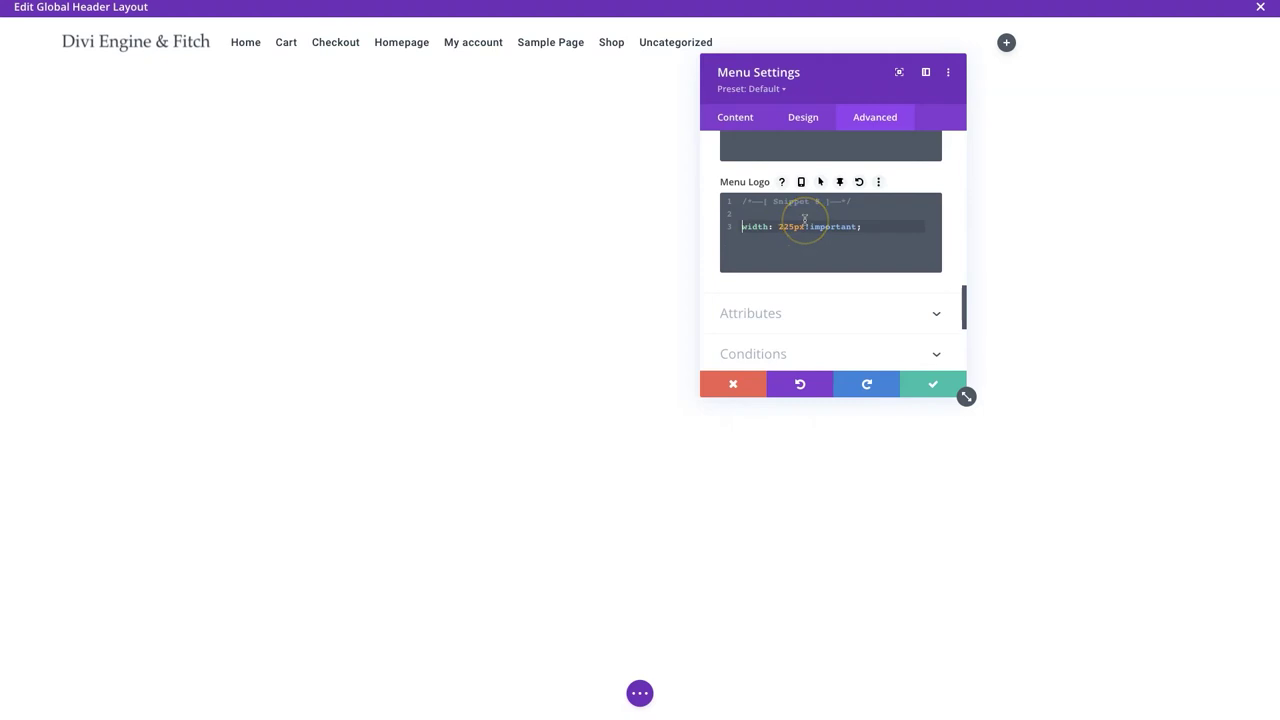
# Save the Menu module settings and save the global header layout
pyautogui.click(936, 383)
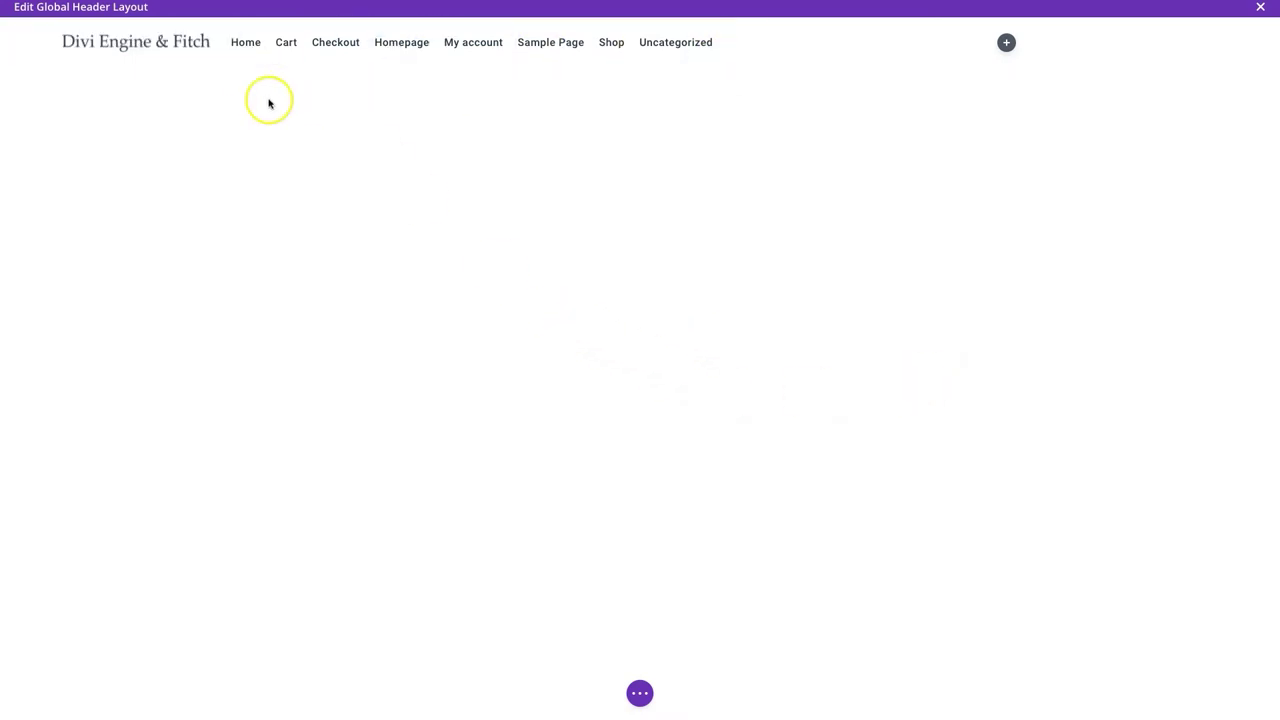
pyautogui.click(640, 693)
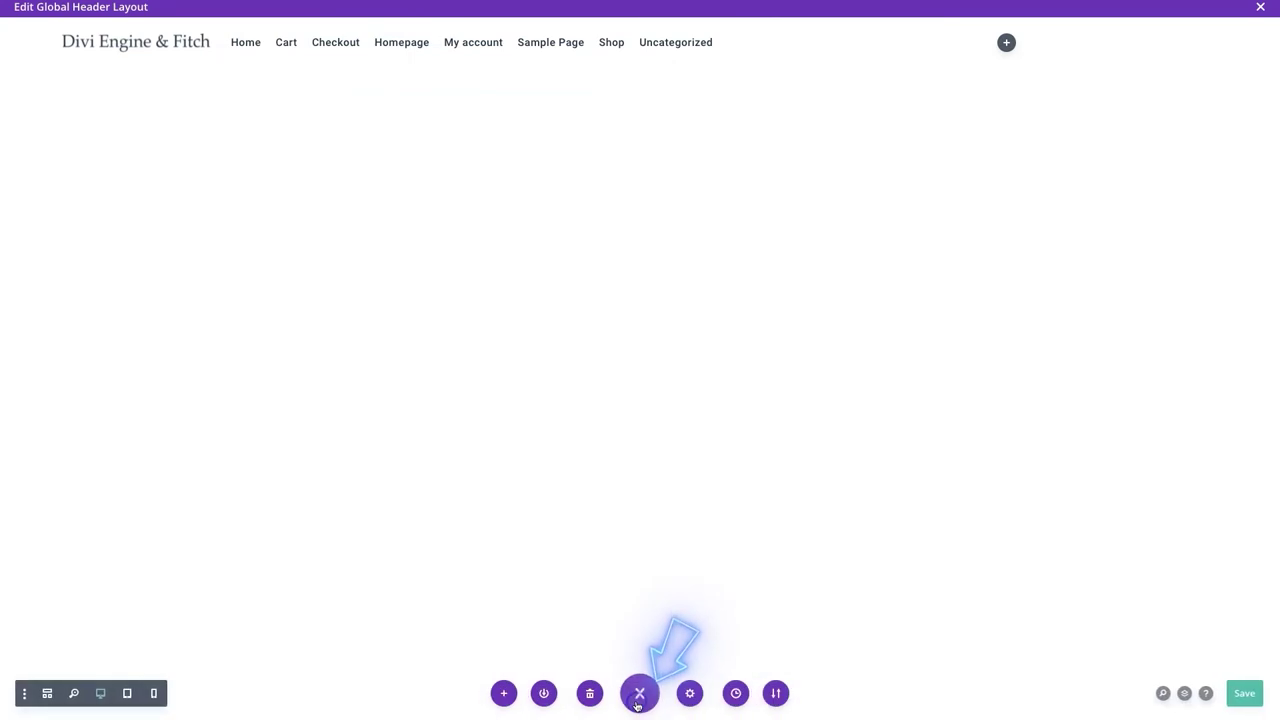
pyautogui.click(1244, 693)
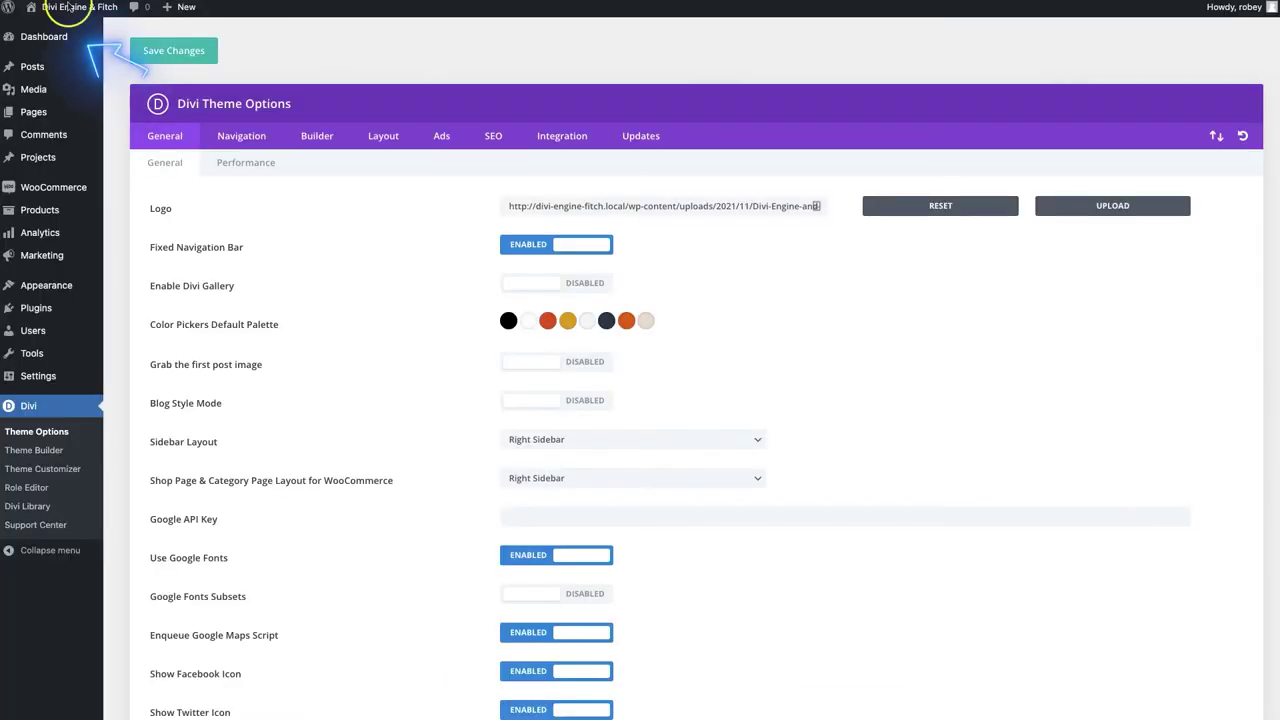
# Create a new WordPress navigation menu named Desktop Main Menu from the site's Appearance settings
pyautogui.click(44, 35)
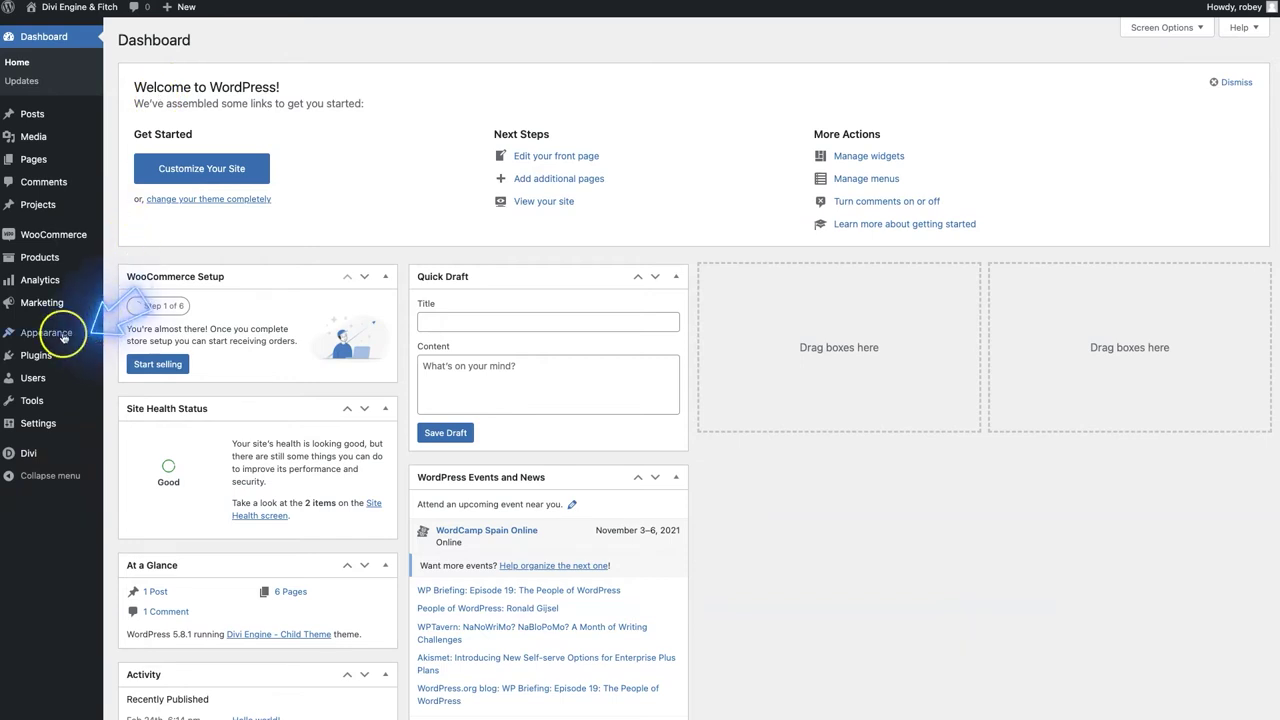
pyautogui.moveTo(62, 330)
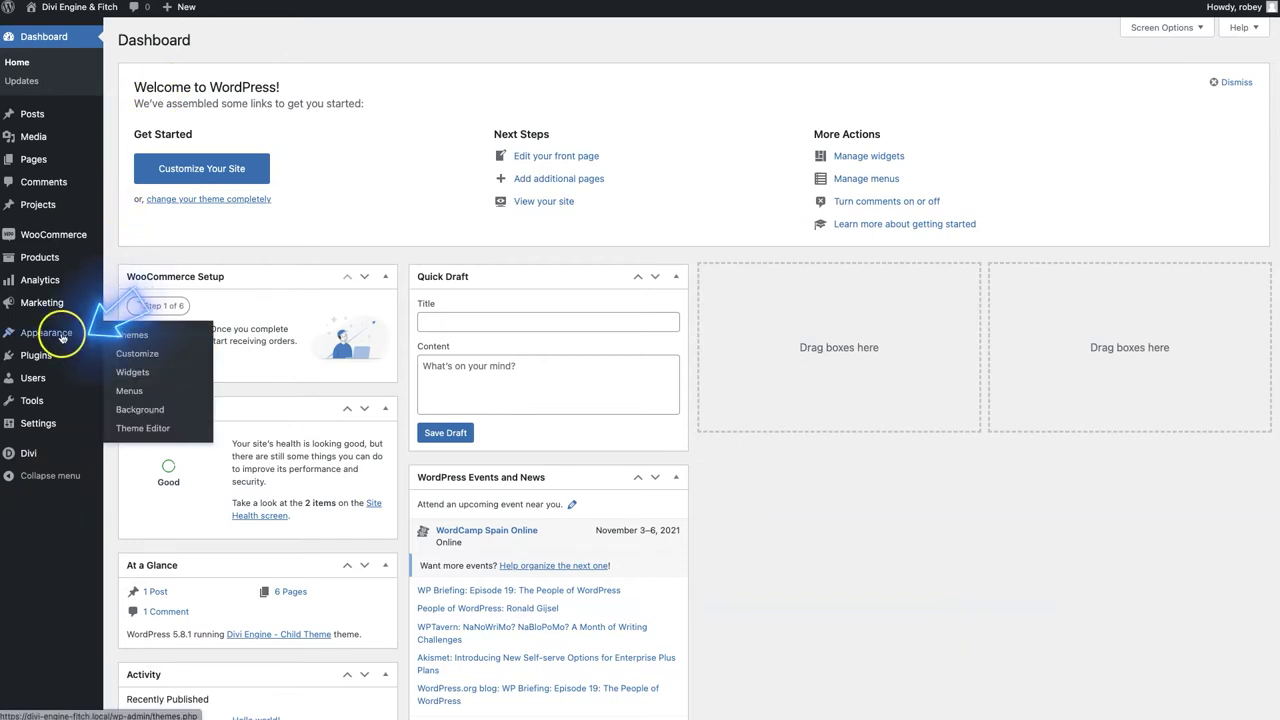
pyautogui.click(139, 396)
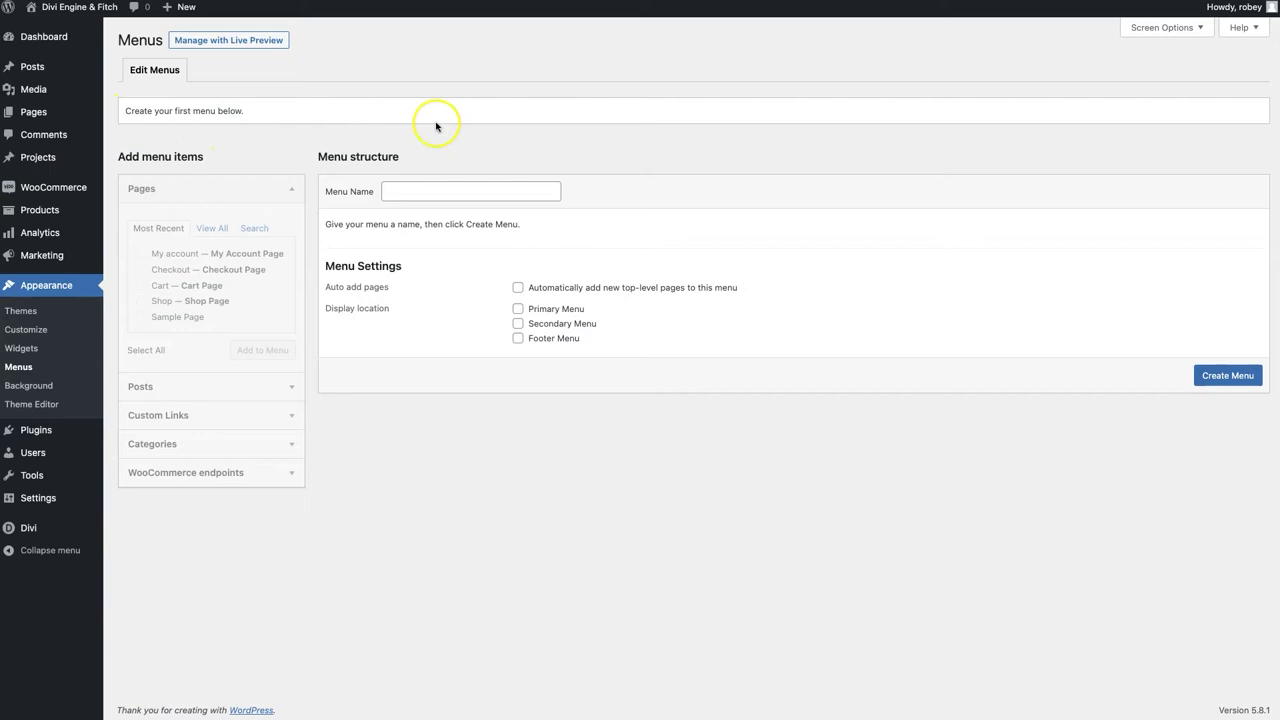
pyautogui.click(407, 190)
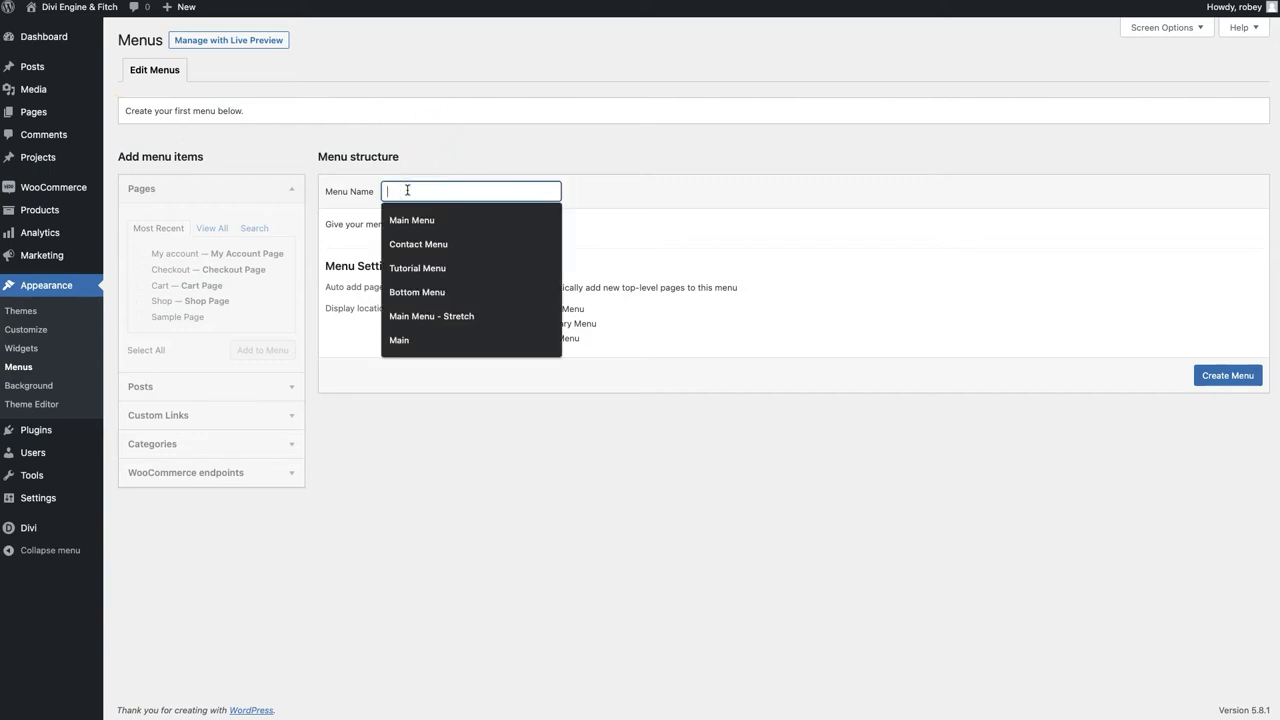
pyautogui.write('Desi')
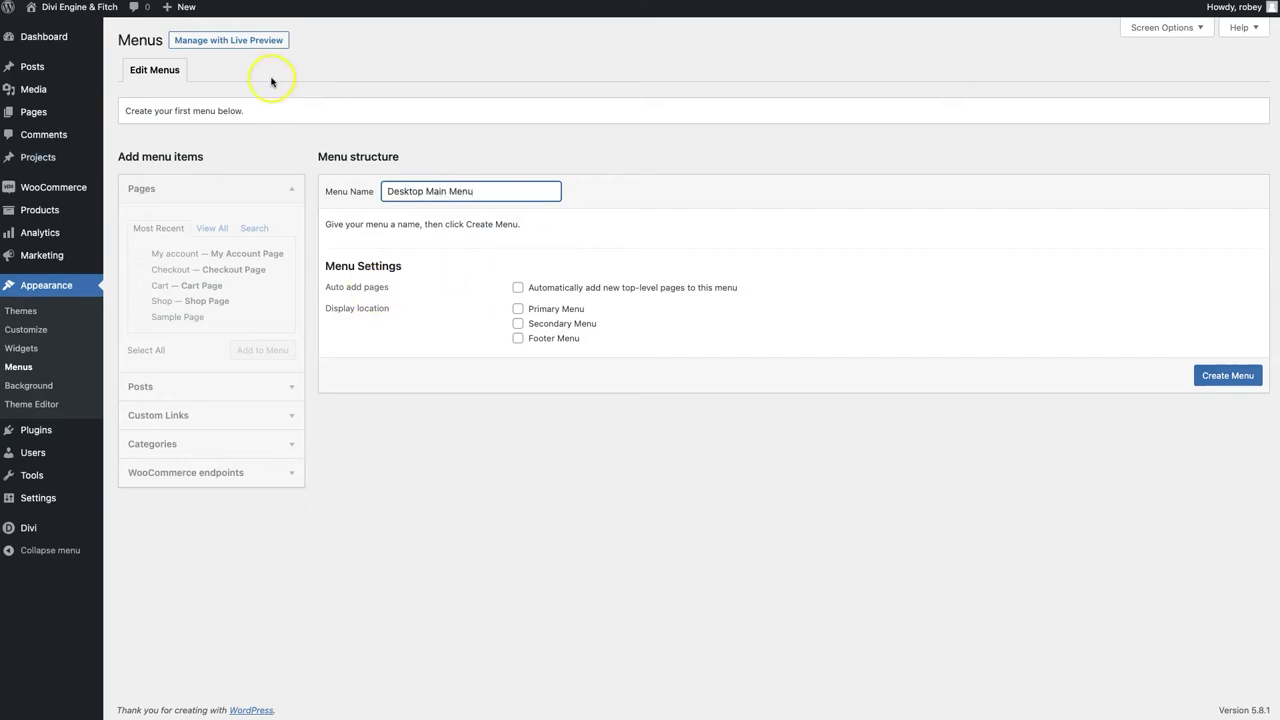
pyautogui.click(1208, 380)
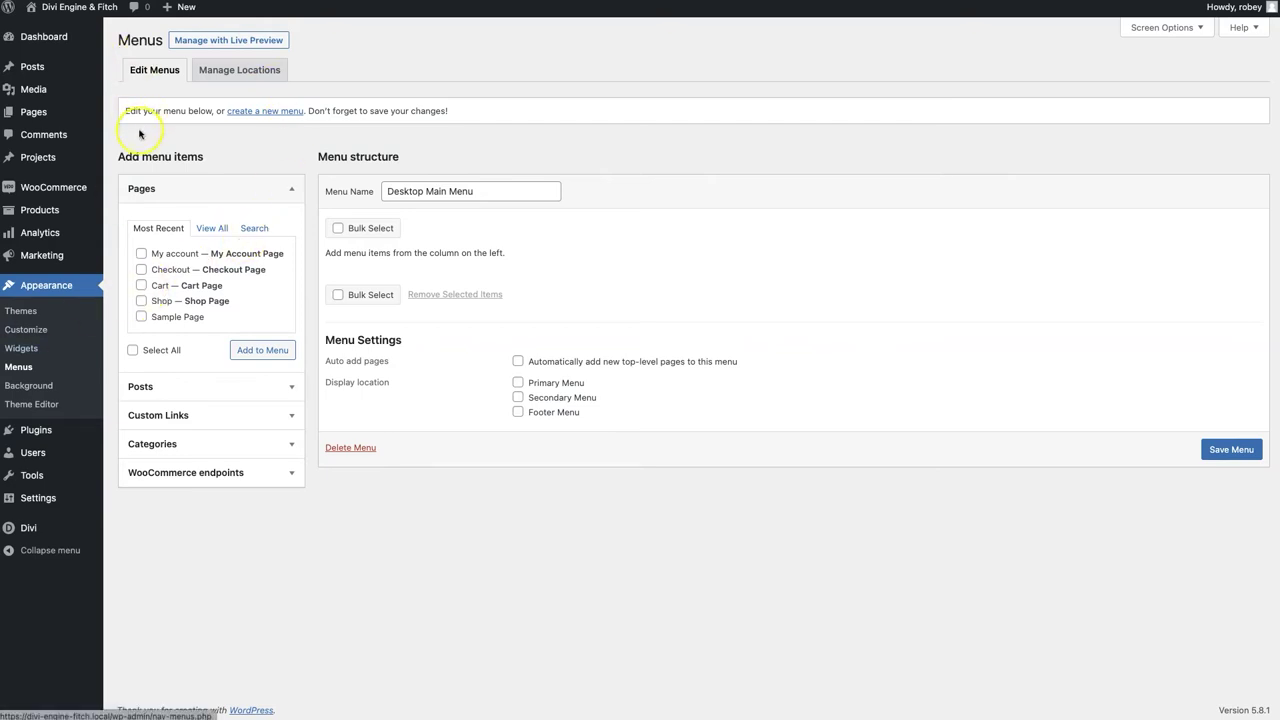
# Open the product categories in a separate tab, expand the menu editor's Custom Links, and copy the Men category's link address
pyautogui.moveTo(30, 210)
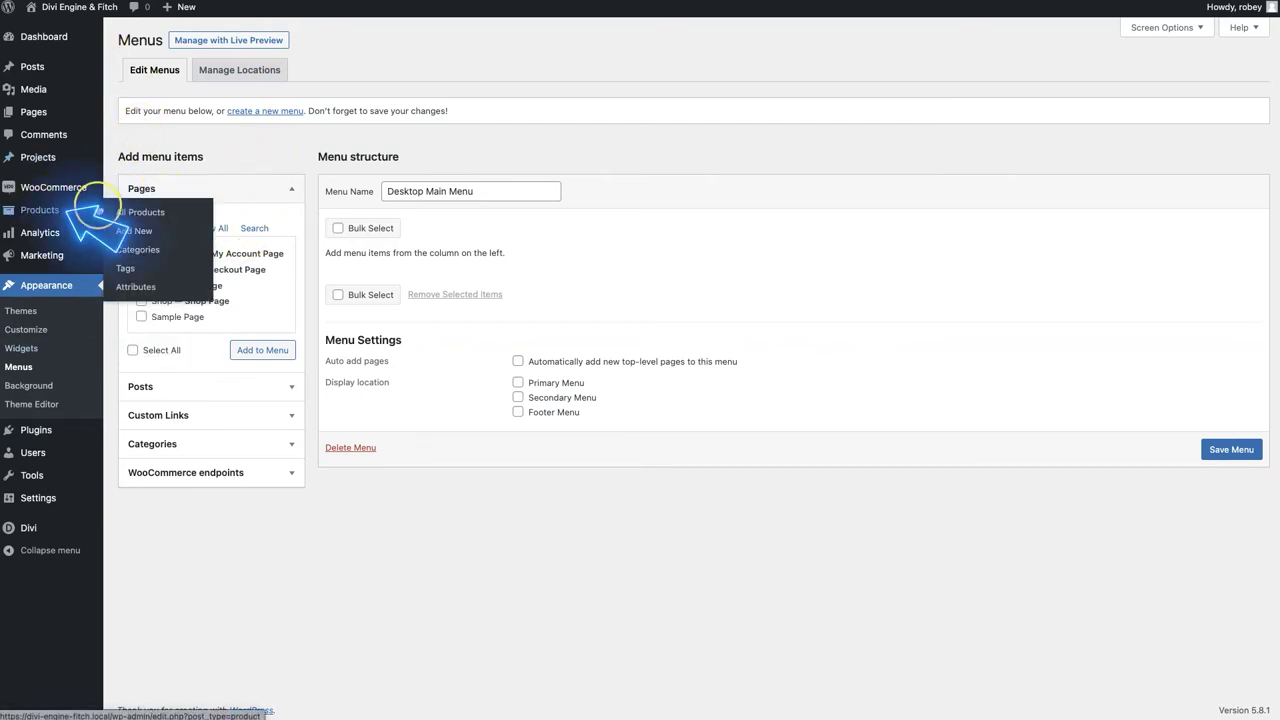
pyautogui.rightClick(130, 251)
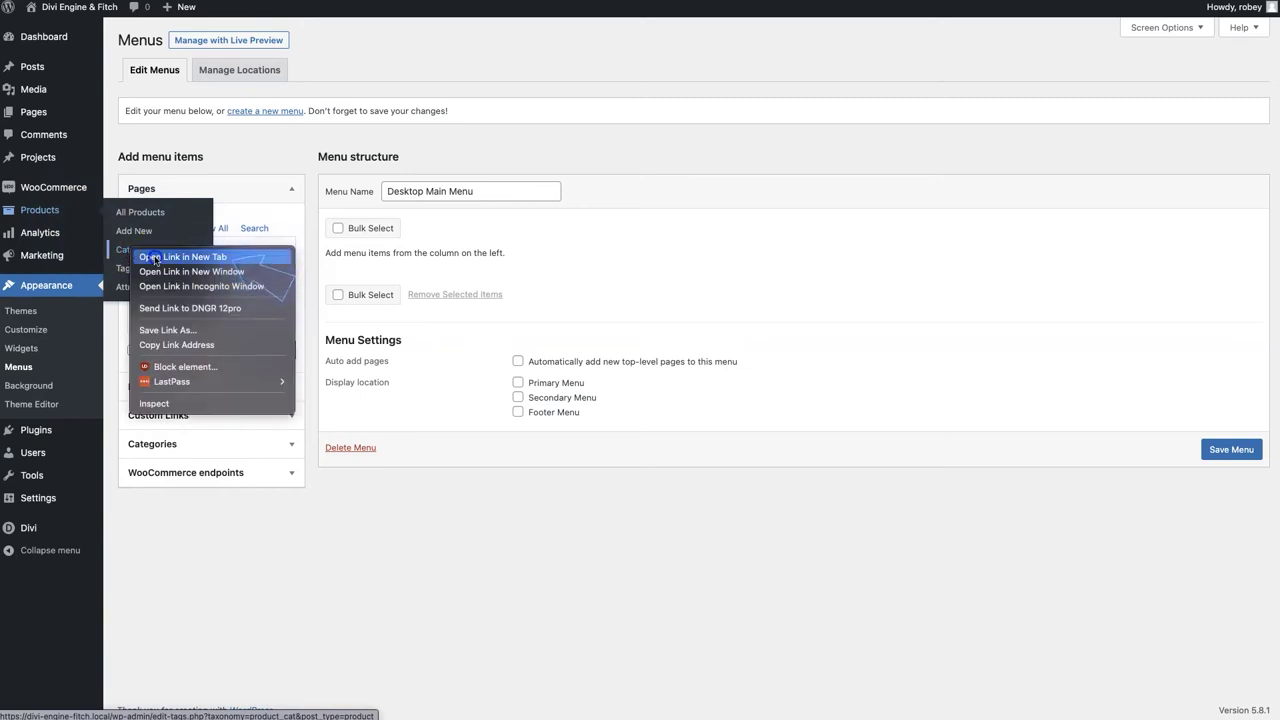
pyautogui.click(165, 257)
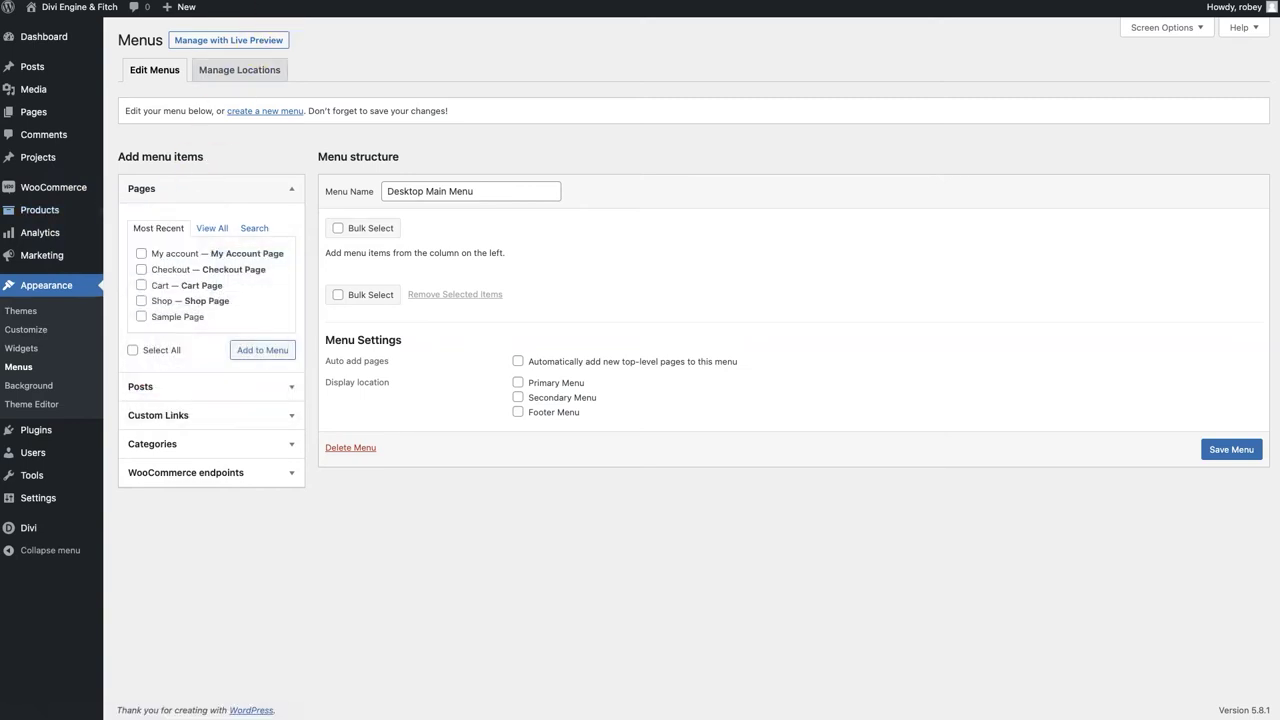
pyautogui.hotkey('ctrl', 'Tab')
pyautogui.click(170, 416)
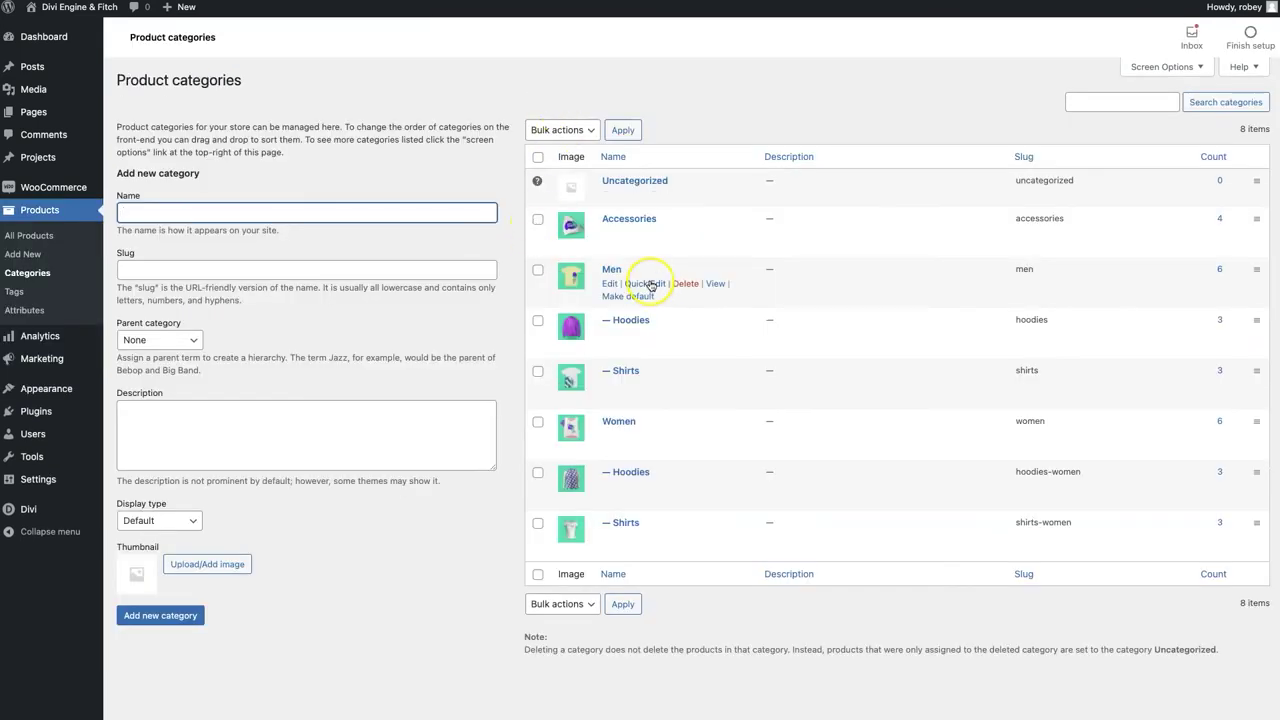
pyautogui.rightClick(713, 285)
pyautogui.click(762, 378)
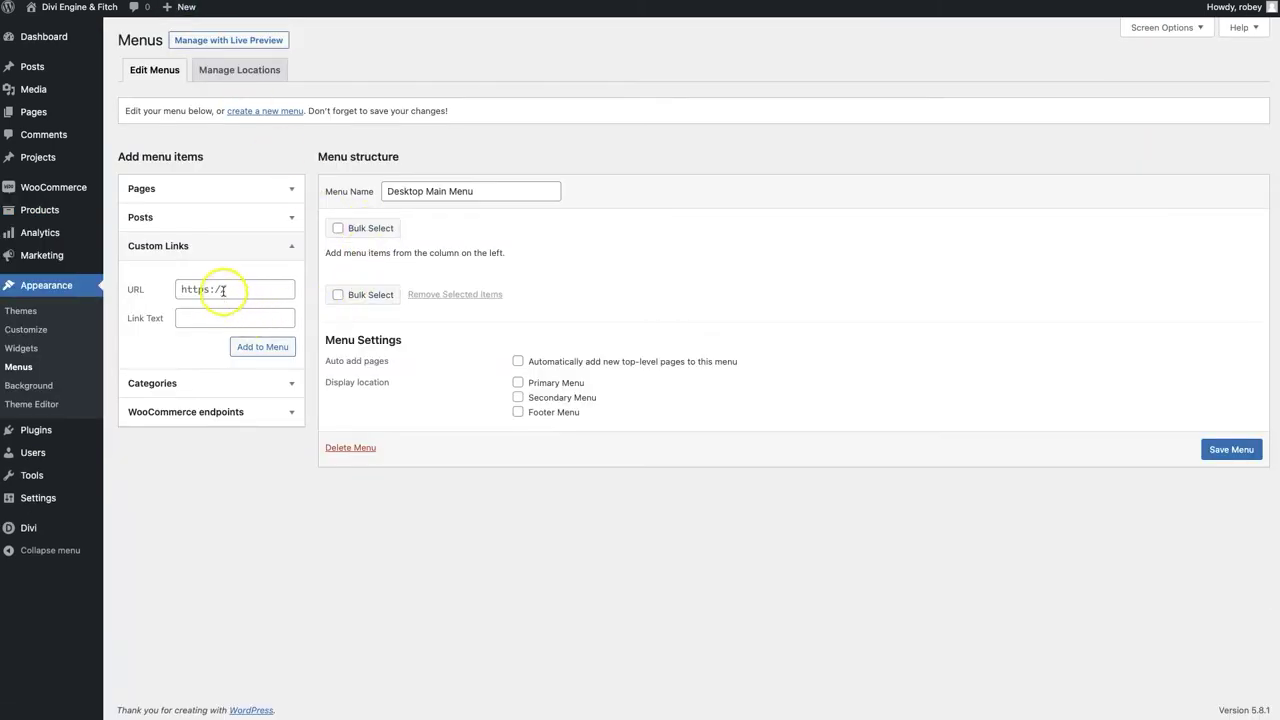
# Add a custom link labelled Men's to the menu, using the Men category URL without its domain so it starts at /product-category/
pyautogui.click(222, 289)
pyautogui.hotkey('ctrl', 'v')
pyautogui.press('Left')
pyautogui.press('Left')
pyautogui.press('Left')
pyautogui.press('Left')
pyautogui.press('Left')
pyautogui.press('Left')
pyautogui.press('Left')
pyautogui.press('Left')
pyautogui.press('Left')
pyautogui.press('Left')
pyautogui.press('Left')
pyautogui.press('Left')
pyautogui.press('Left')
pyautogui.press('Left')
pyautogui.press('Left')
pyautogui.press('Left')
pyautogui.press('Left')
pyautogui.press('Left')
pyautogui.press('Left')
pyautogui.press('Left')
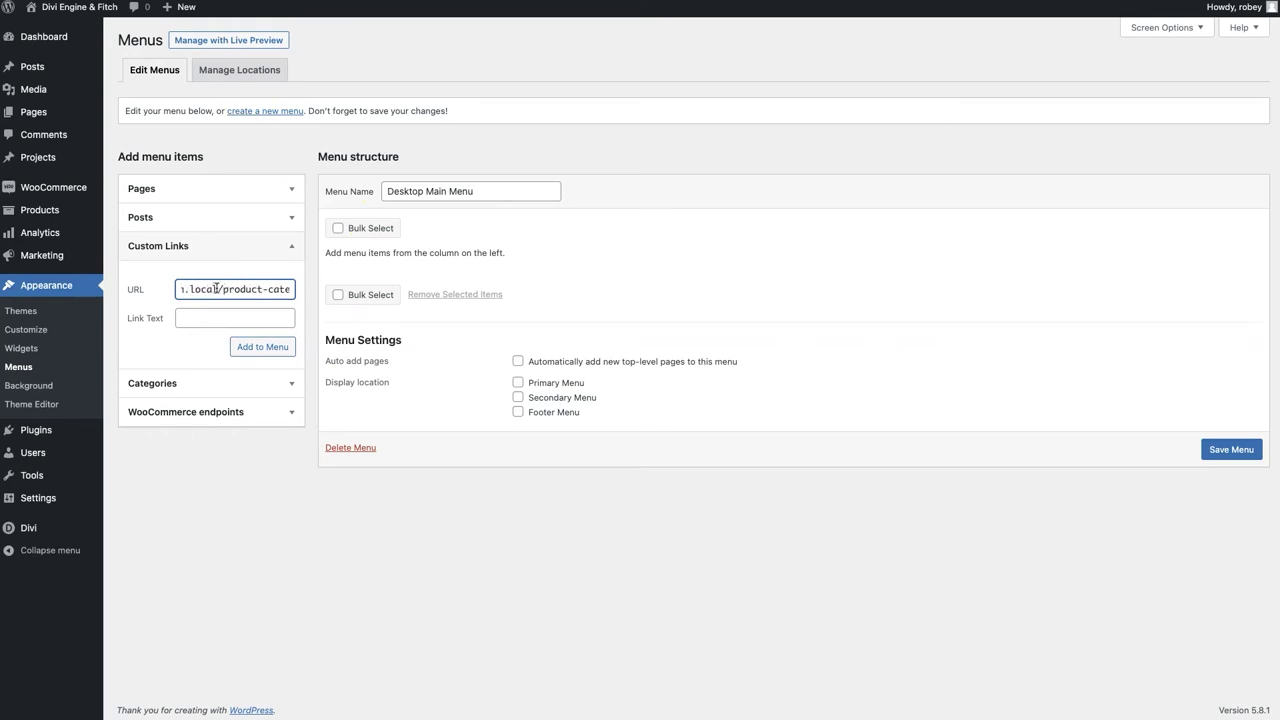
pyautogui.moveTo(217, 289); pyautogui.dragTo(145, 289)
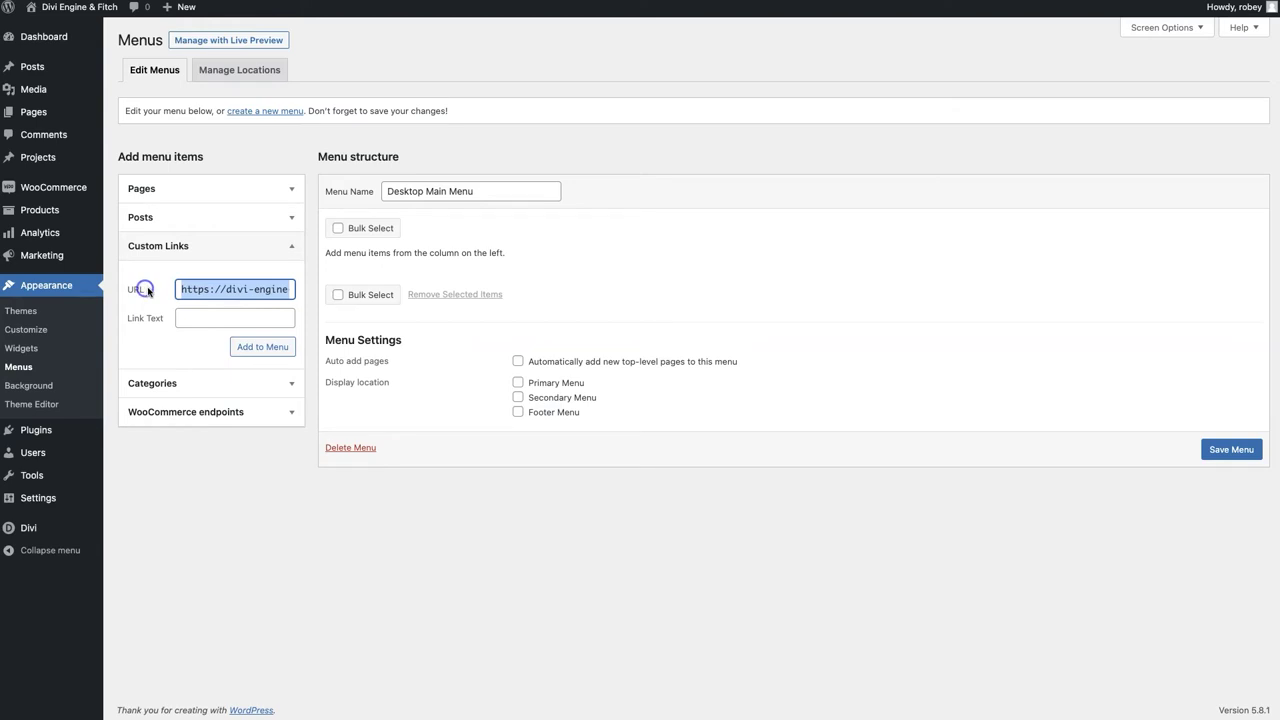
pyautogui.press('BackSpace')
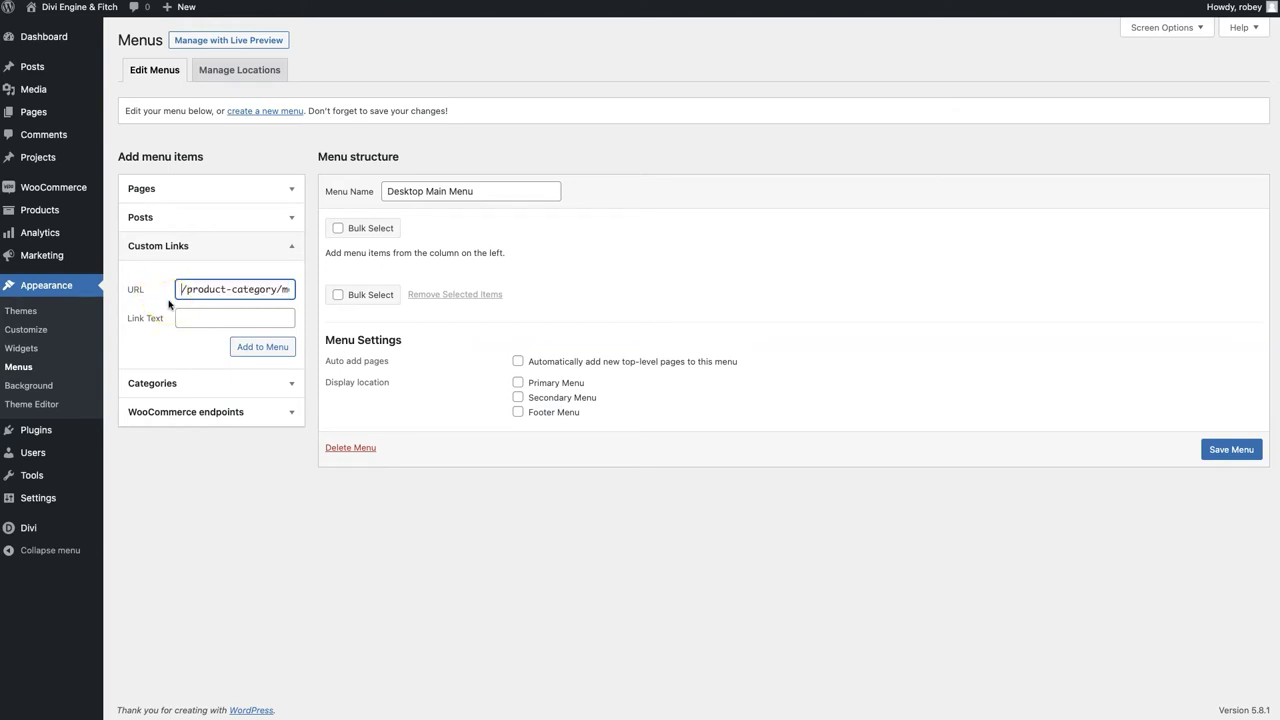
pyautogui.click(181, 314)
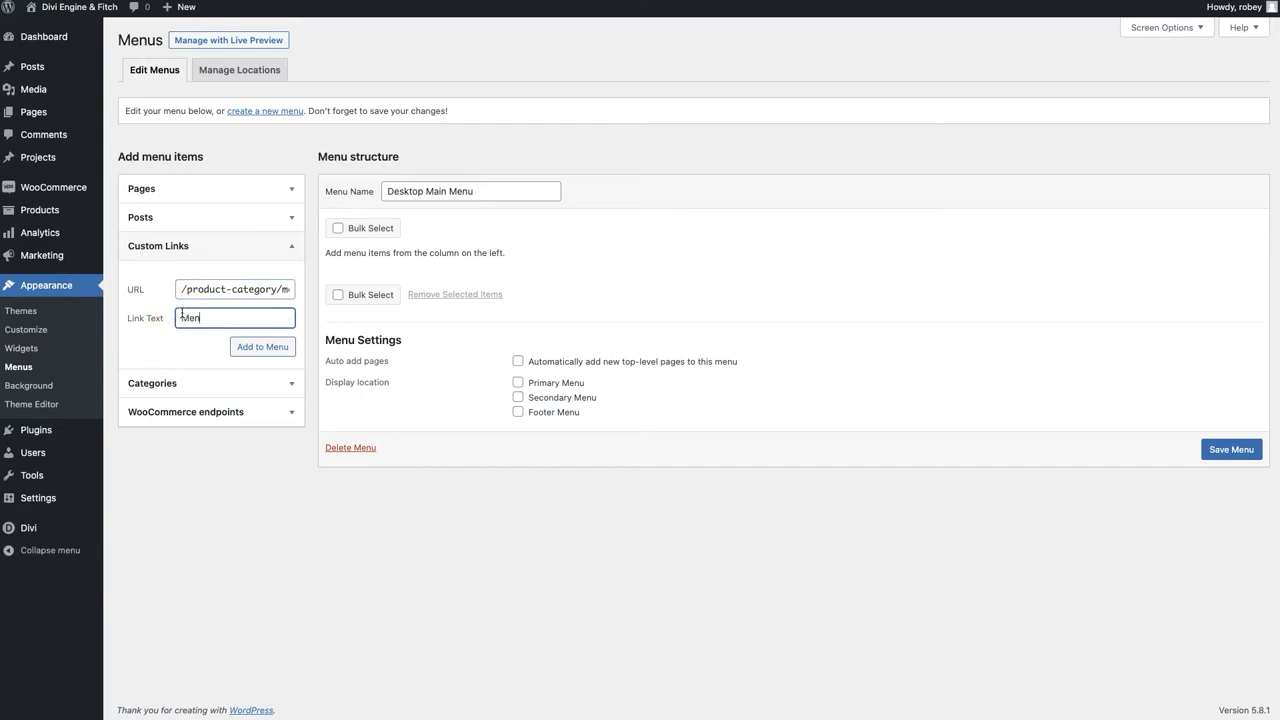
pyautogui.click(246, 346)
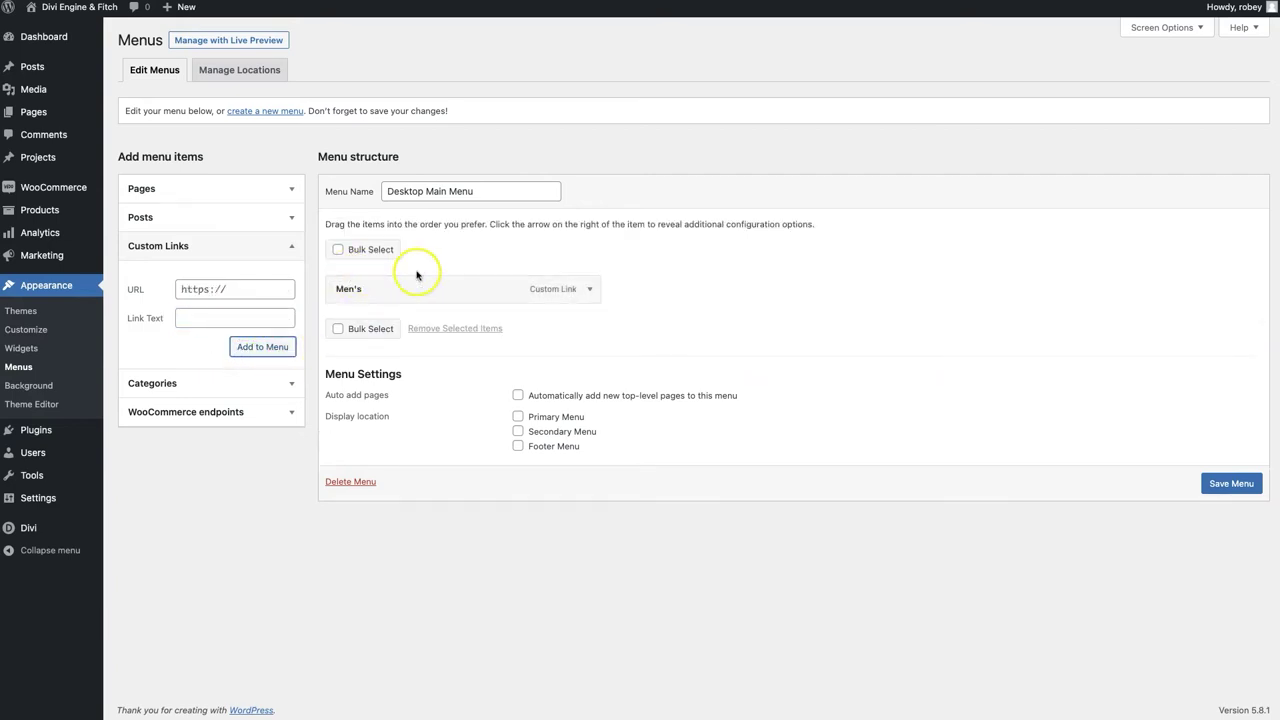
# Add a custom link labelled Women's with the Women category's domain-free URL and place it above Men's in the menu
pyautogui.click(241, 289)
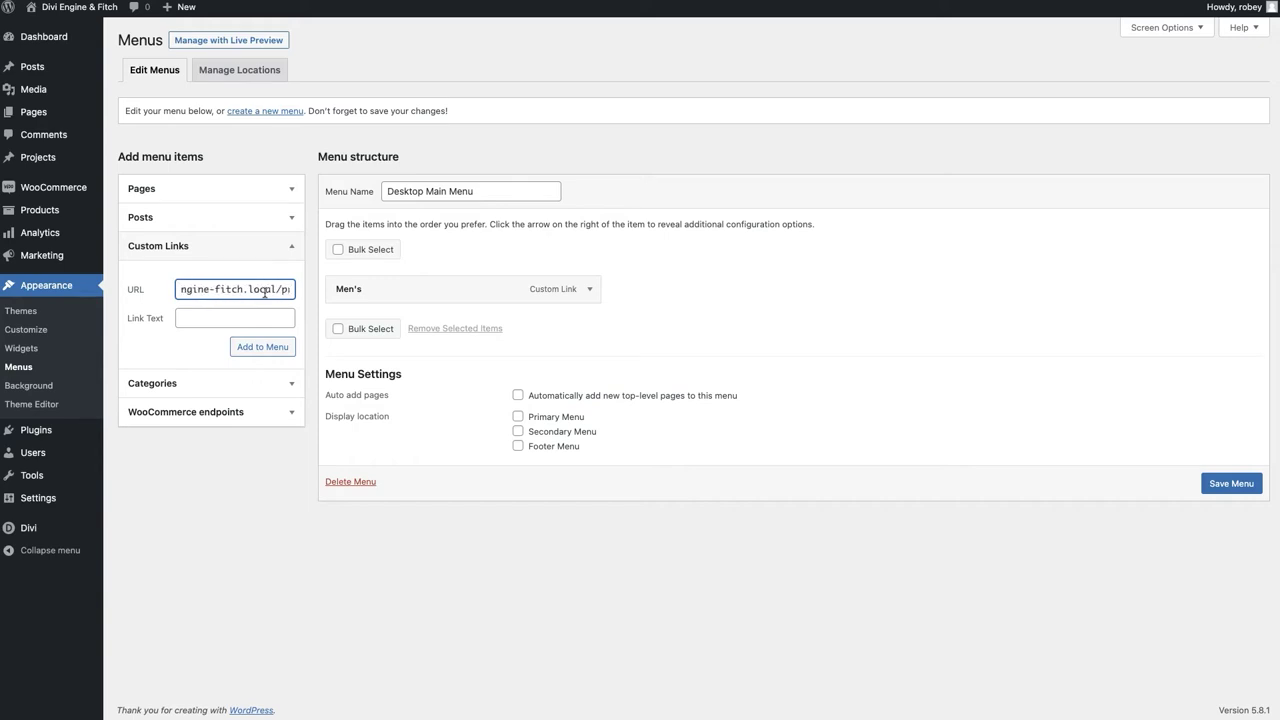
pyautogui.moveTo(275, 289); pyautogui.dragTo(40, 270)
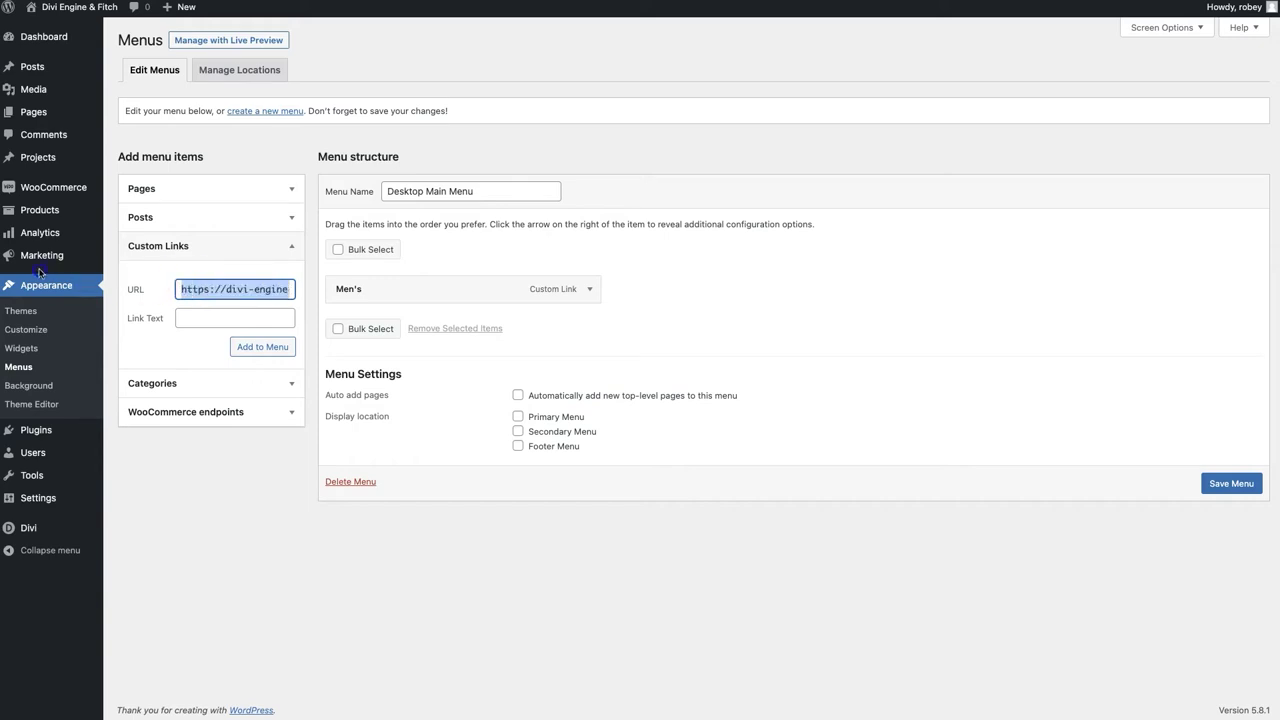
pyautogui.hotkey('ctrl', 'v')
pyautogui.click(202, 316)
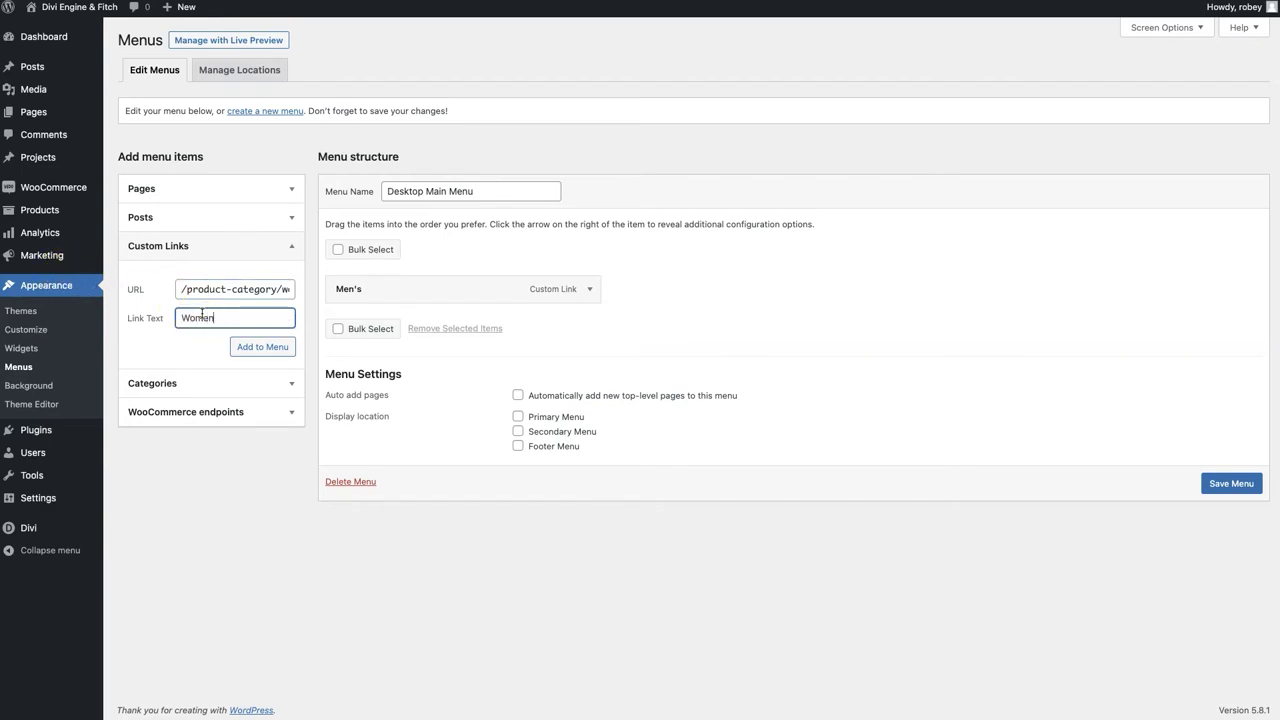
pyautogui.click(240, 346)
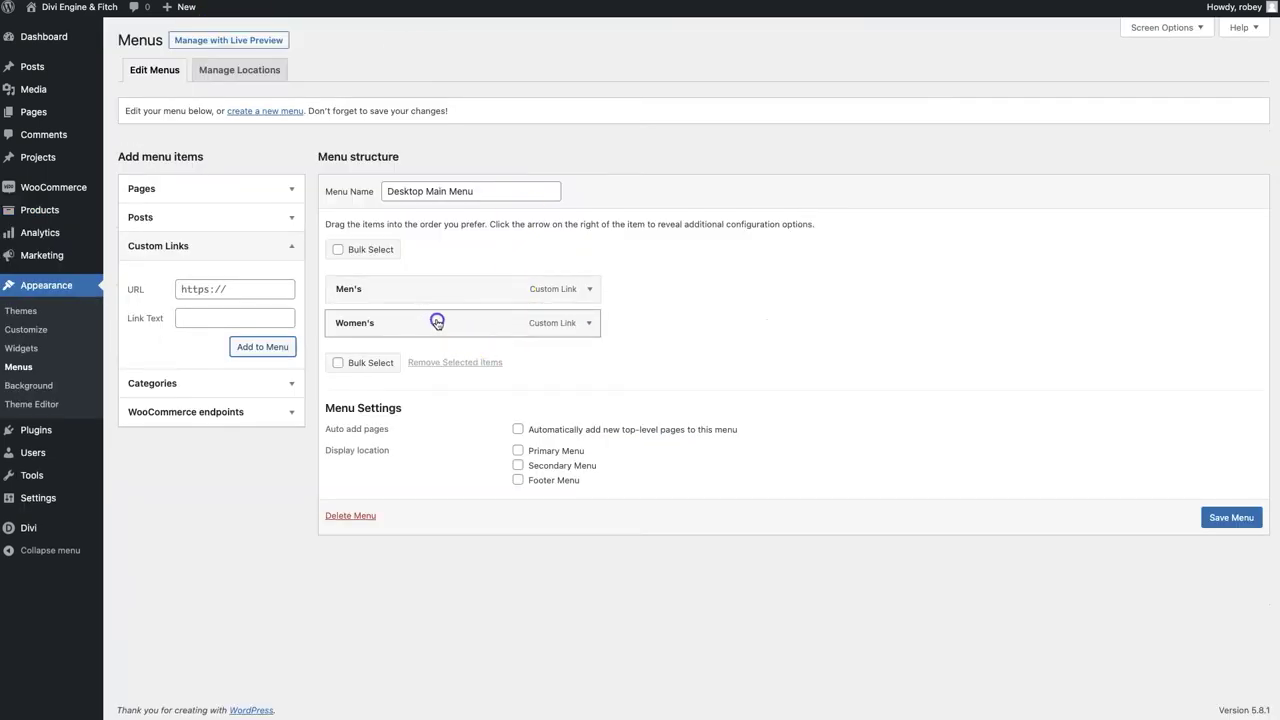
pyautogui.moveTo(434, 320); pyautogui.dragTo(443, 278)
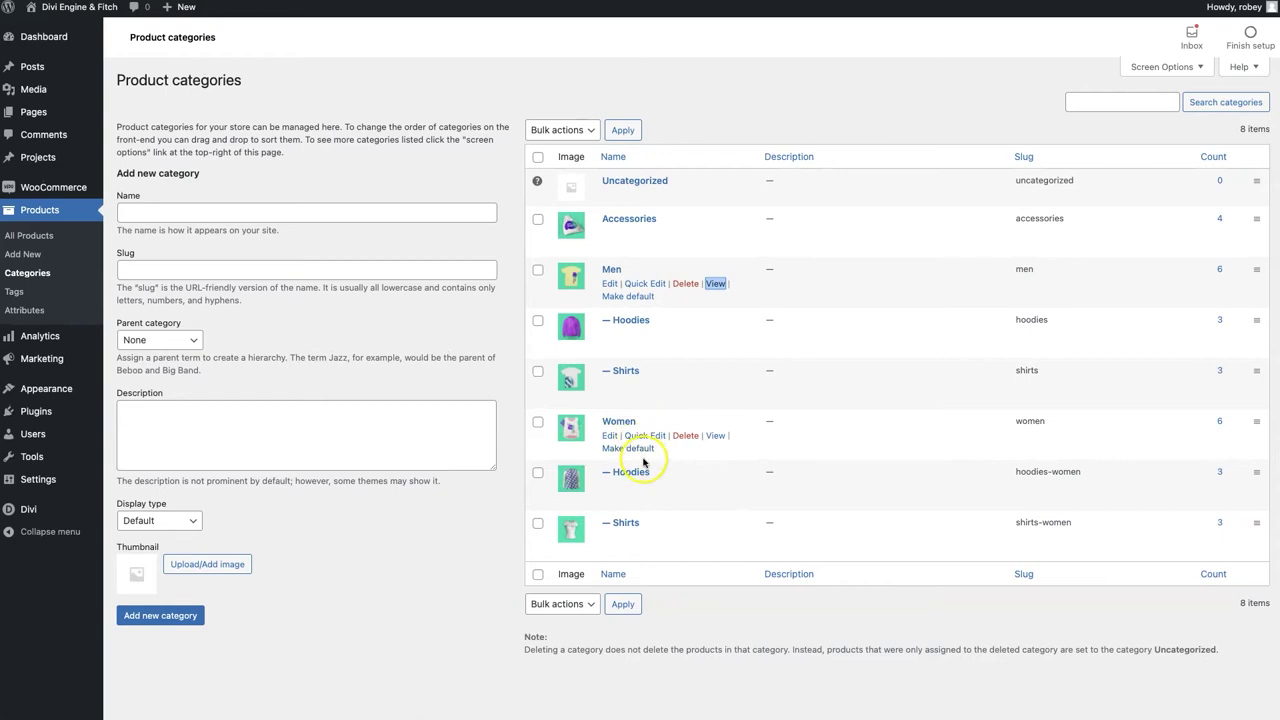
# Copy the link of the Hoodies category under Women and enter it as a custom link URL without its domain
pyautogui.rightClick(714, 486)
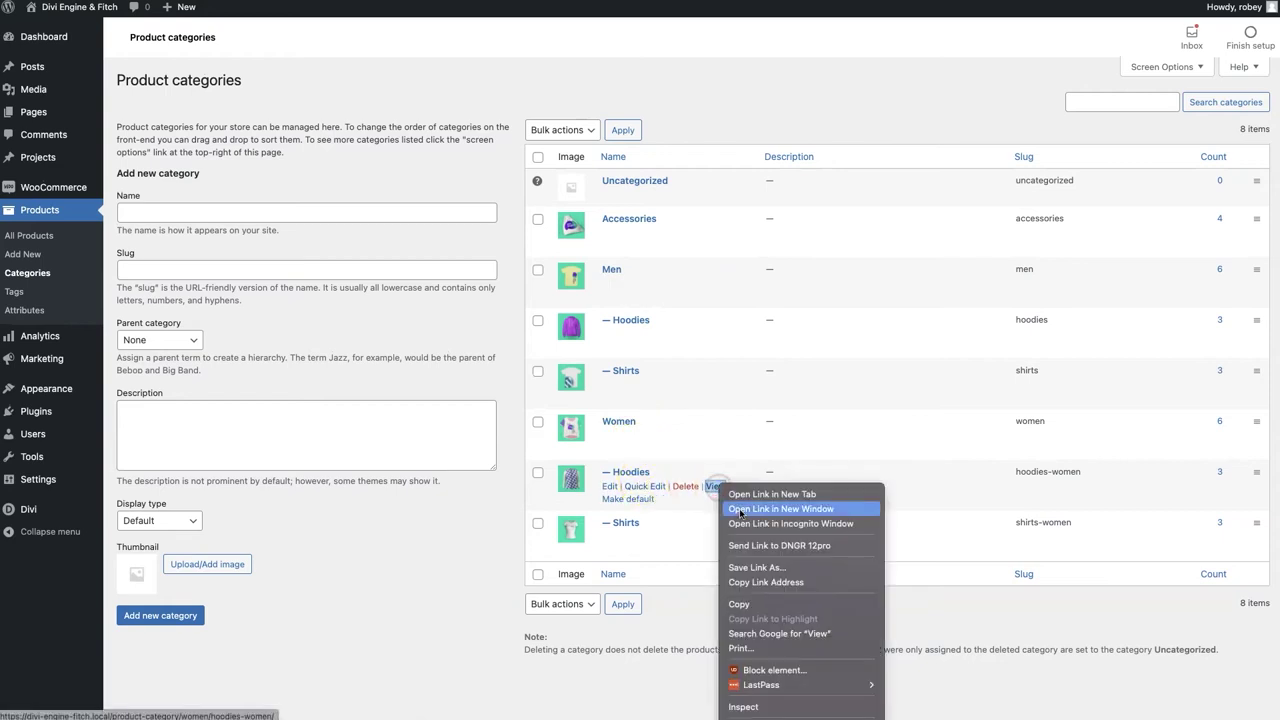
pyautogui.click(745, 582)
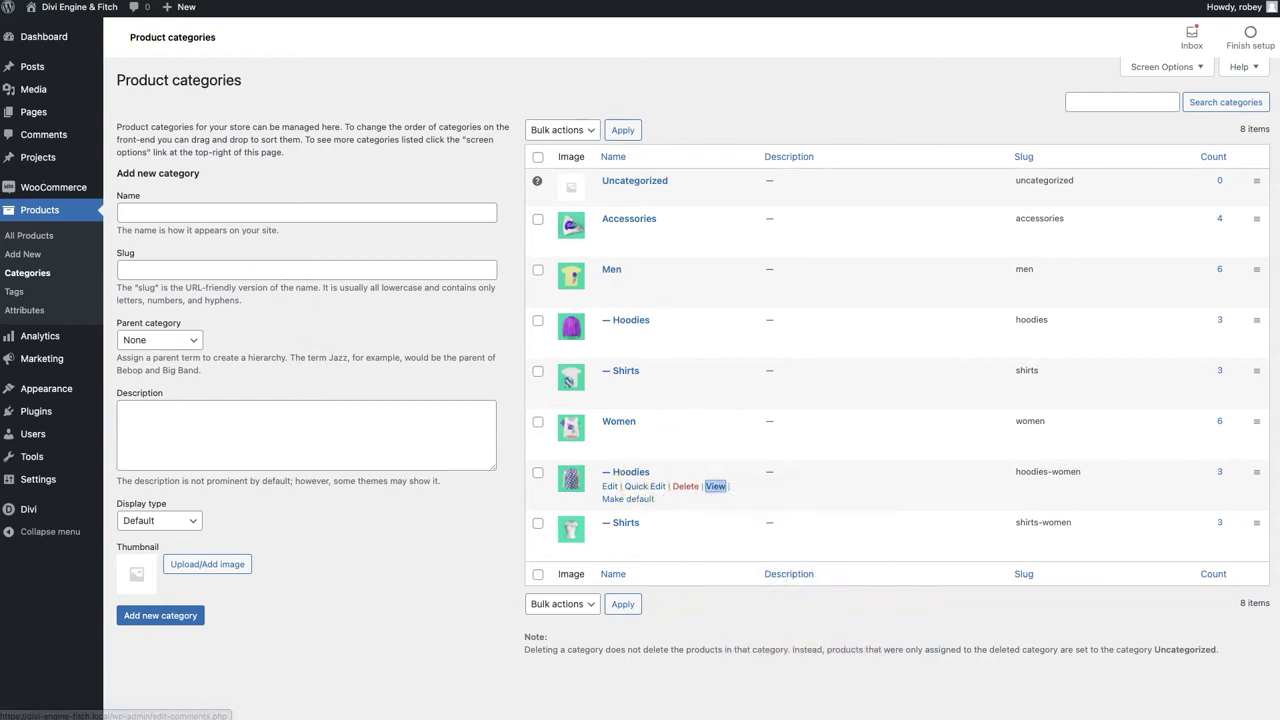
pyautogui.hotkey('ctrl', 'Tab')
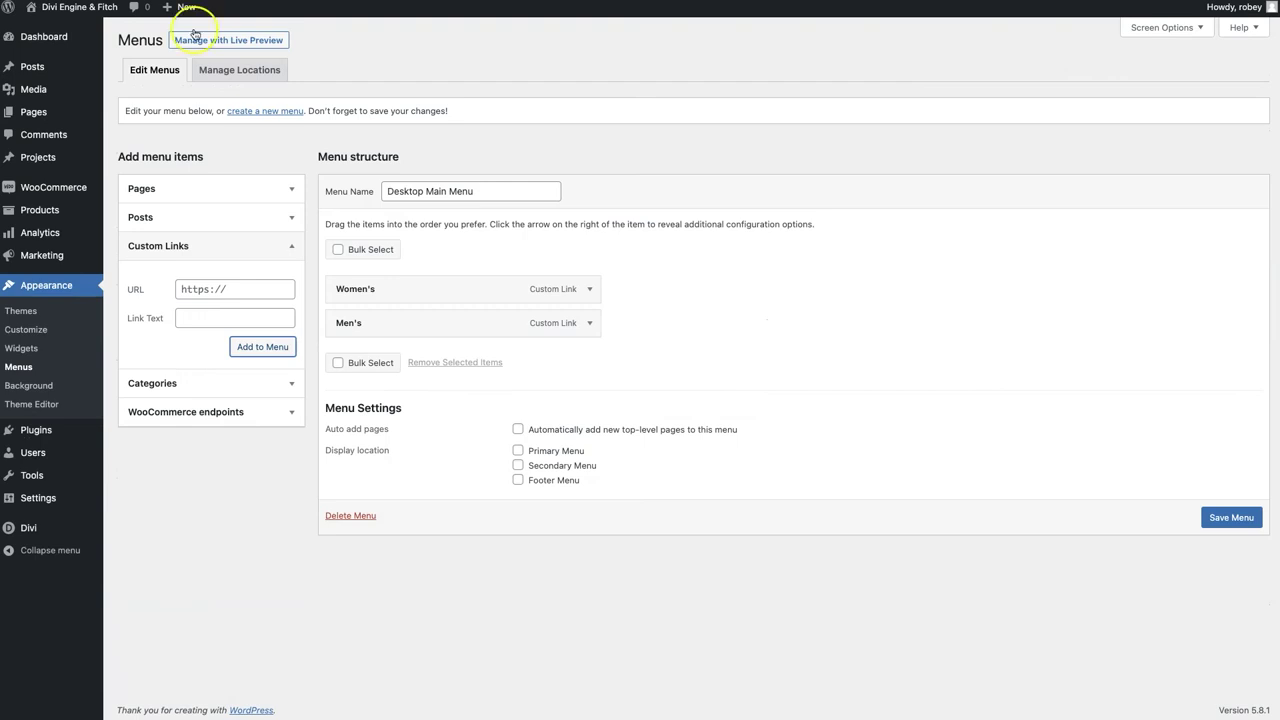
pyautogui.click(228, 292)
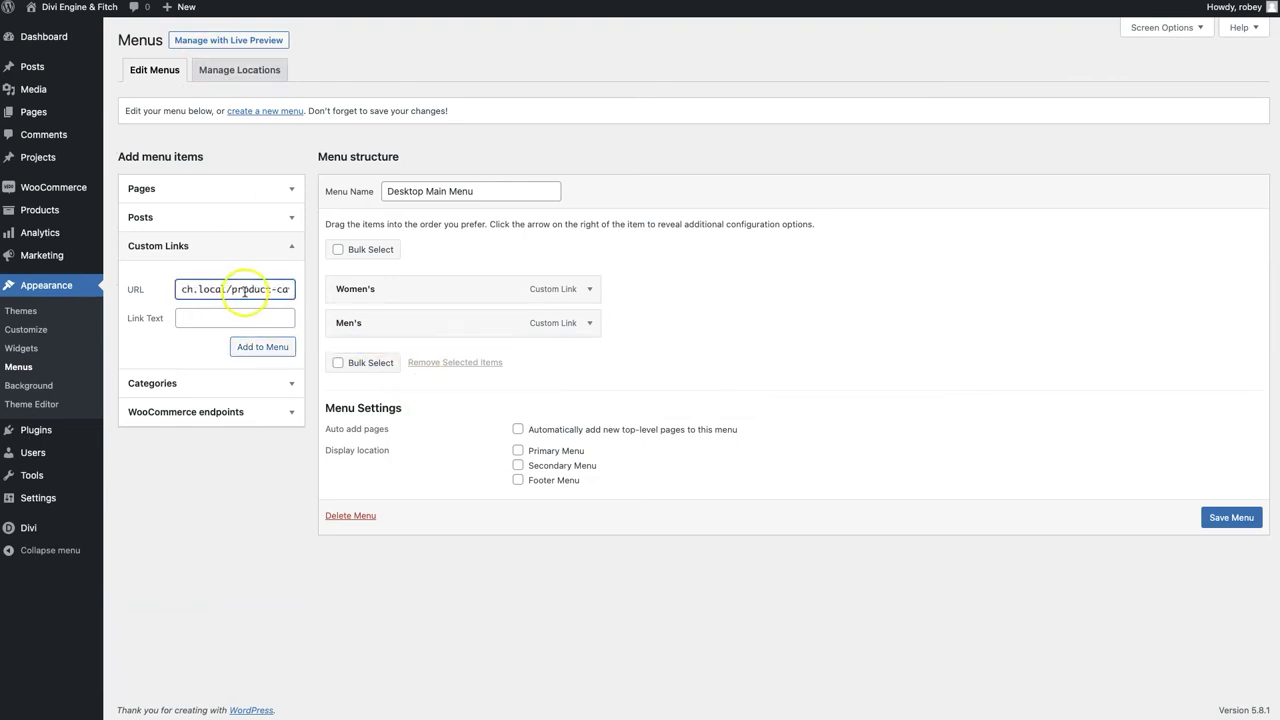
pyautogui.moveTo(226, 289); pyautogui.dragTo(133, 289)
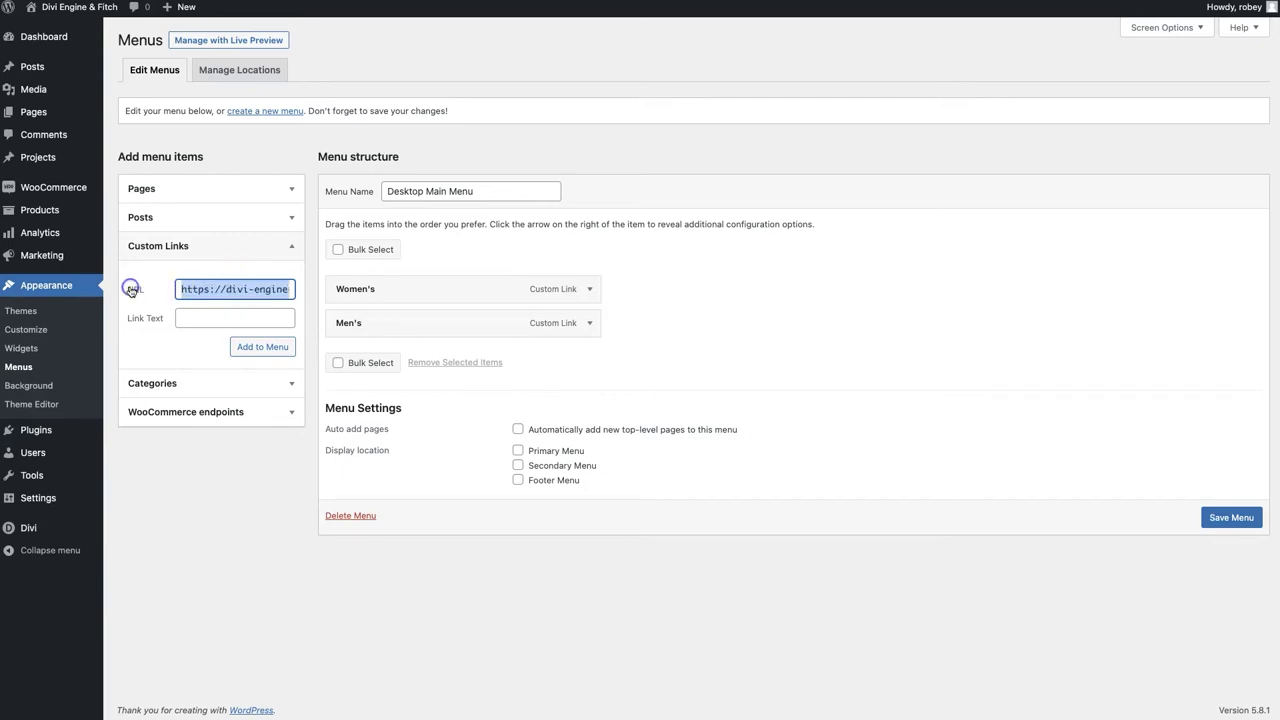
pyautogui.press('BackSpace')
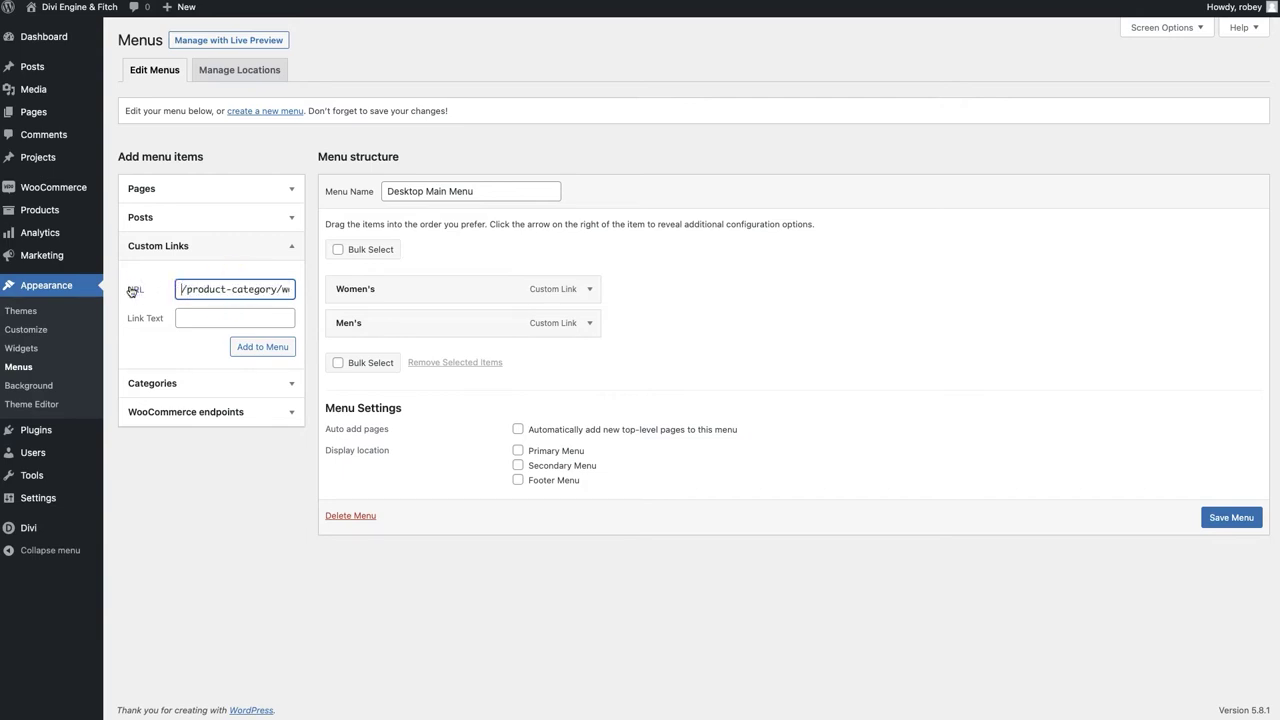
# Label the custom link Hoodies, add it to the menu, and nest it as a sub item under Women's
pyautogui.moveTo(229, 289); pyautogui.dragTo(306, 294)
pyautogui.click(199, 325)
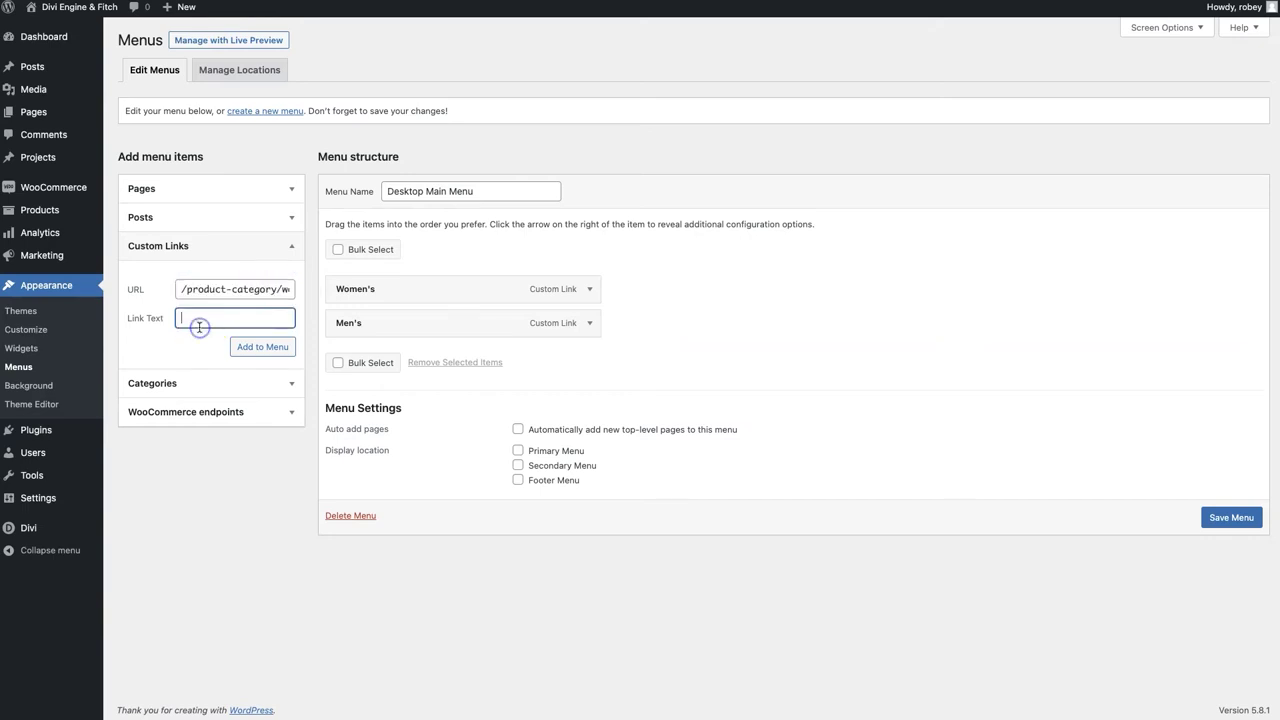
pyautogui.write('Hoodies')
pyautogui.click(240, 348)
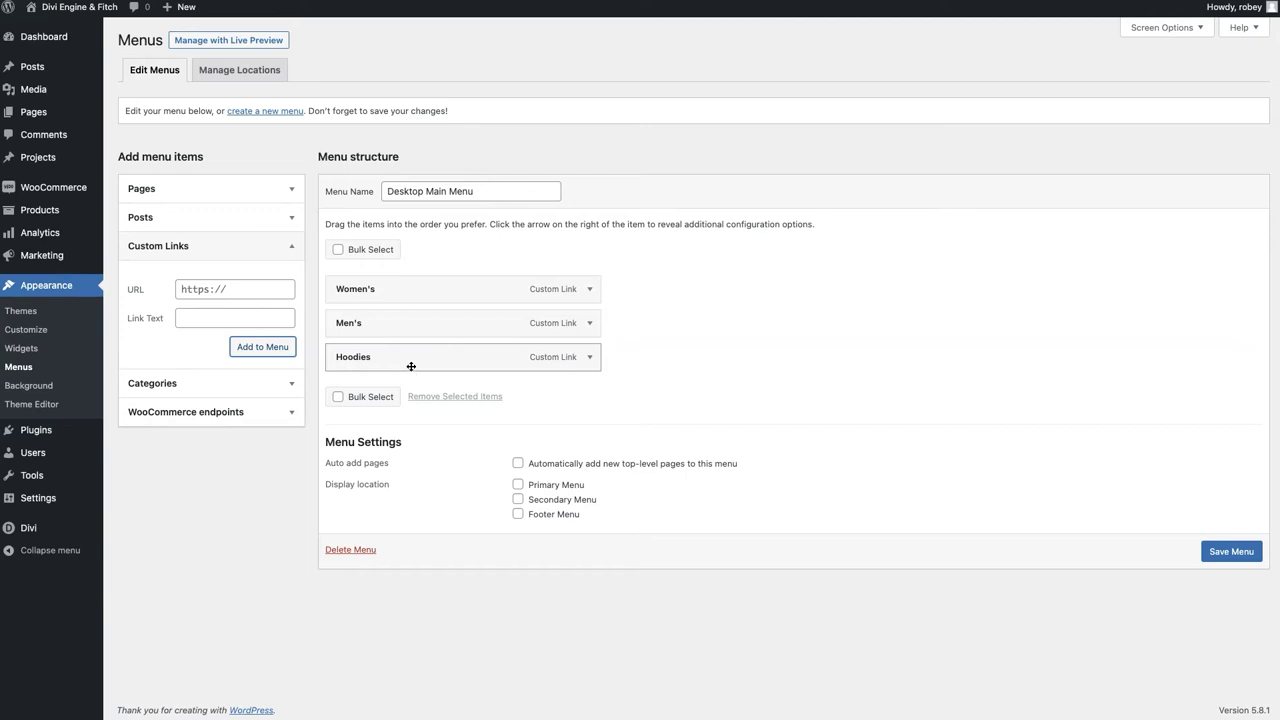
pyautogui.moveTo(411, 366); pyautogui.dragTo(436, 333)
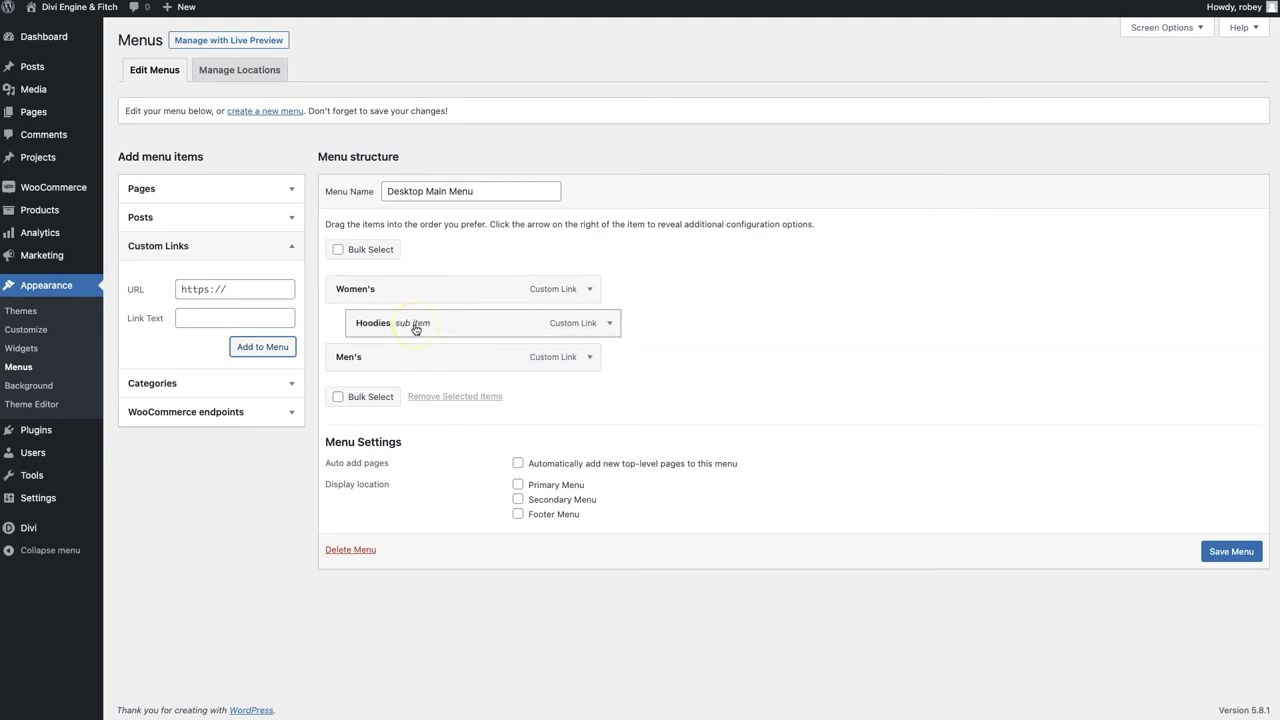
pyautogui.moveTo(395, 330); pyautogui.dragTo(440, 329)
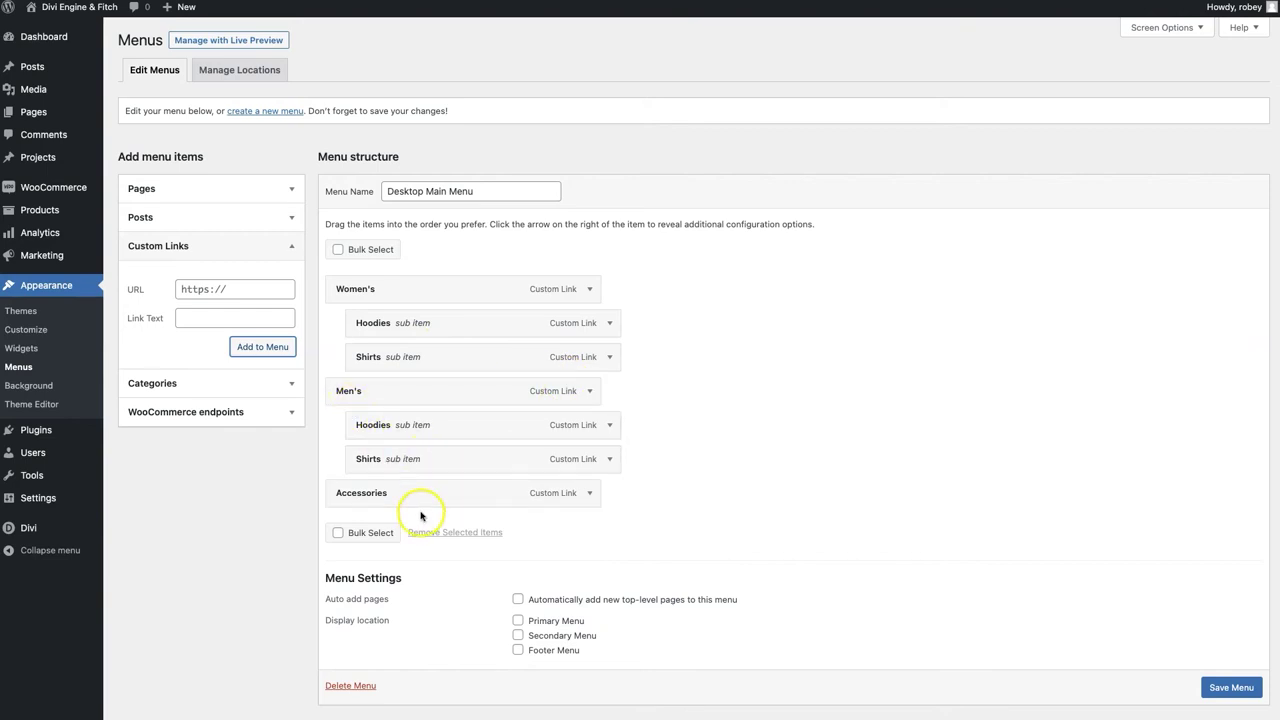
# Save the Desktop Main Menu with its Women's, Men's and Accessories structure
pyautogui.click(1221, 686)
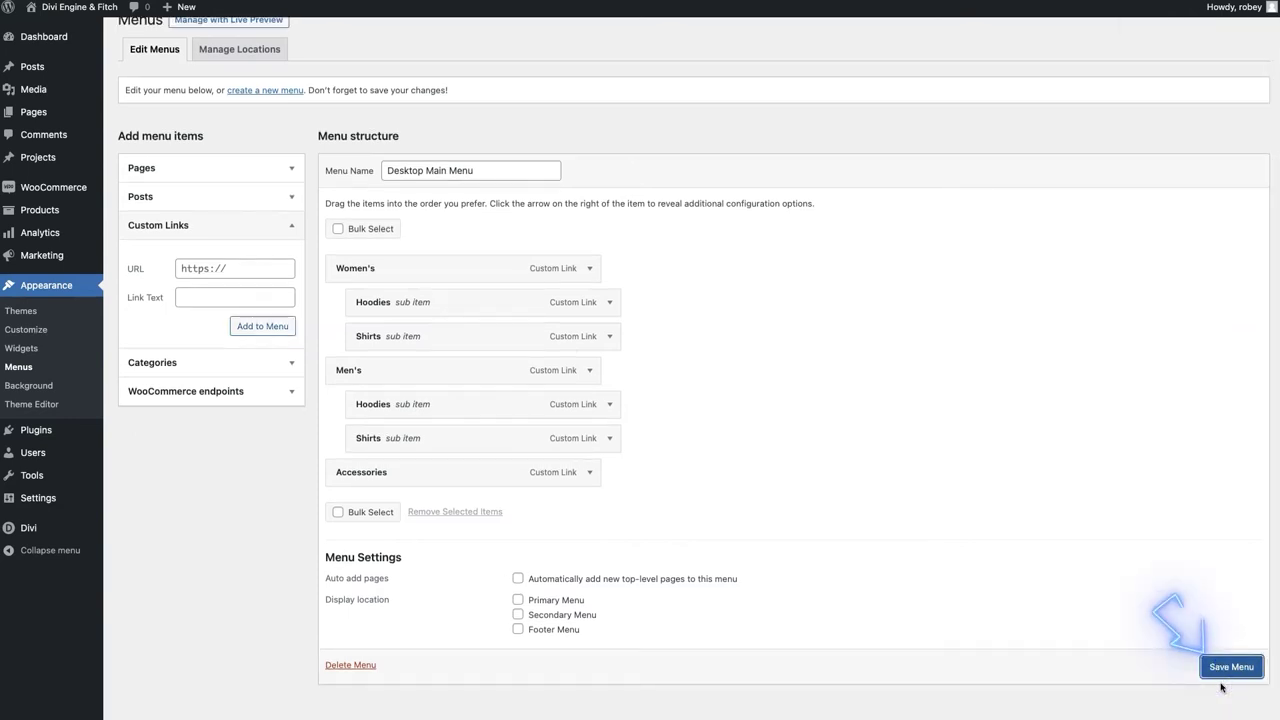
pyautogui.click(1207, 682)
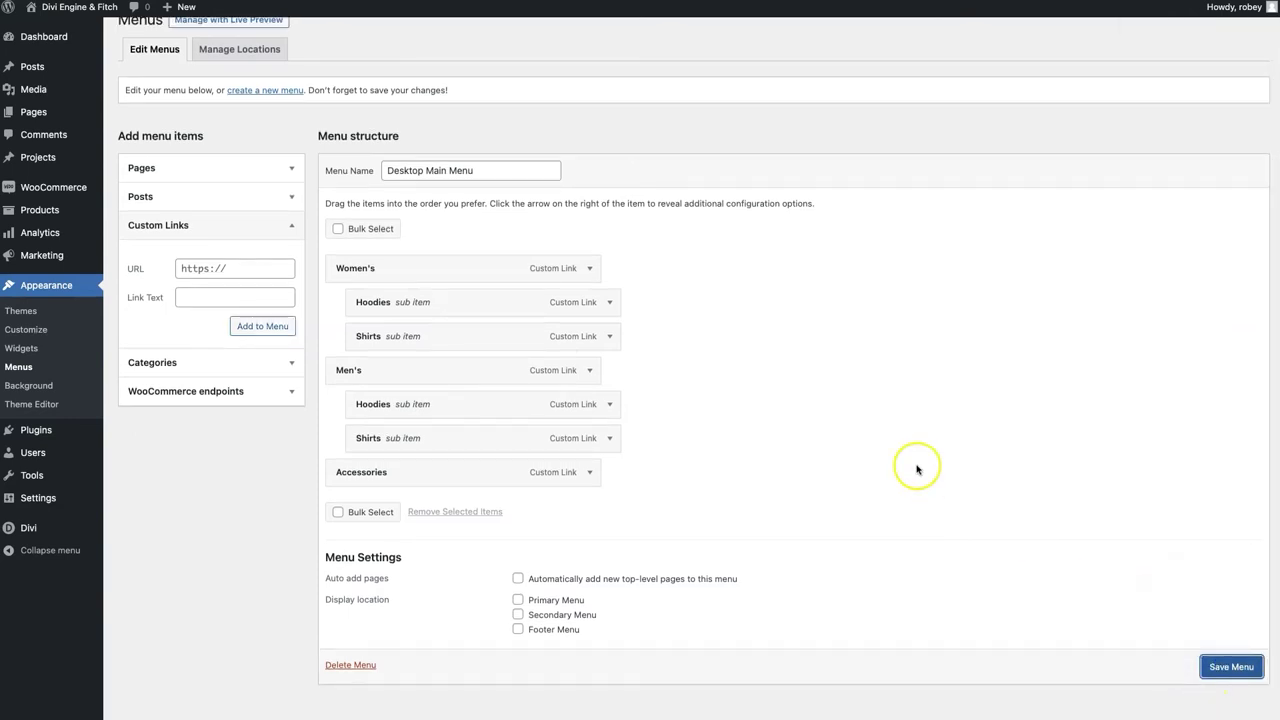
pyautogui.scroll(1, 917, 469)
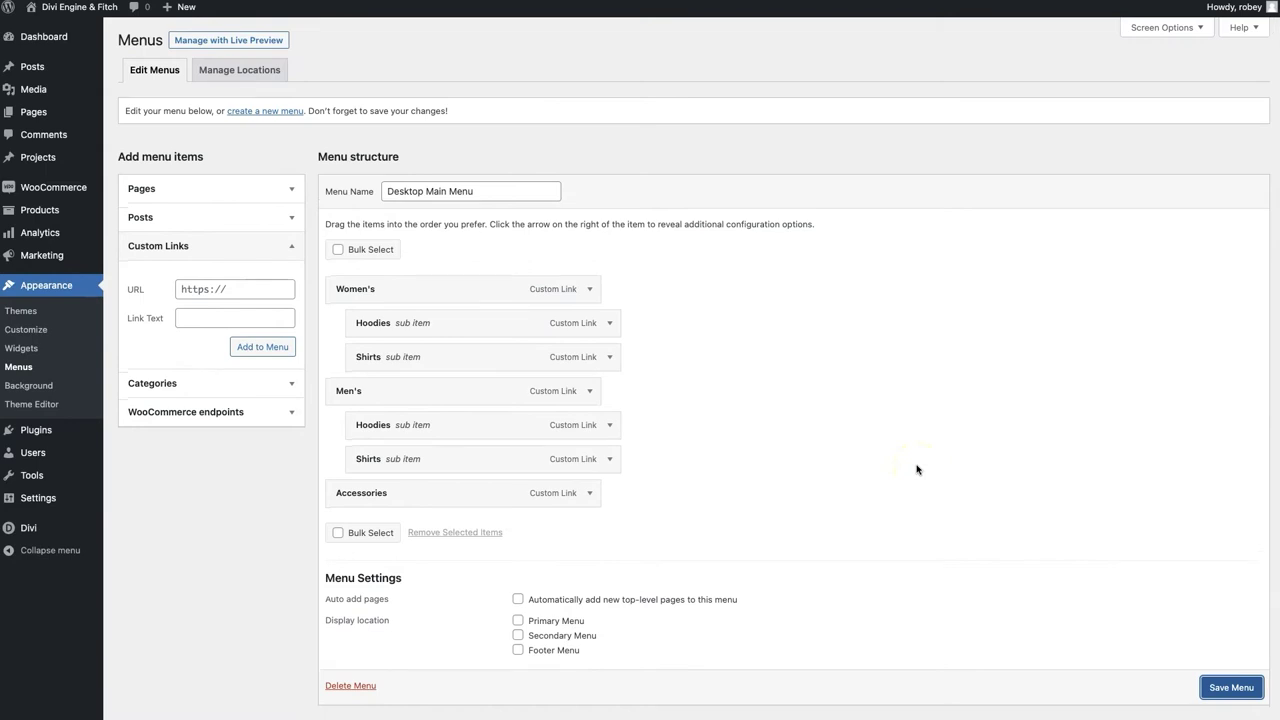
pyautogui.click(1216, 688)
pyautogui.scroll(-1, 1218, 690)
pyautogui.click(951, 448)
# Return to the global header layout in the Divi Theme Builder and save it
pyautogui.click(304, 84)
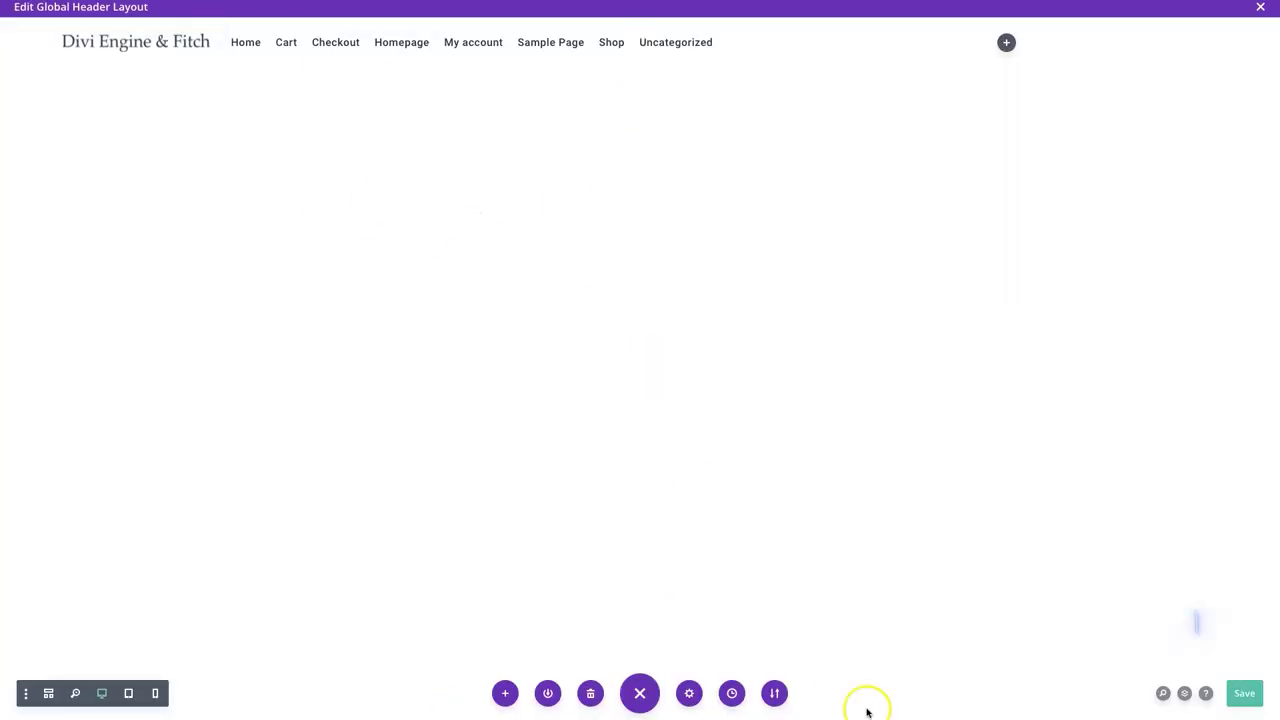
pyautogui.click(1244, 693)
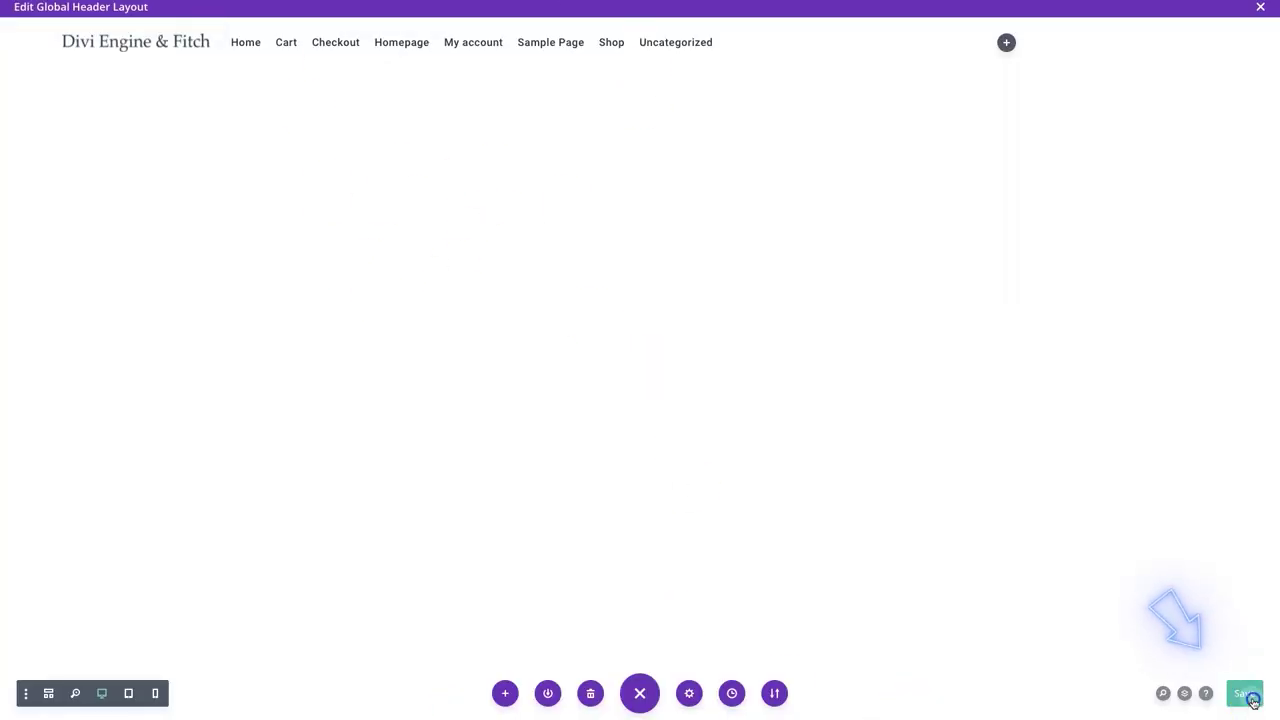
pyautogui.click(845, 558)
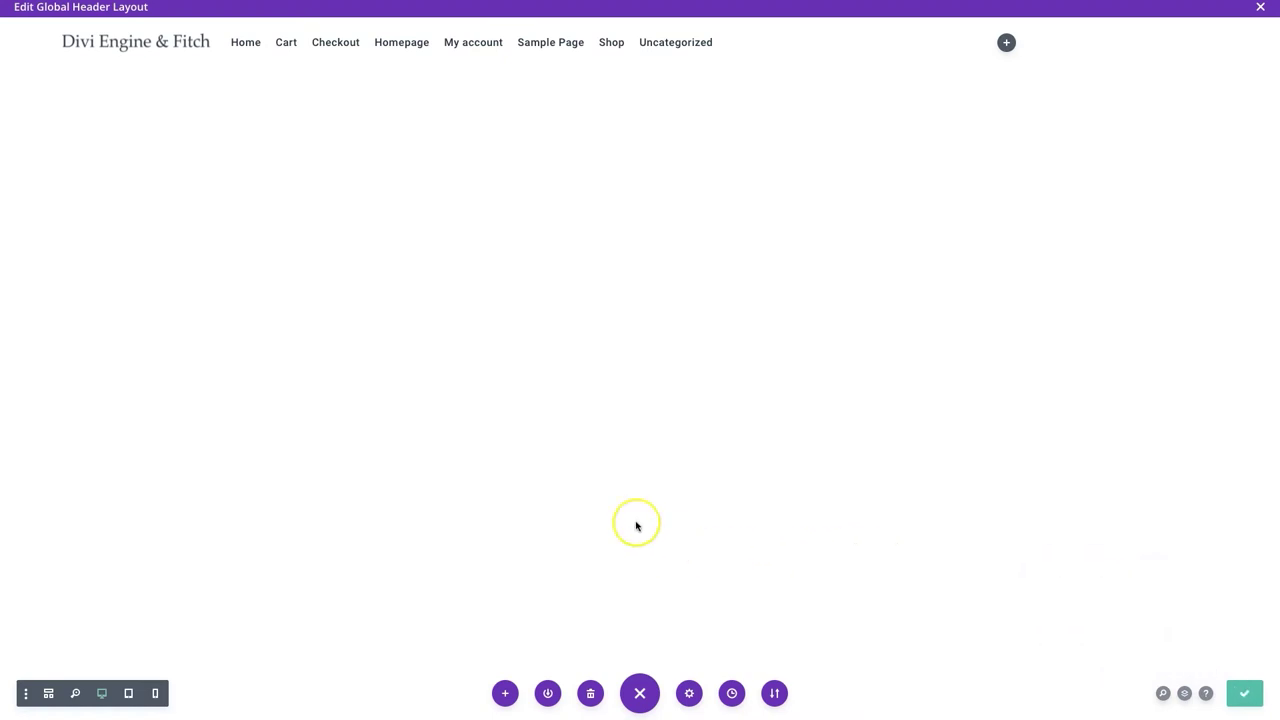
# Reload the Theme Builder and restore the unsaved backup containing the Global Header
pyautogui.press('super+r')
pyautogui.click(477, 236)
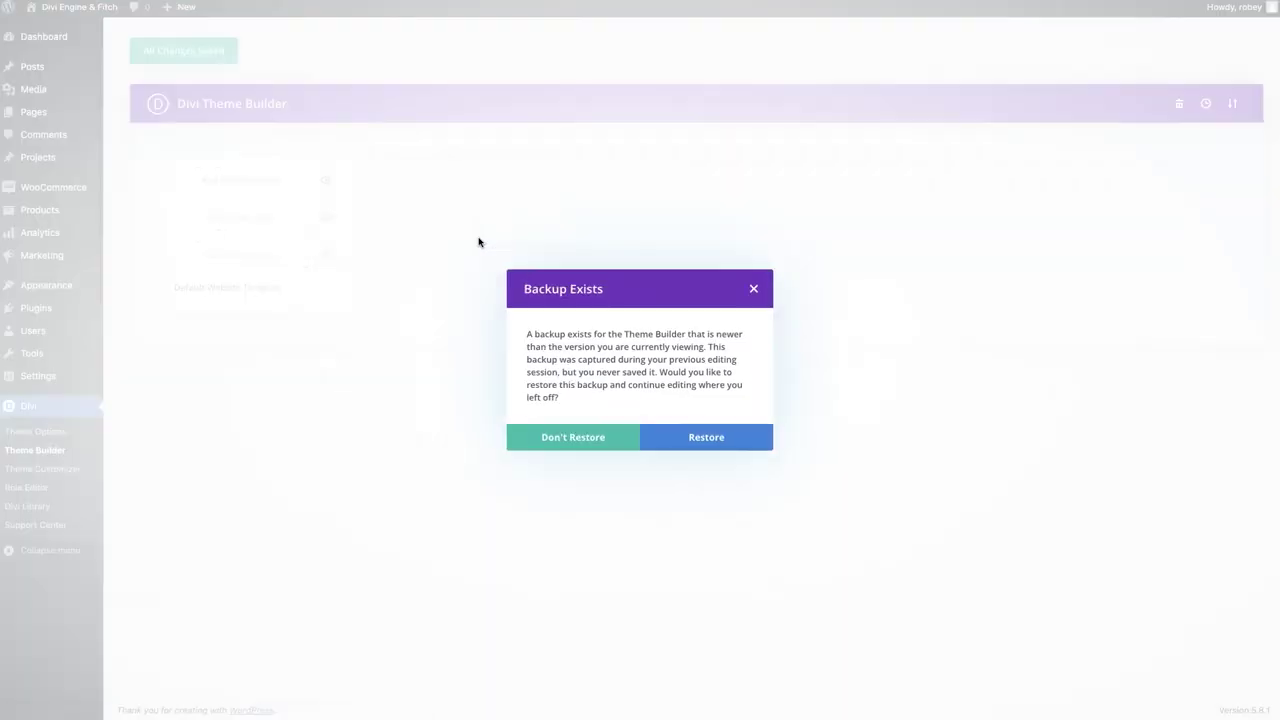
pyautogui.click(674, 437)
pyautogui.click(185, 158)
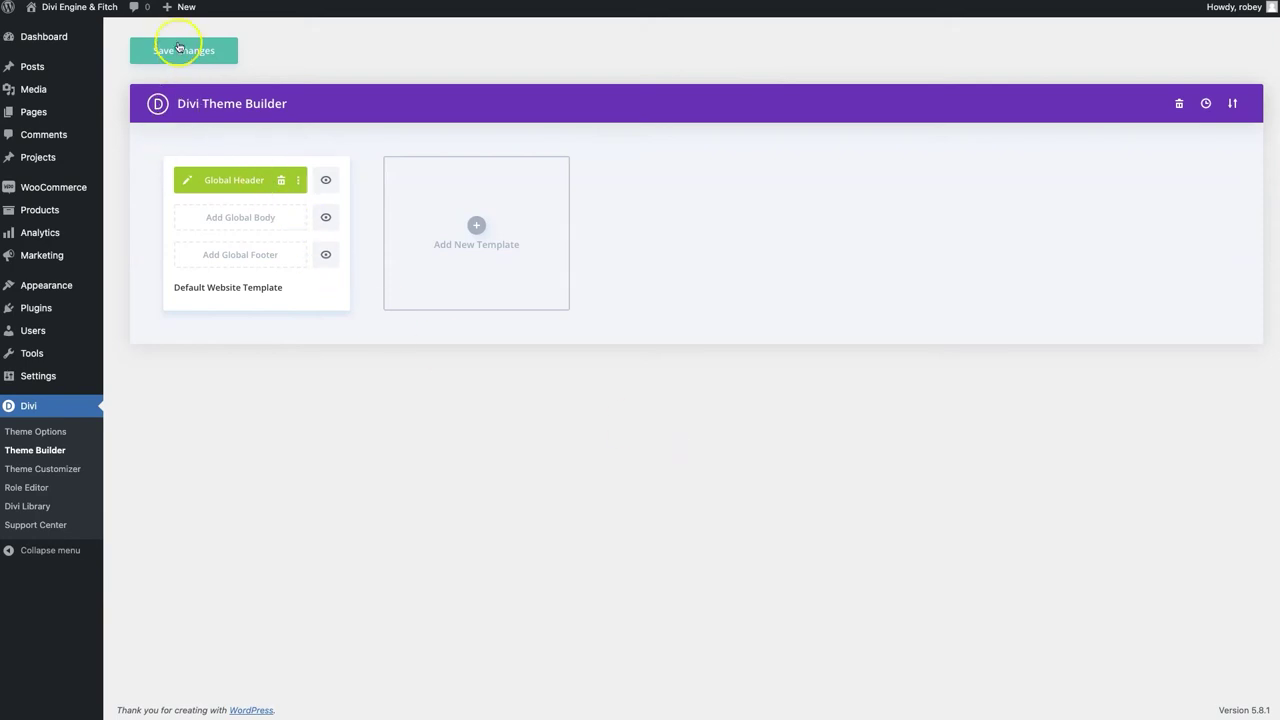
# Open the Global Header layout, save it, close it, and save the Theme Builder changes
pyautogui.click(193, 185)
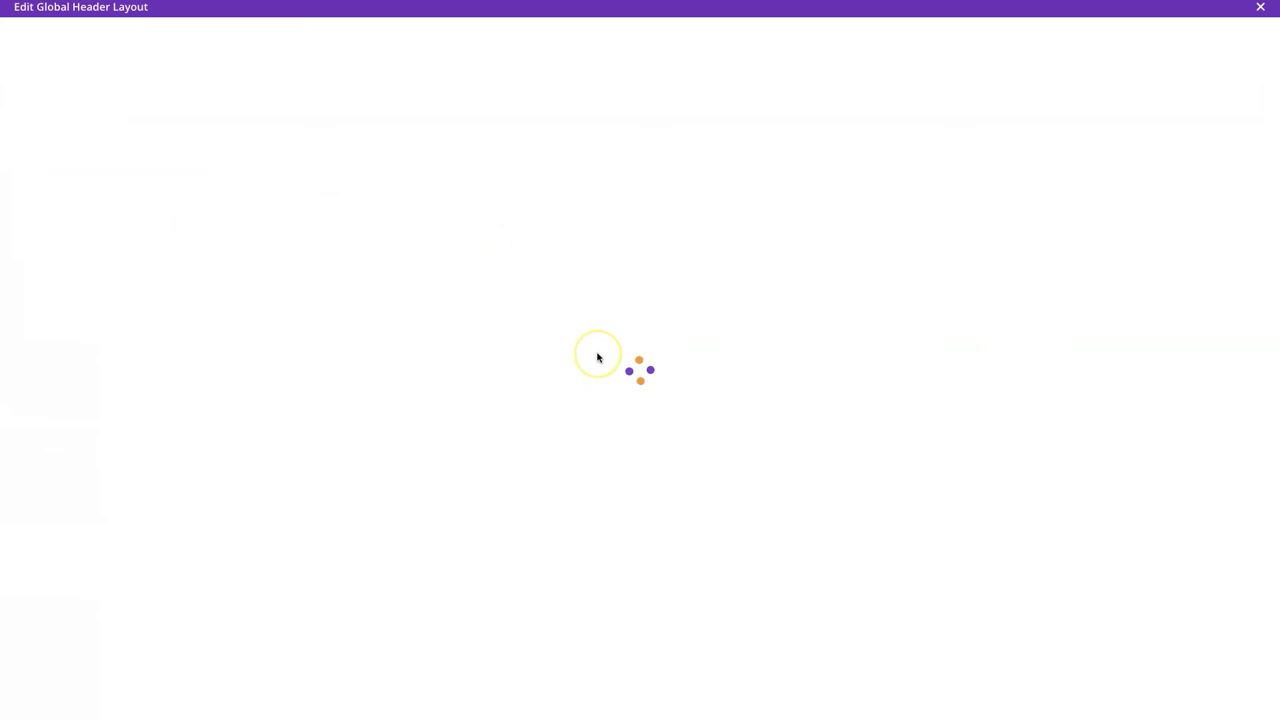
pyautogui.click(521, 167)
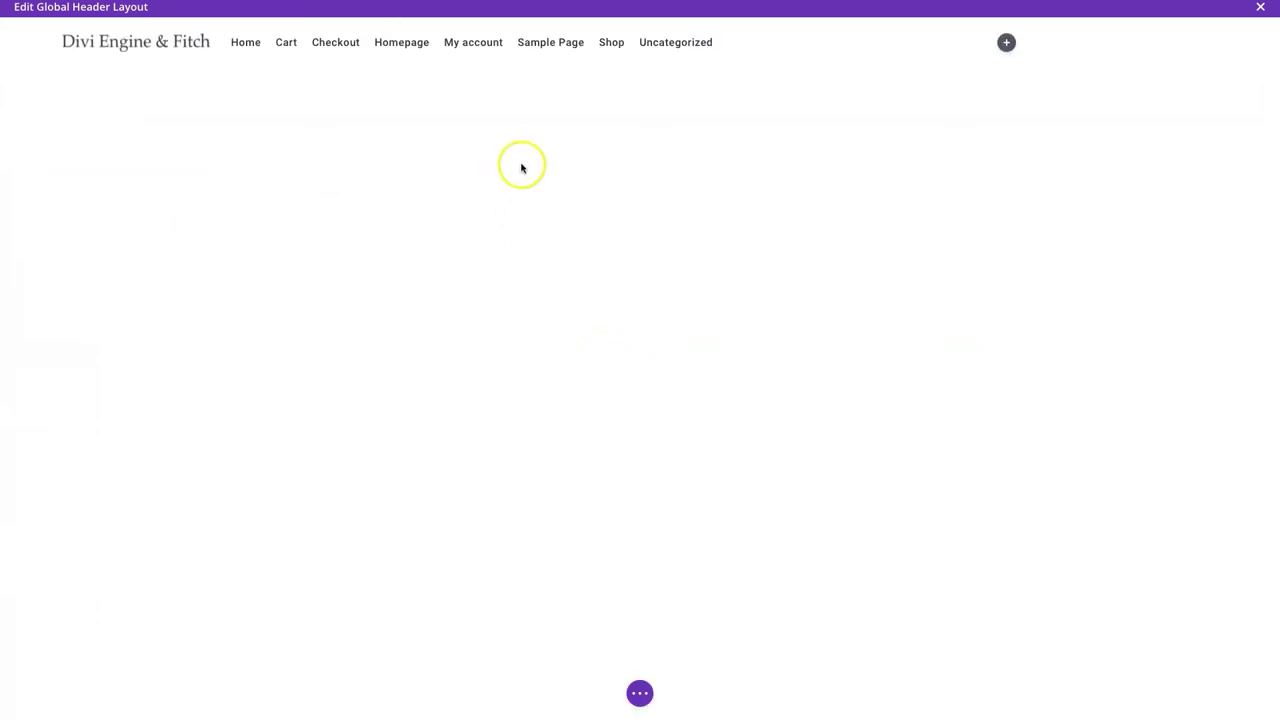
pyautogui.click(638, 693)
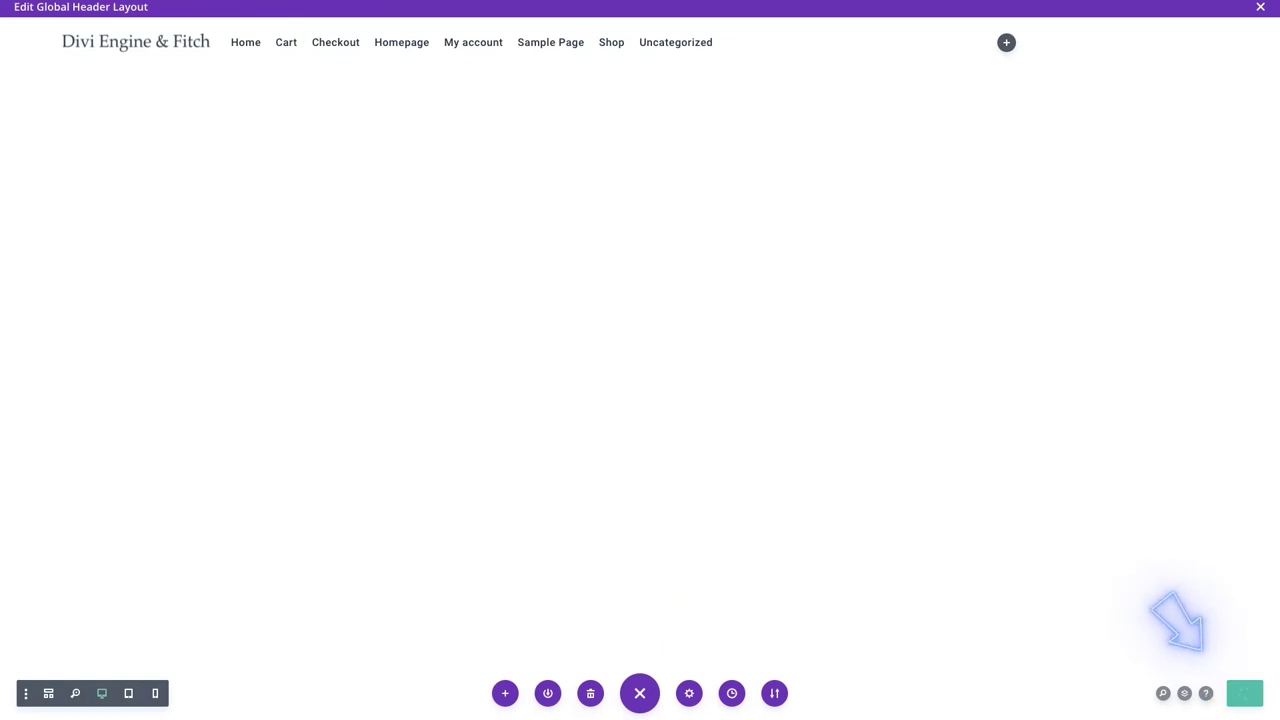
pyautogui.click(1260, 7)
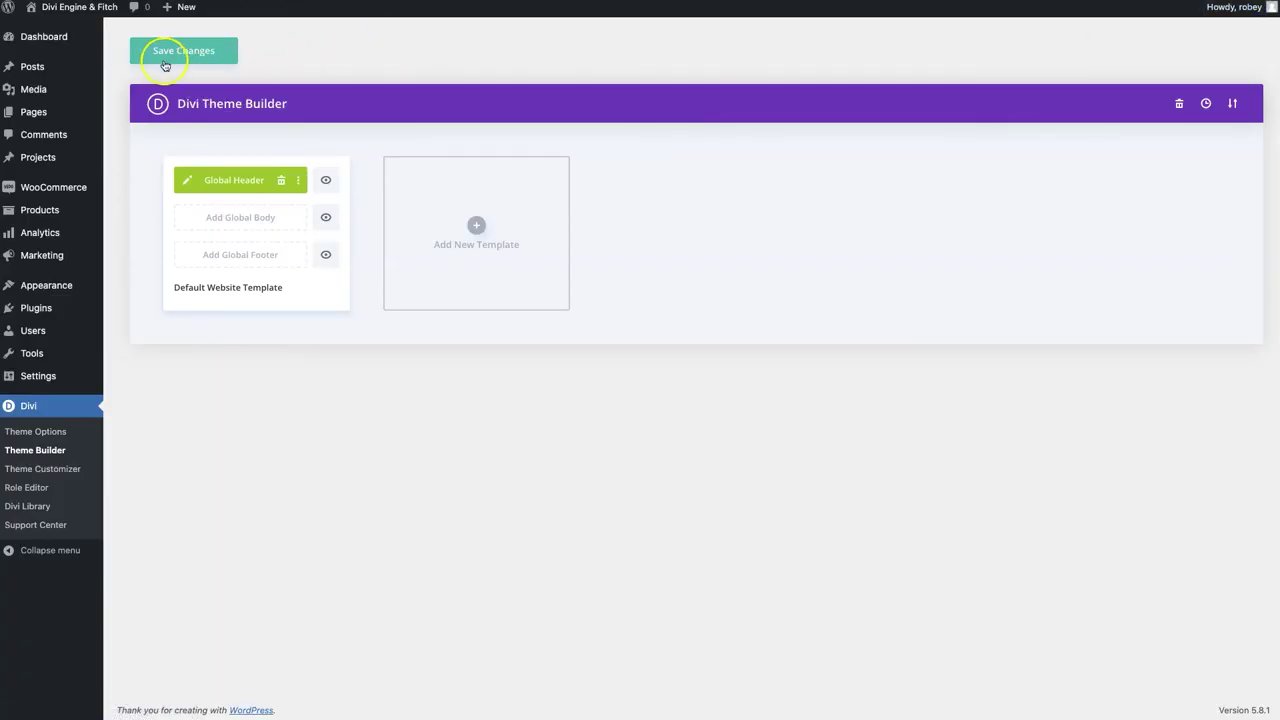
pyautogui.click(159, 55)
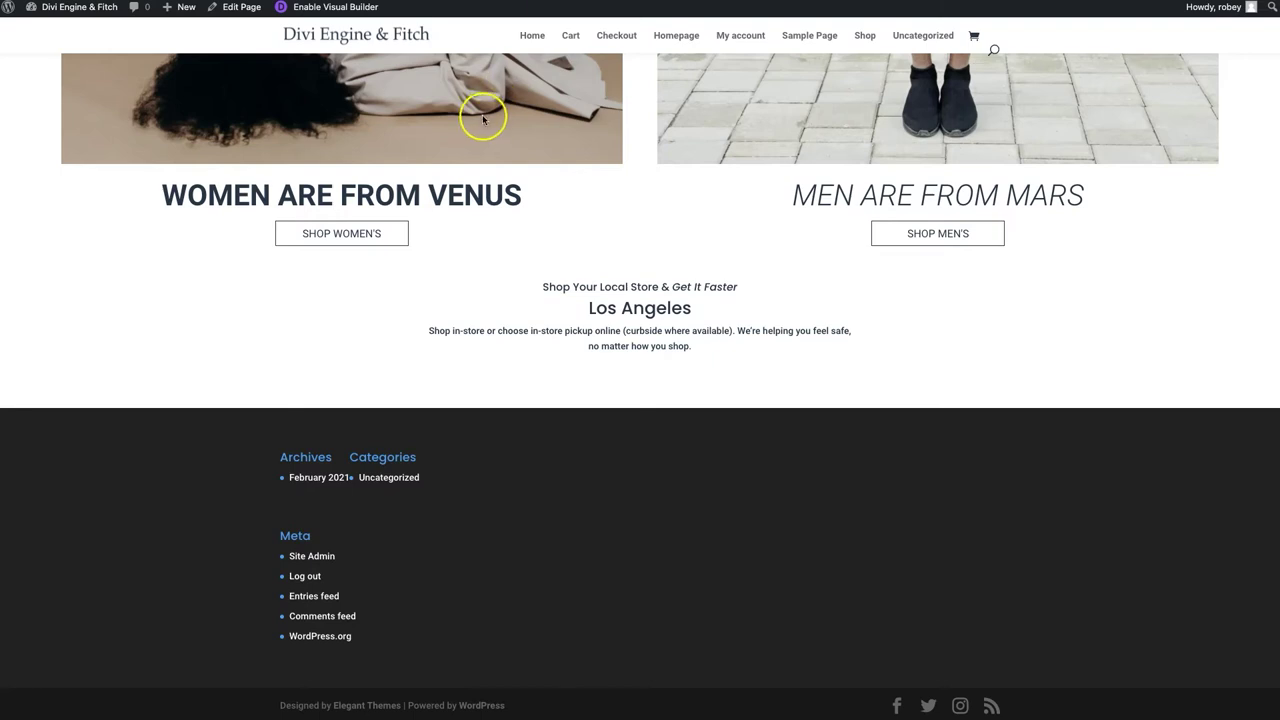
# Check on the live homepage how the new global header looks and behaves while the page scrolls
pyautogui.scroll(15, 453, 191)
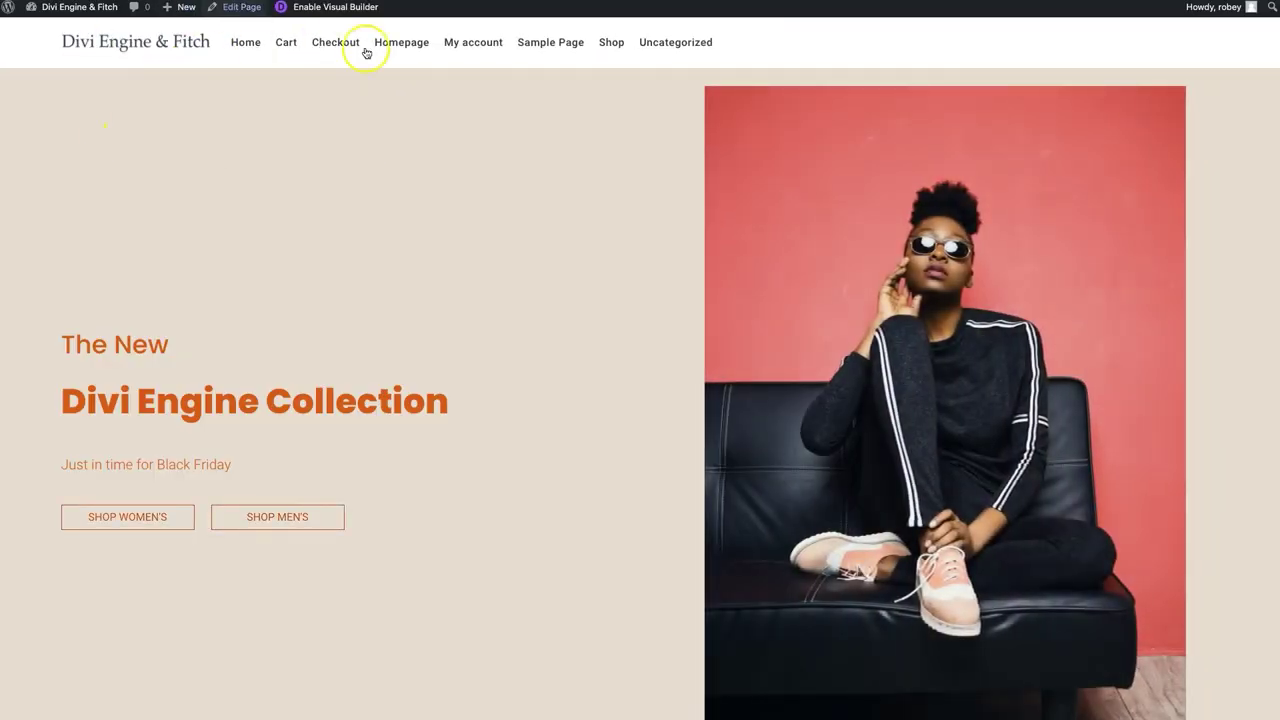
pyautogui.scroll(-5, 302, 298)
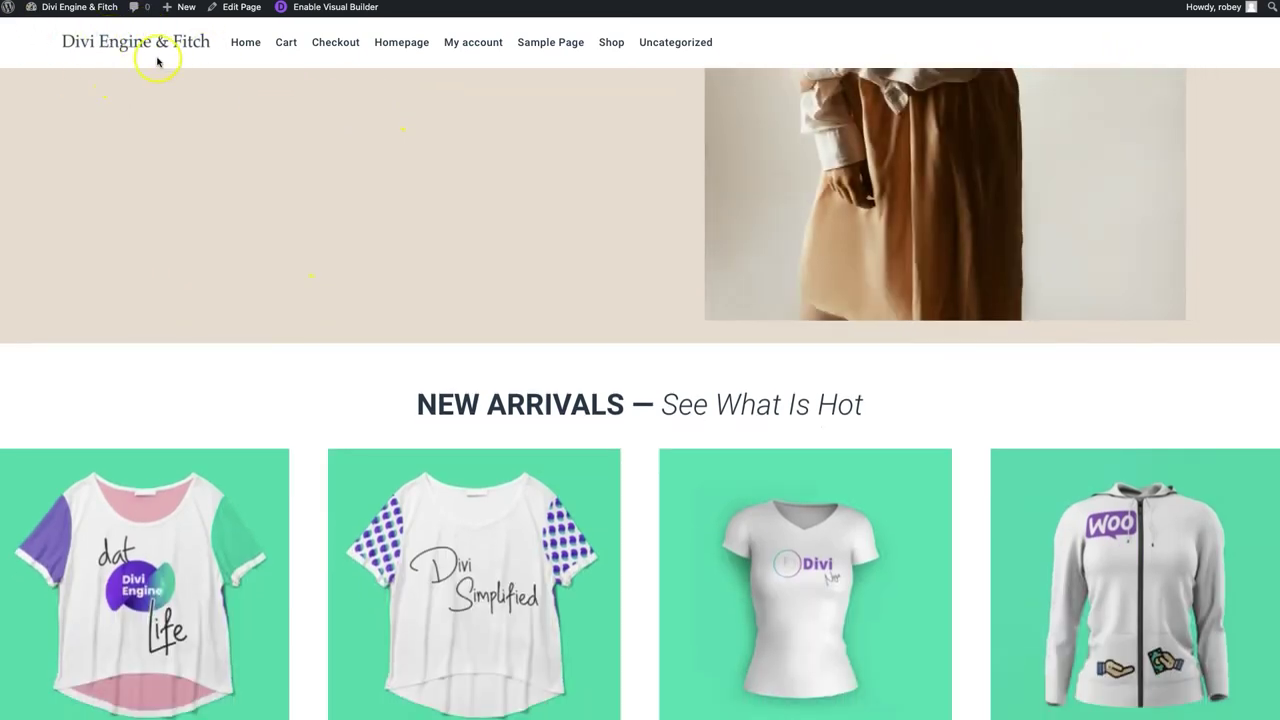
pyautogui.scroll(-6, 416, 280)
pyautogui.scroll(12, 417, 282)
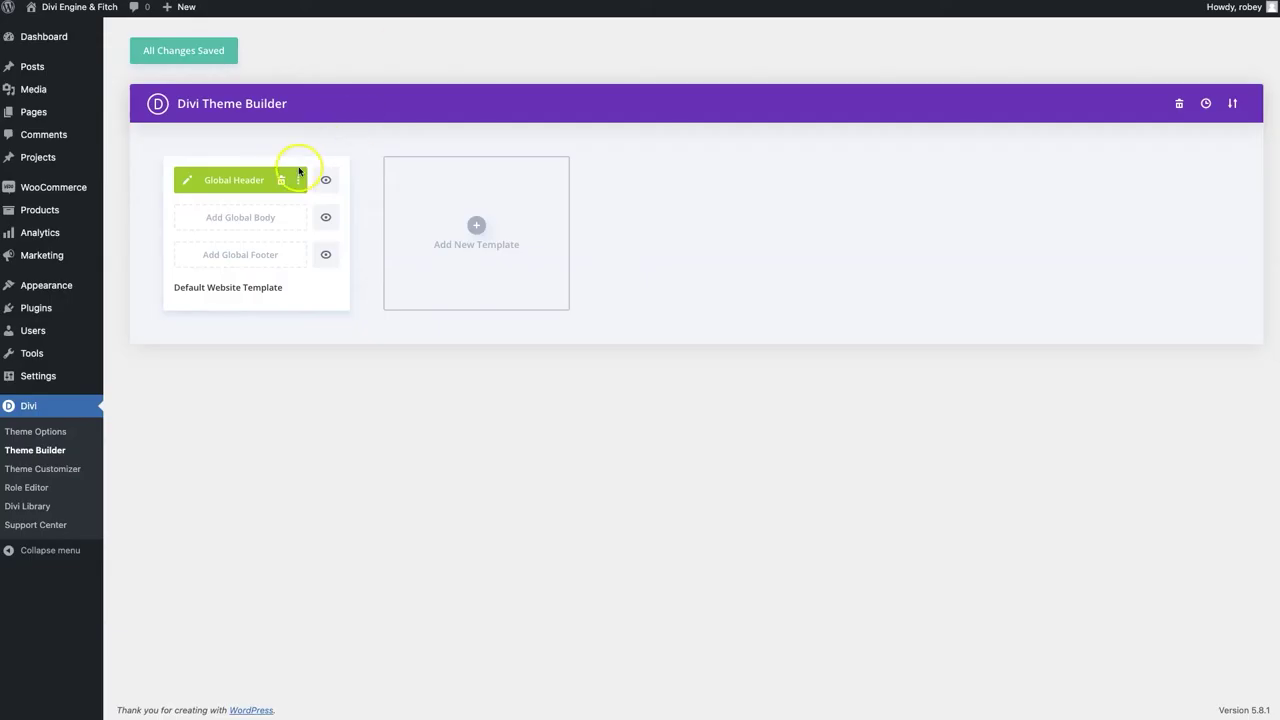
# Reopen the Global Header layout, choose Desktop Main Menu in the menu module's content settings, and save the module
pyautogui.click(191, 180)
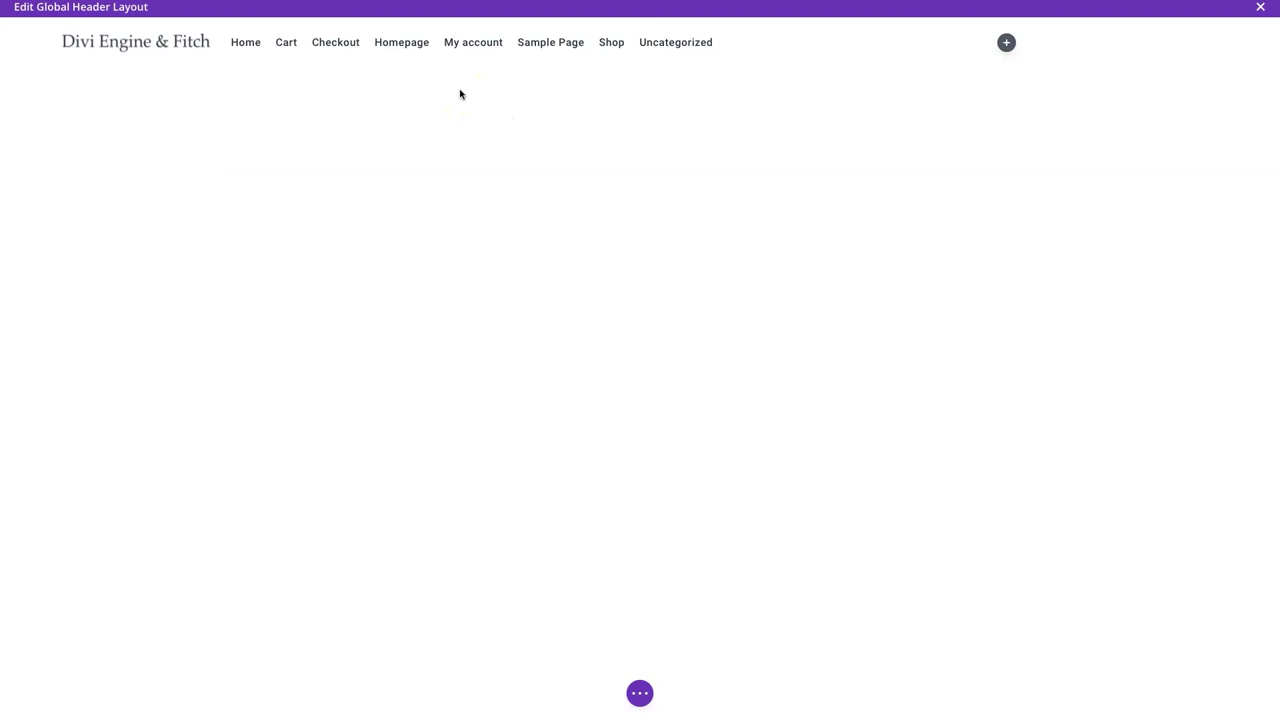
pyautogui.moveTo(209, 49)
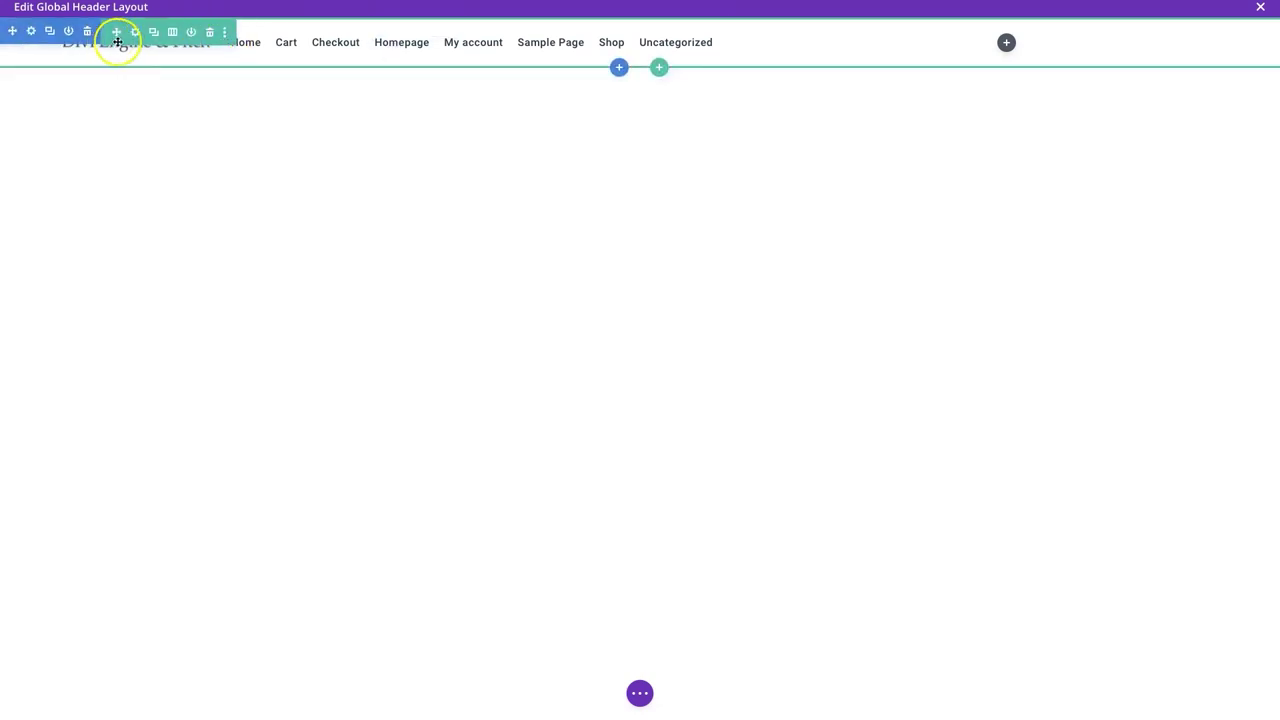
pyautogui.click(373, 24)
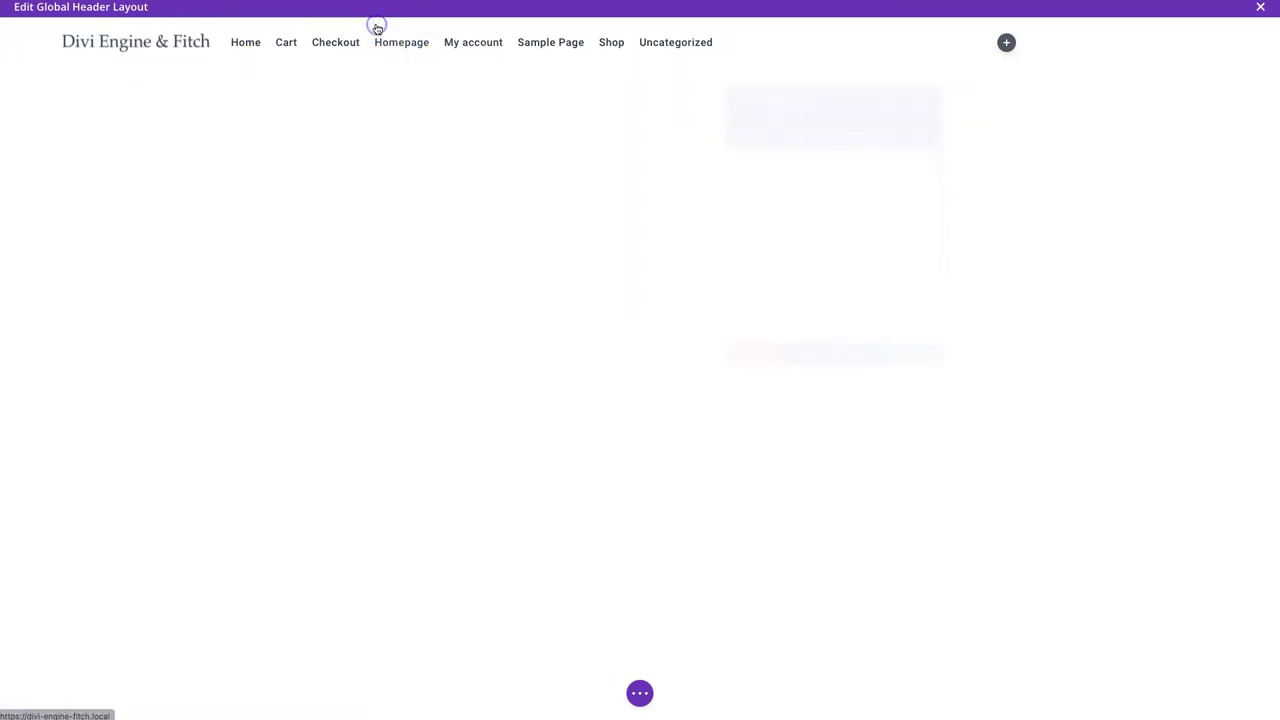
pyautogui.click(773, 226)
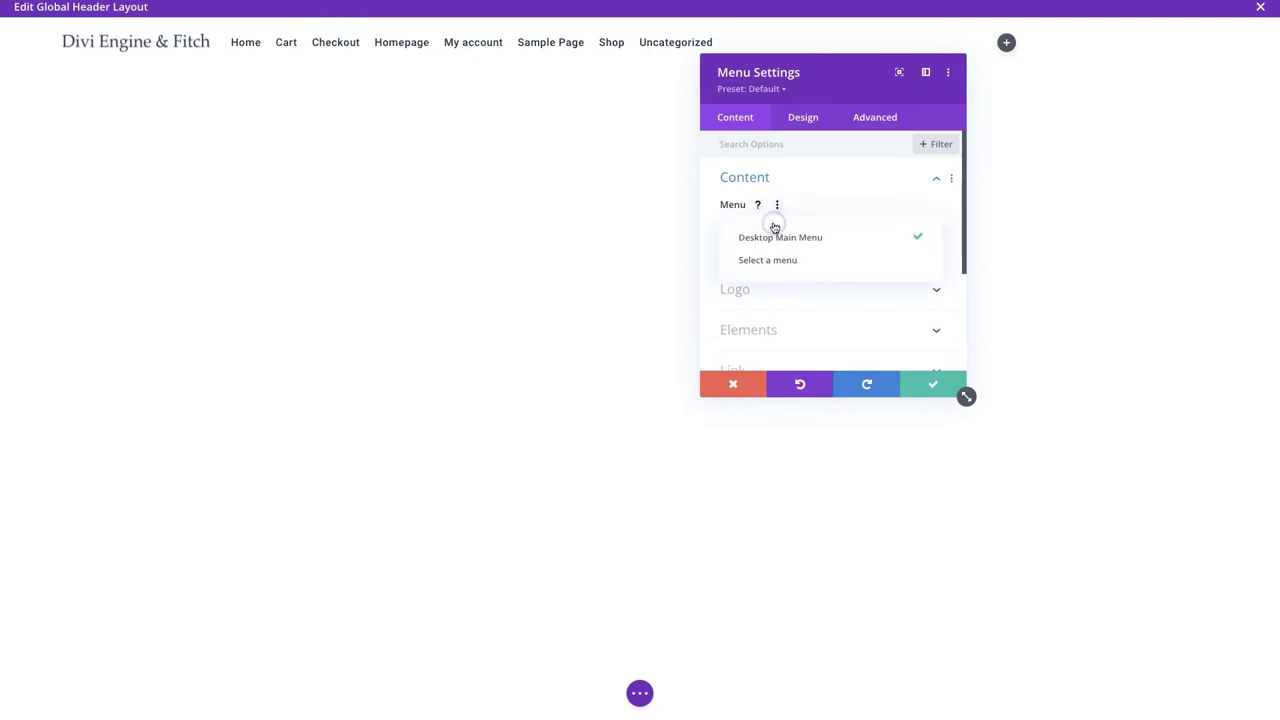
pyautogui.click(787, 240)
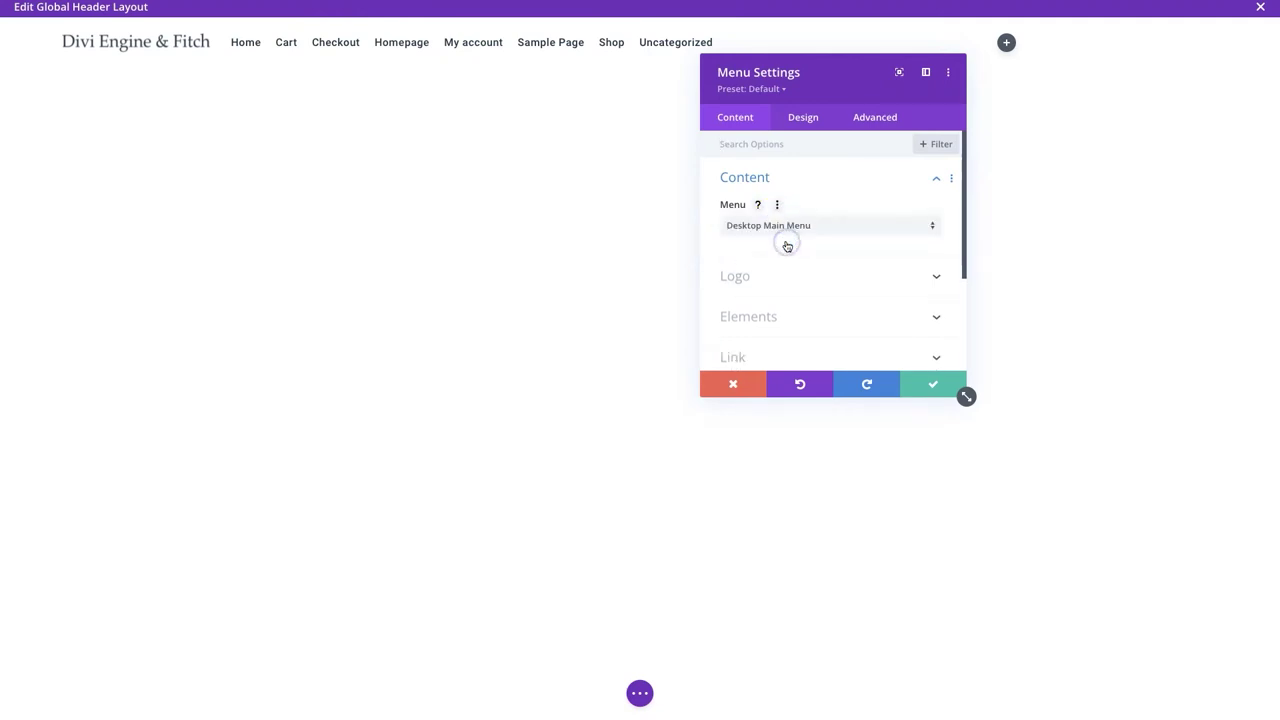
pyautogui.click(920, 388)
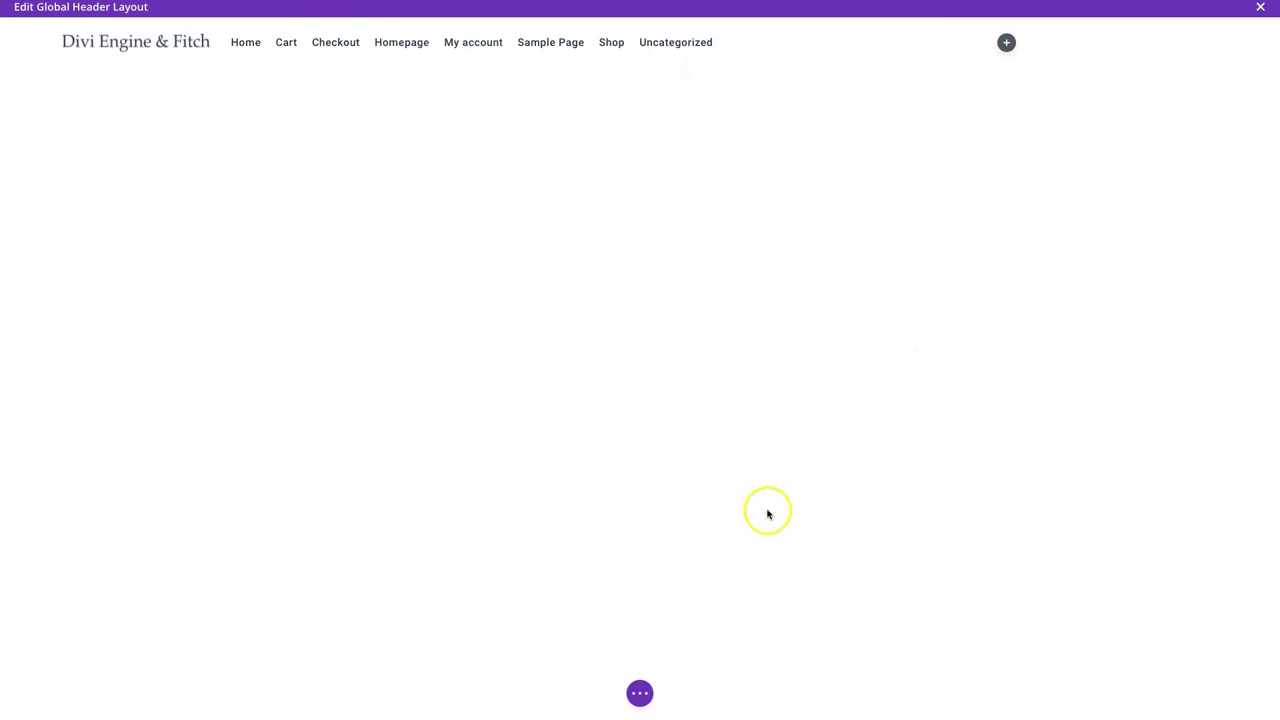
# Reselect Desktop Main Menu as the menu in the header's menu module so its category items load, and save the module
pyautogui.moveTo(457, 49)
pyautogui.click(372, 22)
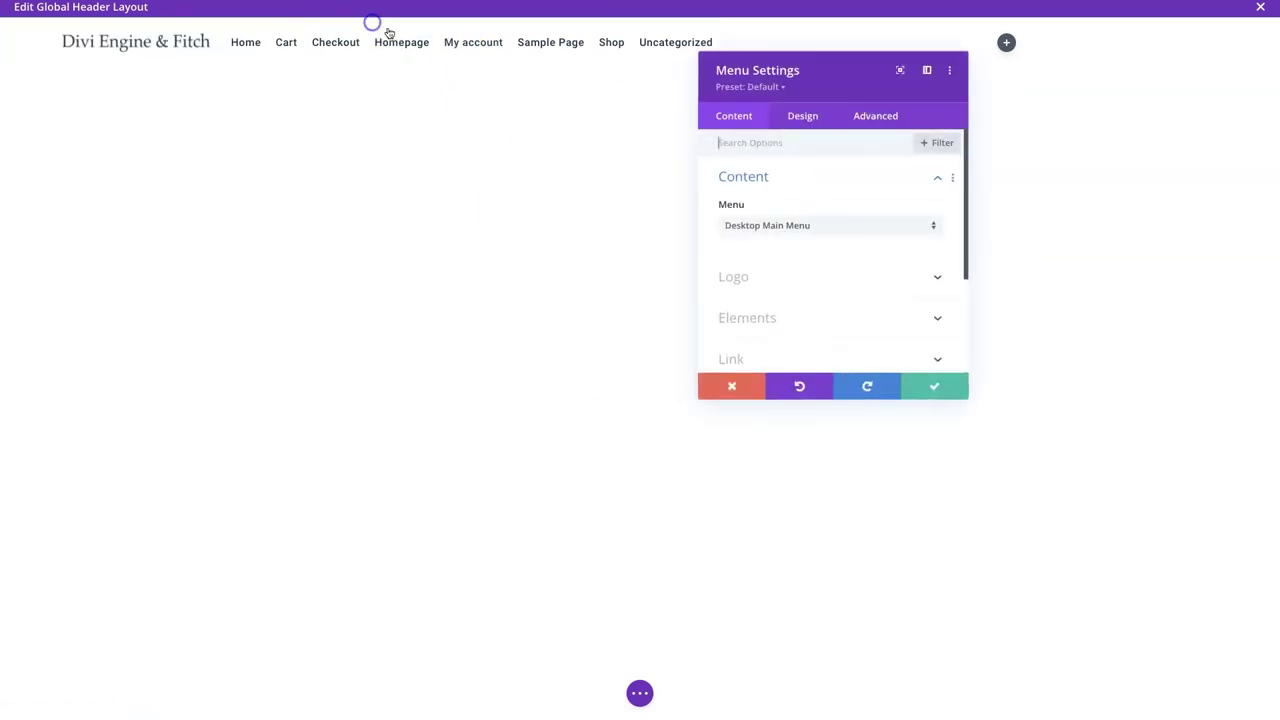
pyautogui.click(737, 222)
pyautogui.click(750, 267)
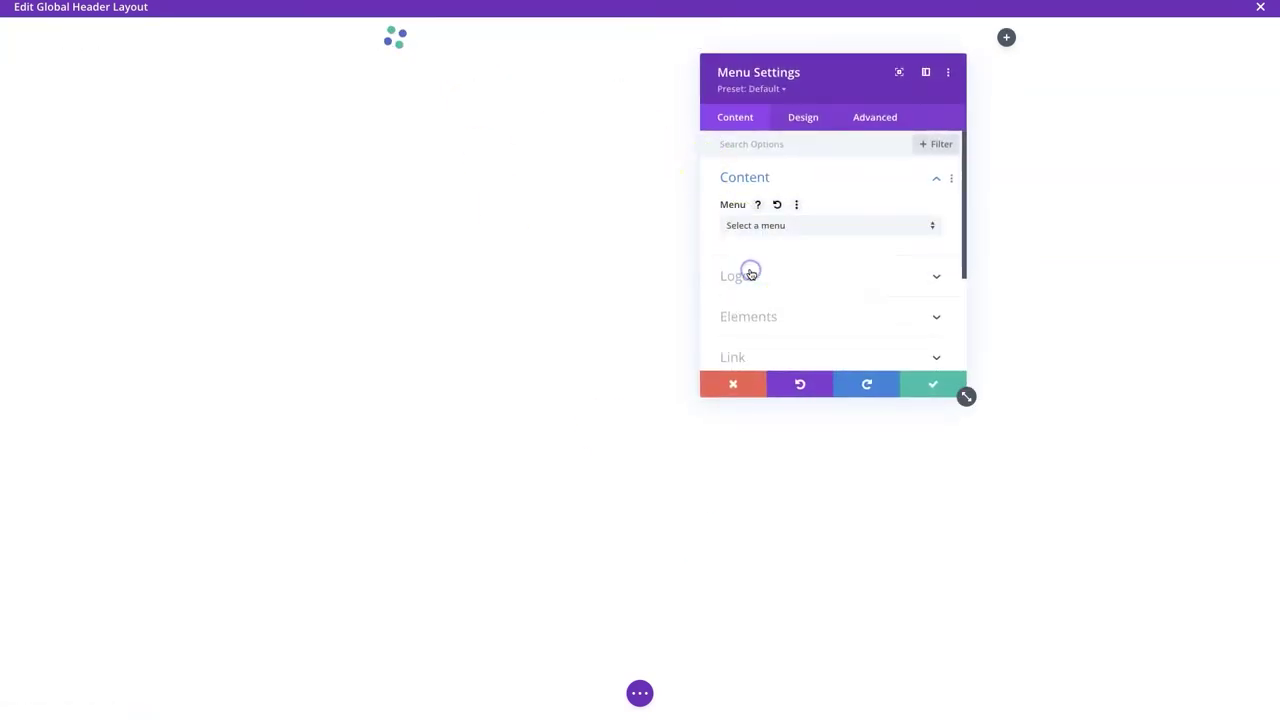
pyautogui.click(766, 226)
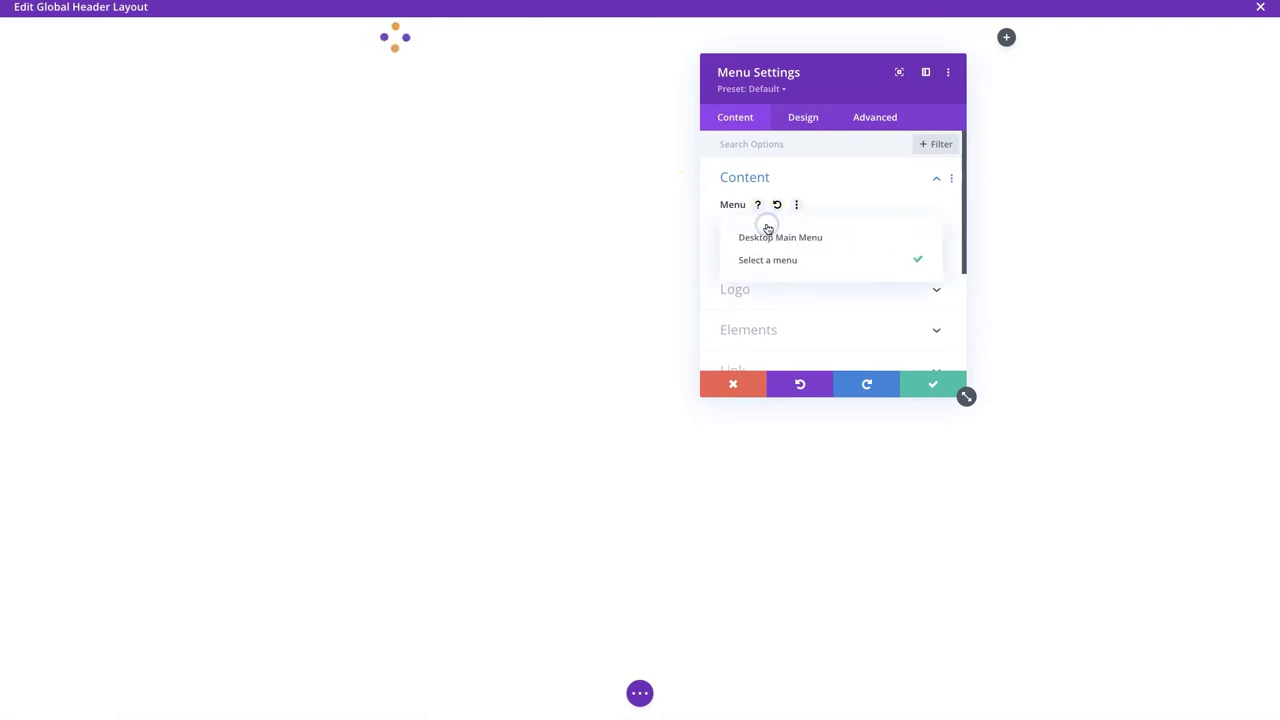
pyautogui.click(767, 236)
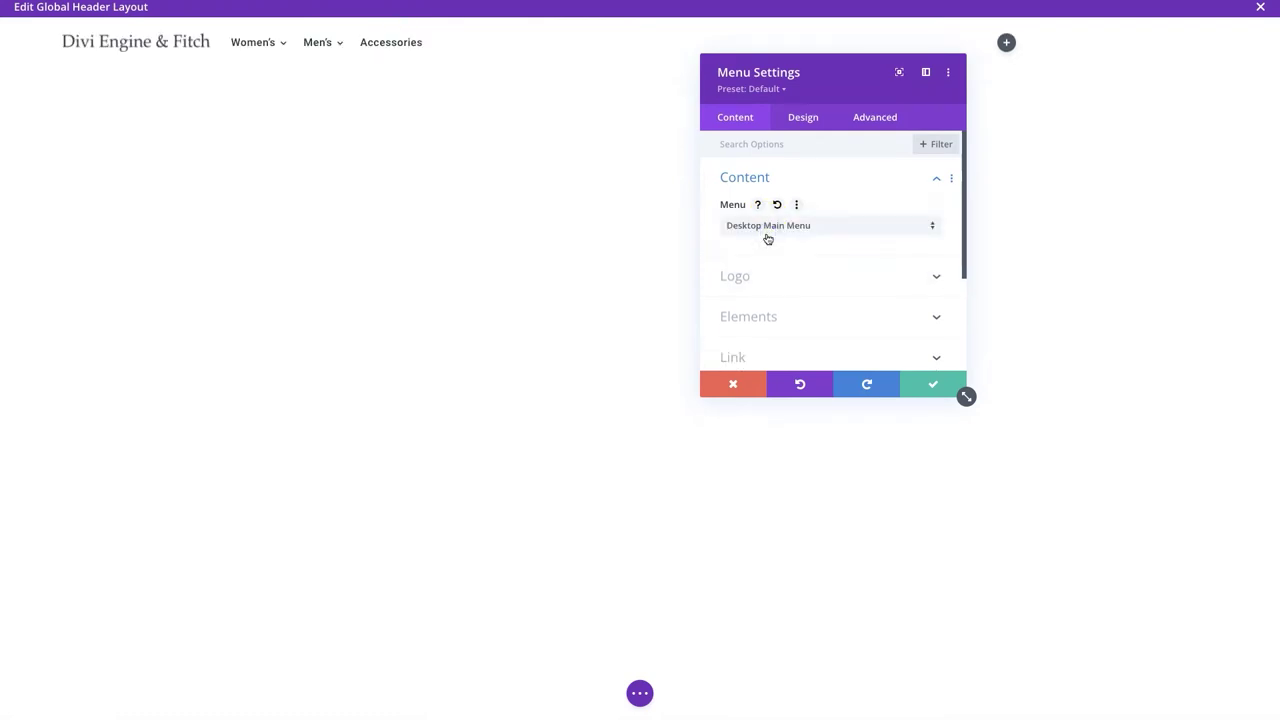
pyautogui.click(918, 386)
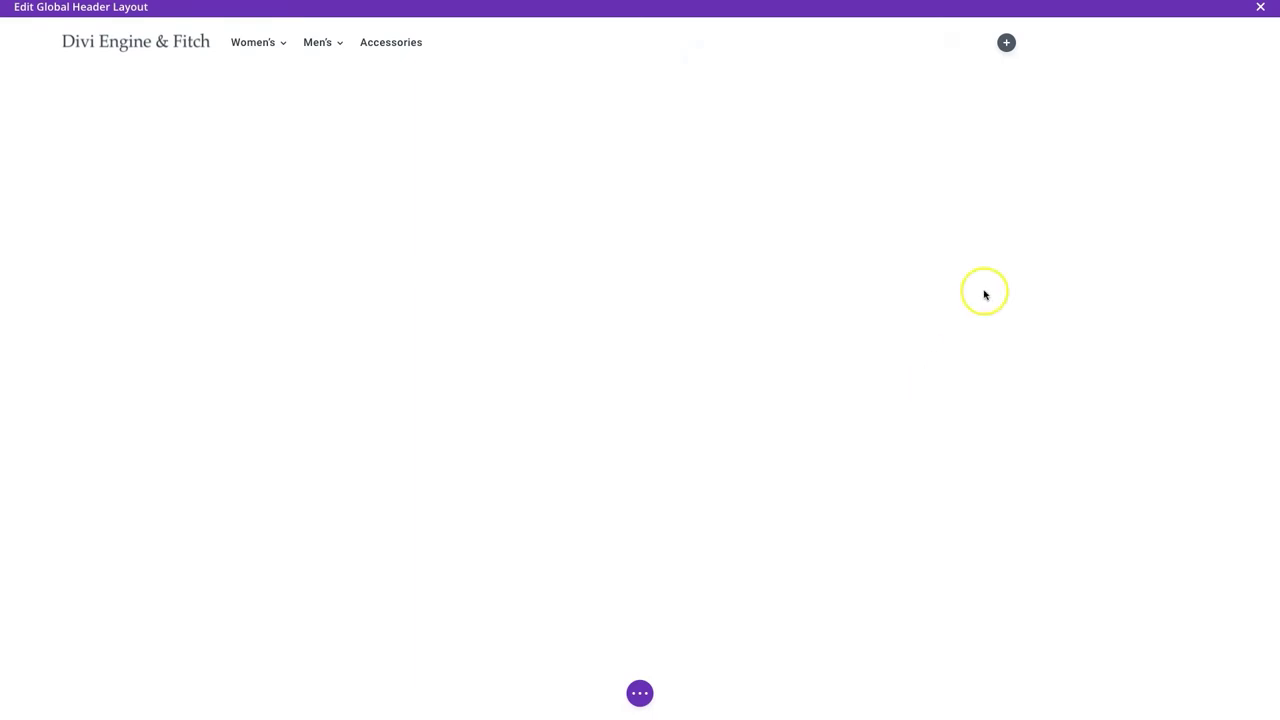
# Save the Global Header layout and check the Men's submenu on the live homepage
pyautogui.click(640, 690)
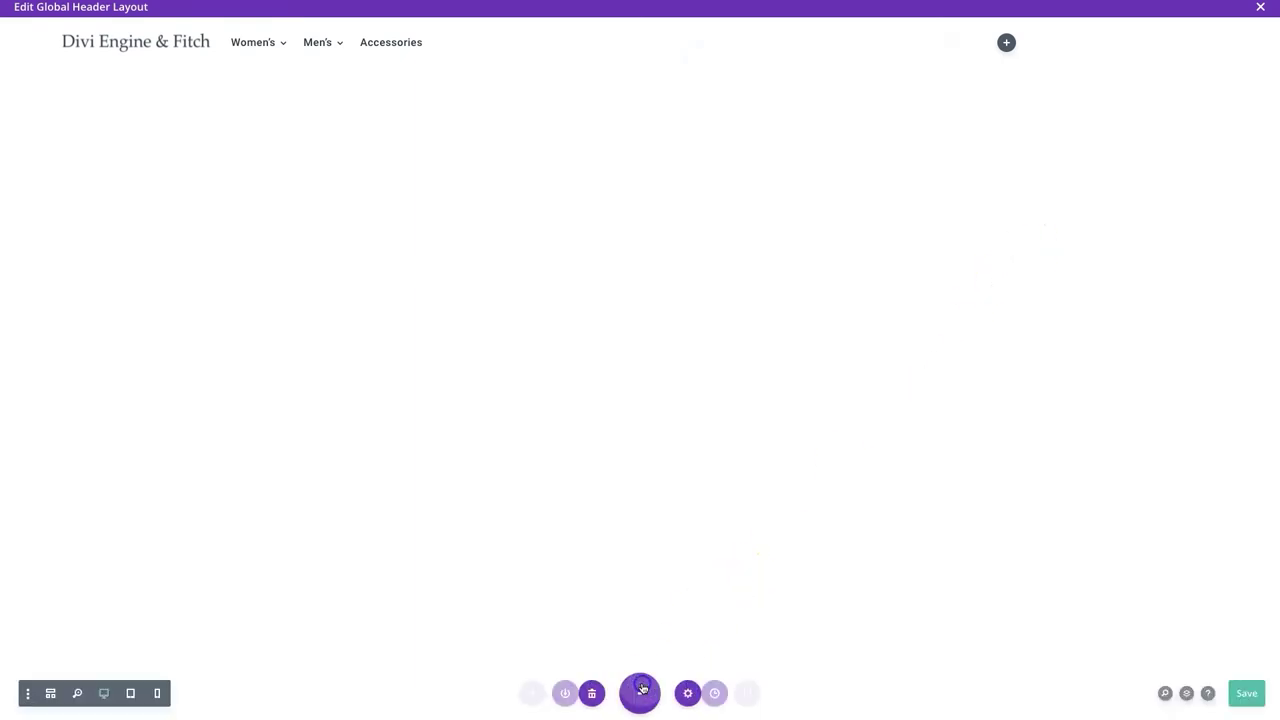
pyautogui.click(1246, 693)
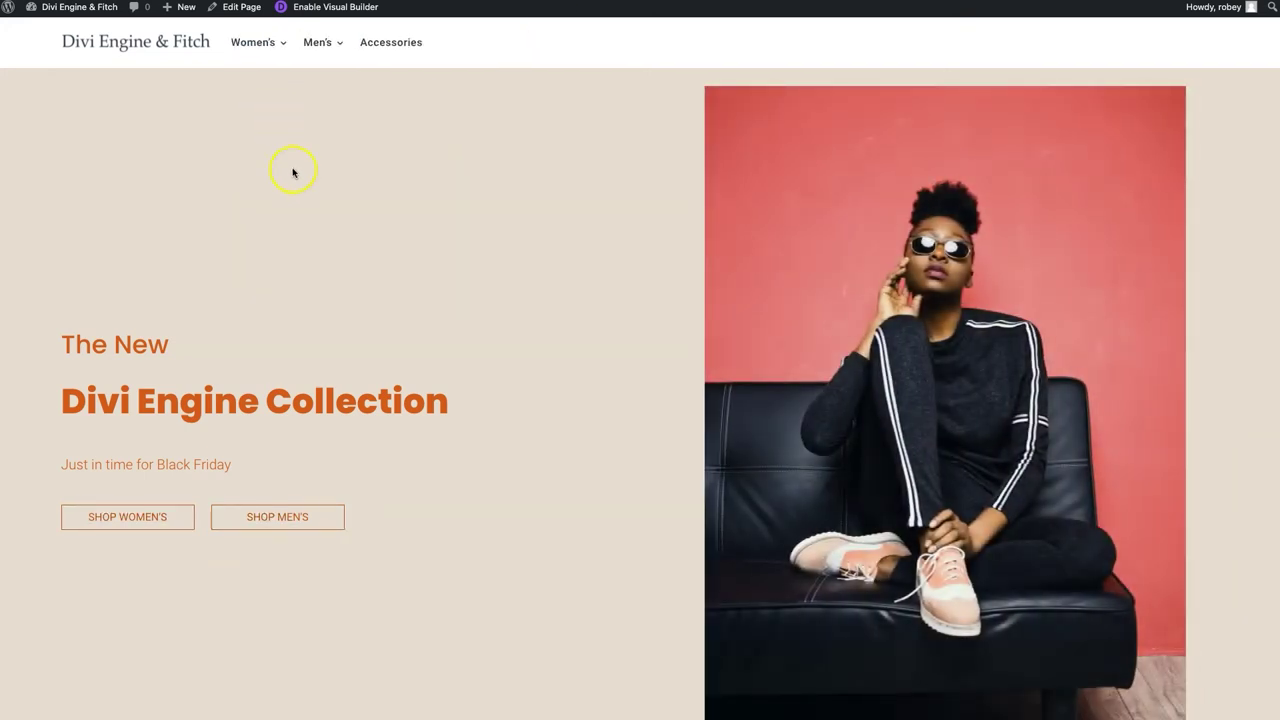
pyautogui.moveTo(316, 49)
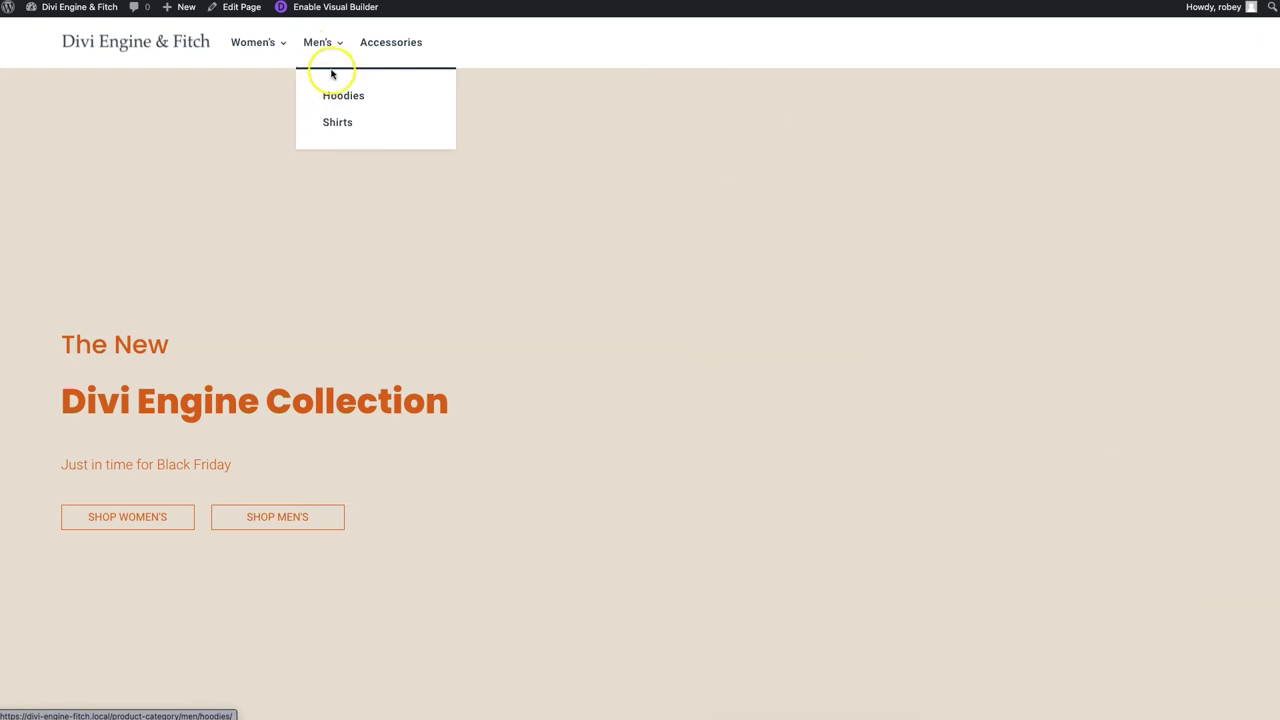
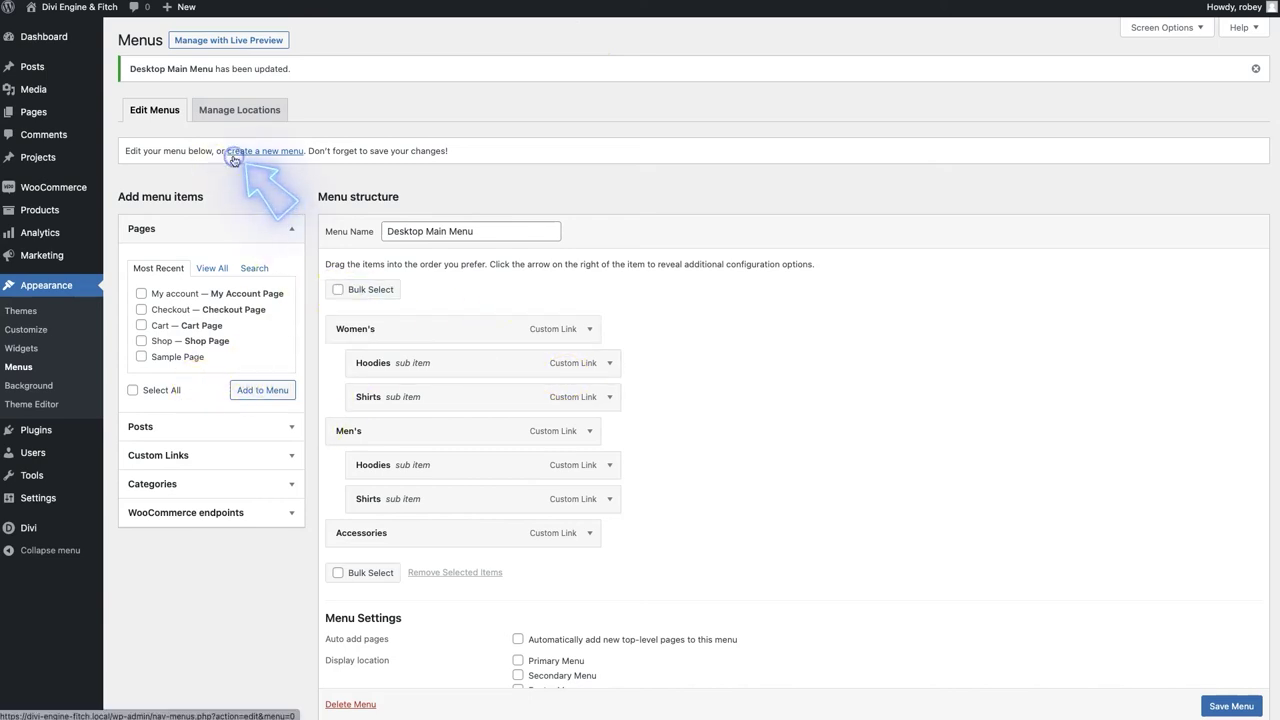
# Create a new WordPress menu named "Right Menu - Logged In" and add the My account page to it
pyautogui.click(238, 151)
pyautogui.click(458, 188)
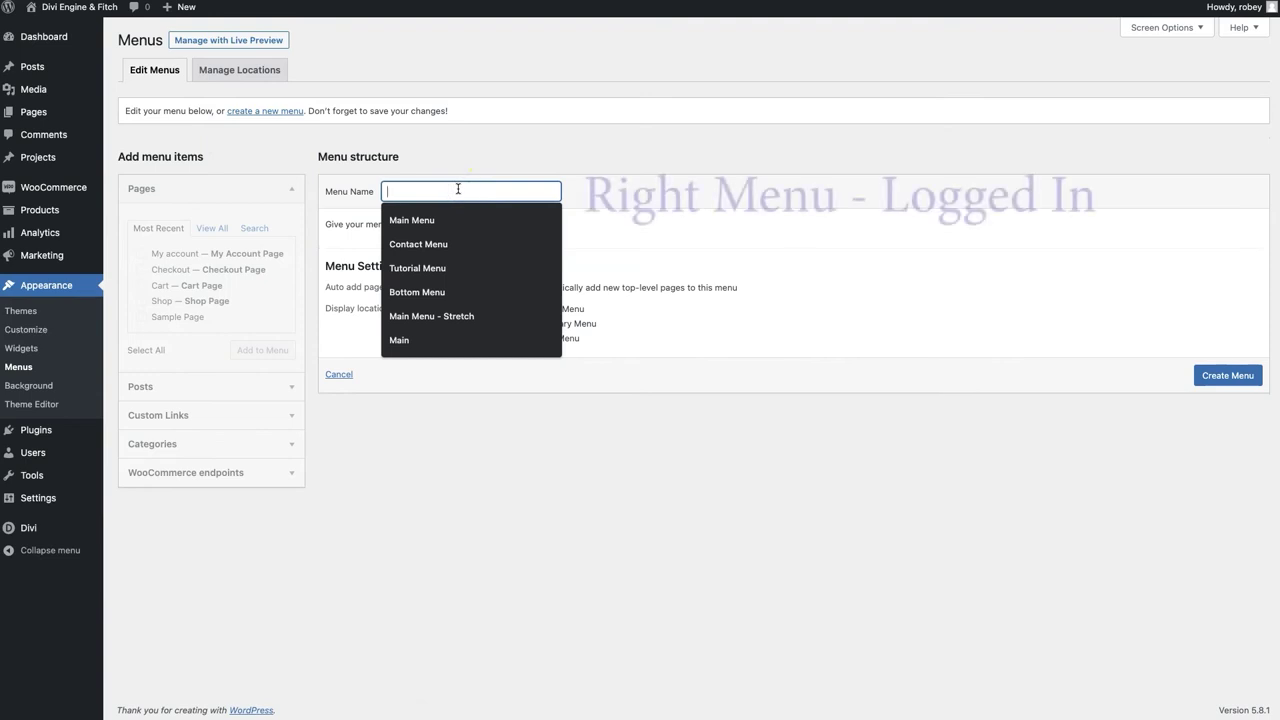
pyautogui.write('Right Menu - Logged In')
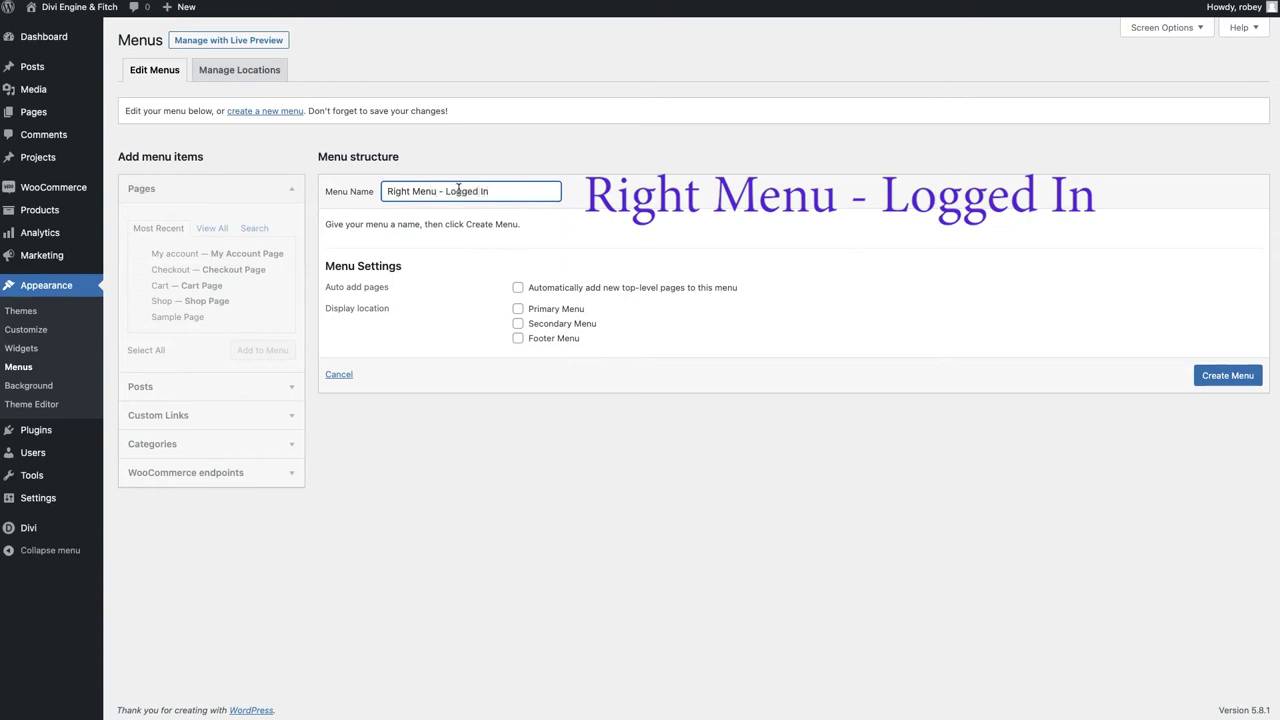
pyautogui.click(1210, 375)
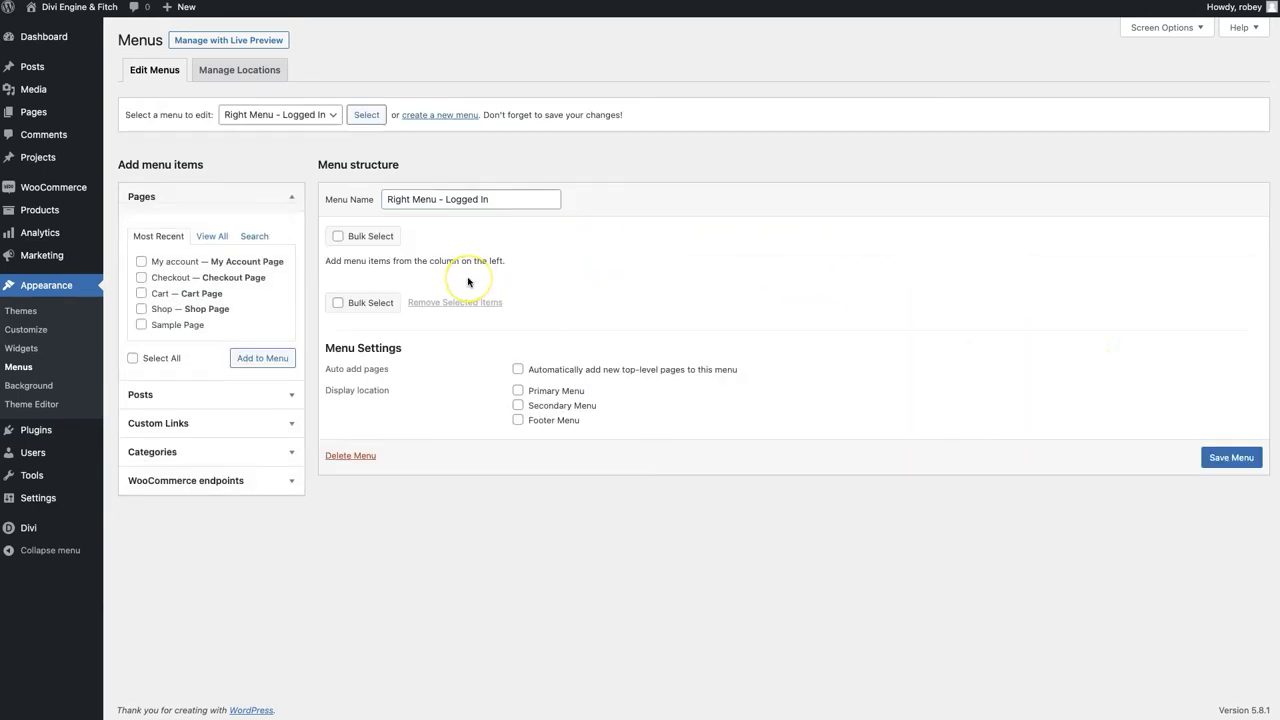
pyautogui.click(141, 262)
pyautogui.click(263, 358)
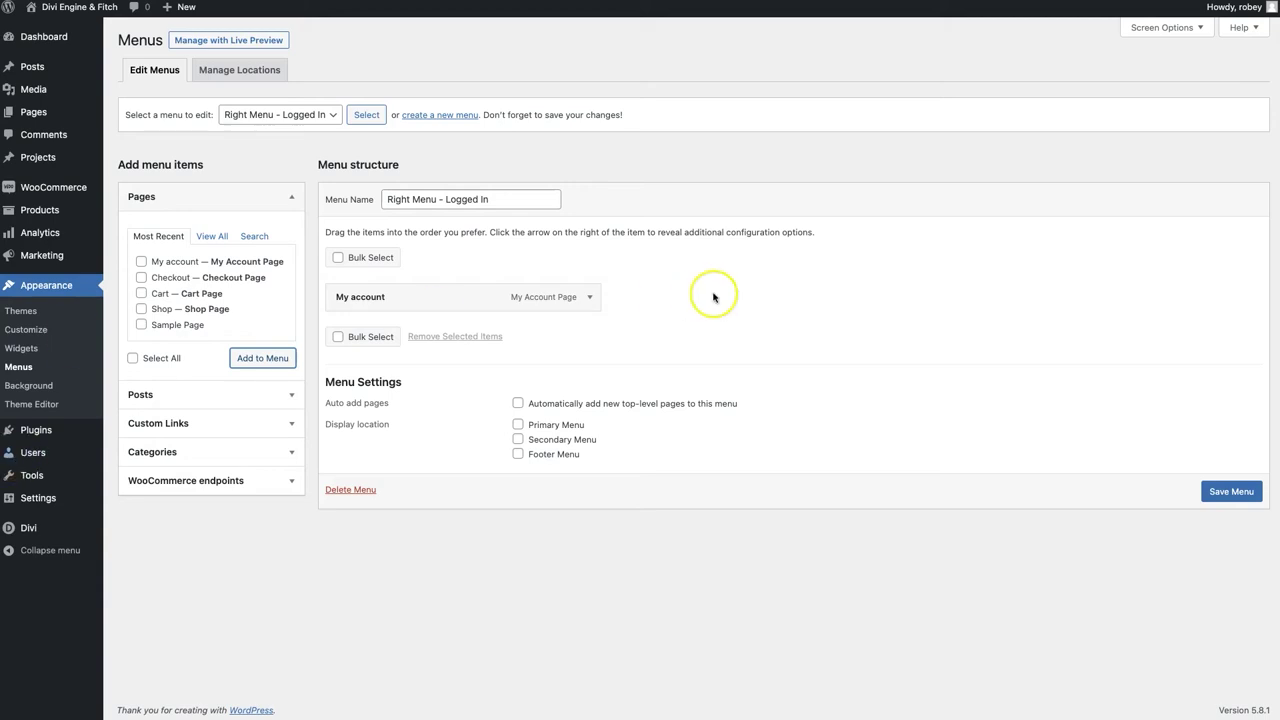
# Expand the My account menu item and enable the CSS Classes advanced menu property for menu items
pyautogui.click(589, 298)
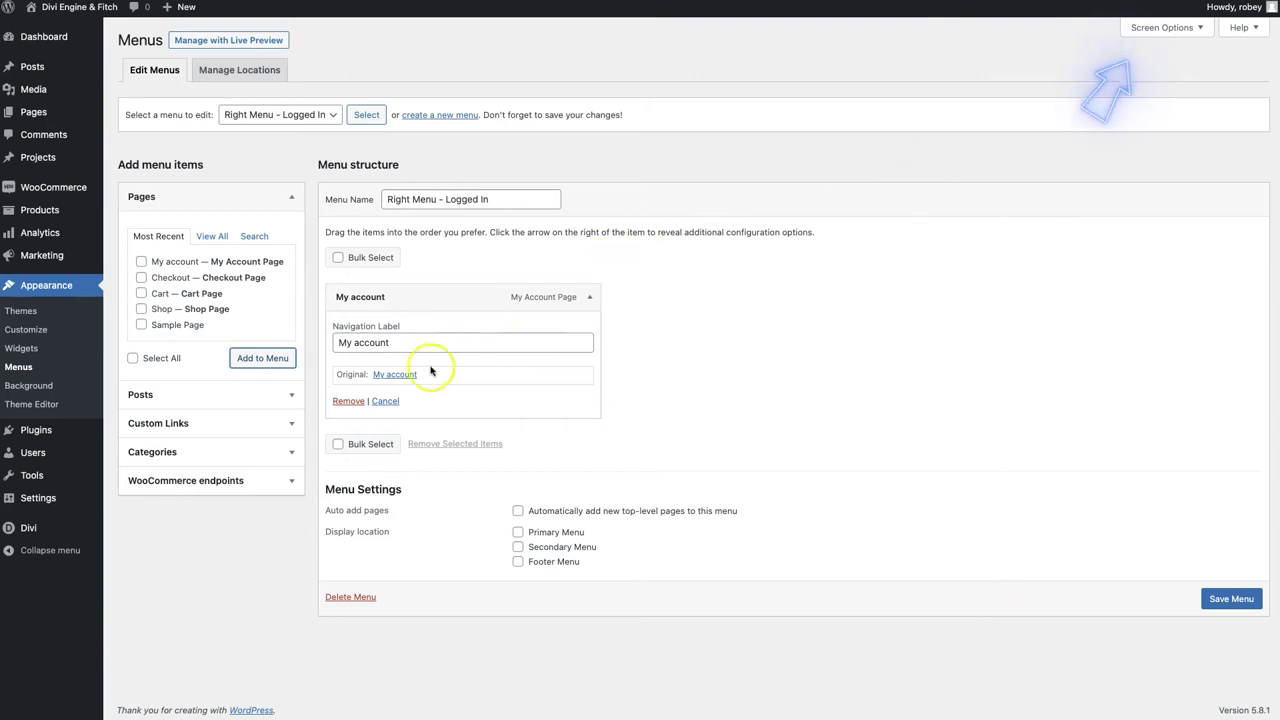
pyautogui.click(1165, 27)
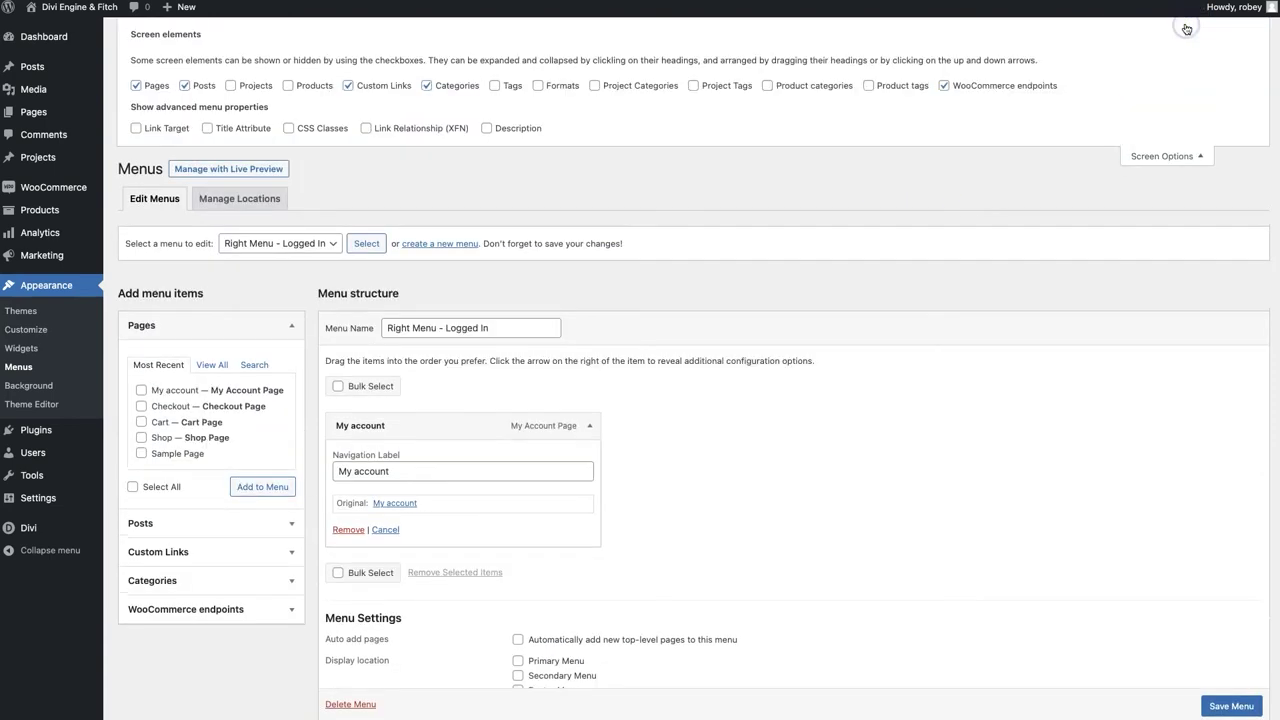
pyautogui.click(313, 129)
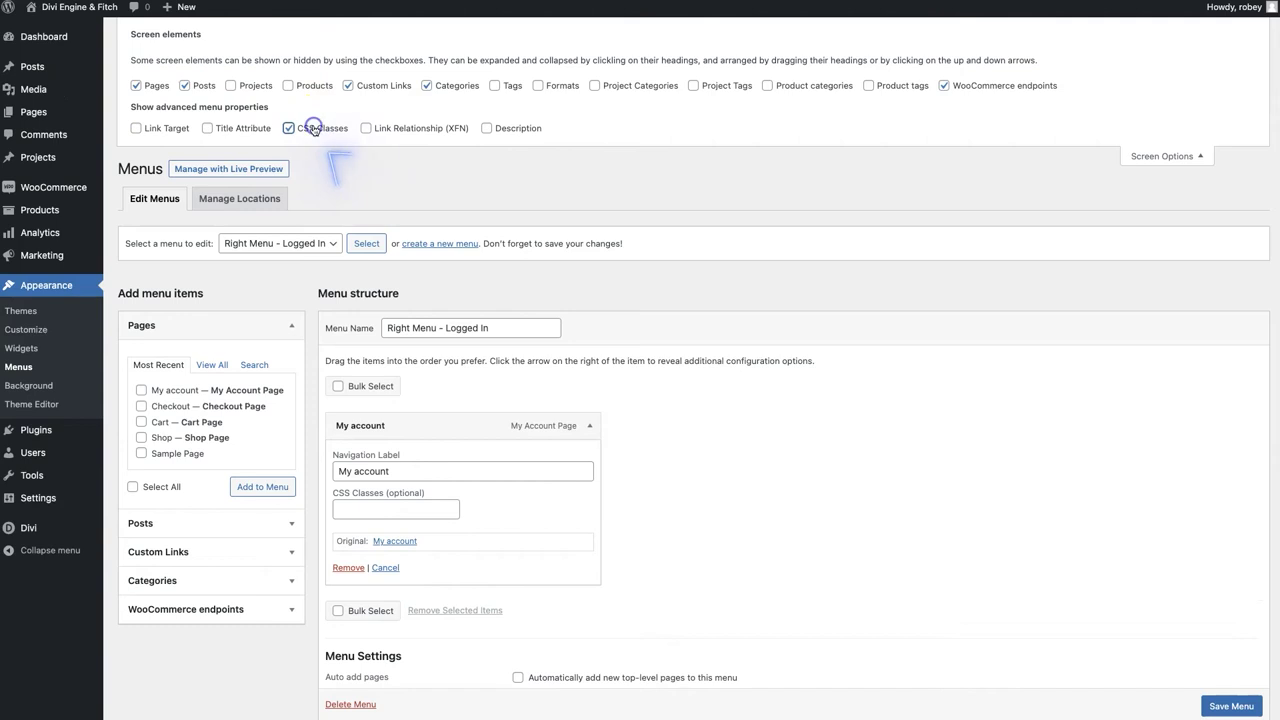
# Give the My account item the CSS class de-icon-menu and save the Right Menu - Logged In menu
pyautogui.click(353, 511)
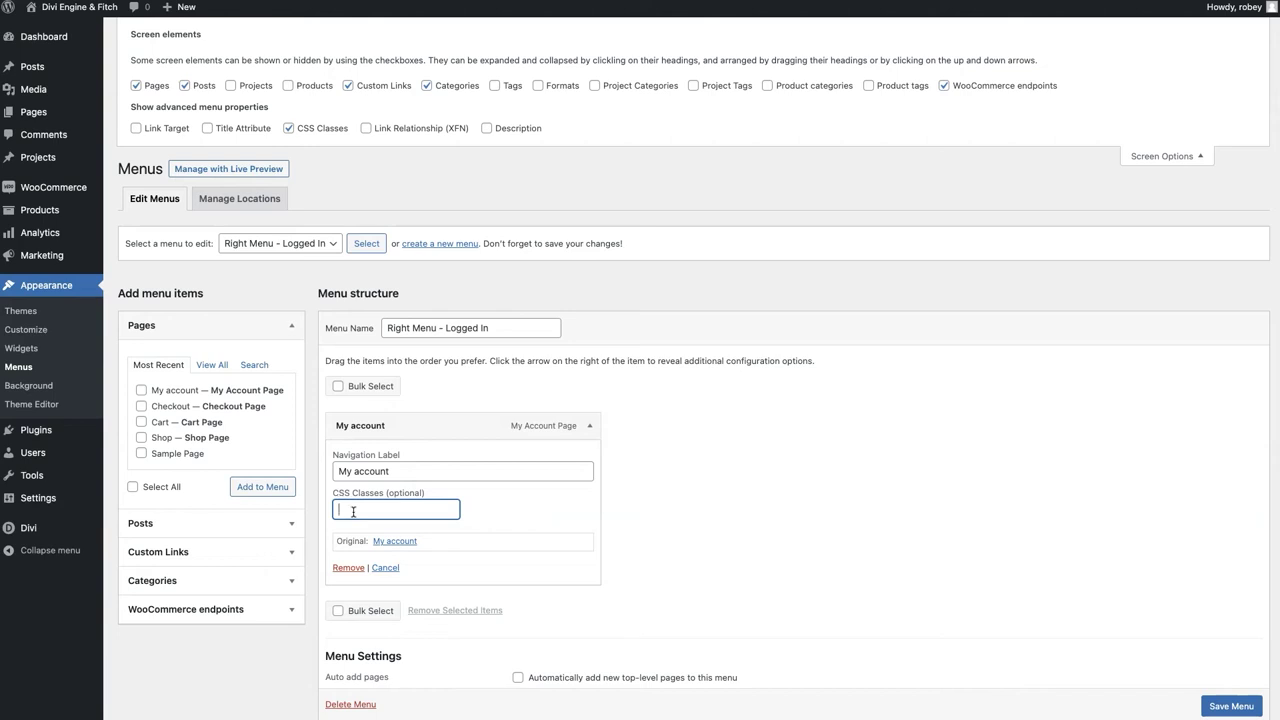
pyautogui.write('de-icon-menu')
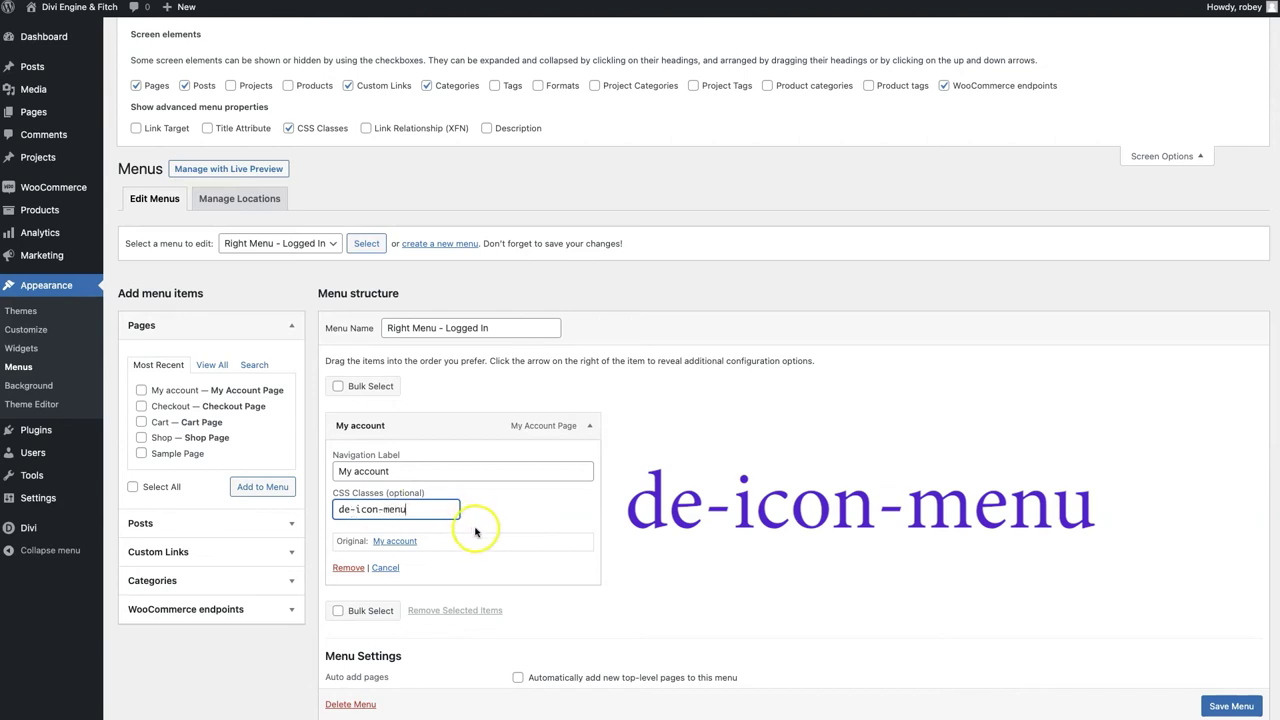
pyautogui.click(708, 497)
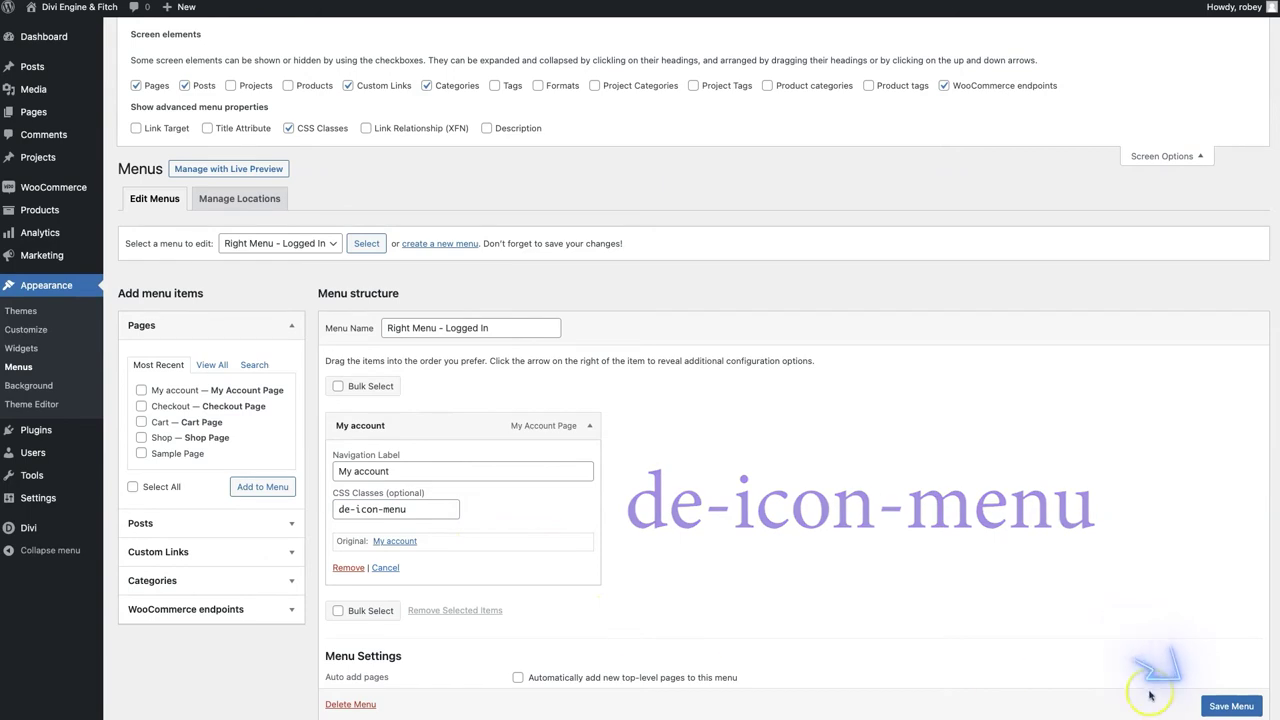
pyautogui.click(1231, 706)
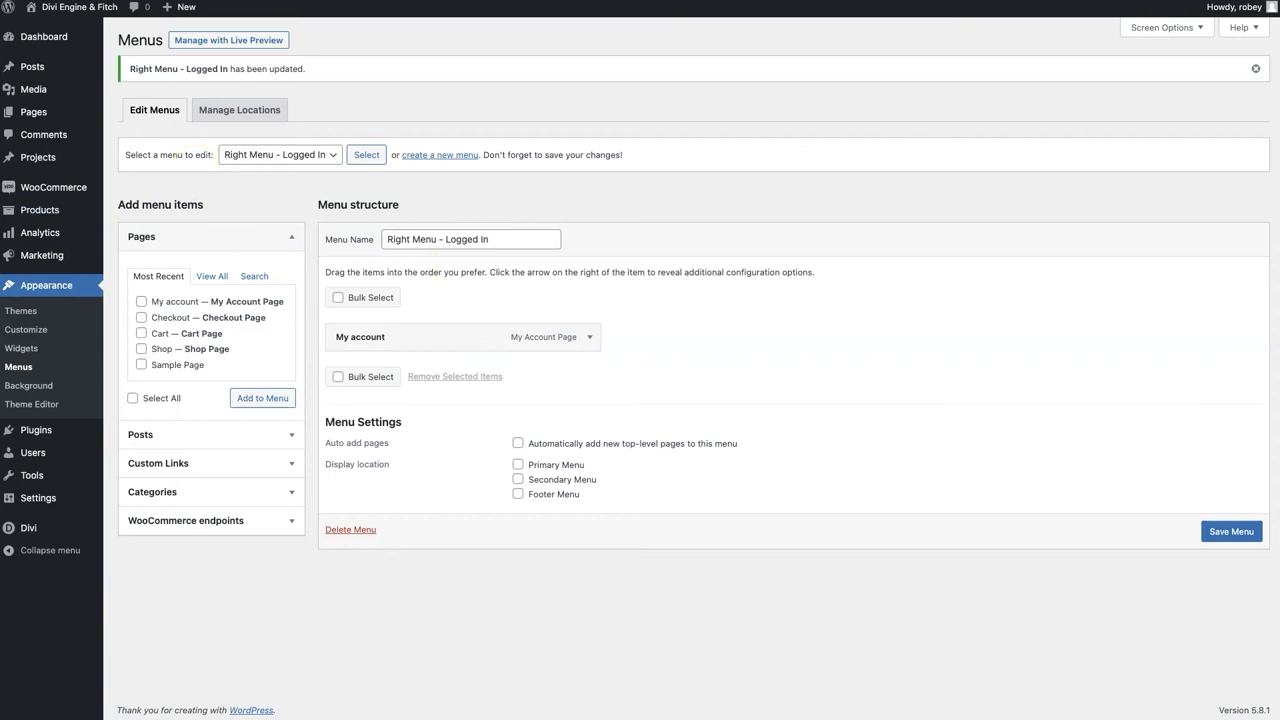
# Create another new WordPress menu named "Right Menu - Logged Out"
pyautogui.click(463, 157)
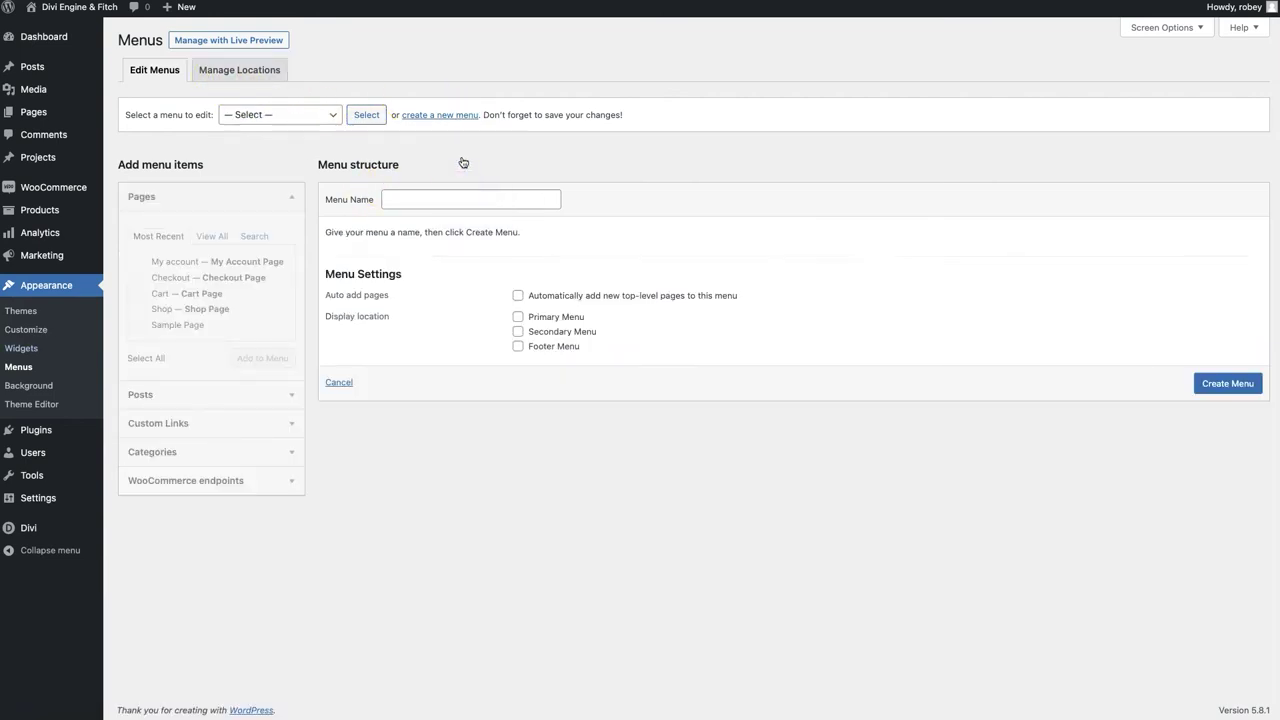
pyautogui.click(435, 194)
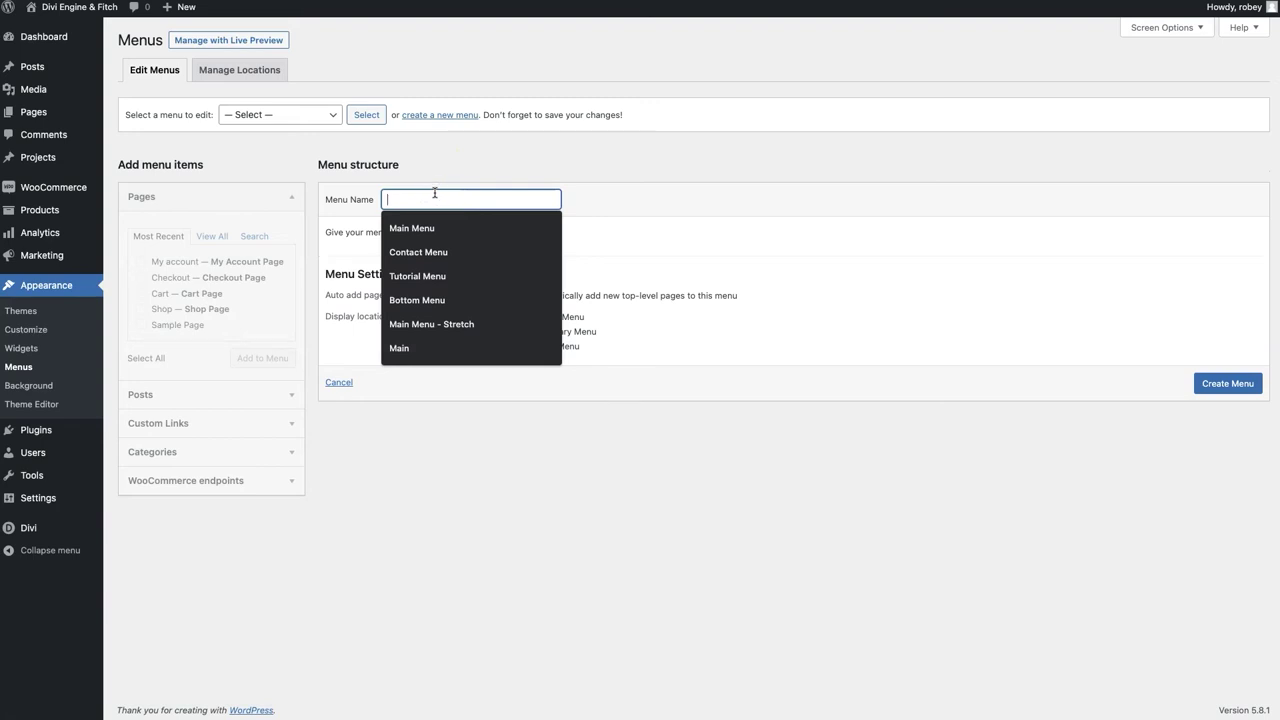
pyautogui.write('Right')
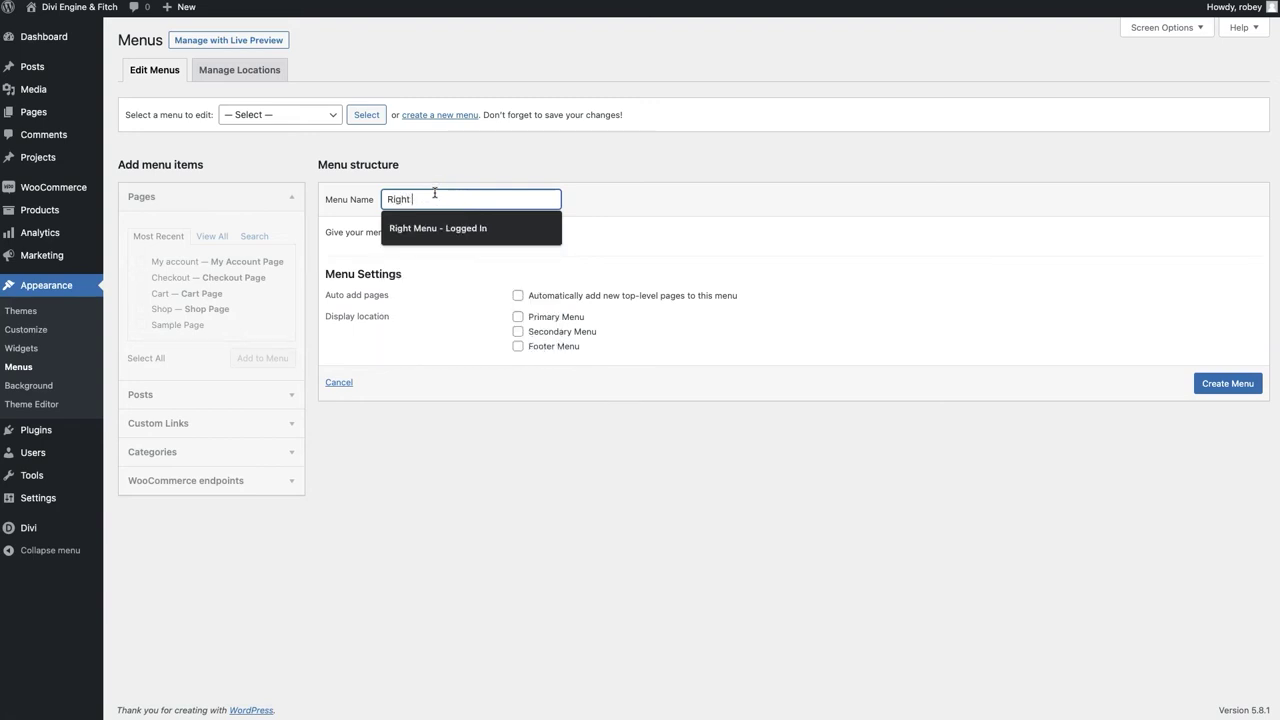
pyautogui.write(' Menu - Logged ?O')
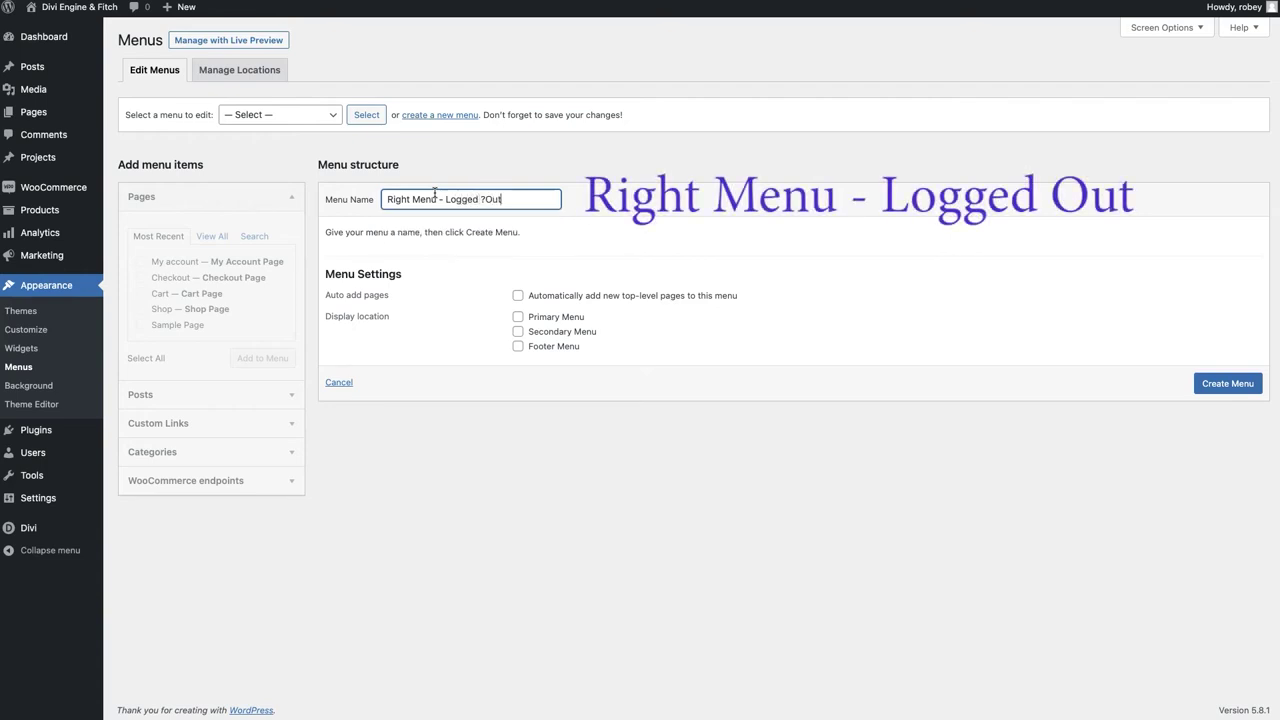
pyautogui.write('ut')
pyautogui.press('BackSpace')
pyautogui.press('BackSpace')
pyautogui.press('BackSpace')
pyautogui.press('BackSpace')
pyautogui.write('Out')
pyautogui.click(562, 204)
pyautogui.click(1224, 383)
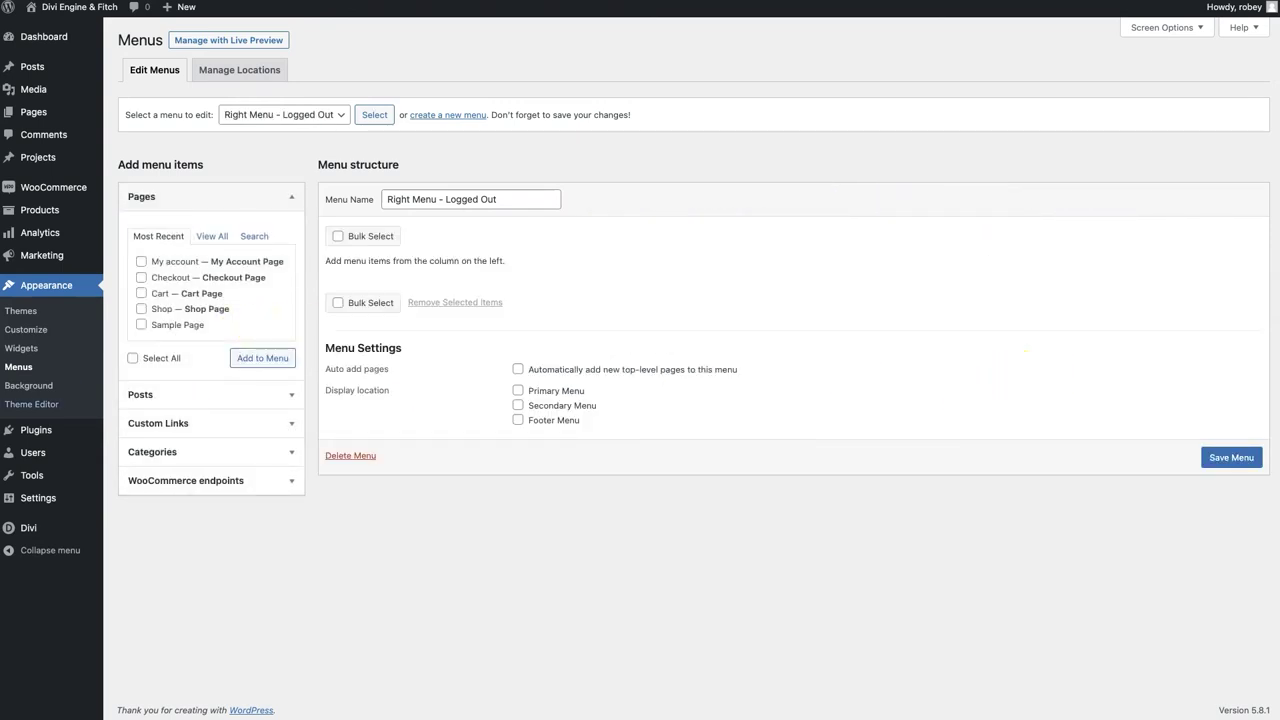
# Add the My account page to the Right Menu - Logged Out menu and set its navigation label to "Log In / Register"
pyautogui.click(166, 266)
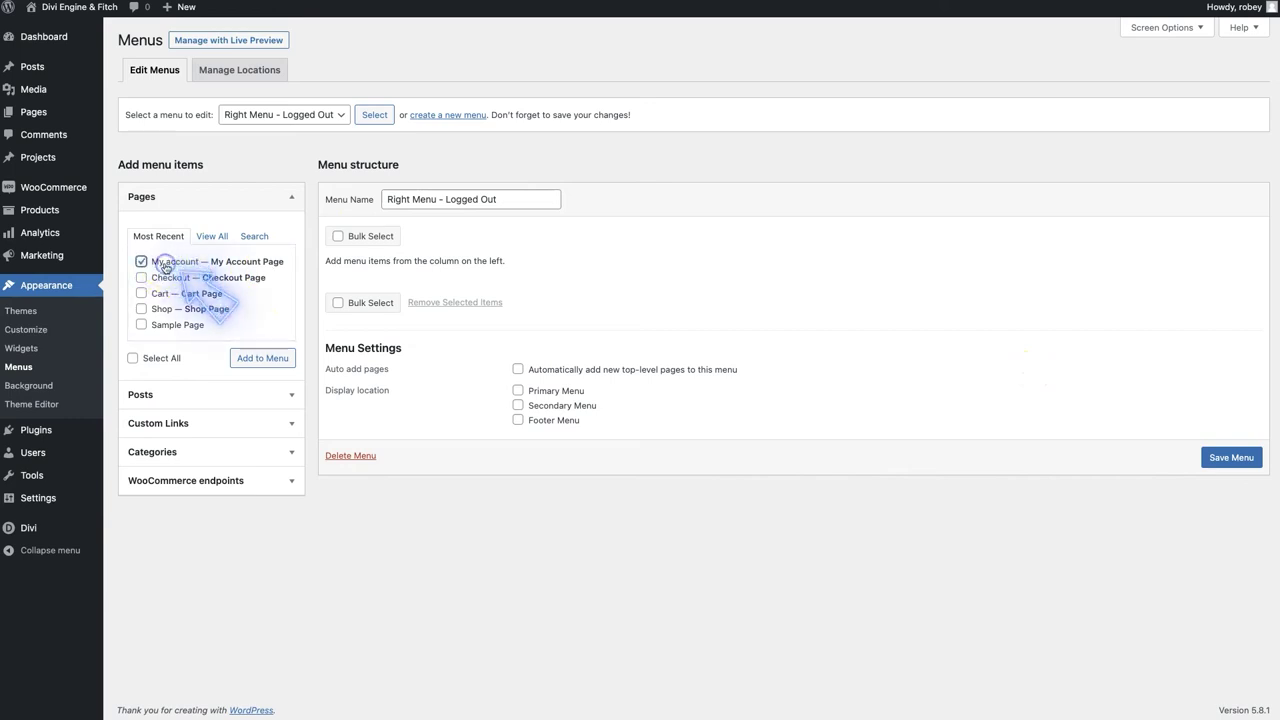
pyautogui.click(262, 358)
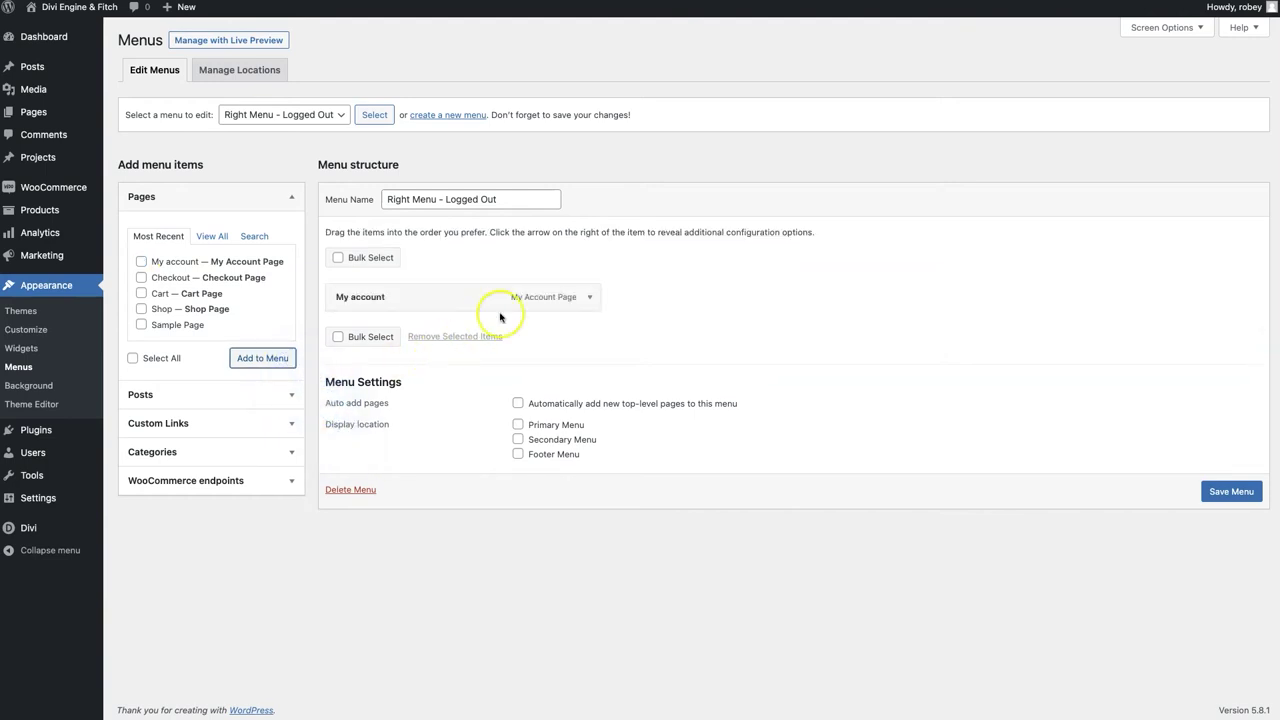
pyautogui.click(587, 298)
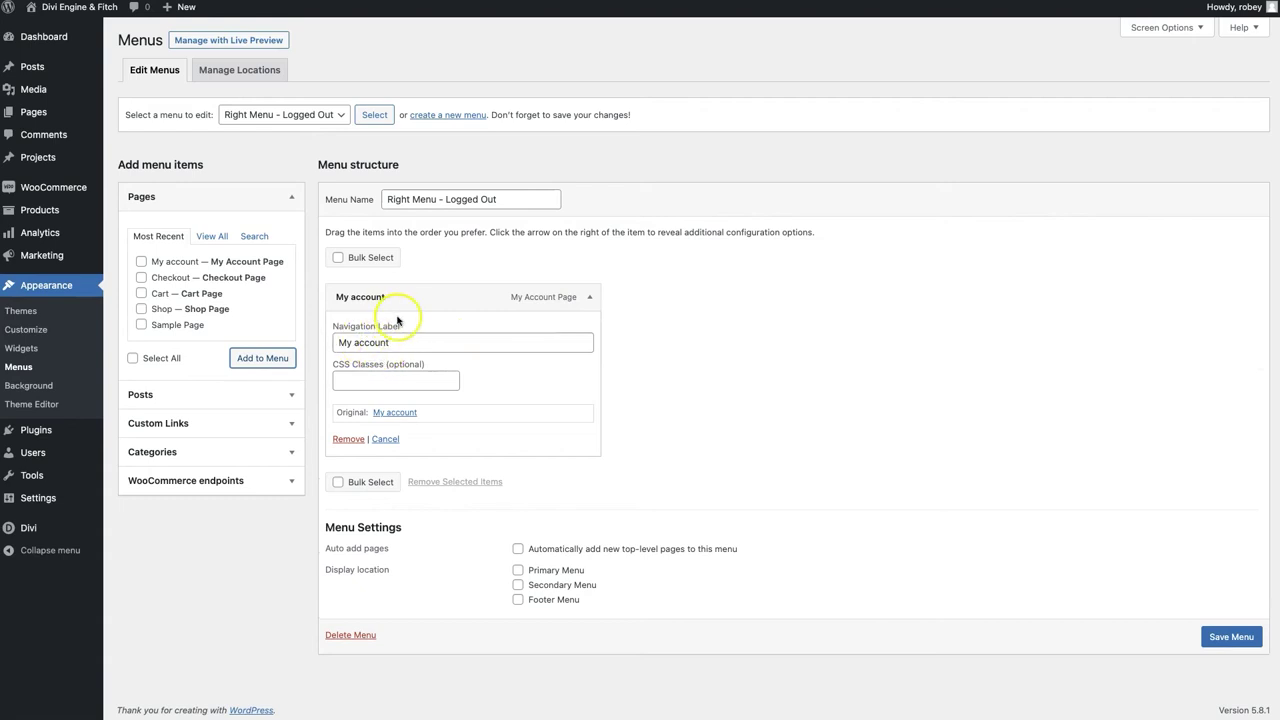
pyautogui.tripleClick(342, 343)
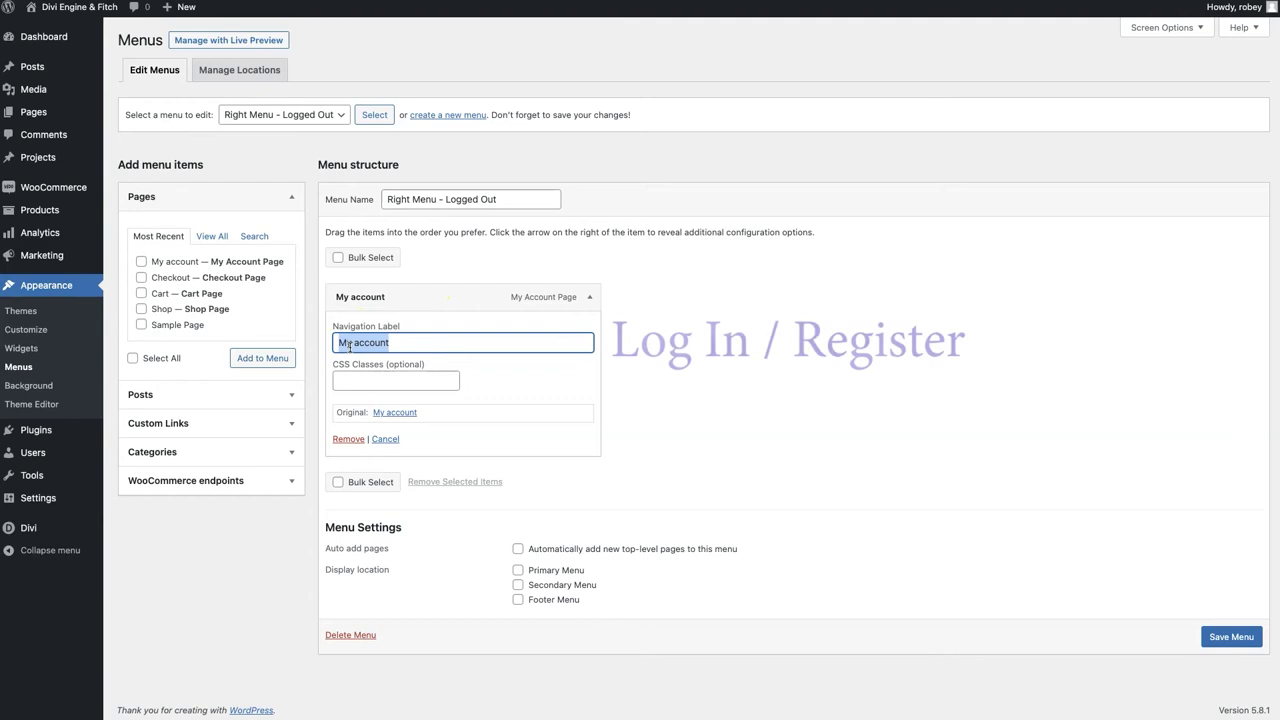
pyautogui.write('Log In / Register')
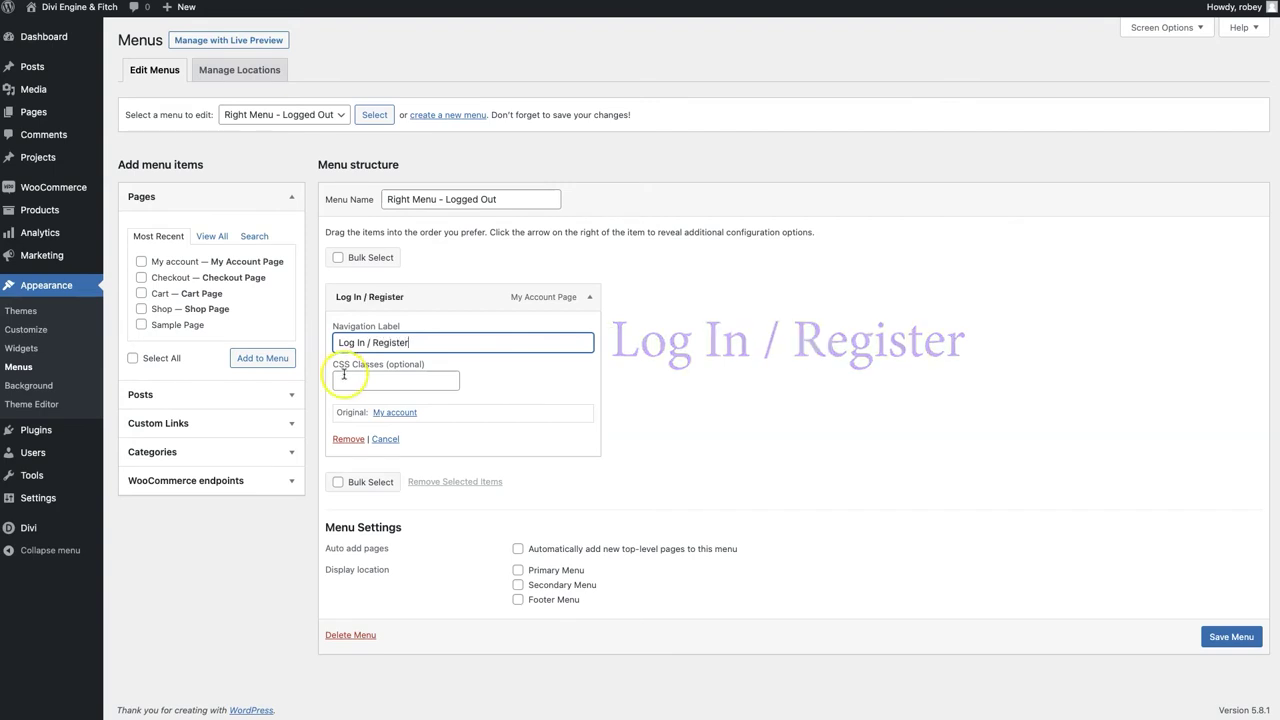
# Give the Log In / Register item the CSS class de-icon-menu and save the menu
pyautogui.click(344, 378)
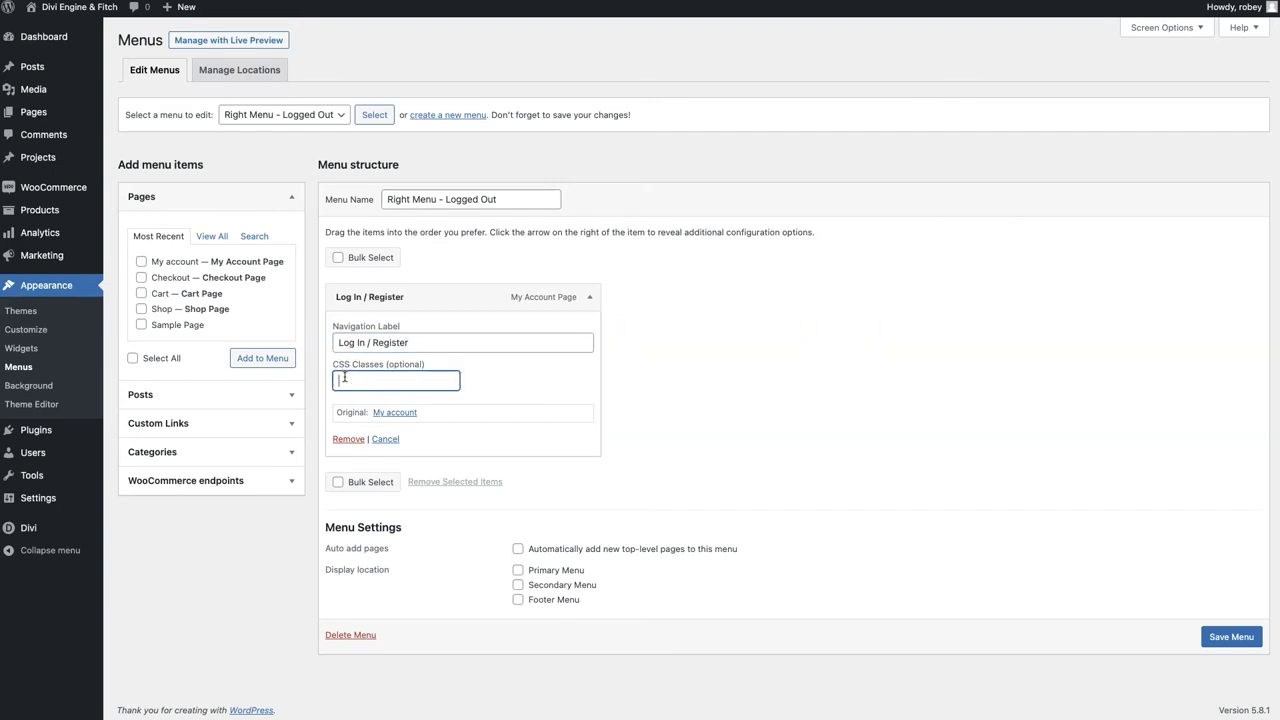
pyautogui.write('de-icon-menu')
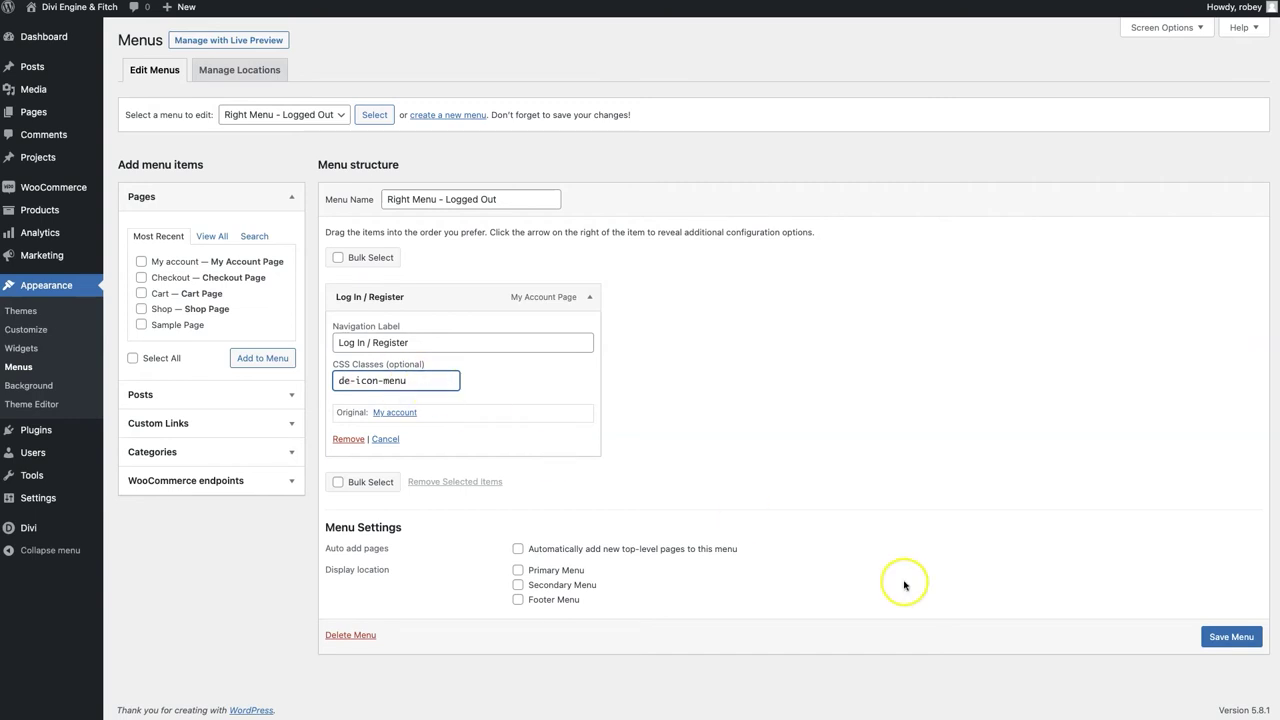
pyautogui.click(1222, 645)
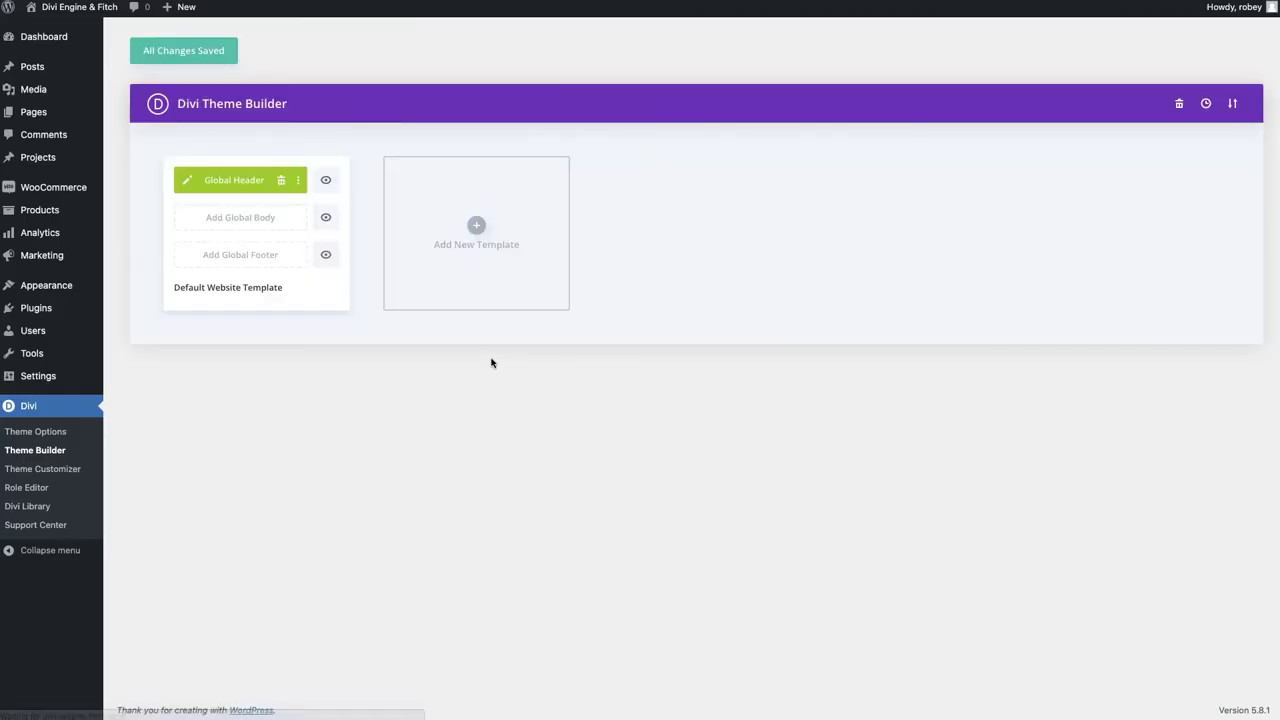
# Open the Global Header for editing and paste a copy of the main menu module into the header's empty right column
pyautogui.click(185, 182)
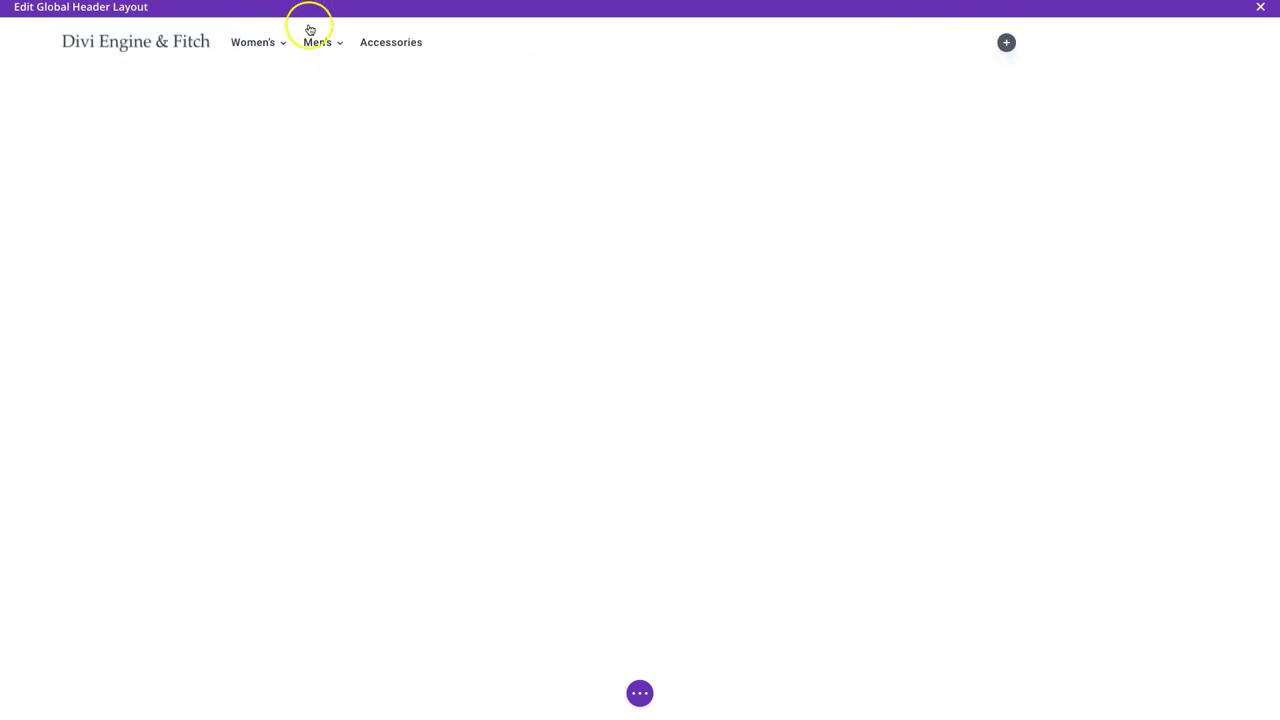
pyautogui.click(385, 24)
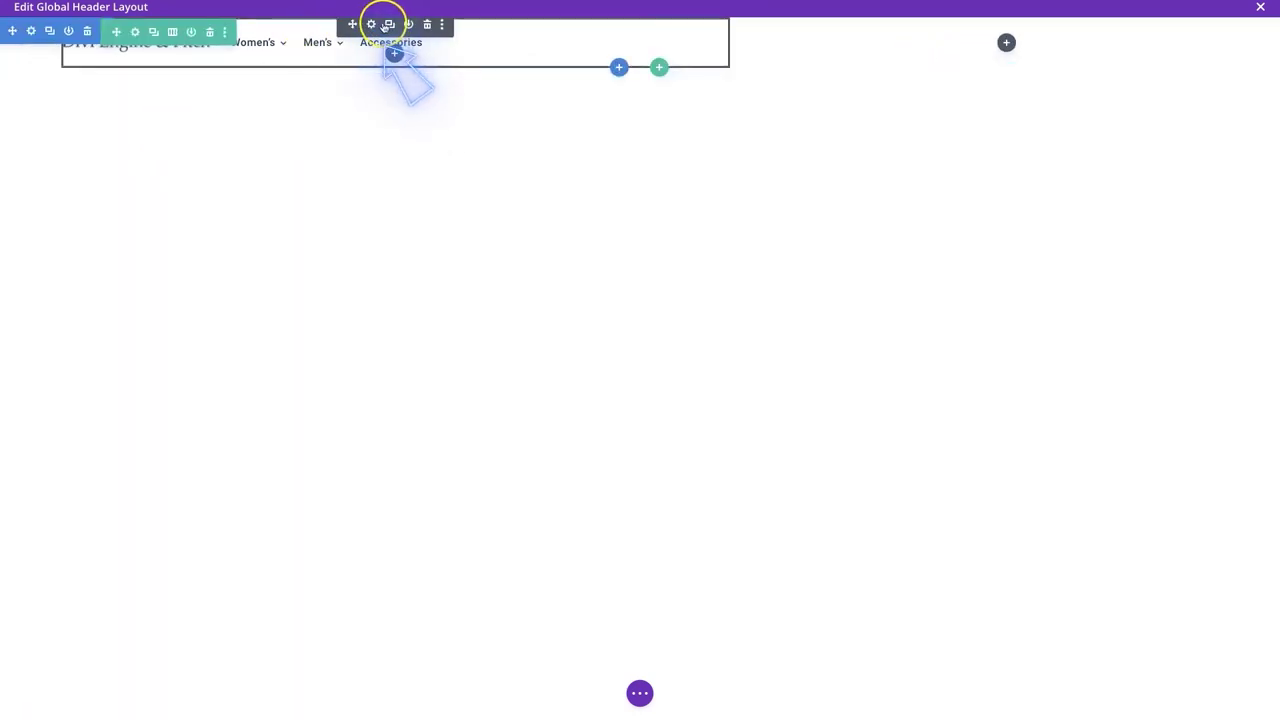
pyautogui.rightClick(368, 24)
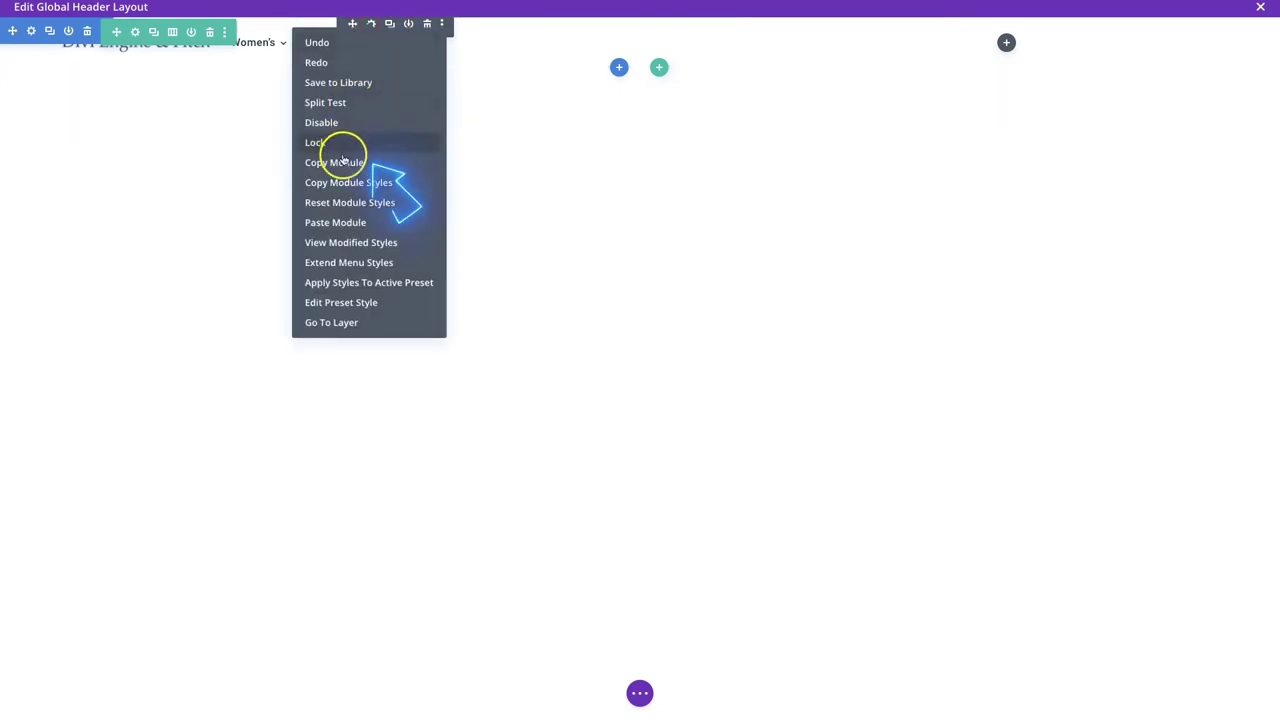
pyautogui.click(343, 160)
pyautogui.rightClick(1000, 50)
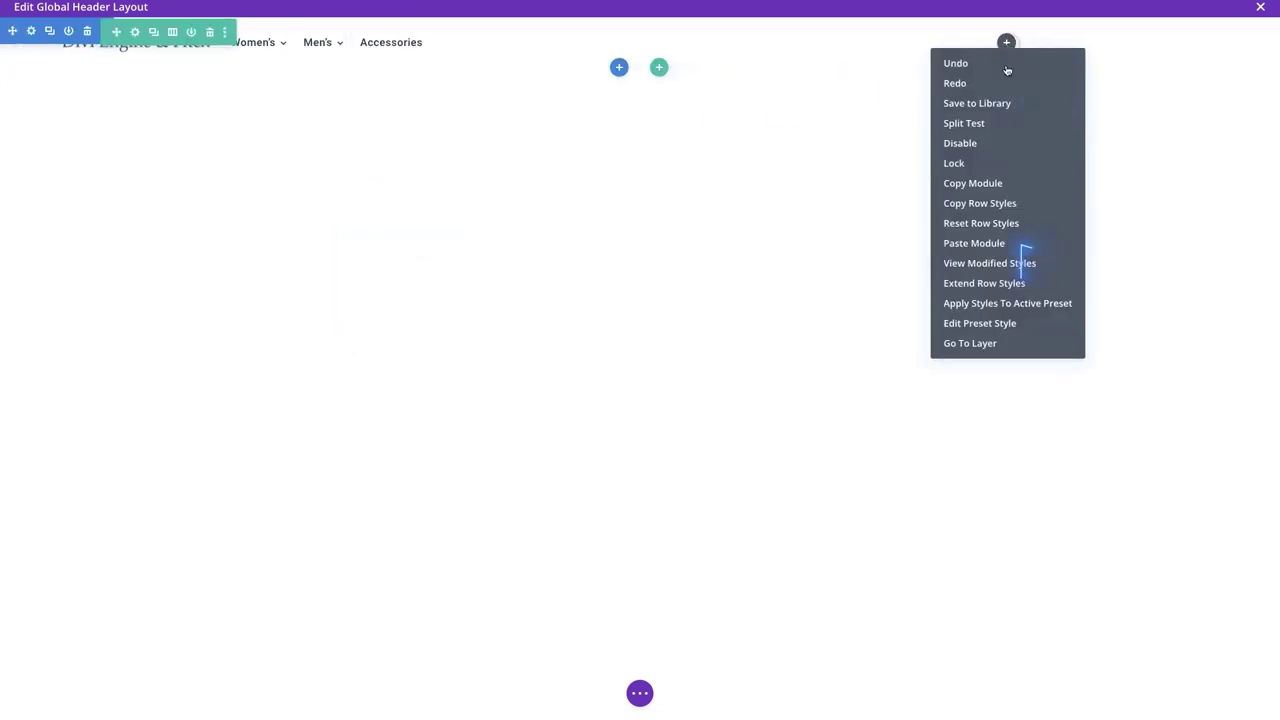
pyautogui.click(972, 242)
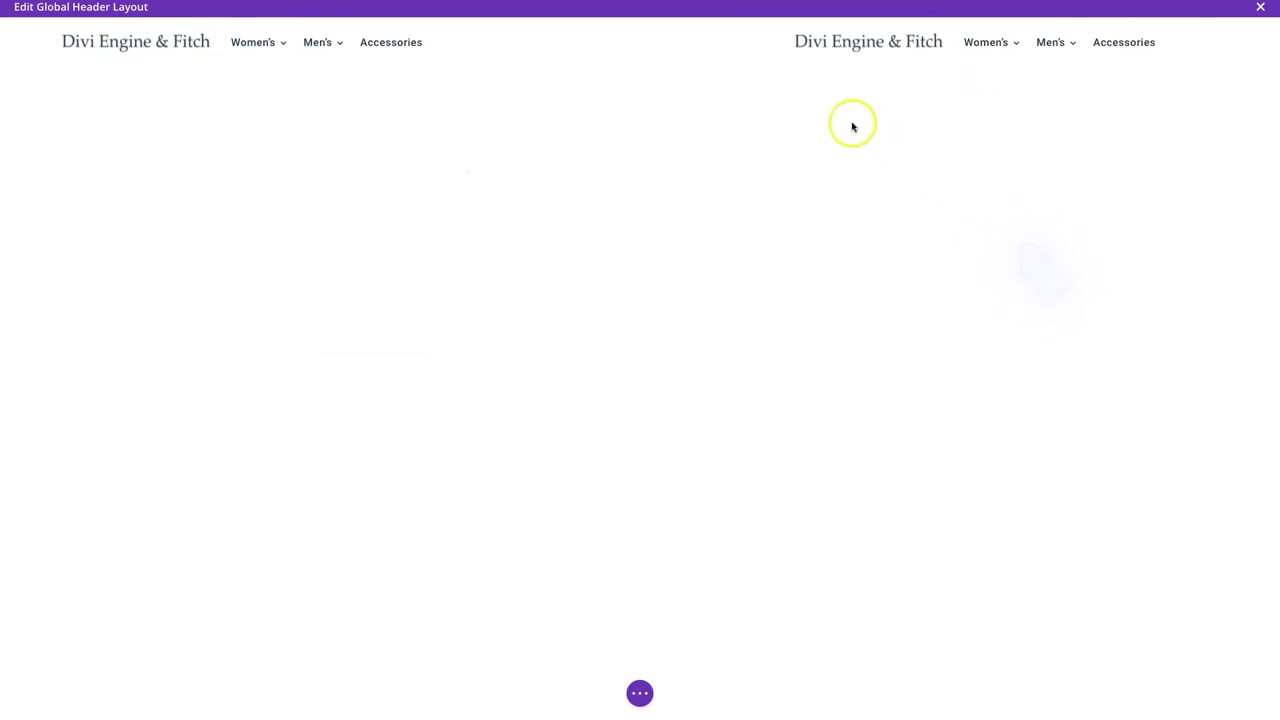
# Remove the logo image from the pasted menu module in the right column
pyautogui.moveTo(871, 63)
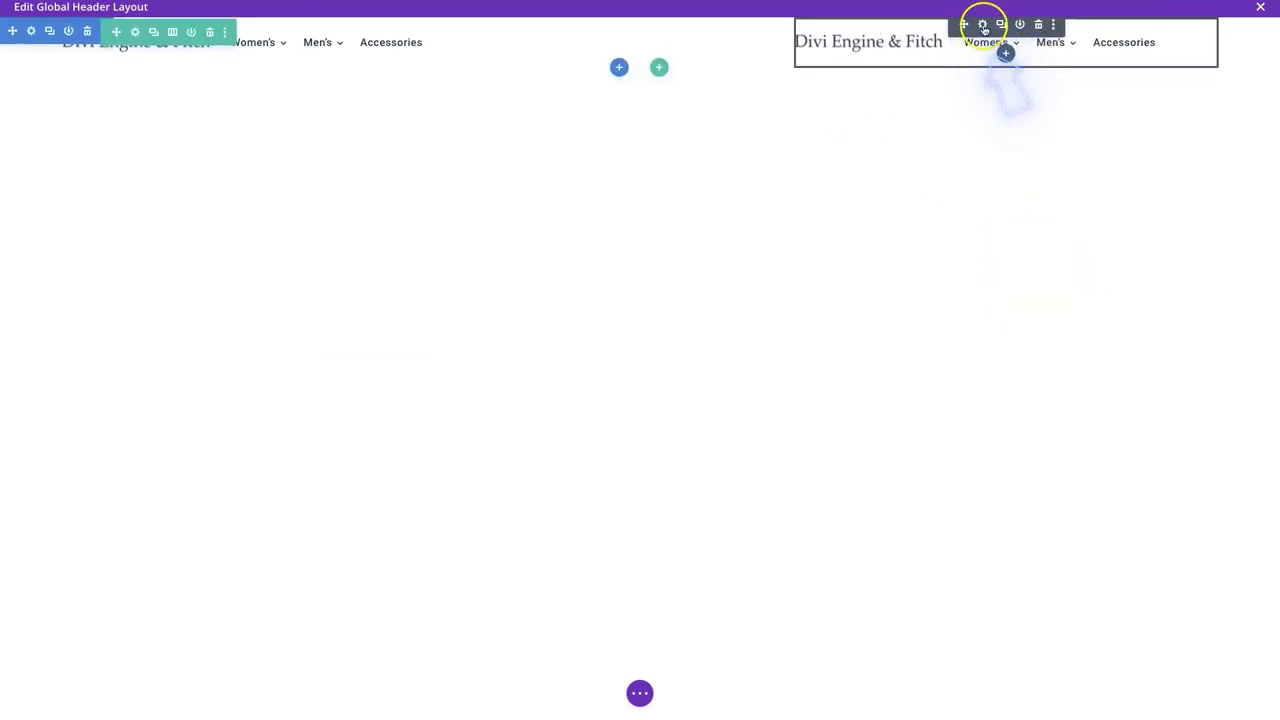
pyautogui.click(983, 25)
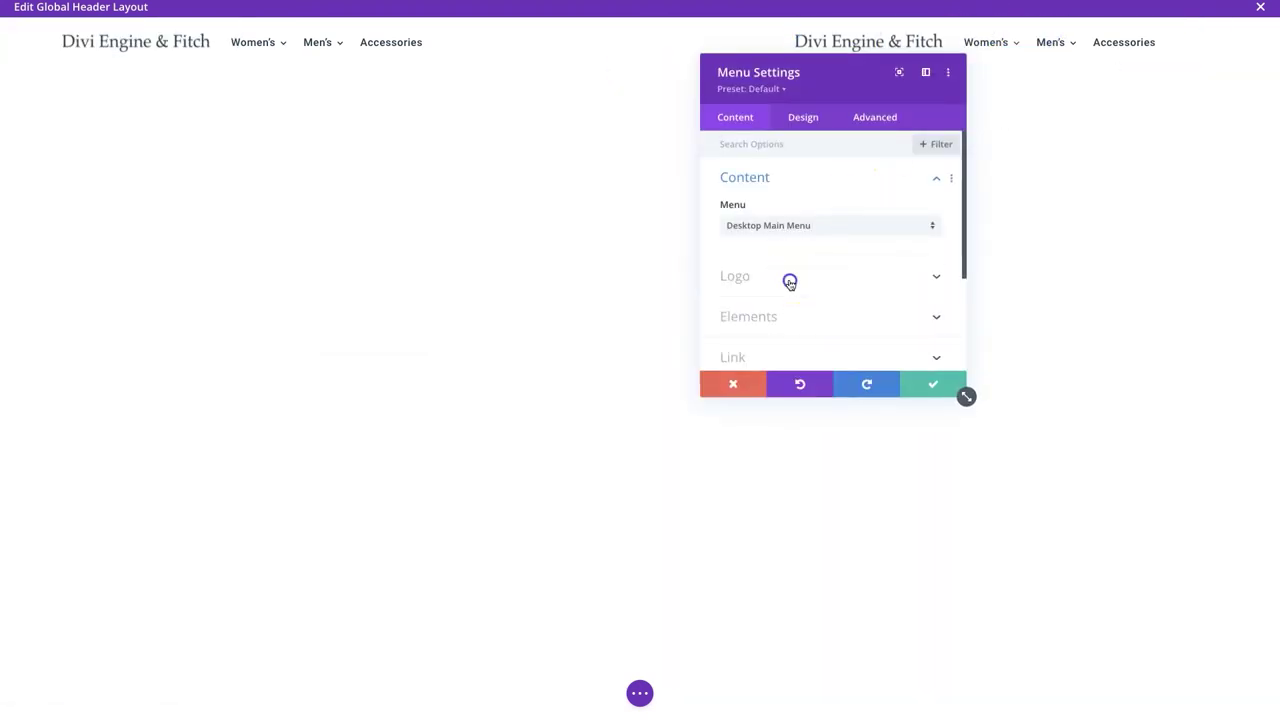
pyautogui.click(790, 280)
pyautogui.click(926, 206)
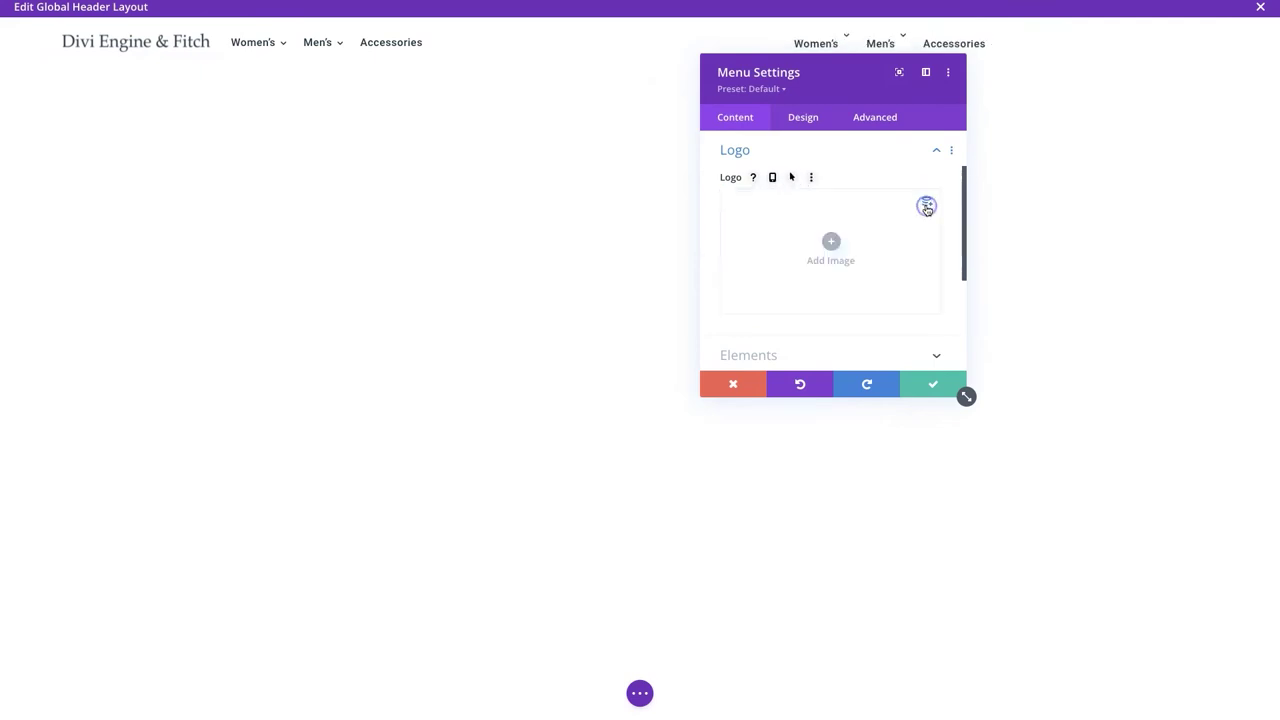
# Assign the Right Menu - Logged In menu to the right-column menu module
pyautogui.scroll(2, 740, 157)
pyautogui.click(738, 177)
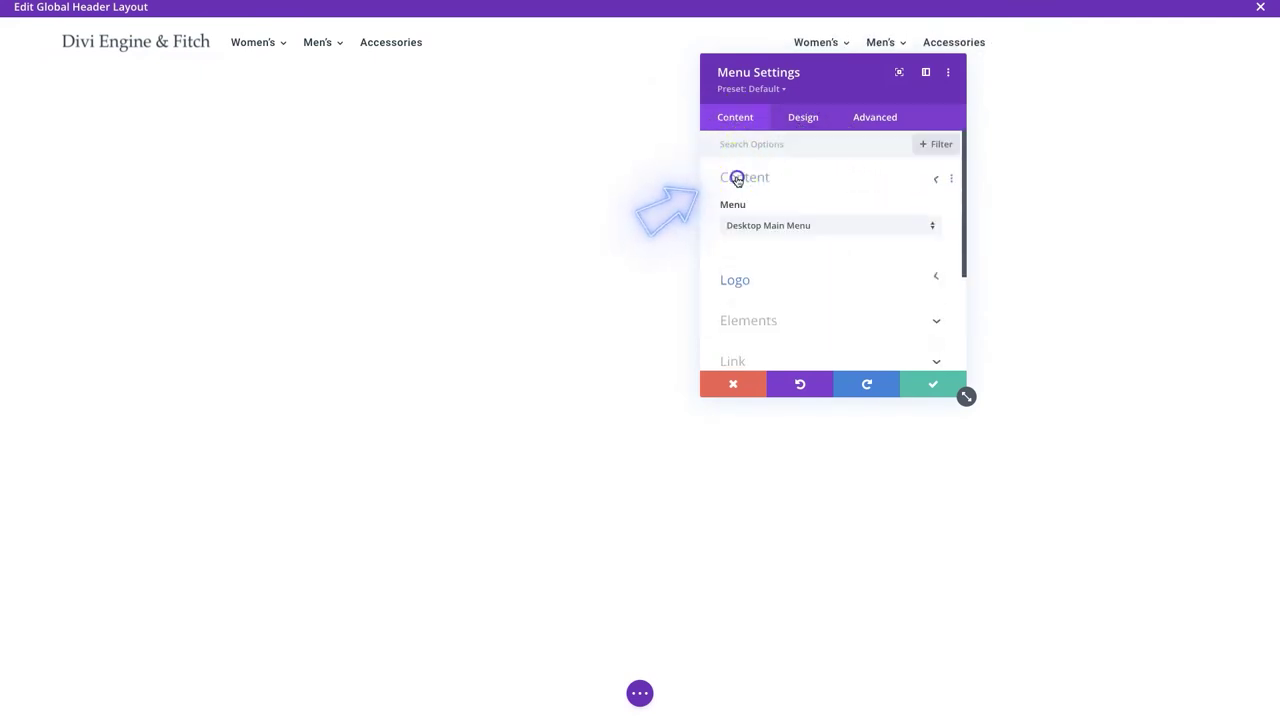
pyautogui.click(768, 228)
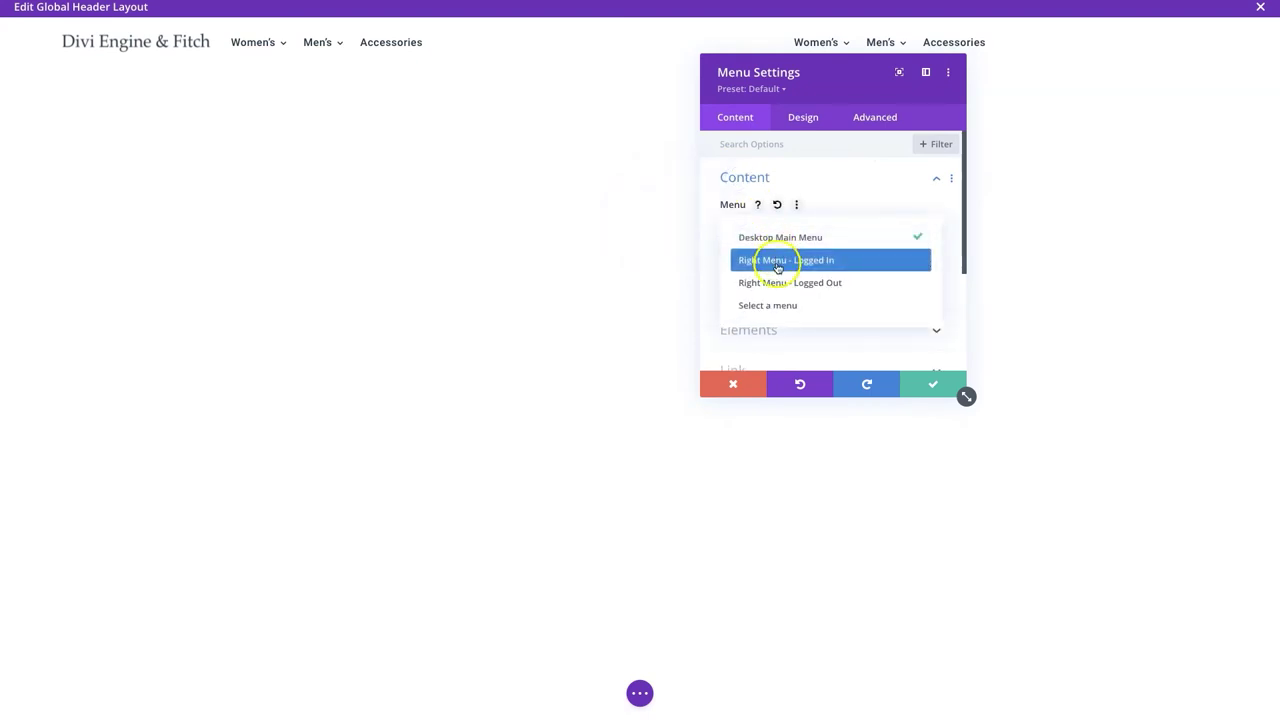
pyautogui.click(778, 262)
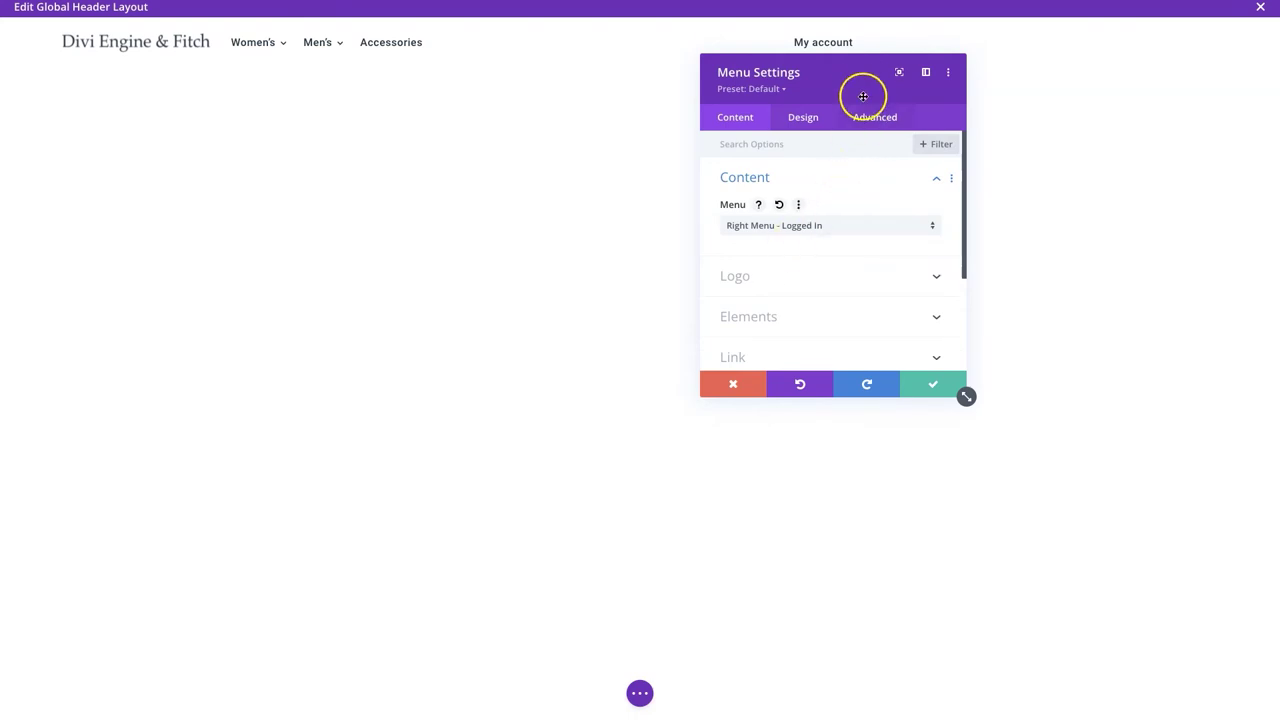
# Show the shopping cart and search icons in the right-column menu and set both icon colors to the saved dark slate swatch
pyautogui.moveTo(860, 68); pyautogui.dragTo(557, 257)
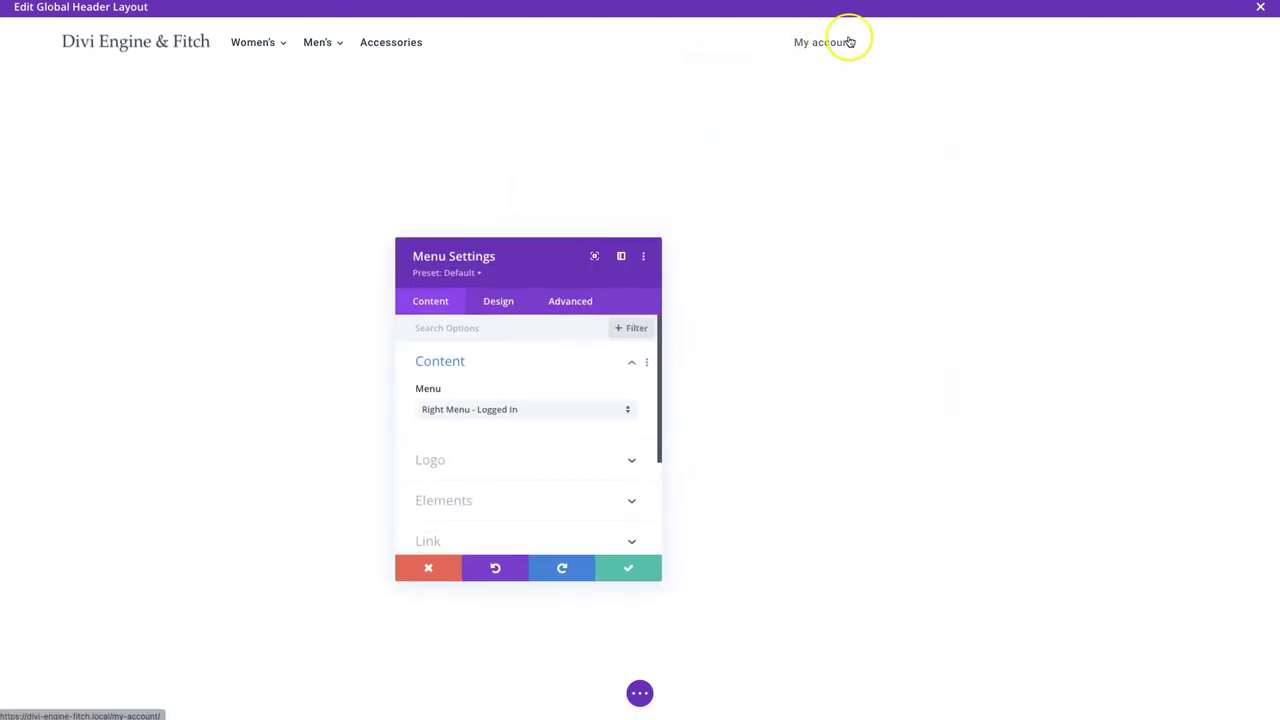
pyautogui.click(495, 502)
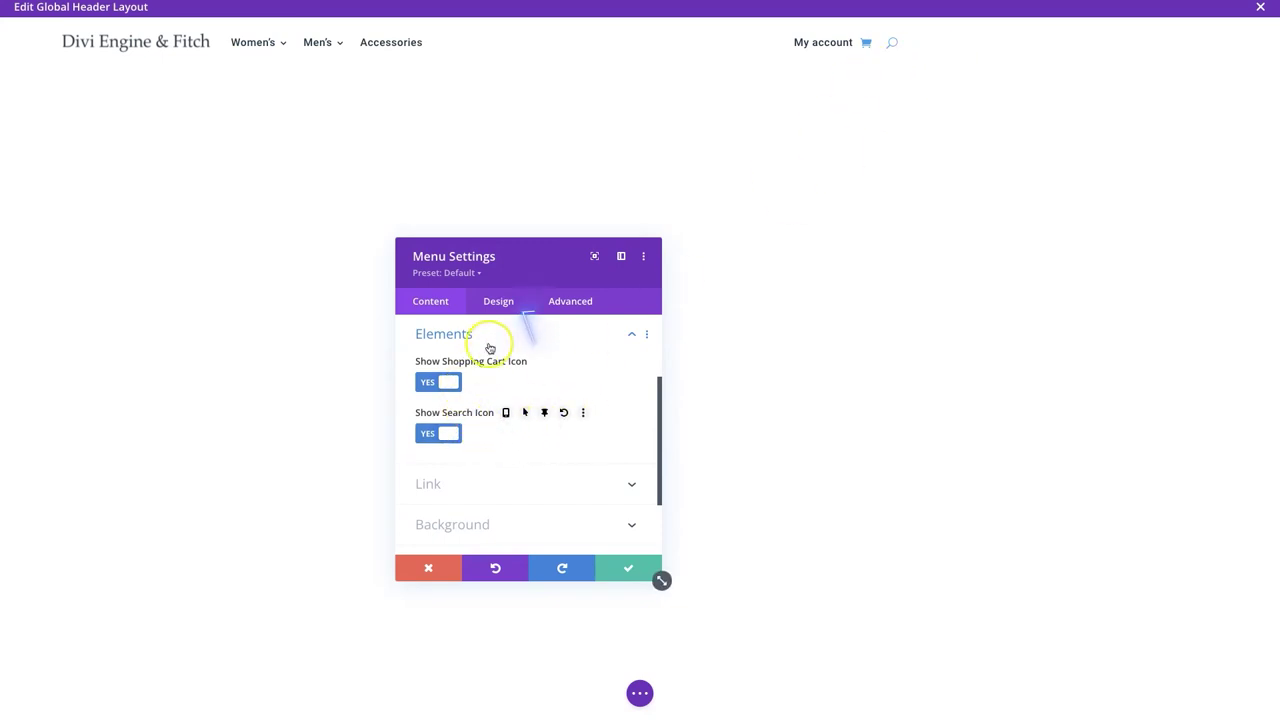
pyautogui.click(498, 301)
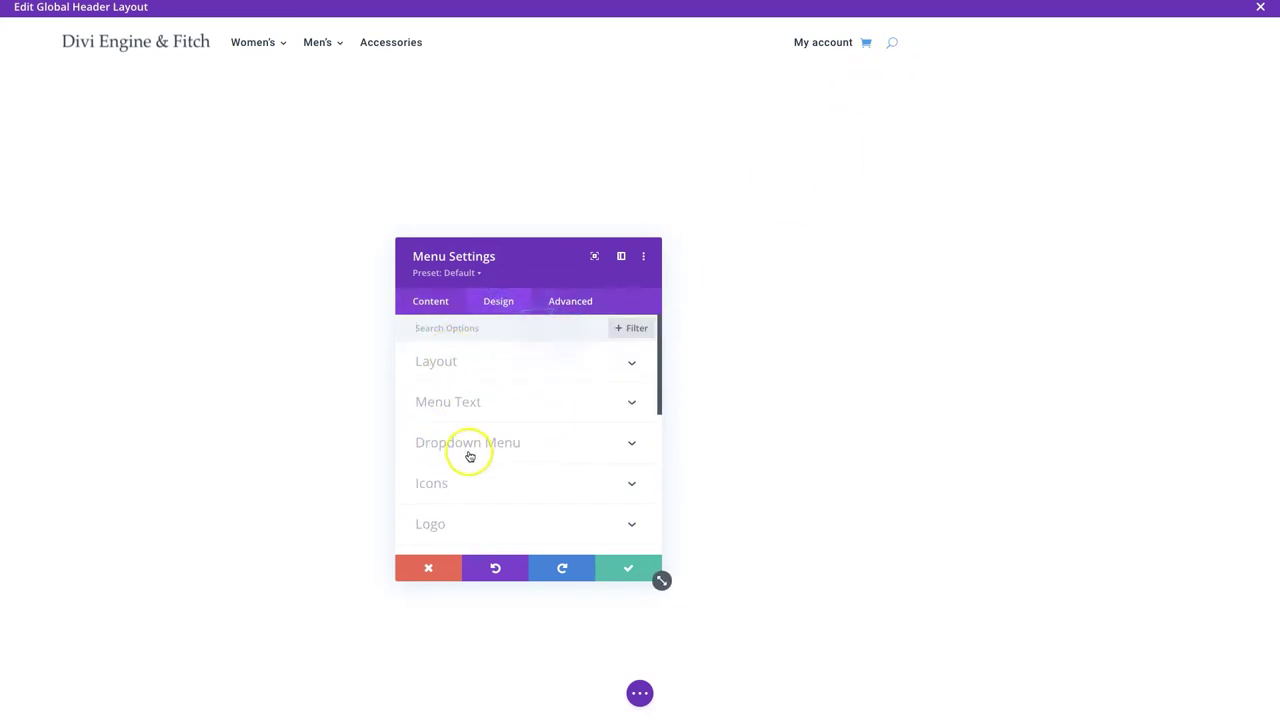
pyautogui.scroll(-2, 471, 465)
pyautogui.click(480, 419)
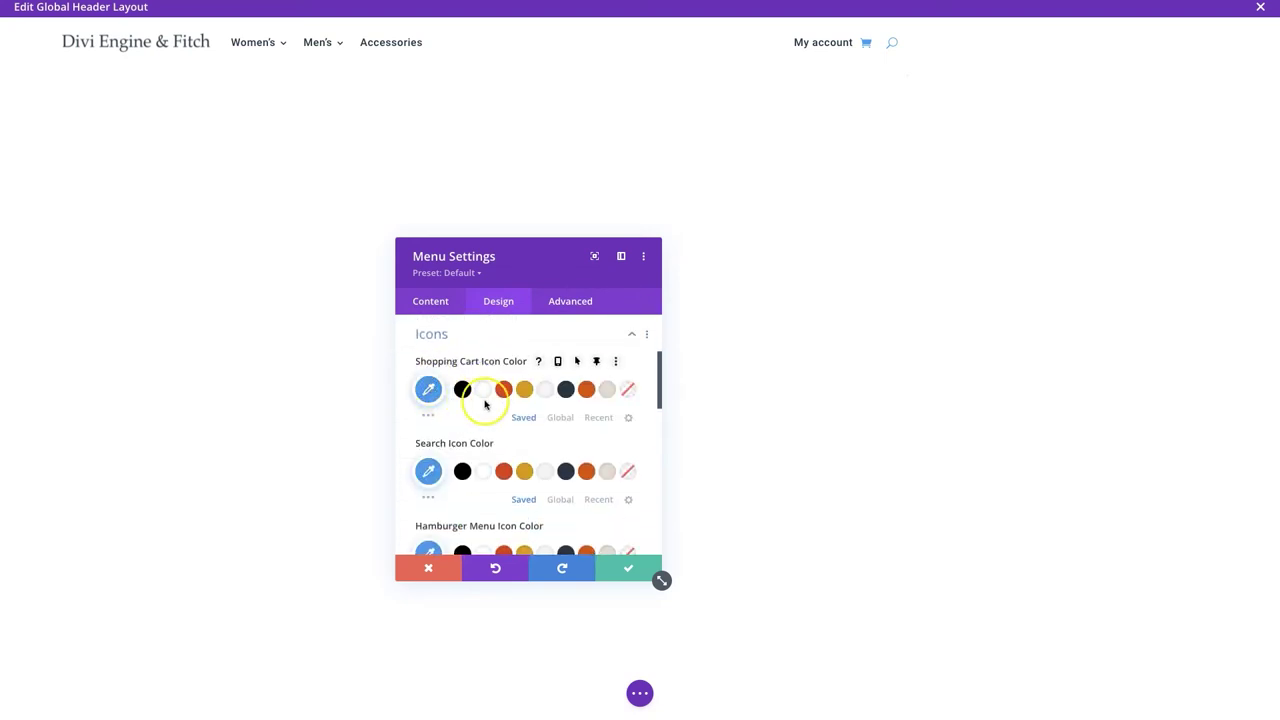
pyautogui.click(567, 390)
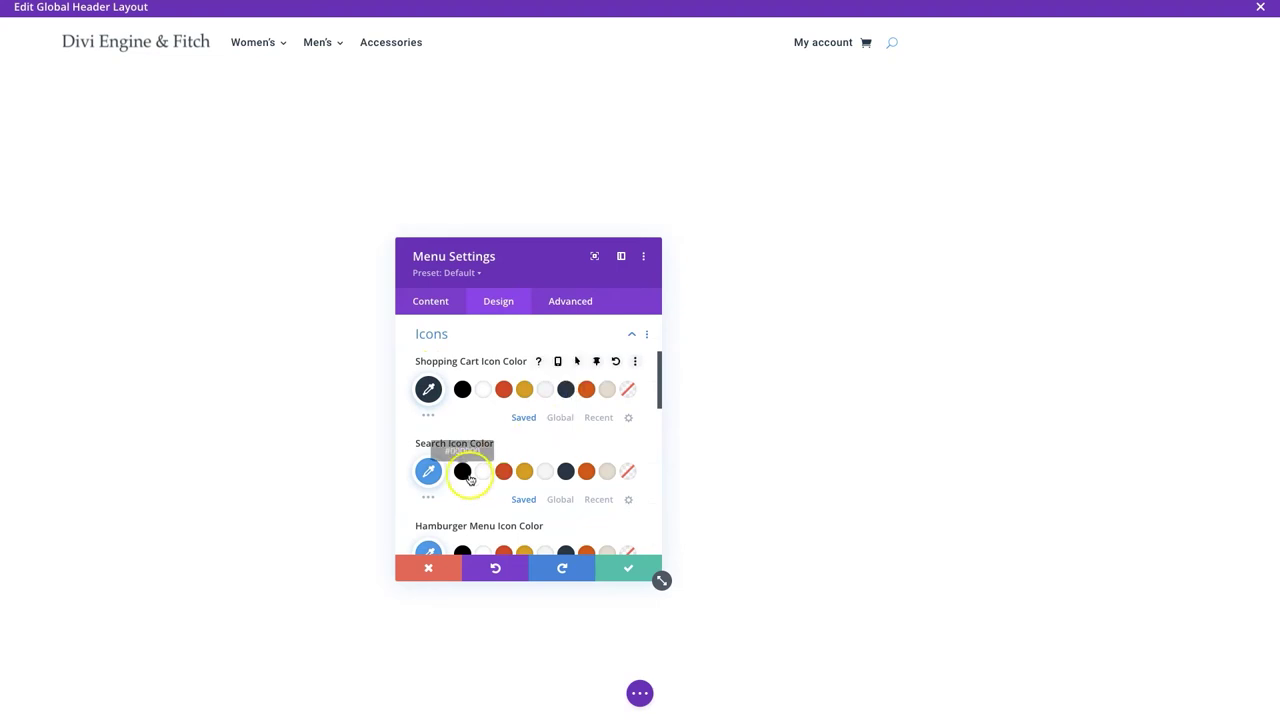
pyautogui.scroll(-1, 466, 474)
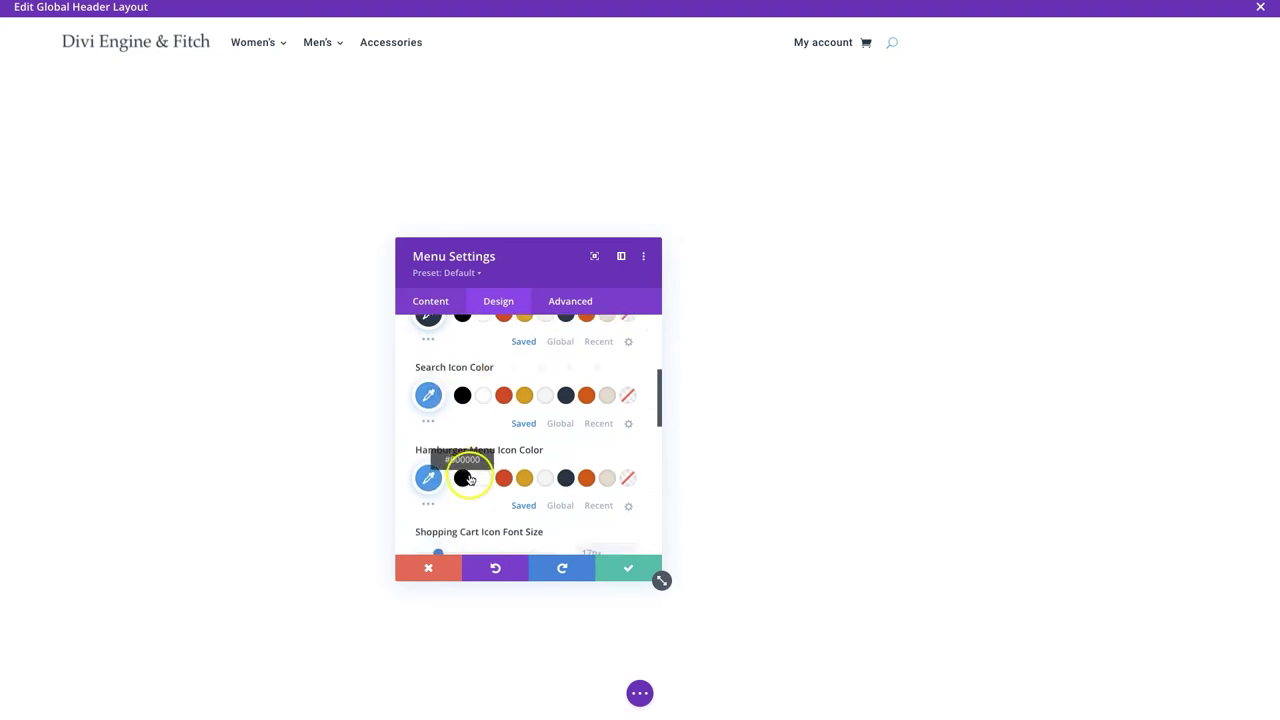
pyautogui.click(566, 397)
pyautogui.scroll(-2, 531, 469)
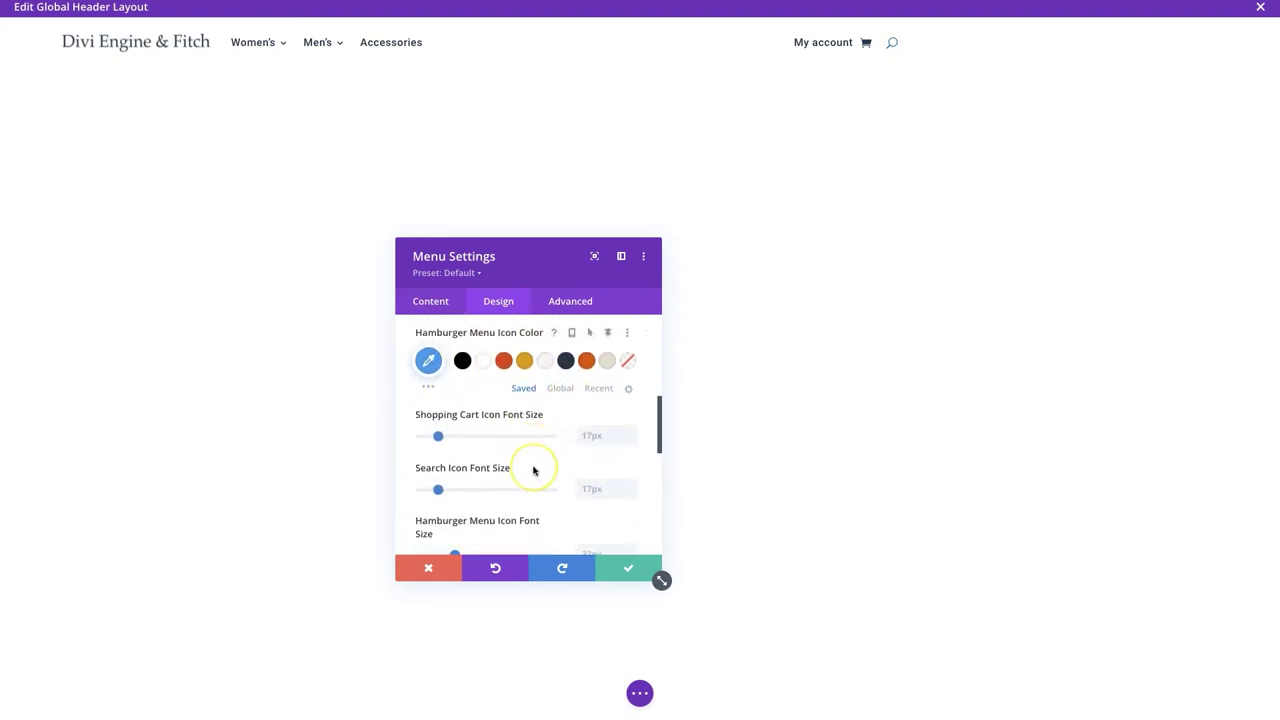
pyautogui.scroll(3, 534, 470)
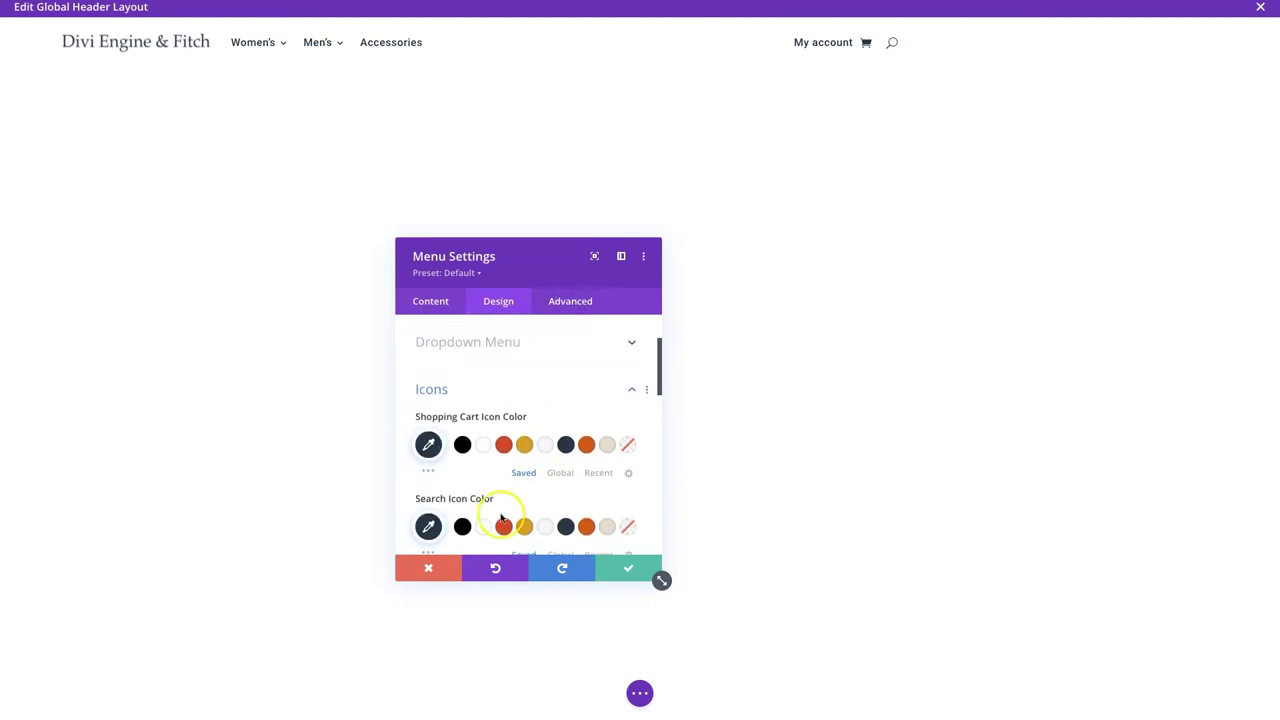
pyautogui.scroll(-3, 580, 520)
pyautogui.scroll(6, 536, 389)
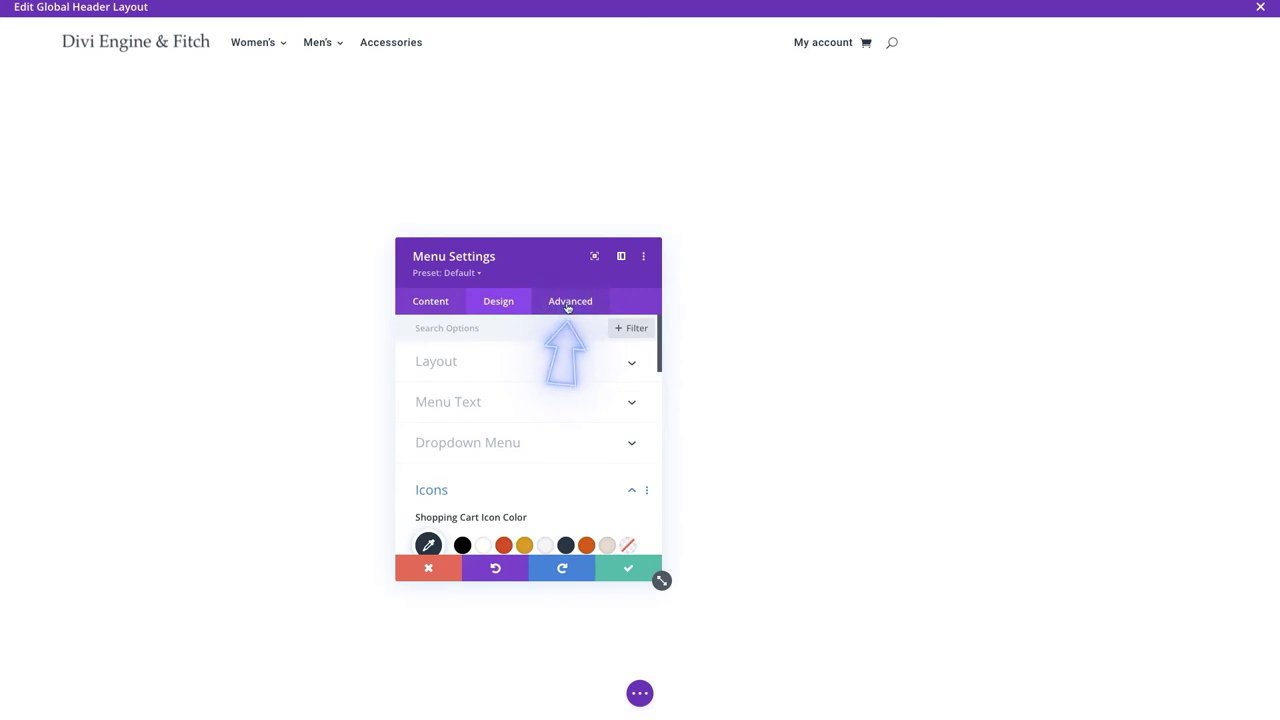
# Add a Logged In Status display condition for User is Logged In, with the admin label "Logged In", and save the menu module settings
pyautogui.click(567, 305)
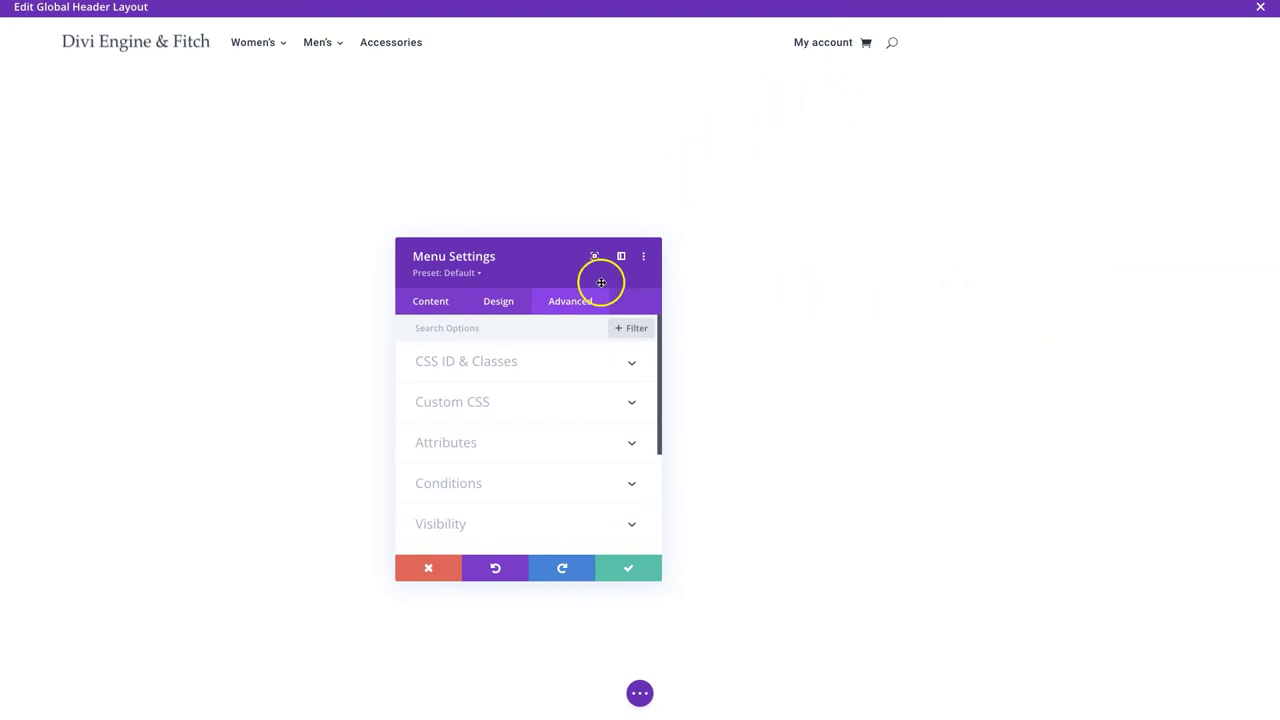
pyautogui.scroll(-1, 500, 429)
pyautogui.click(483, 408)
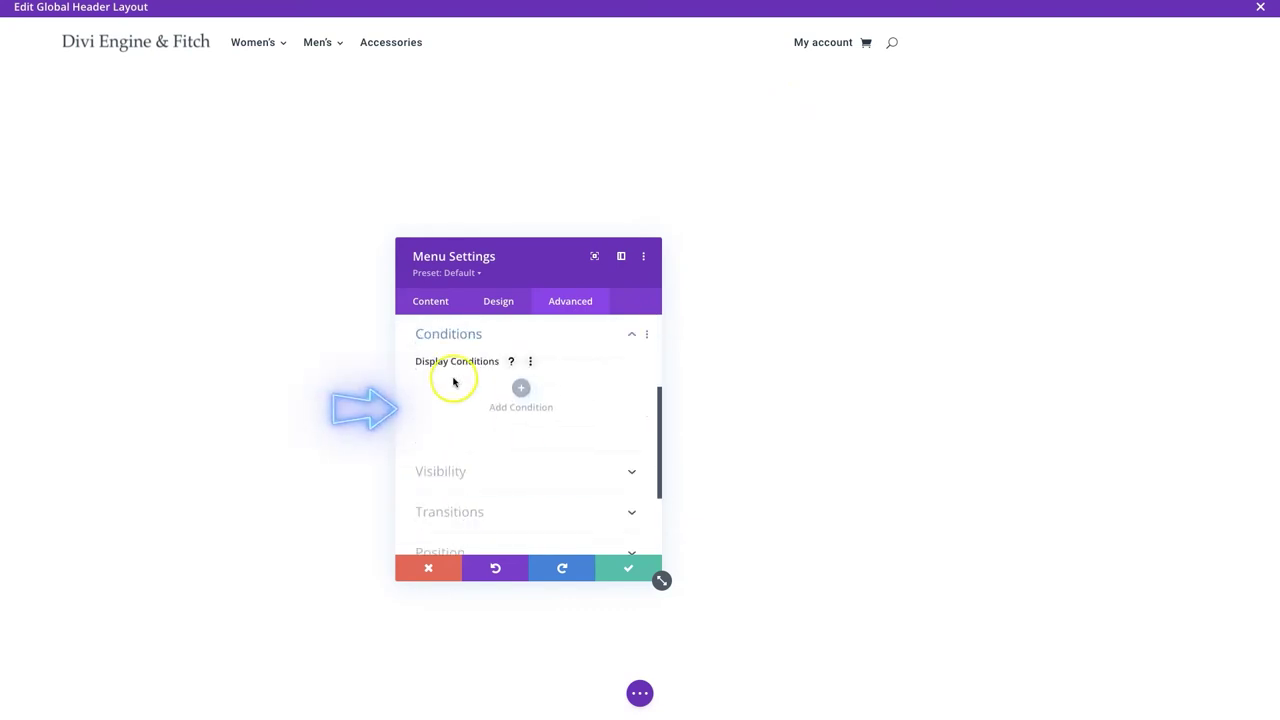
pyautogui.click(520, 387)
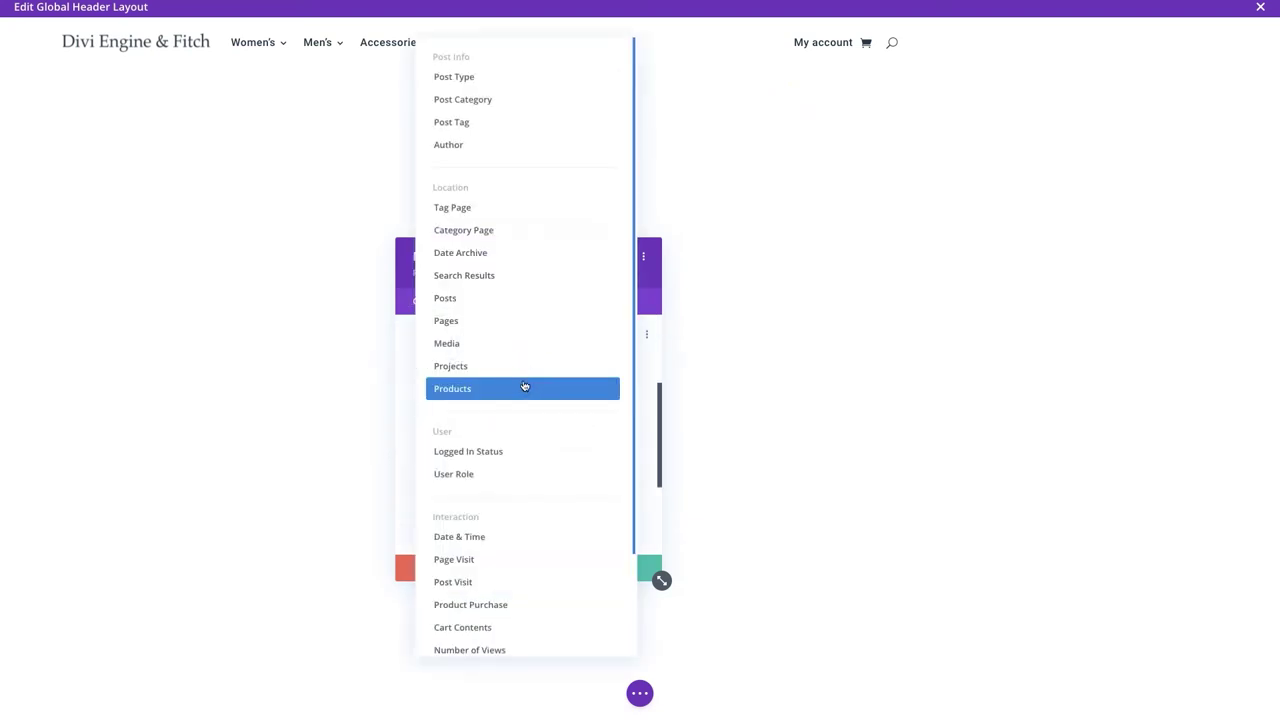
pyautogui.click(500, 452)
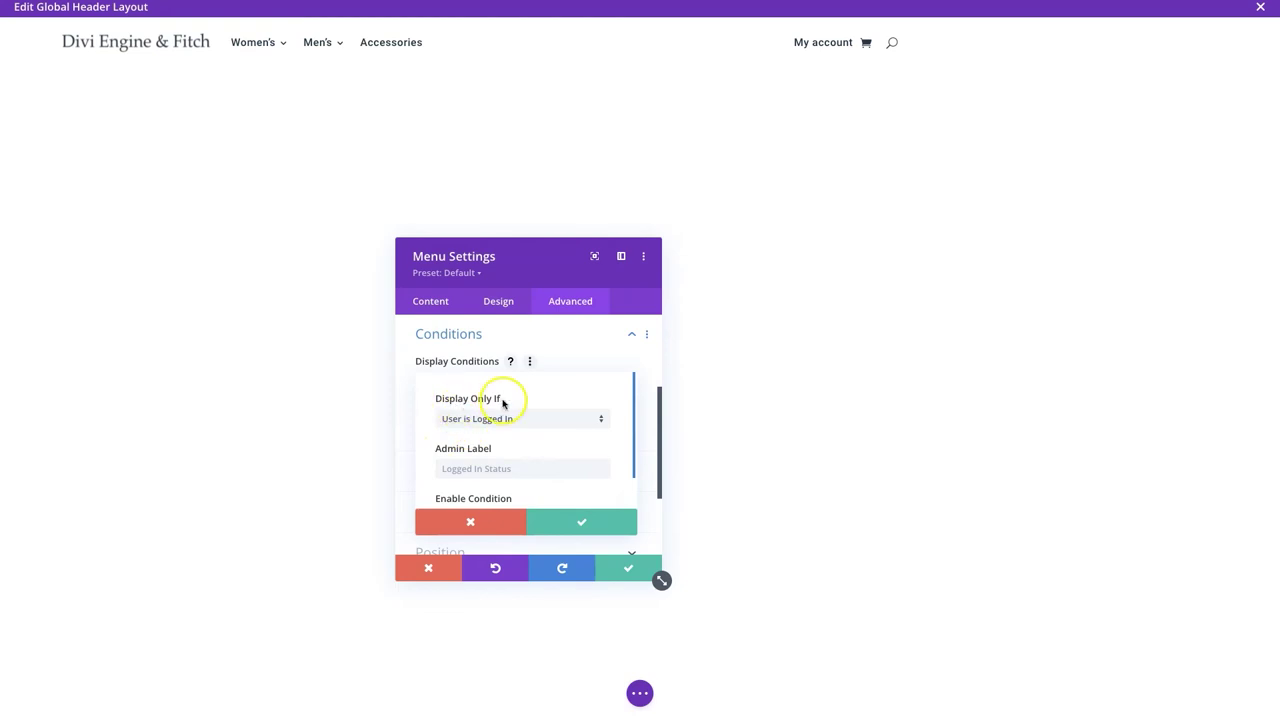
pyautogui.scroll(-1, 510, 427)
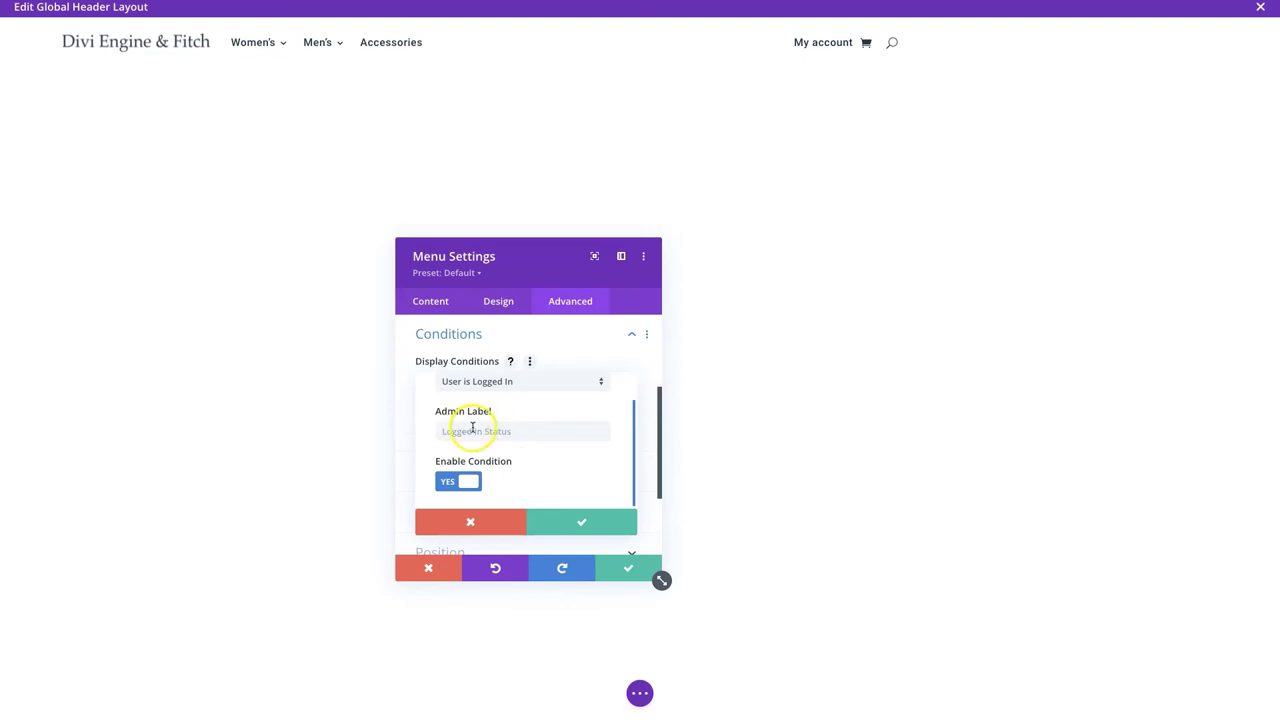
pyautogui.click(474, 428)
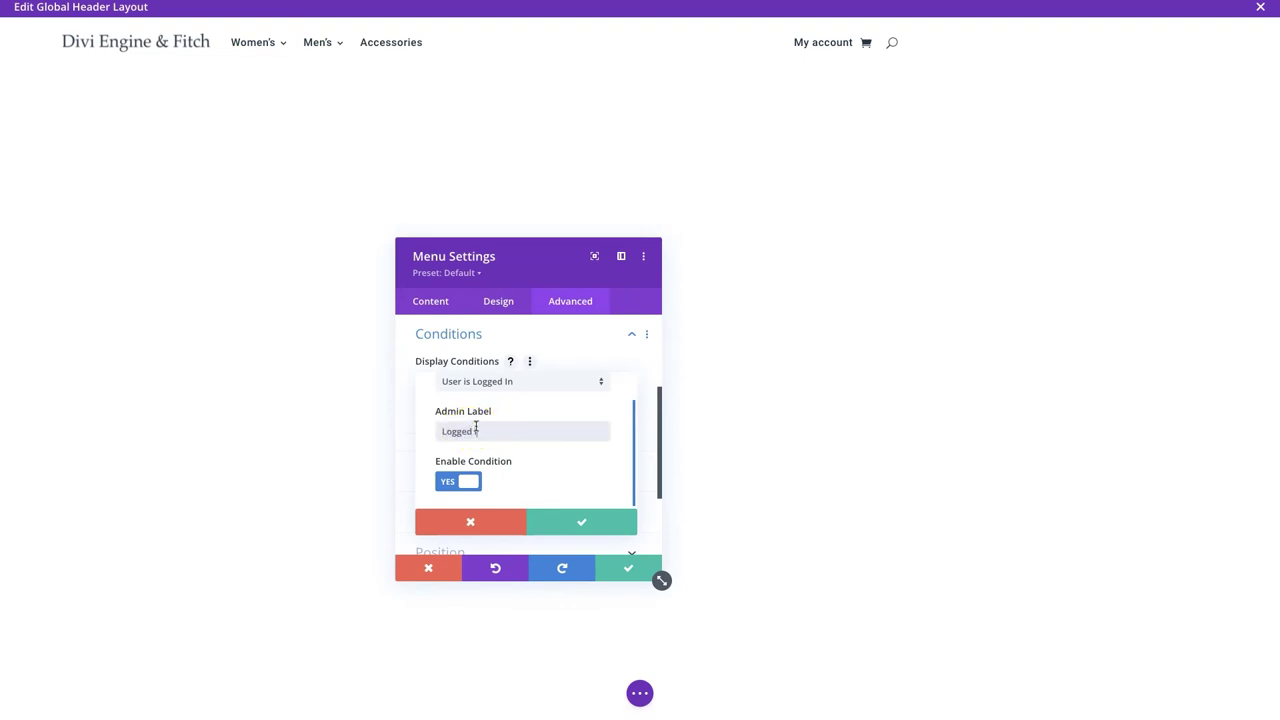
pyautogui.write('Logged In')
pyautogui.click(564, 514)
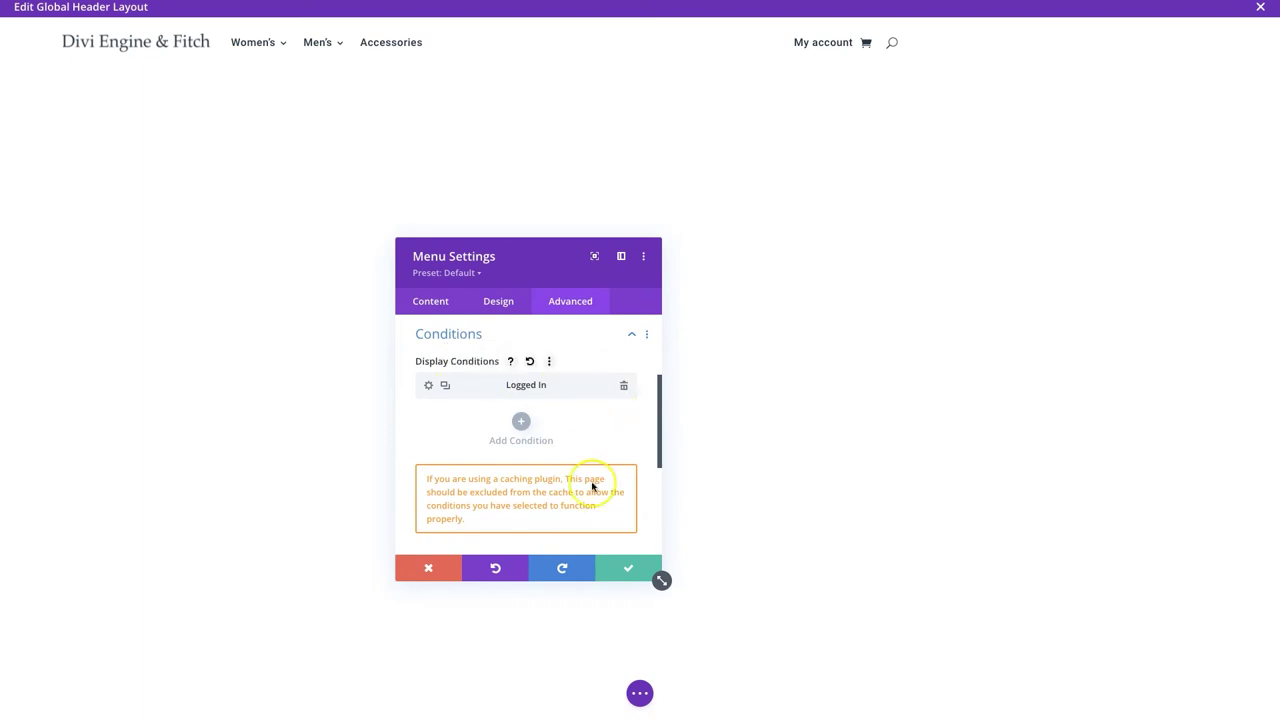
pyautogui.click(620, 577)
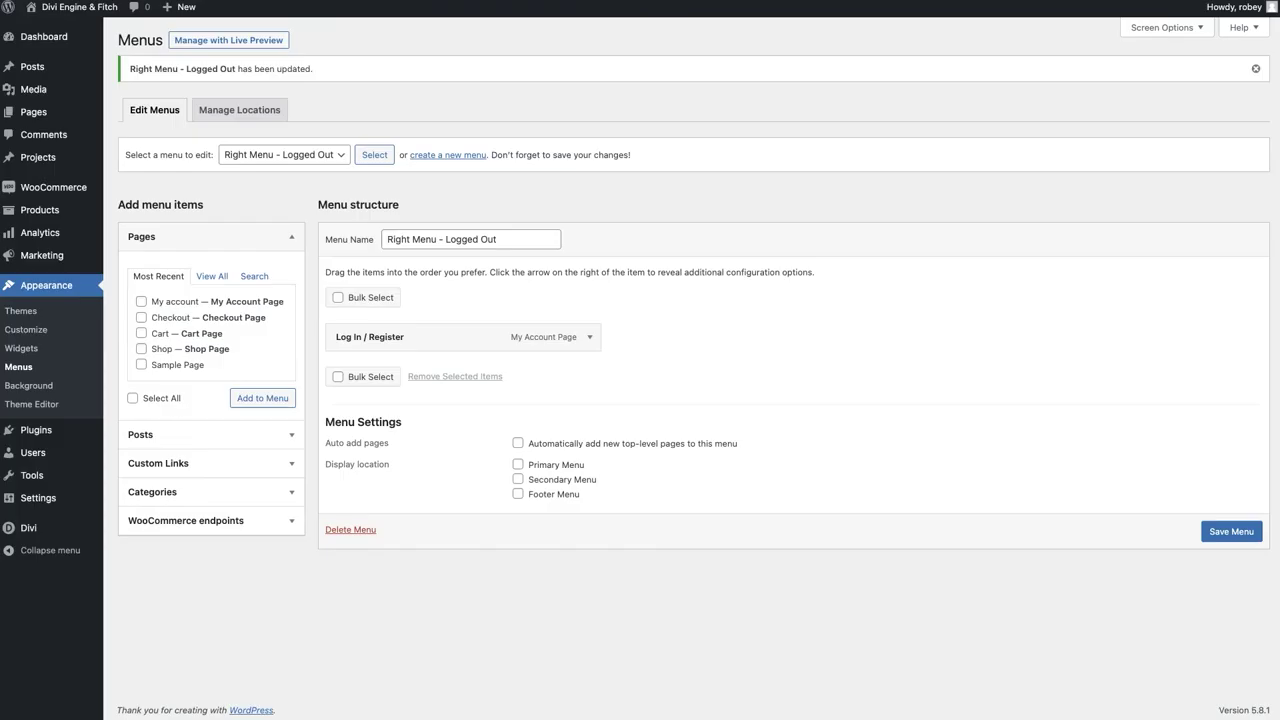
# Duplicate the My account menu module in the global header and assign the Right Menu - Logged Out menu to the lower copy
pyautogui.click(300, 156)
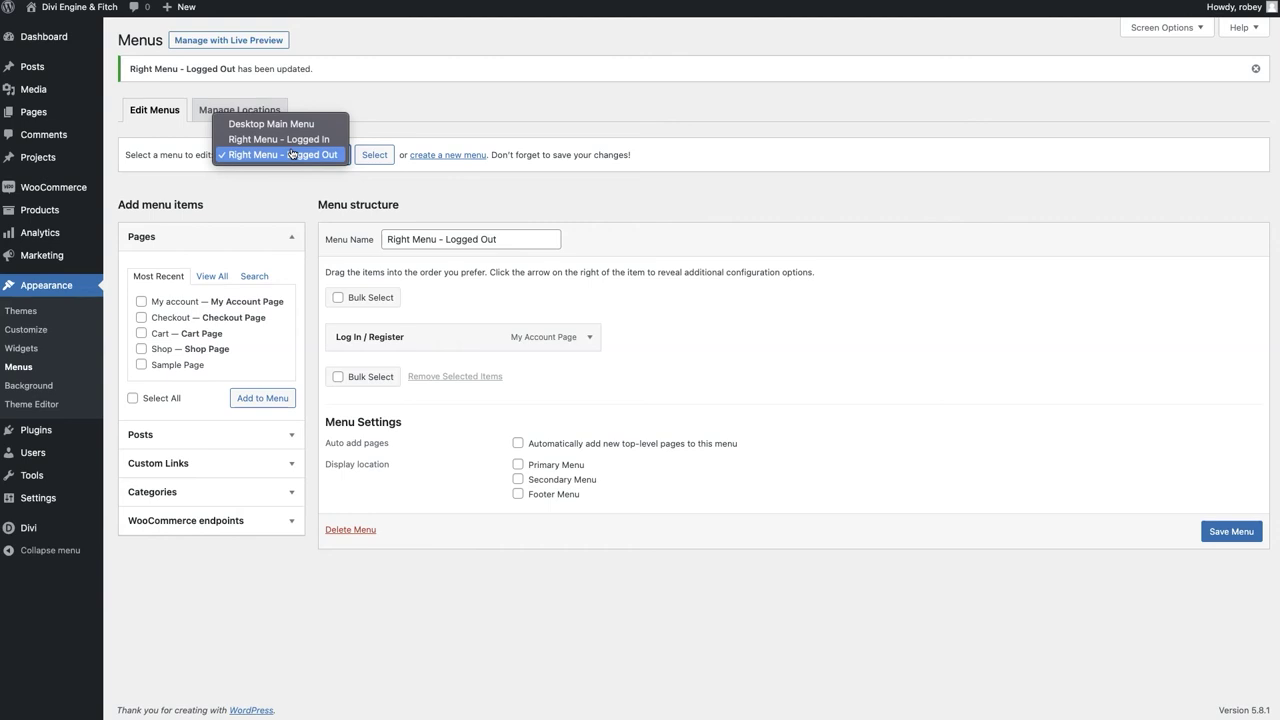
pyautogui.click(305, 40)
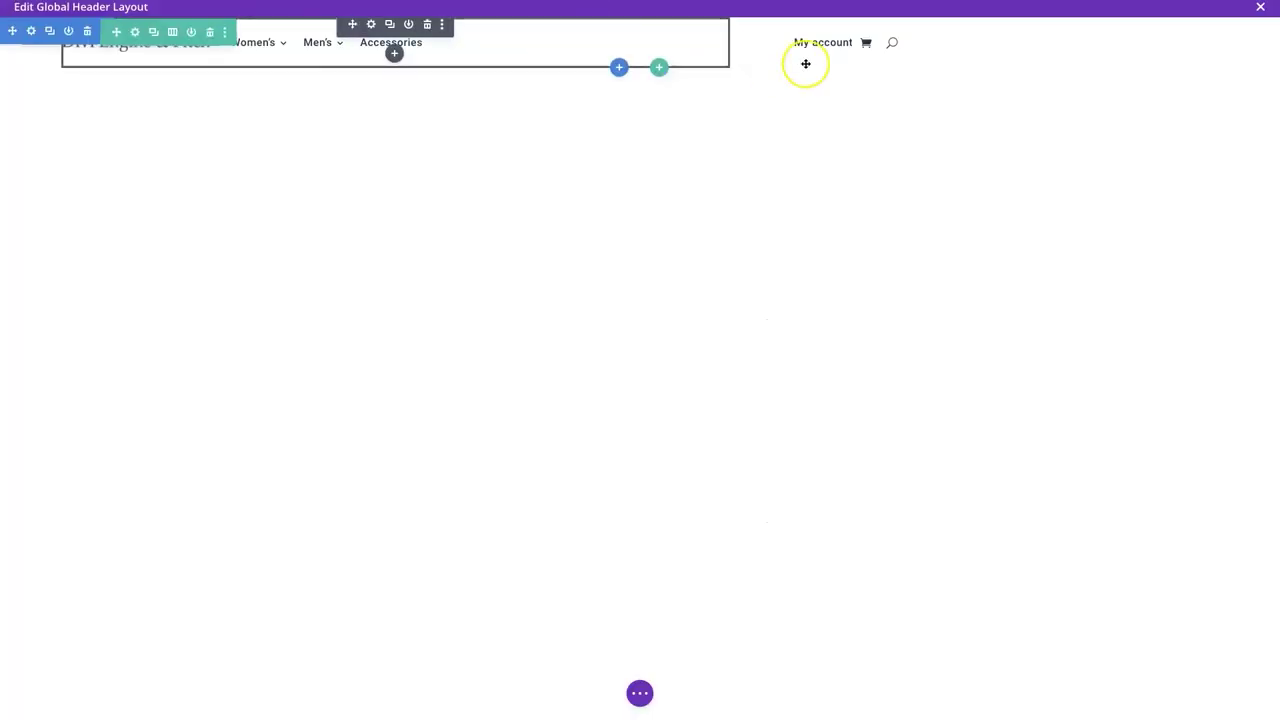
pyautogui.moveTo(829, 43)
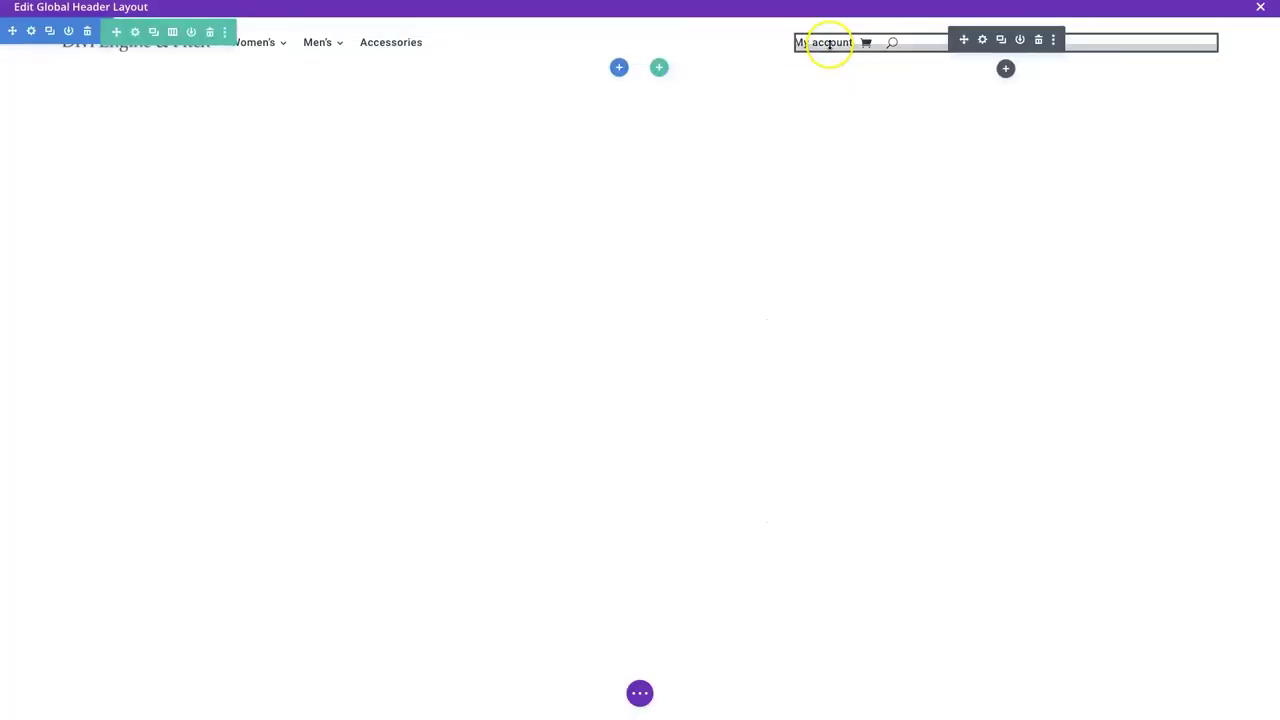
pyautogui.click(1001, 39)
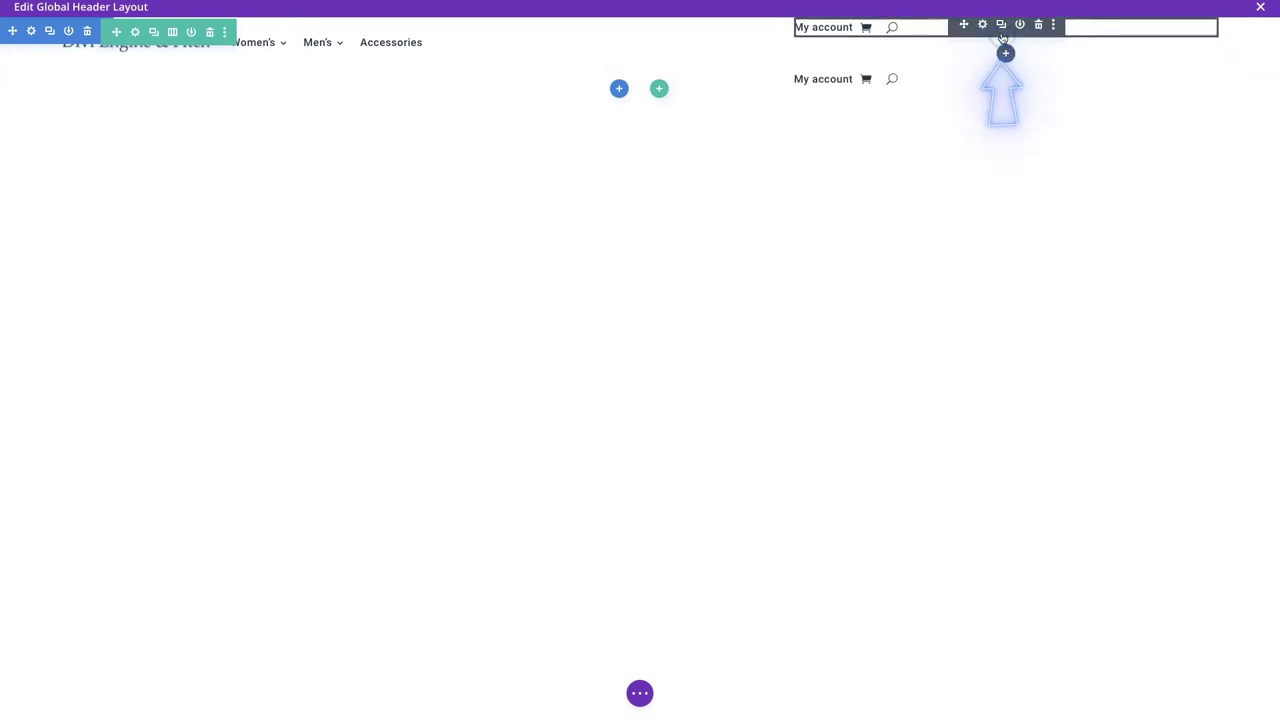
pyautogui.click(983, 75)
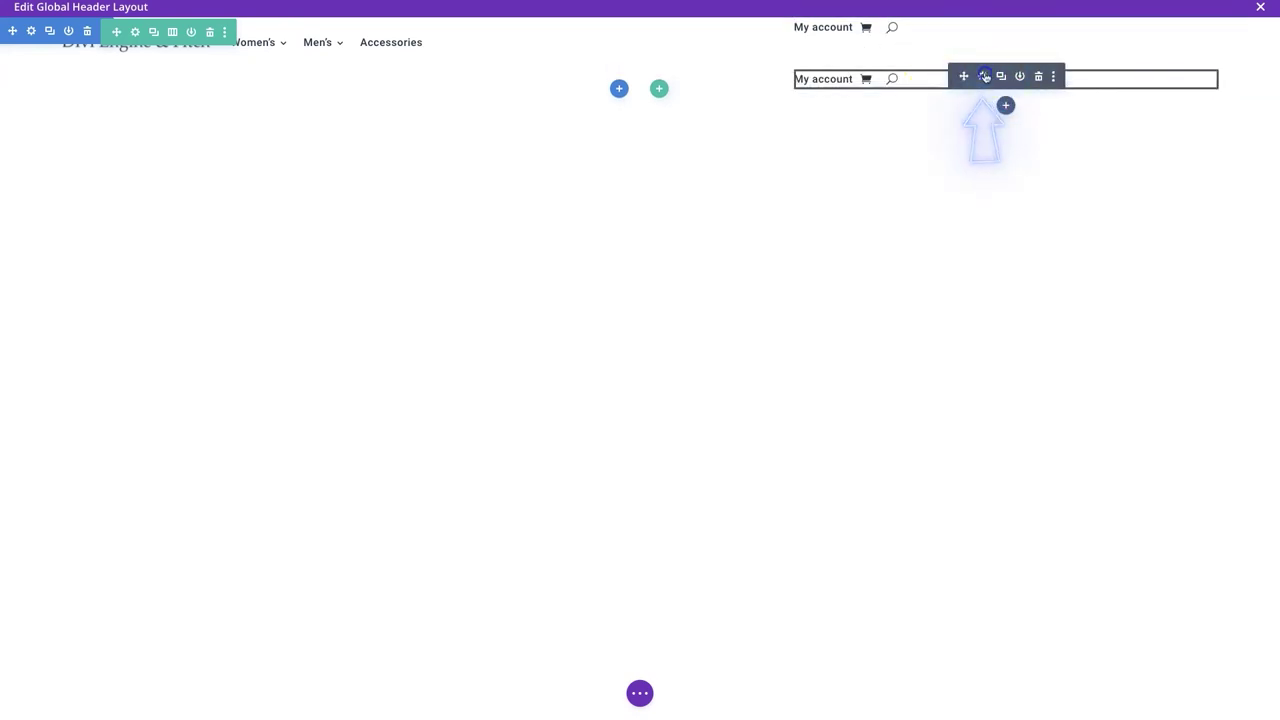
pyautogui.click(509, 410)
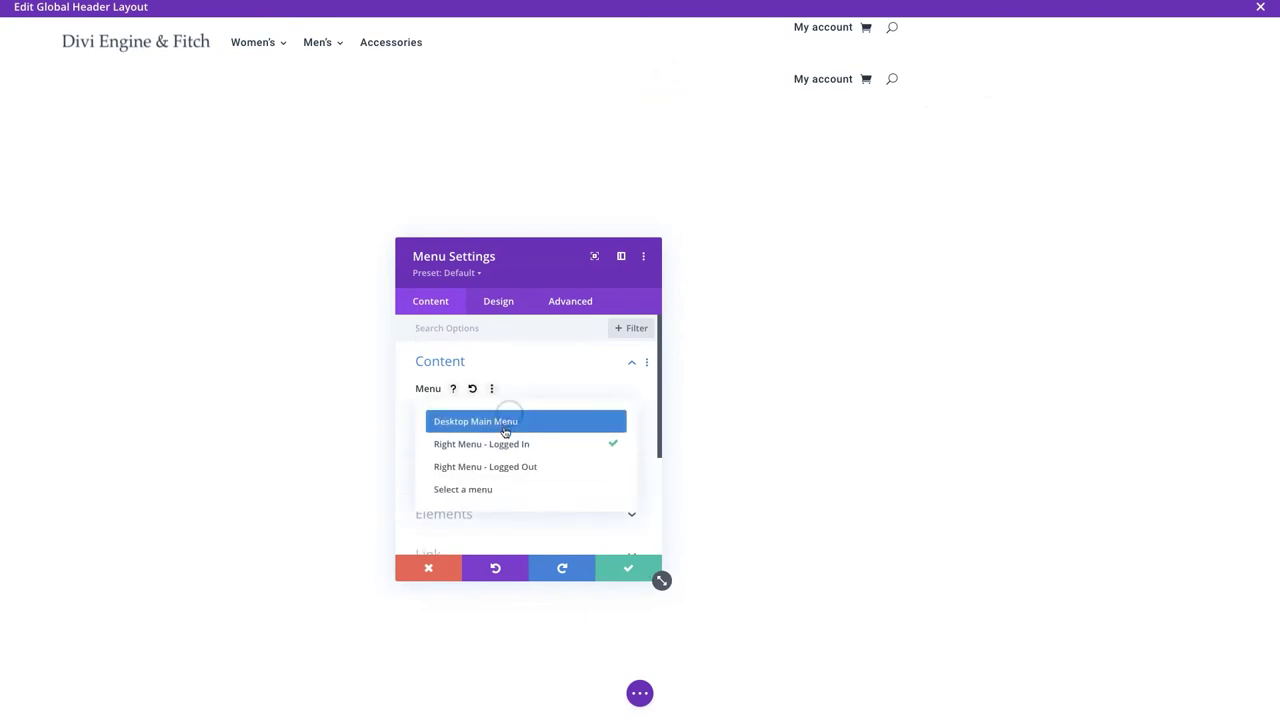
pyautogui.click(499, 467)
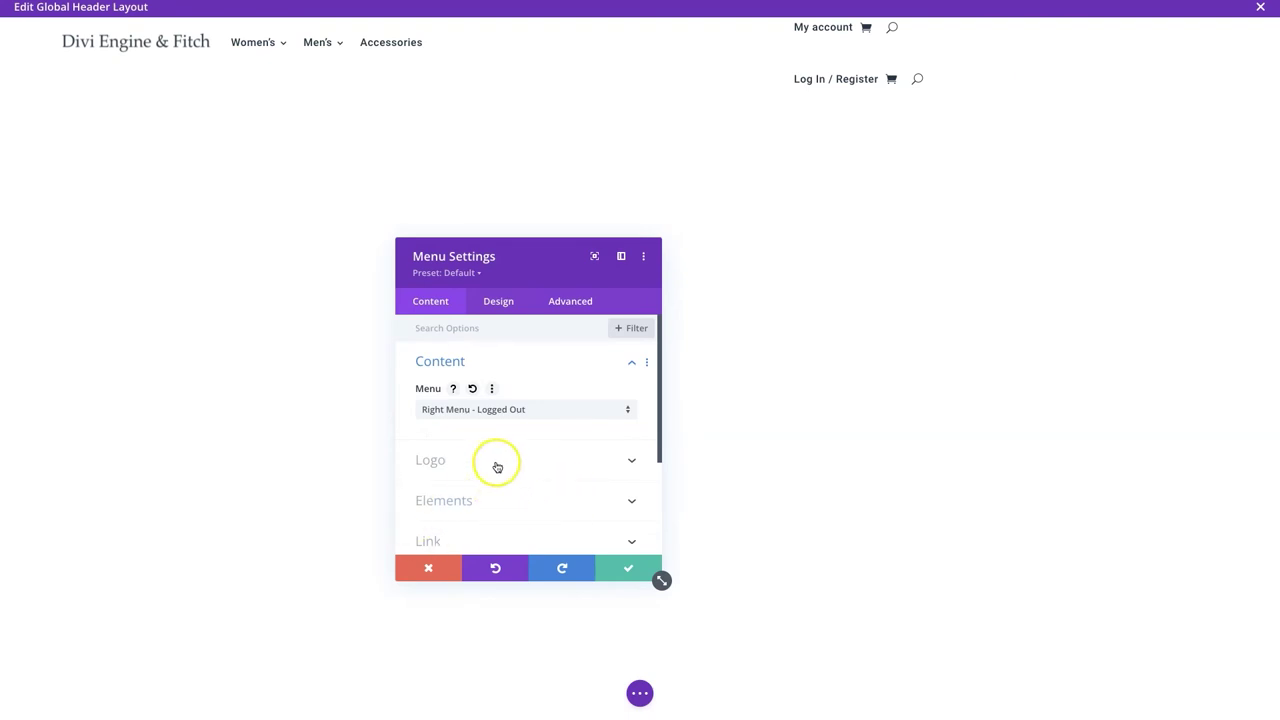
# Change the lower menu module's display condition to User is Logged Out, with the admin label "Logged Out"
pyautogui.click(507, 309)
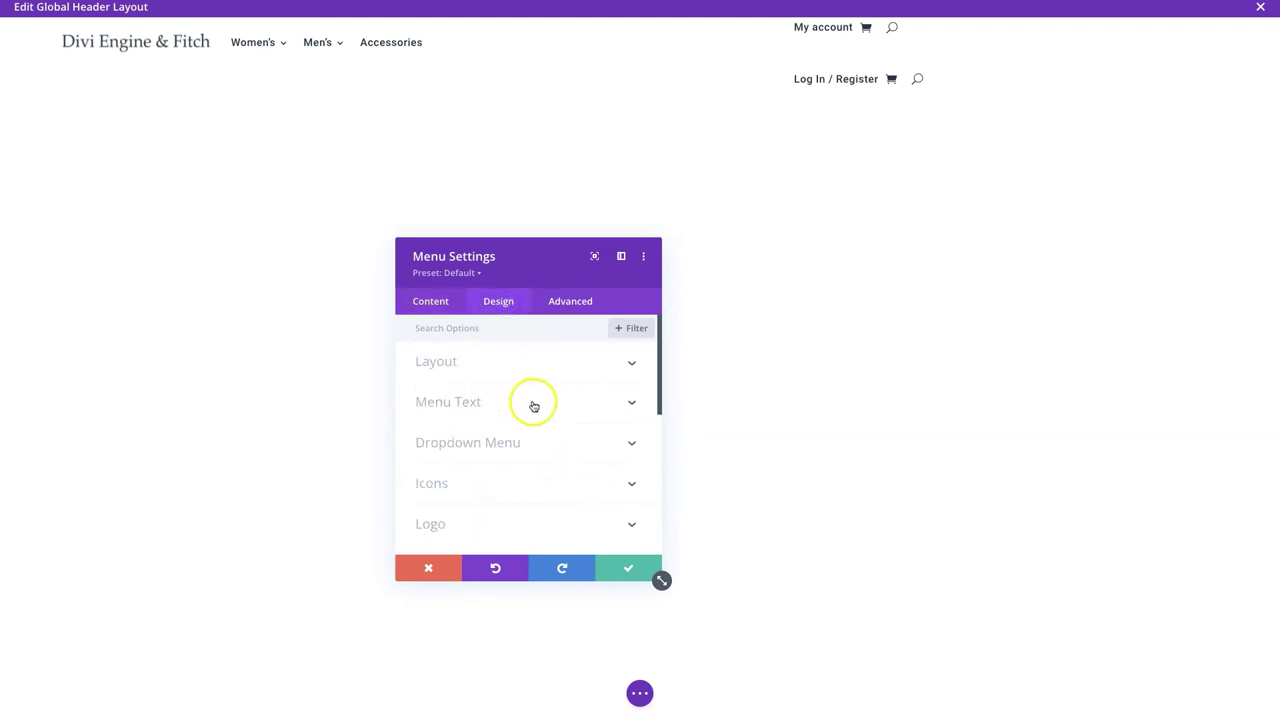
pyautogui.click(572, 302)
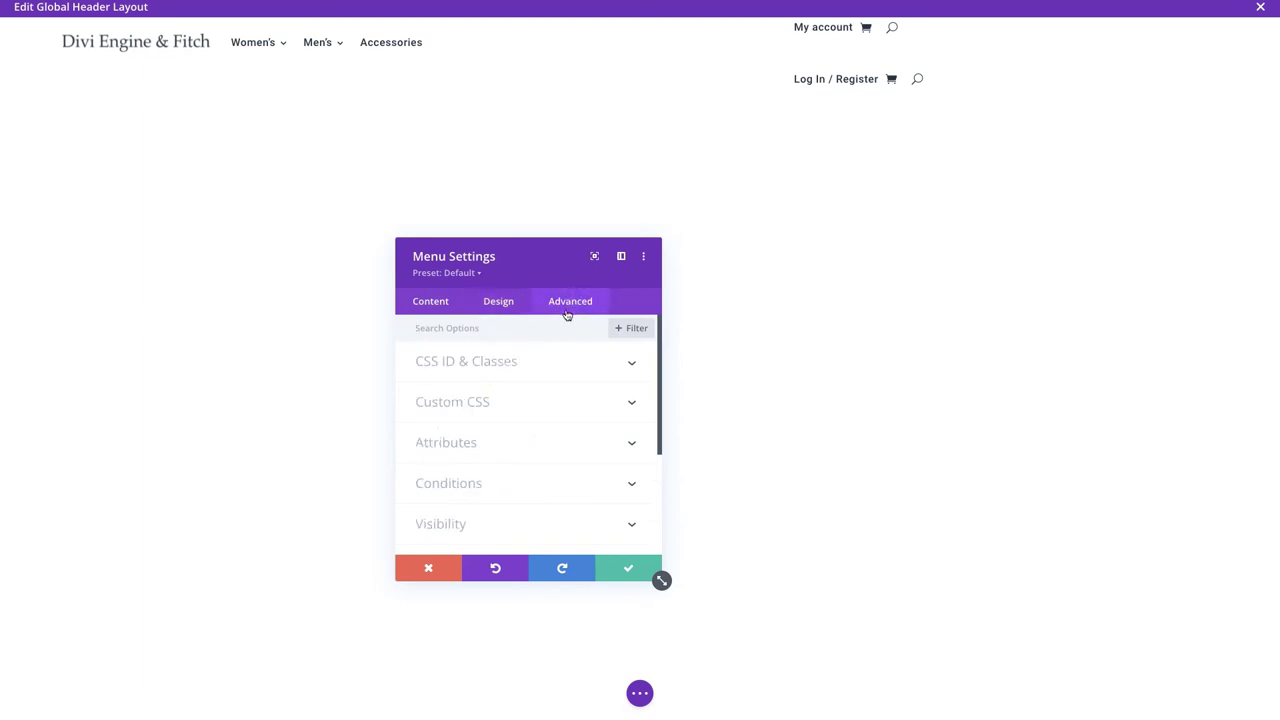
pyautogui.click(466, 417)
pyautogui.scroll(-1, 472, 414)
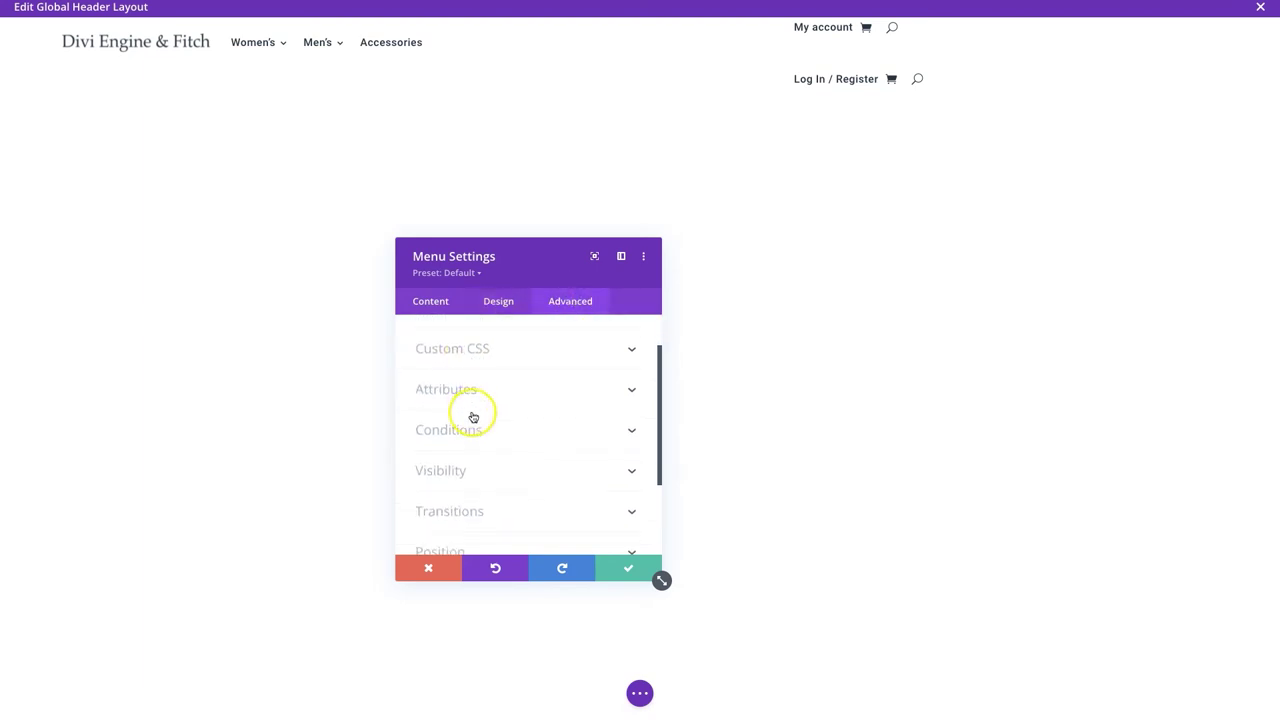
pyautogui.click(471, 424)
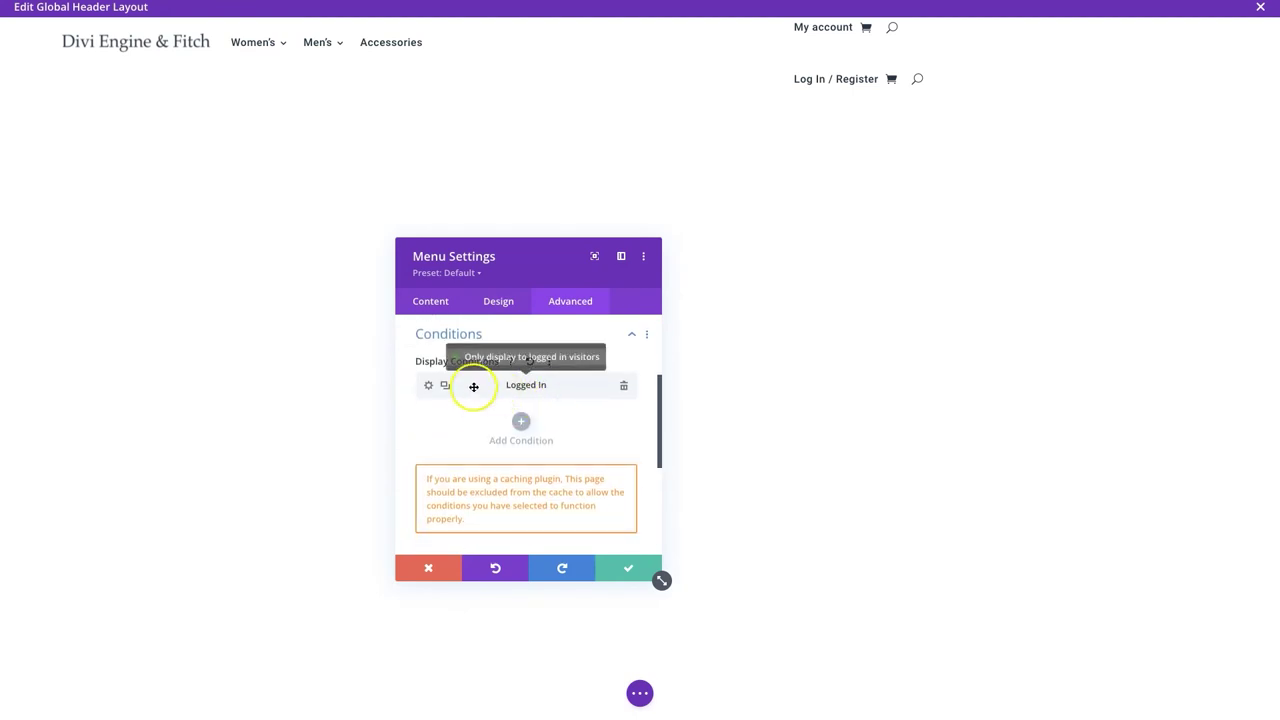
pyautogui.click(428, 386)
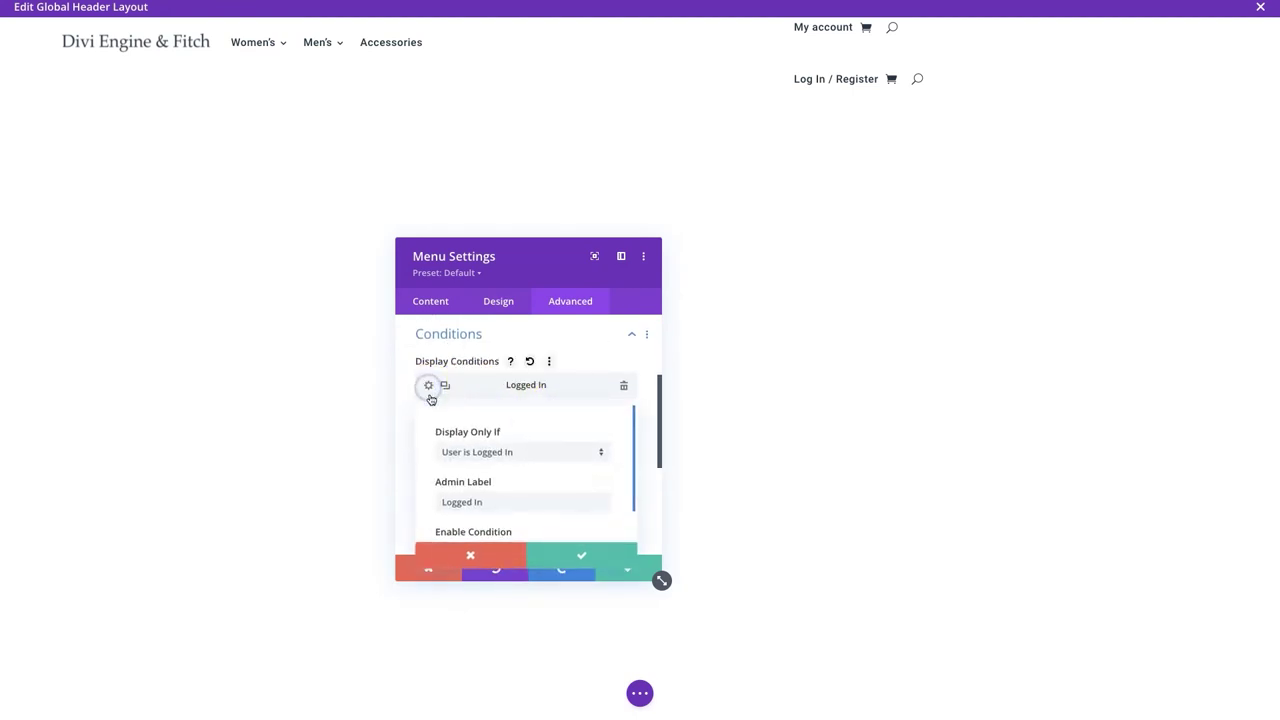
pyautogui.click(455, 456)
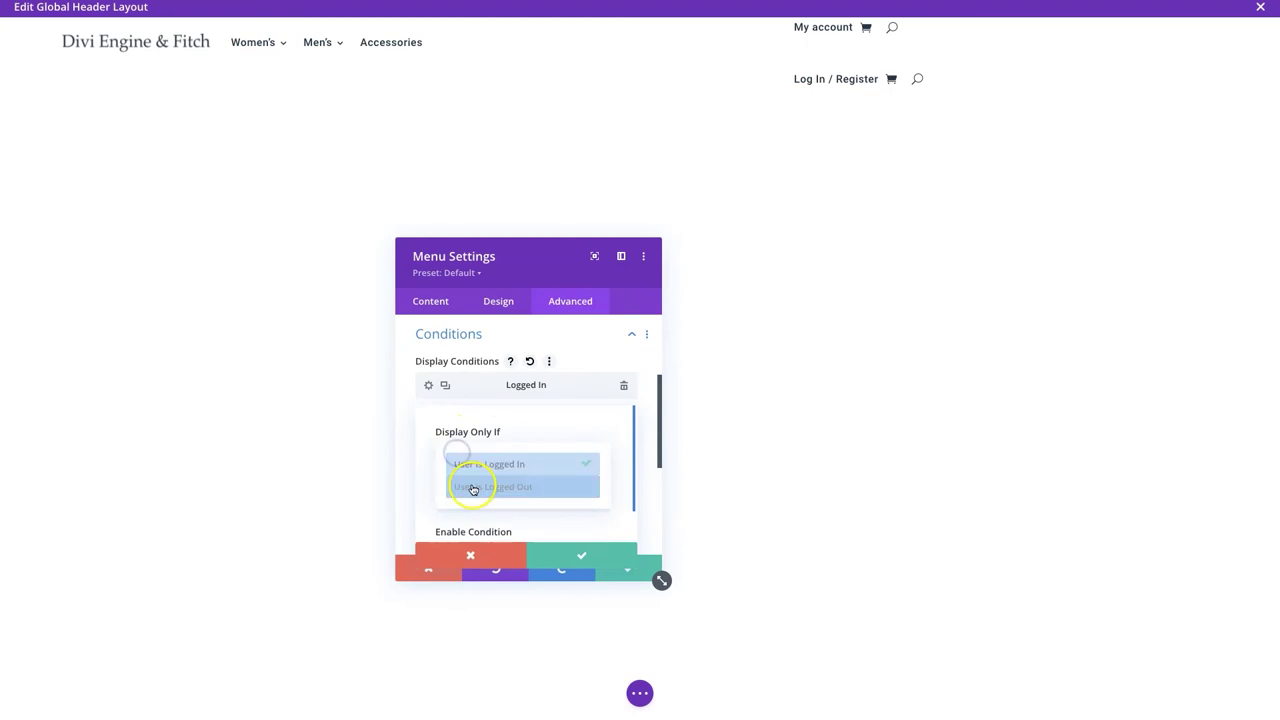
pyautogui.click(472, 486)
pyautogui.scroll(-1, 475, 491)
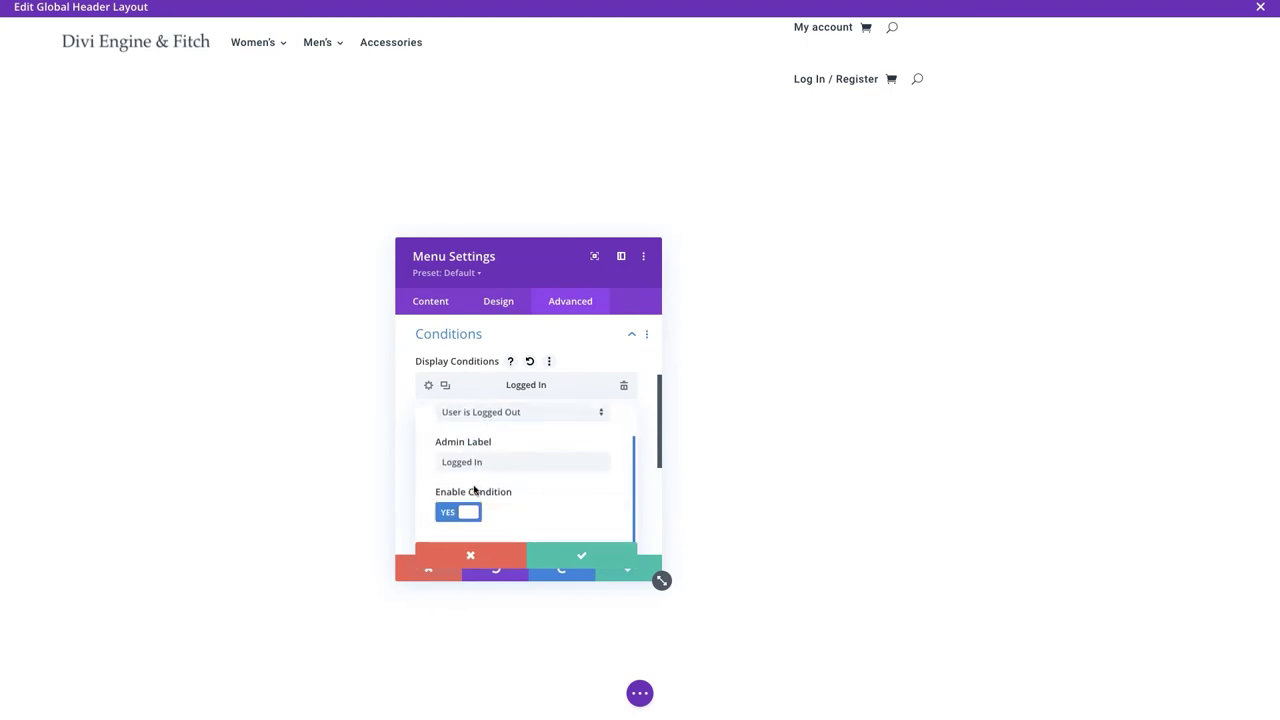
pyautogui.doubleClick(490, 460)
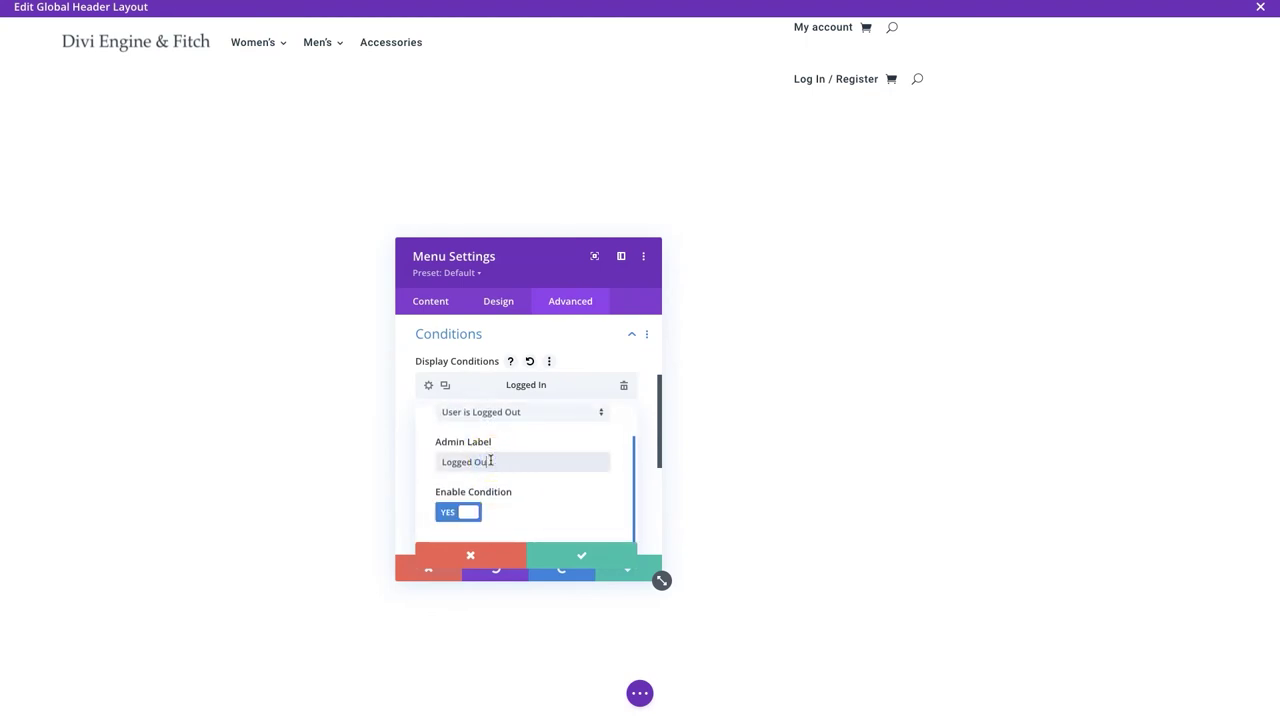
pyautogui.click(576, 552)
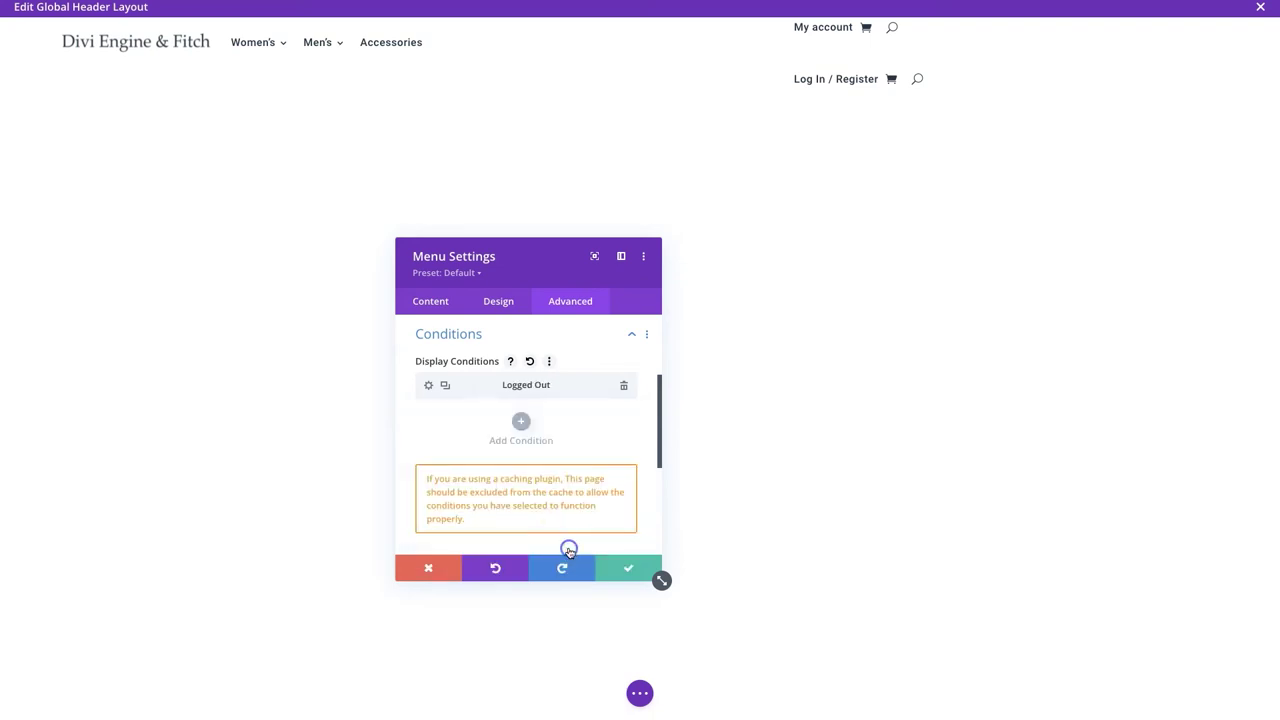
# Save the lower menu module's settings and the global header layout
pyautogui.click(622, 570)
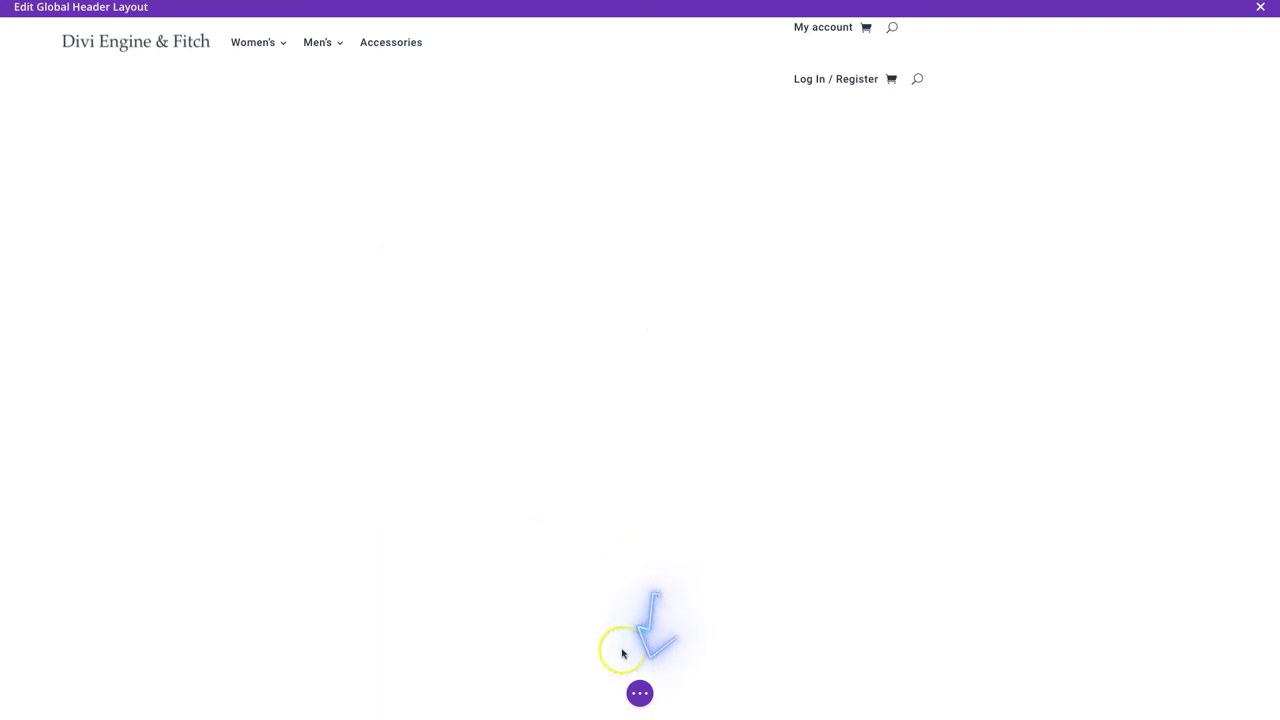
pyautogui.click(640, 693)
pyautogui.click(1244, 693)
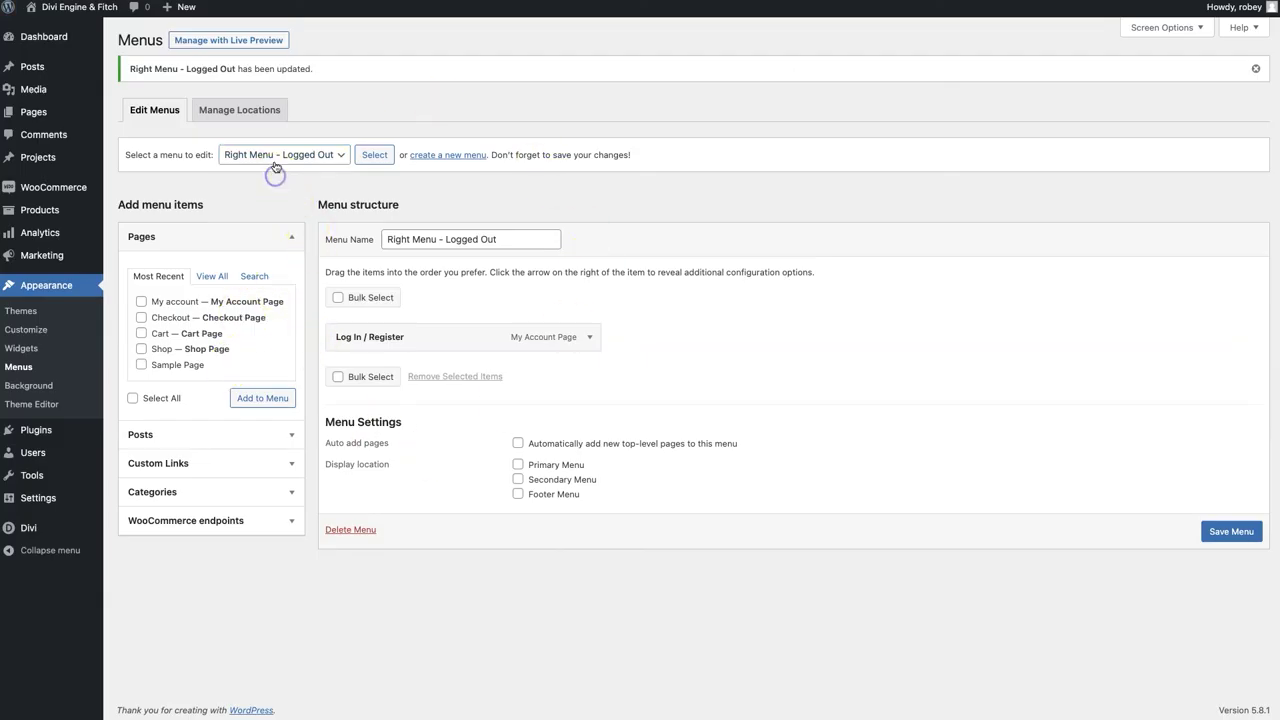
# Relabel the account item in the Right Menu - Logged In menu as "My Account" and save that menu
pyautogui.click(274, 158)
pyautogui.click(277, 136)
pyautogui.click(379, 151)
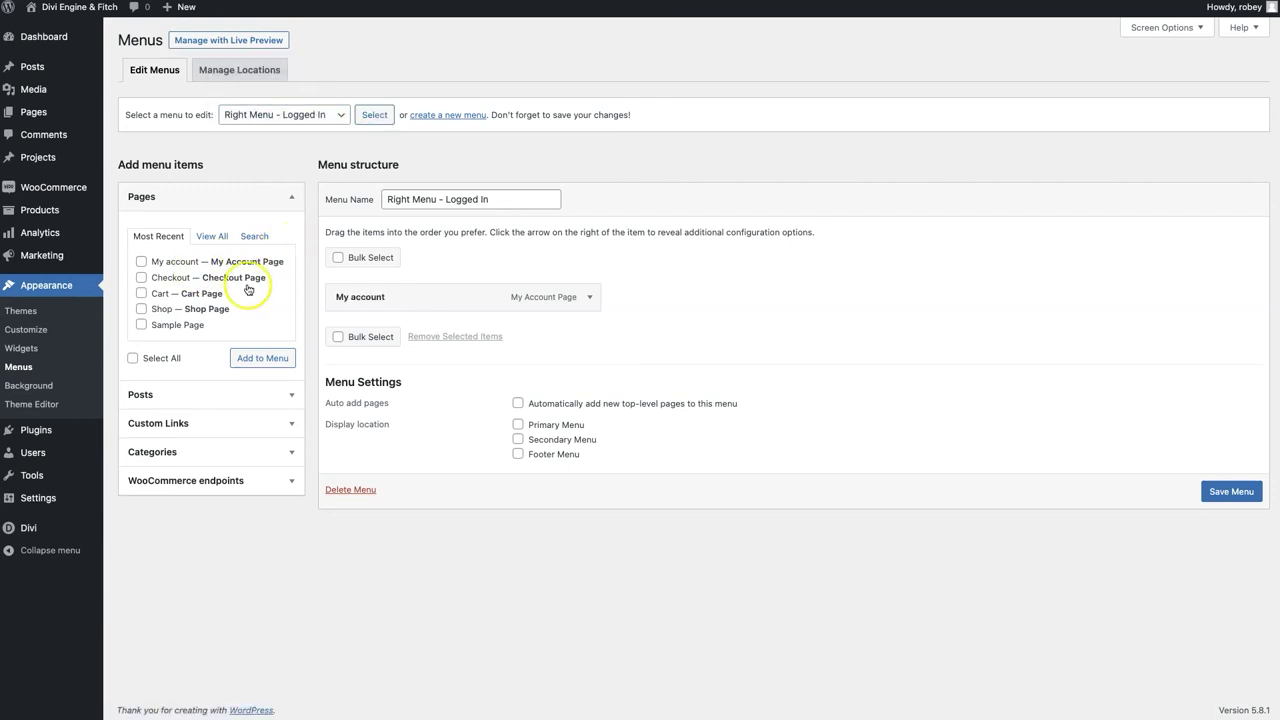
pyautogui.click(590, 297)
pyautogui.click(360, 342)
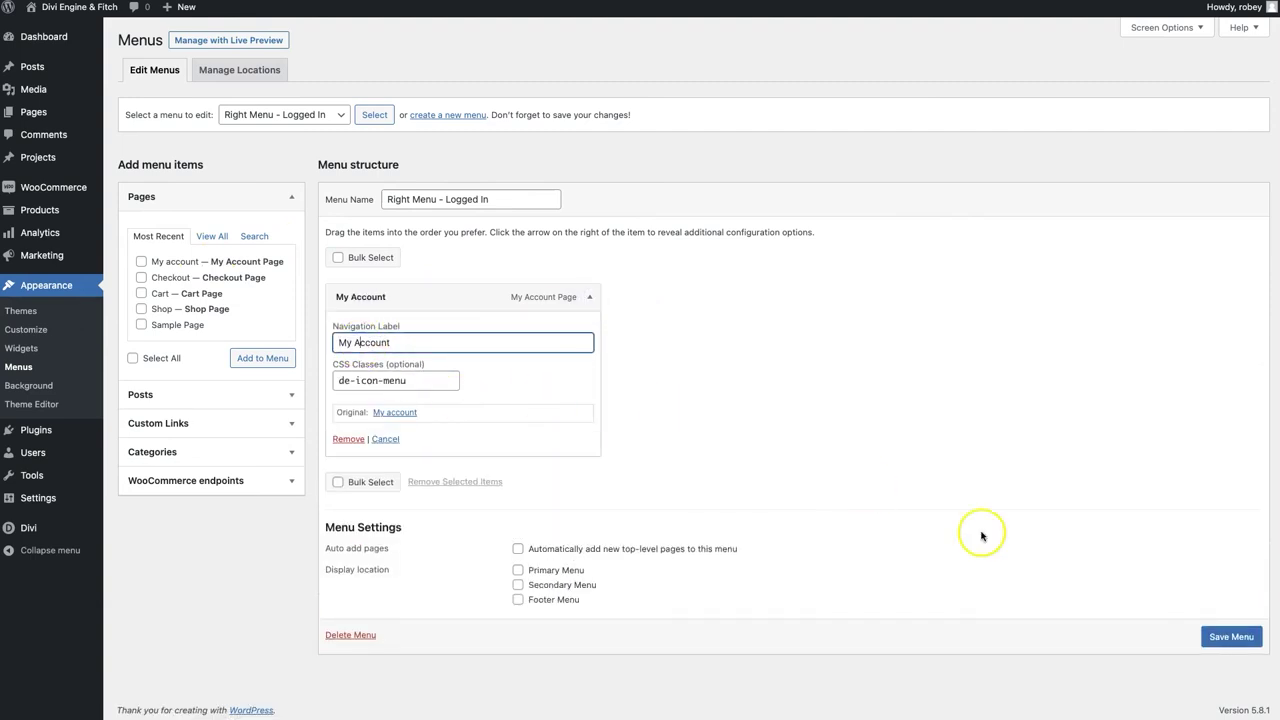
pyautogui.click(1230, 642)
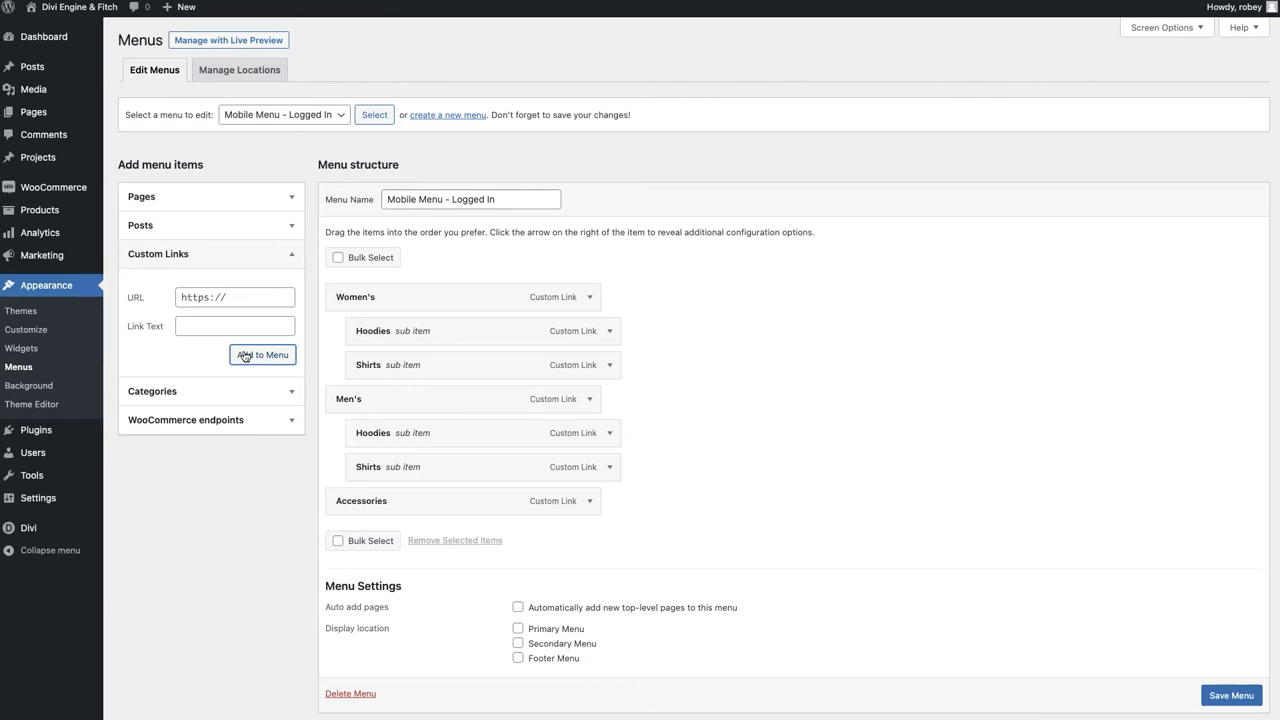
# Add the My account page to the Mobile Menu - Logged In menu and set its navigation label to "My Account"
pyautogui.click(160, 254)
pyautogui.click(171, 197)
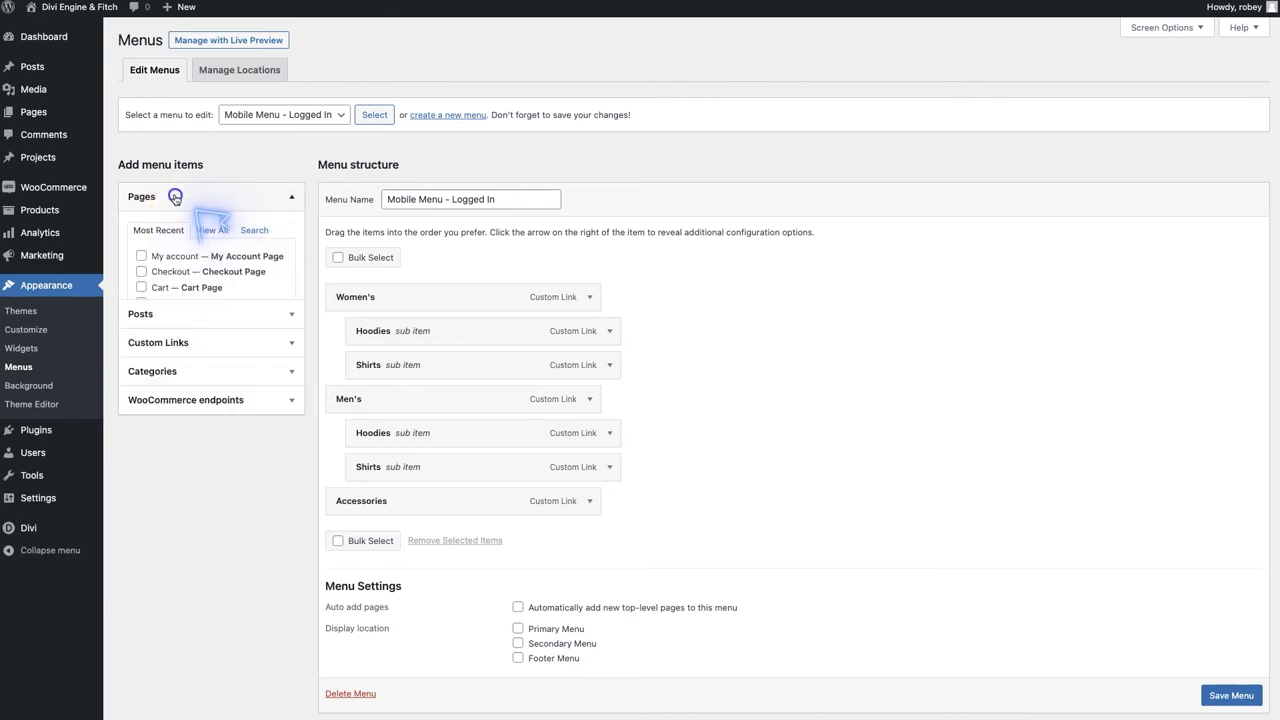
pyautogui.click(163, 261)
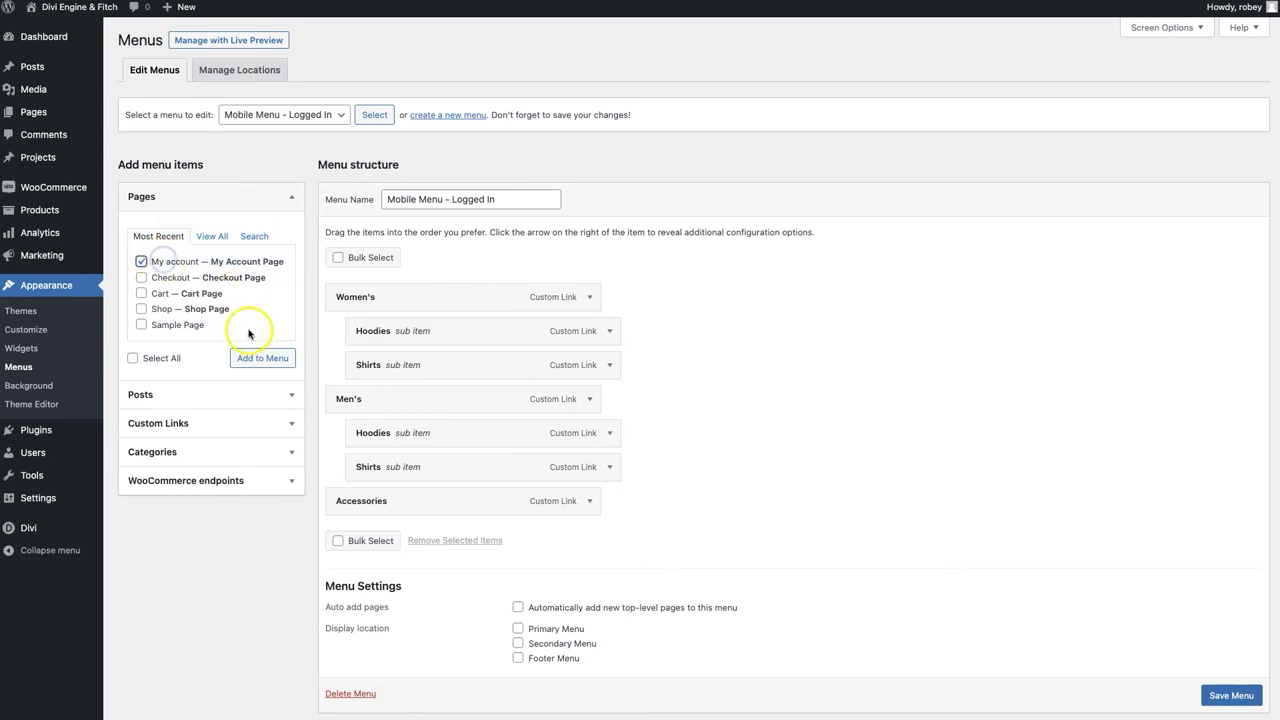
pyautogui.click(260, 358)
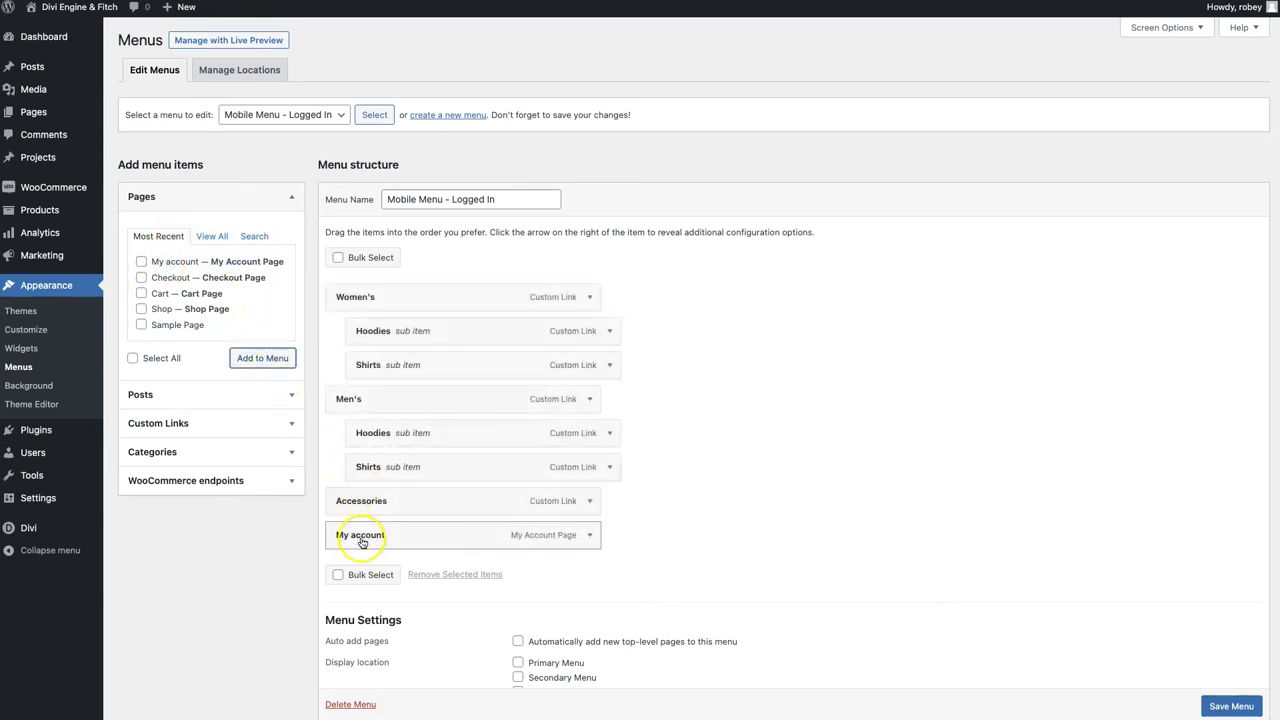
pyautogui.click(589, 536)
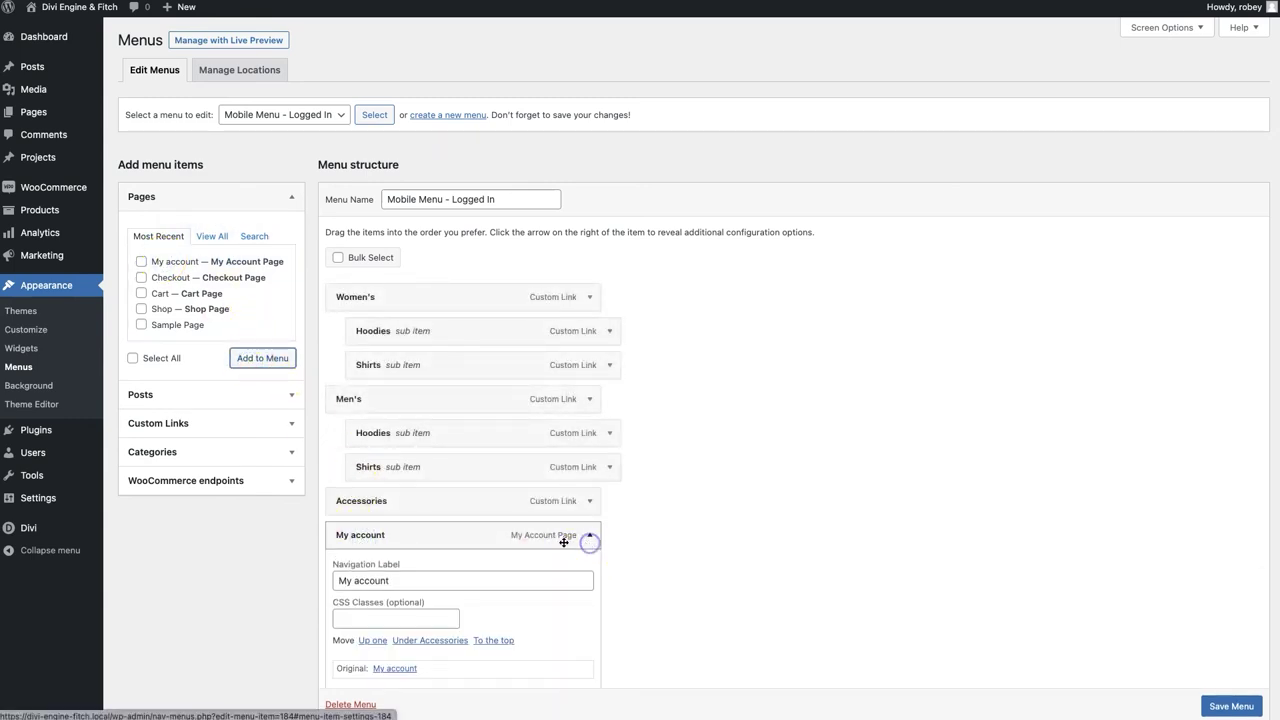
pyautogui.click(357, 579)
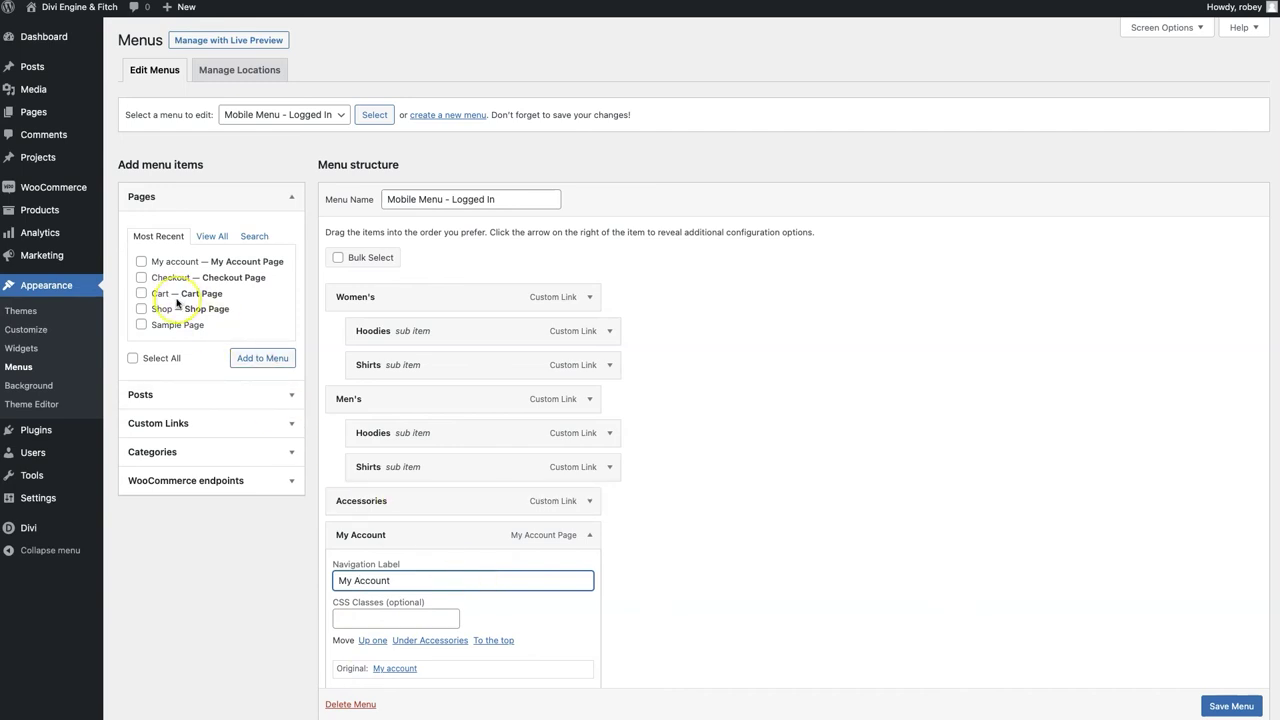
# Add the Cart and Checkout pages to the mobile menu with Checkout as a sub item of Cart, and save the menu
pyautogui.click(141, 294)
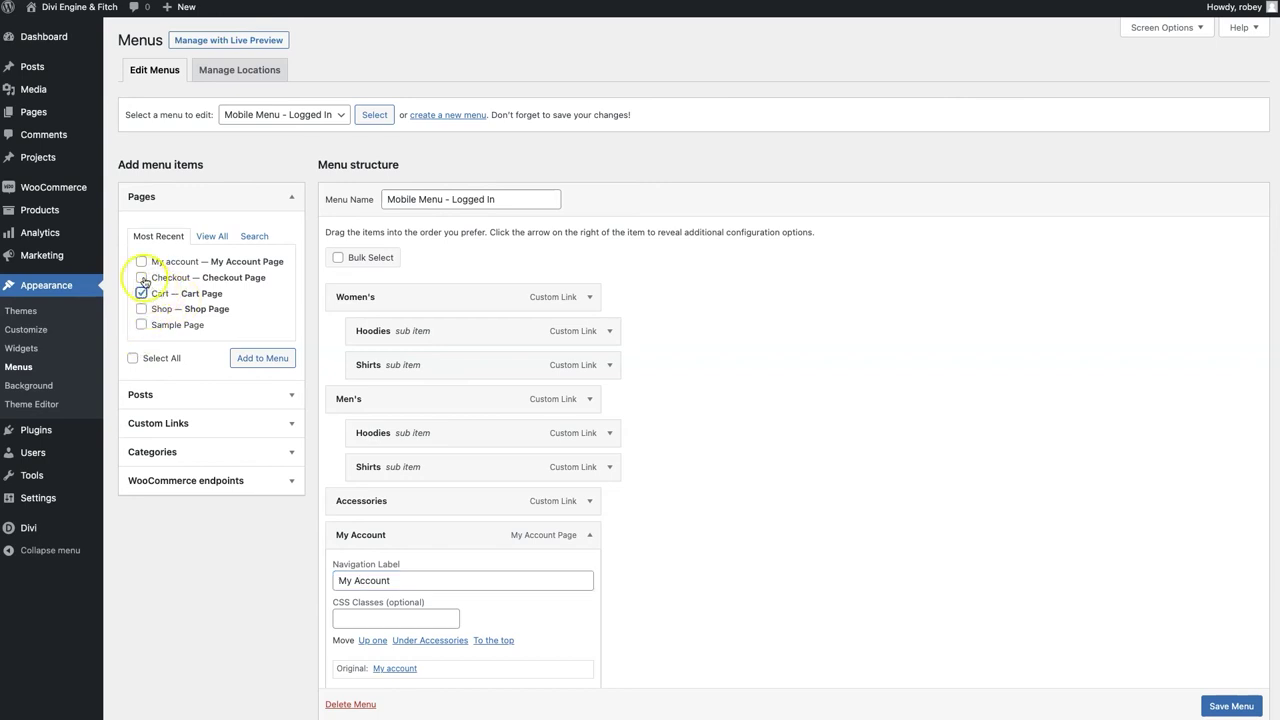
pyautogui.click(243, 358)
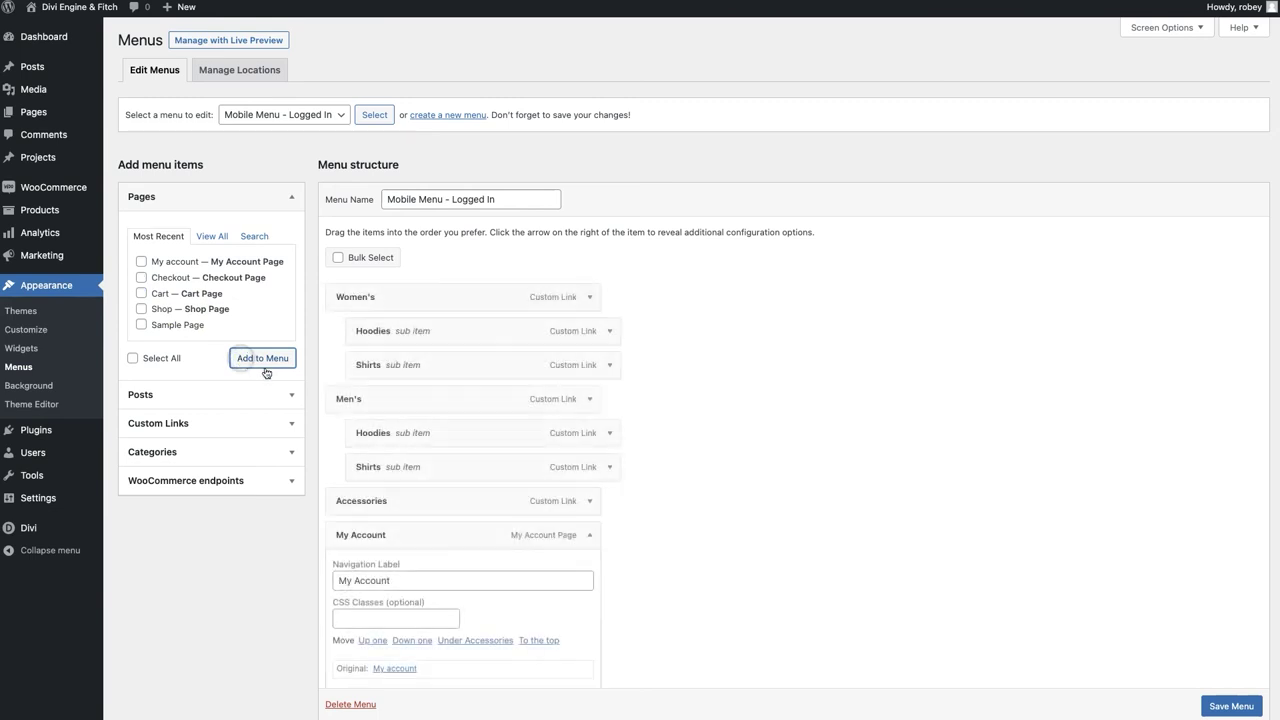
pyautogui.scroll(-5, 466, 514)
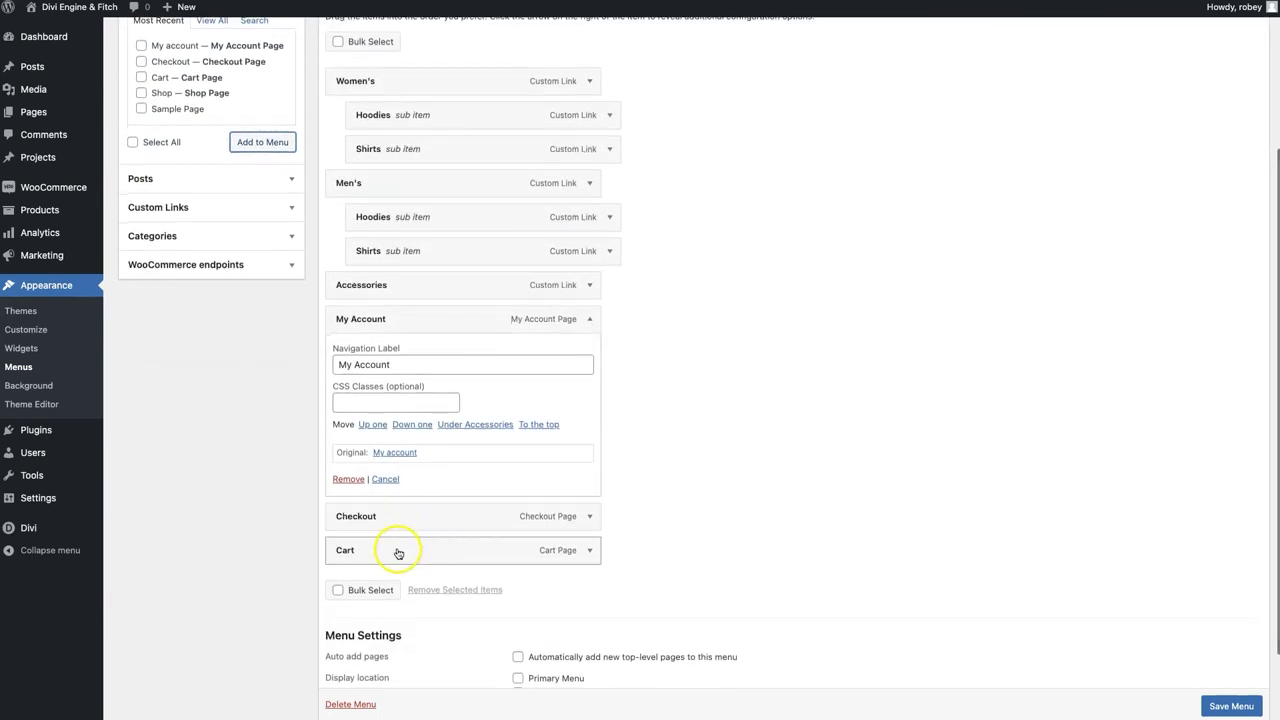
pyautogui.moveTo(391, 518); pyautogui.dragTo(423, 558)
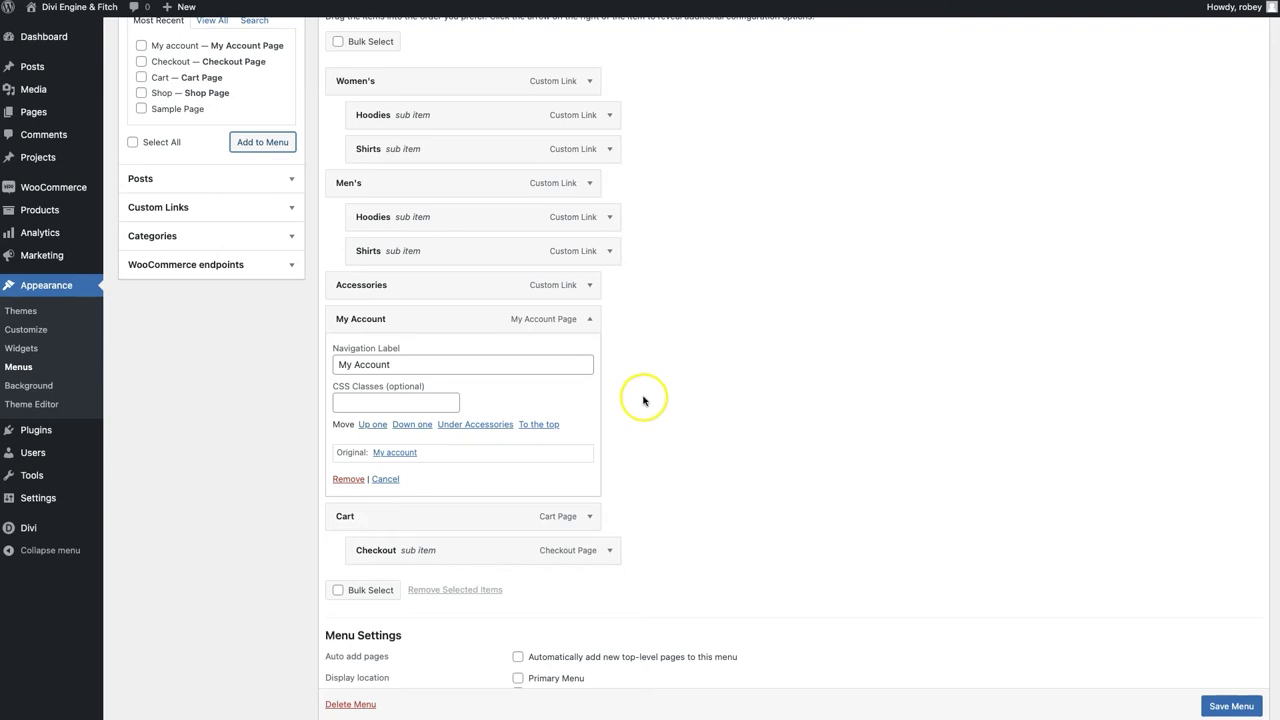
pyautogui.click(1231, 706)
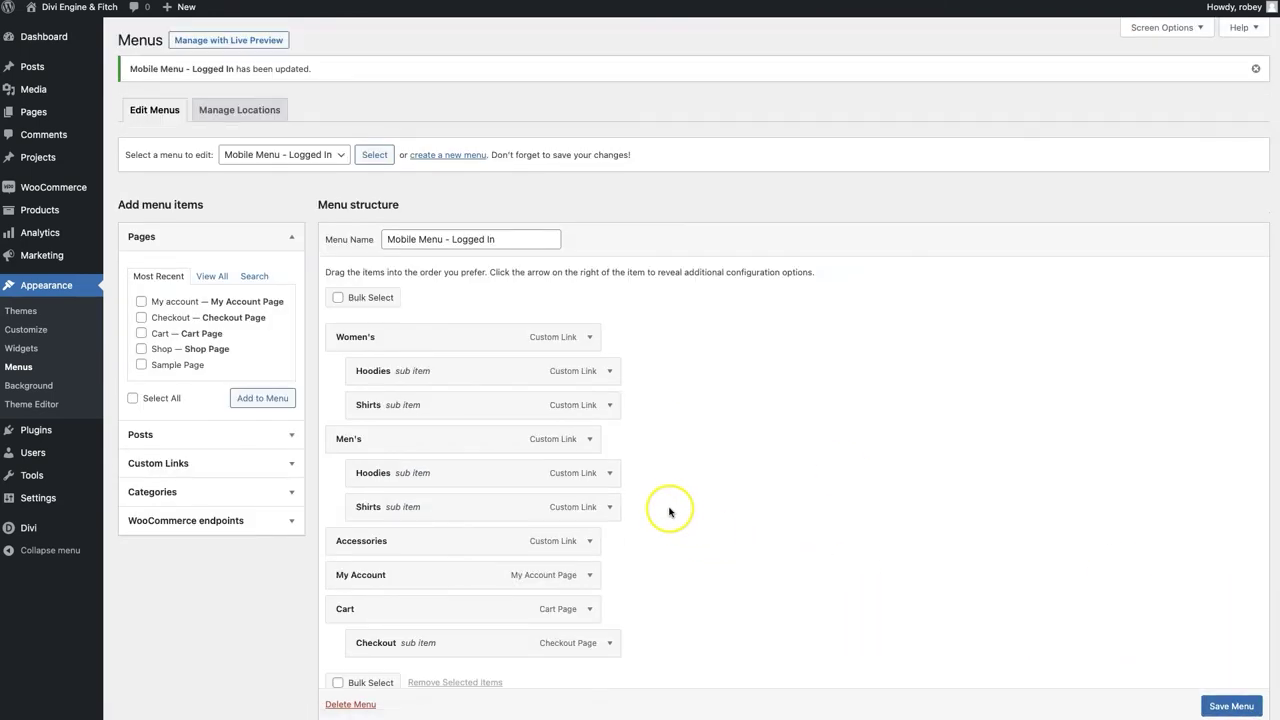
# Create a new menu named "Mobile Menu - Logged Out"
pyautogui.scroll(-1, 514, 535)
pyautogui.scroll(1, 514, 535)
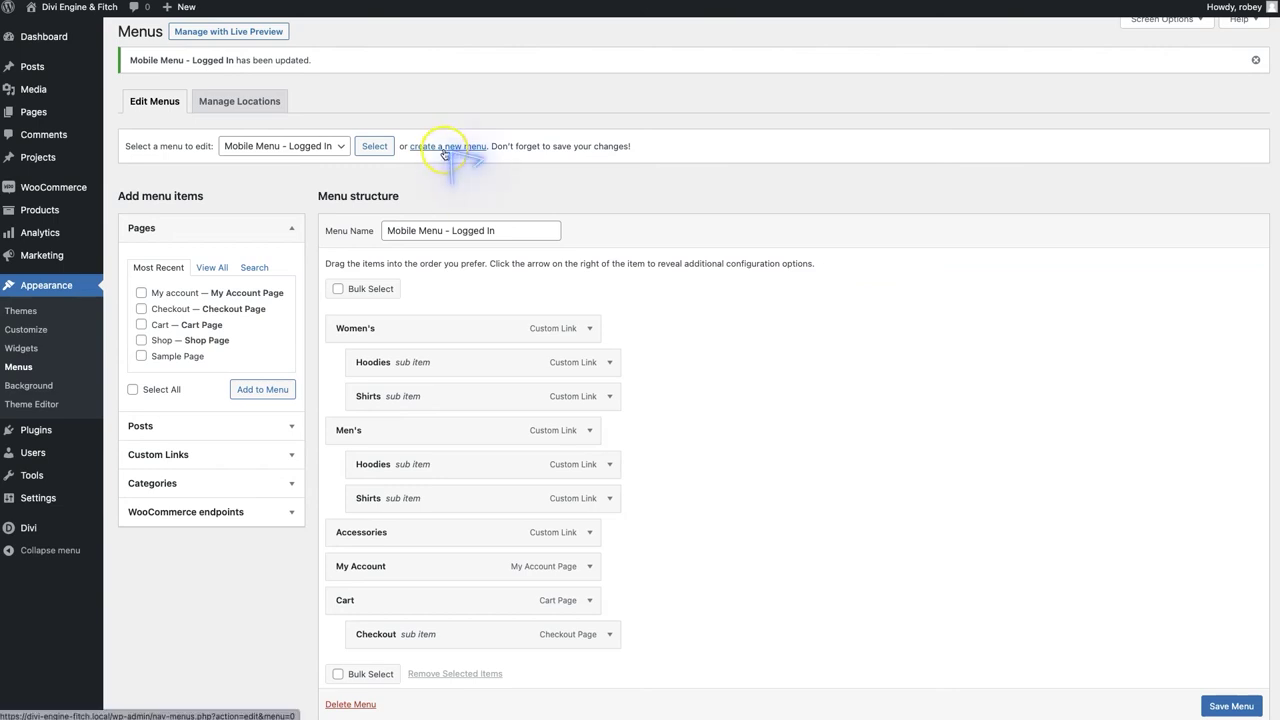
pyautogui.click(445, 150)
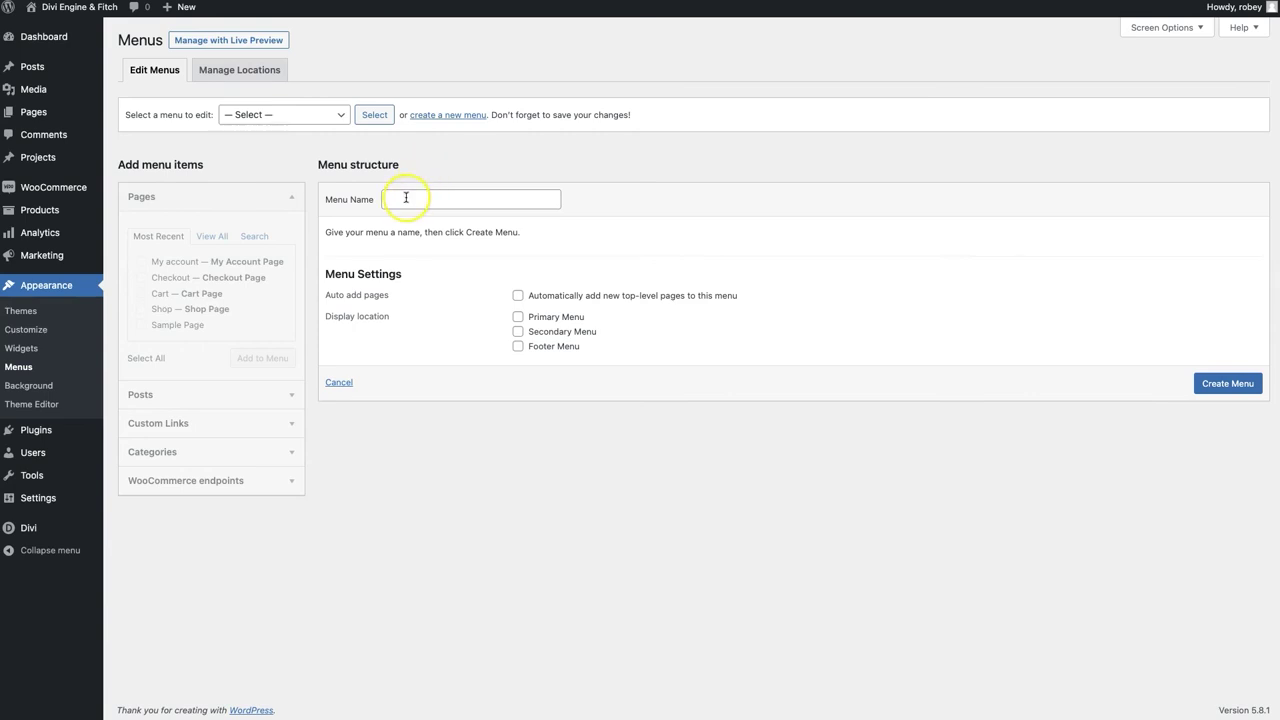
pyautogui.write('Mobile Menu -')
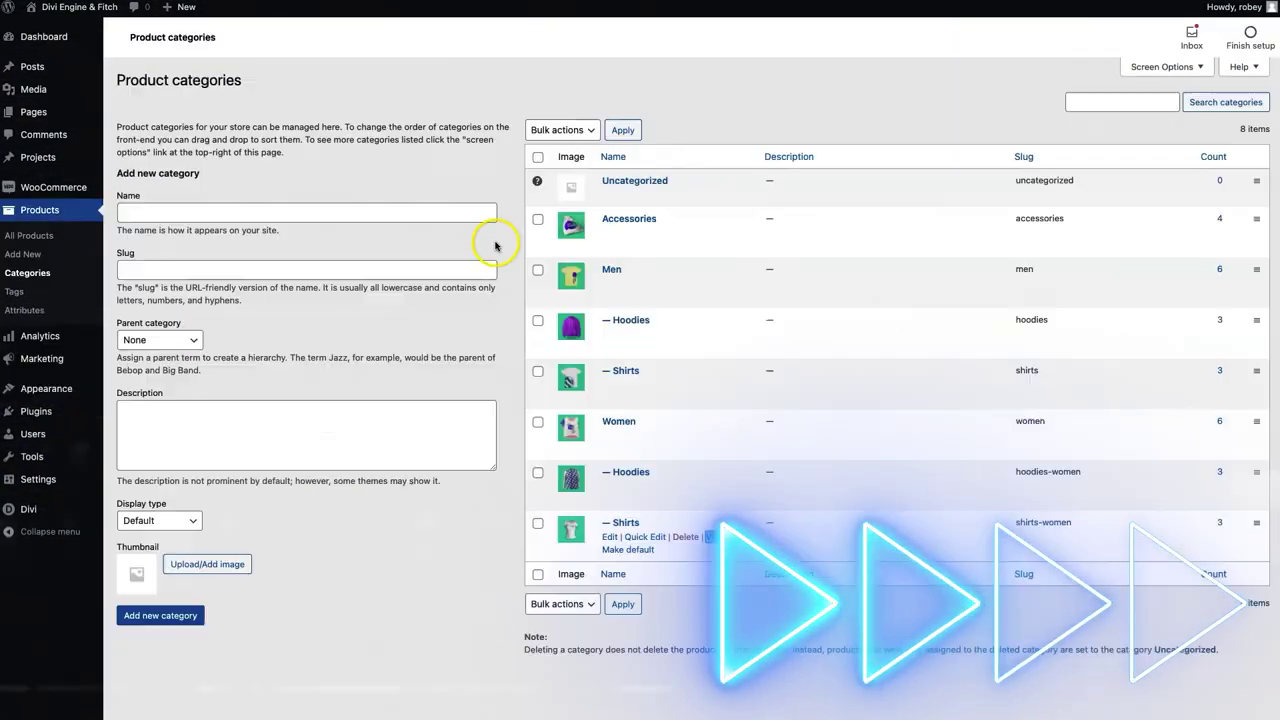
# Add custom links to the logged-out mobile menu: Women's and Men's, each with Hoodies and Shirts sub items, plus Accessories
pyautogui.click(178, 326)
pyautogui.write("Men's")
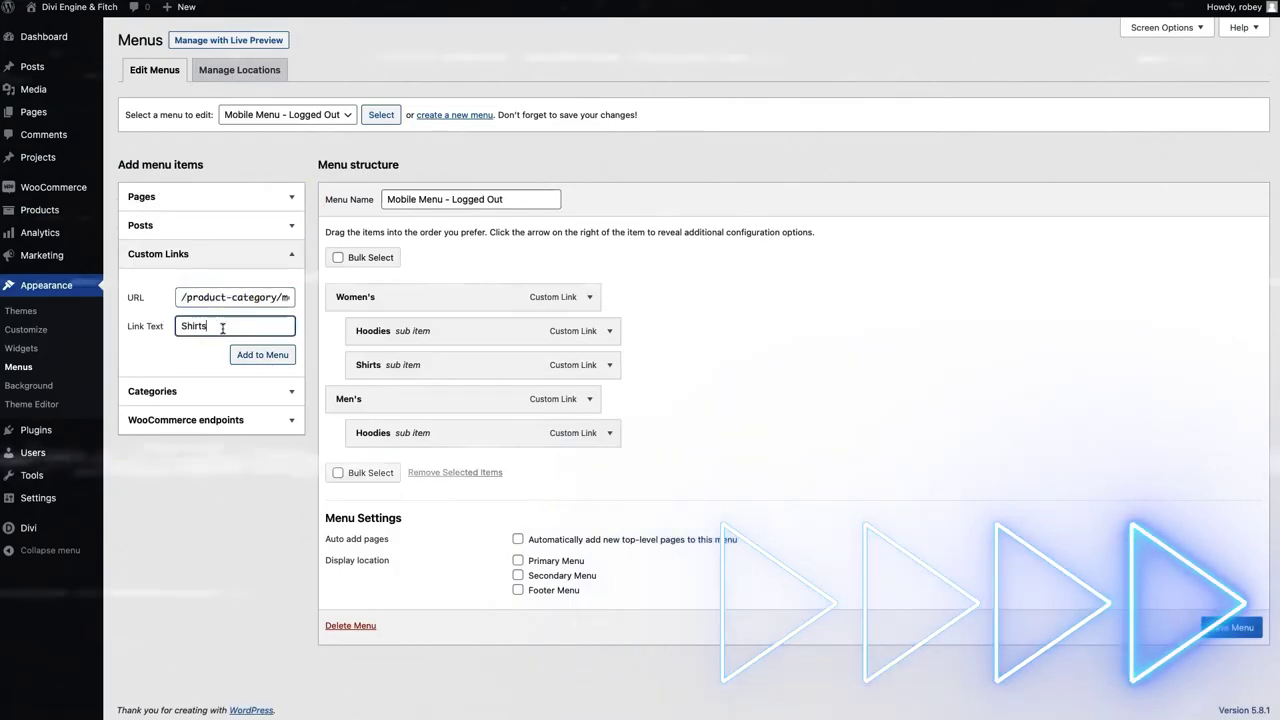
pyautogui.click(262, 355)
pyautogui.click(234, 326)
pyautogui.write('Accessories')
pyautogui.click(262, 355)
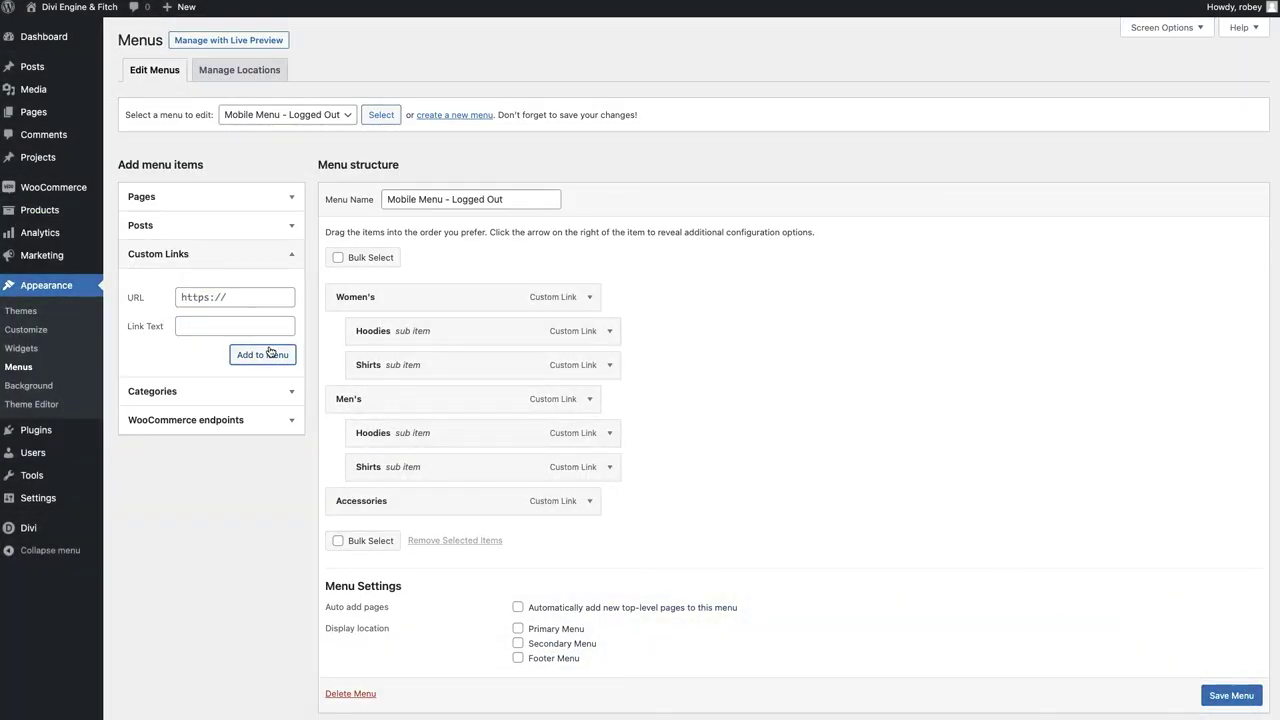
# Add the My account, Checkout and Cart pages to the Mobile Menu - Logged Out menu
pyautogui.click(190, 198)
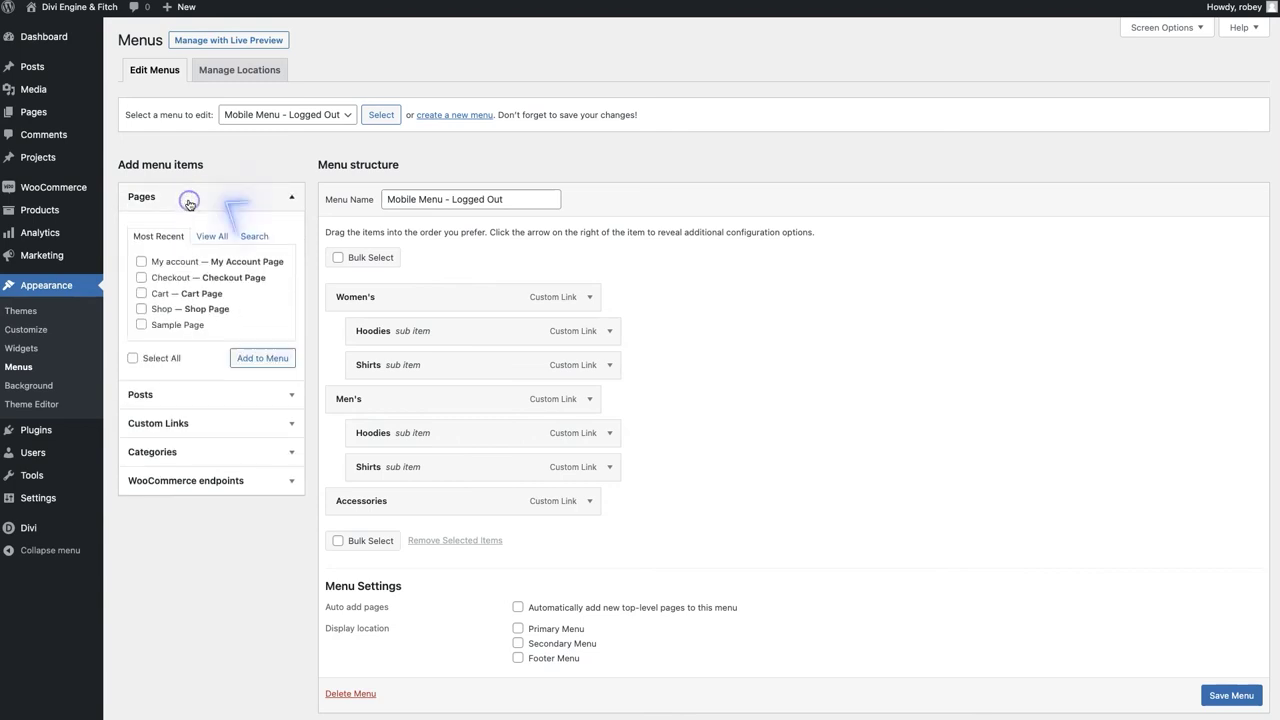
pyautogui.click(183, 261)
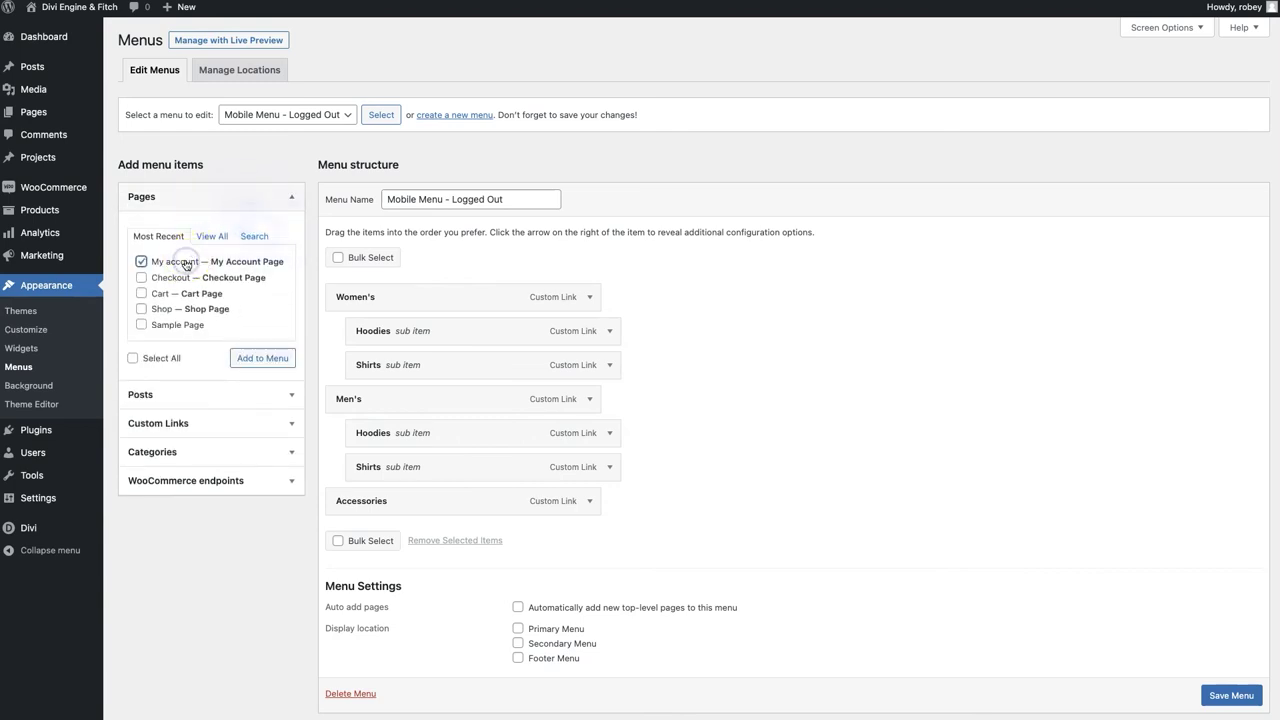
pyautogui.click(168, 279)
pyautogui.click(242, 357)
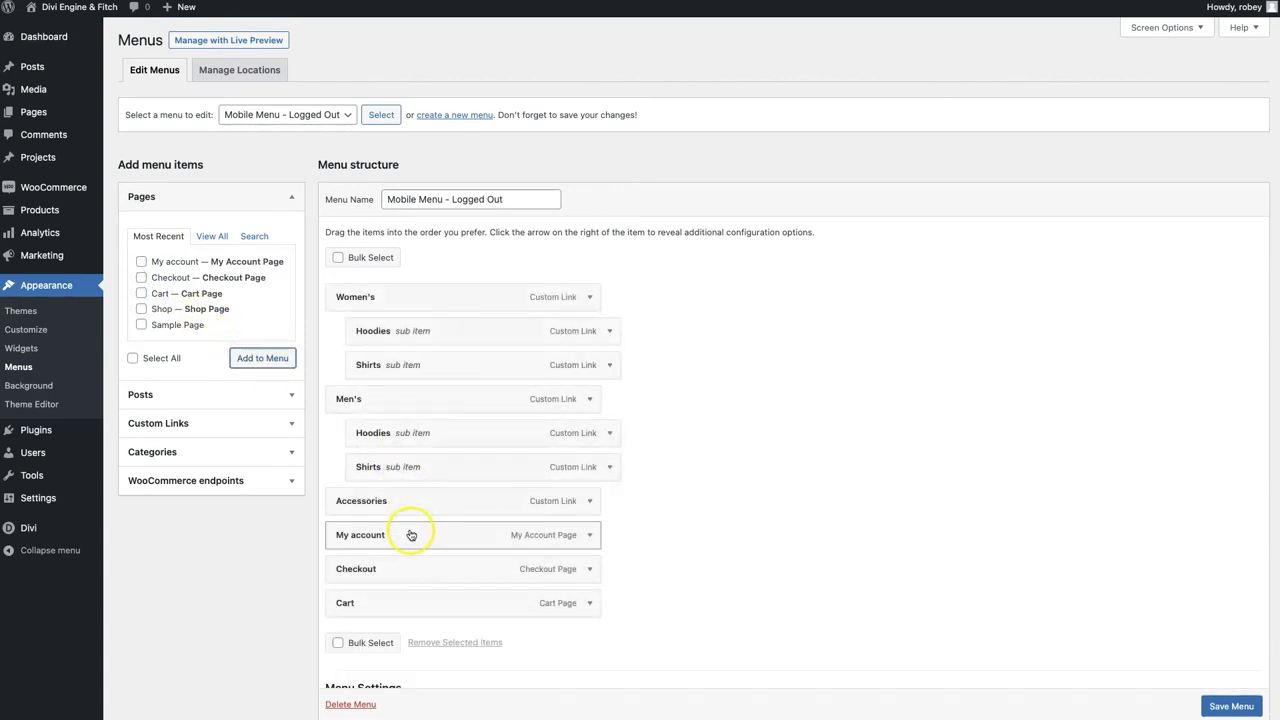
# Set the navigation label of the logged-out mobile menu's My account item to "Log In / Register"
pyautogui.click(589, 535)
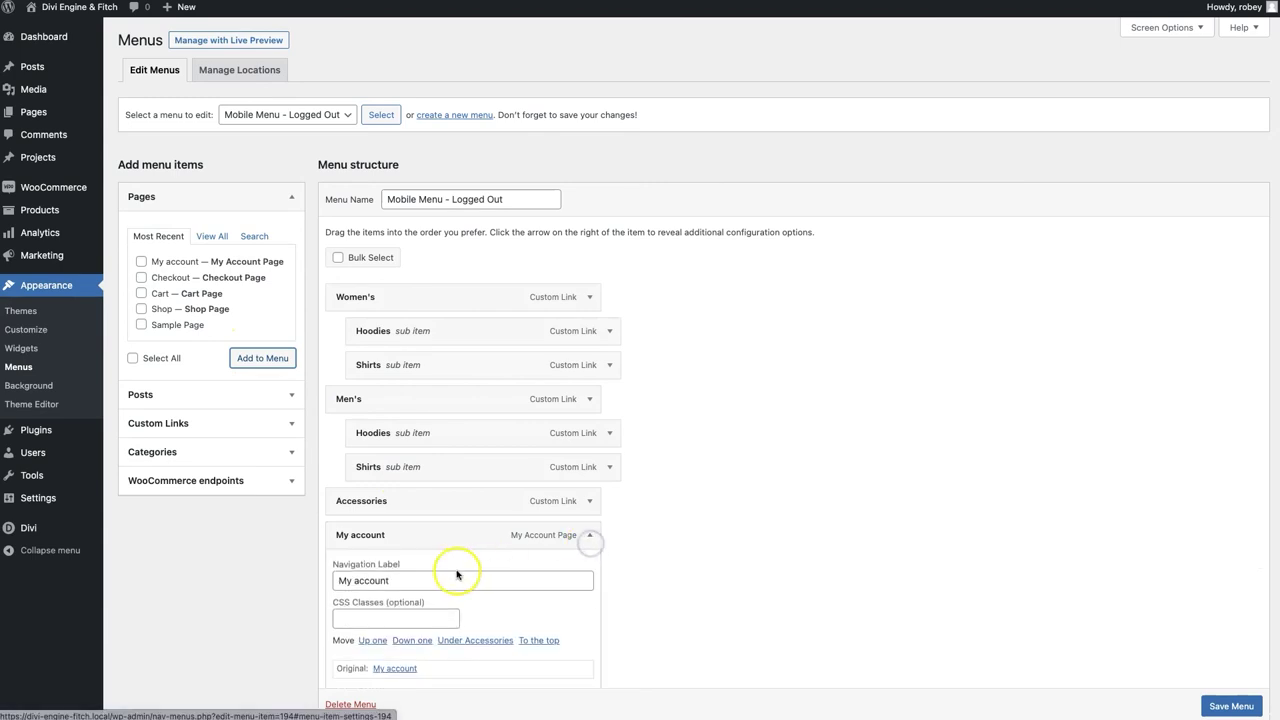
pyautogui.click(403, 585)
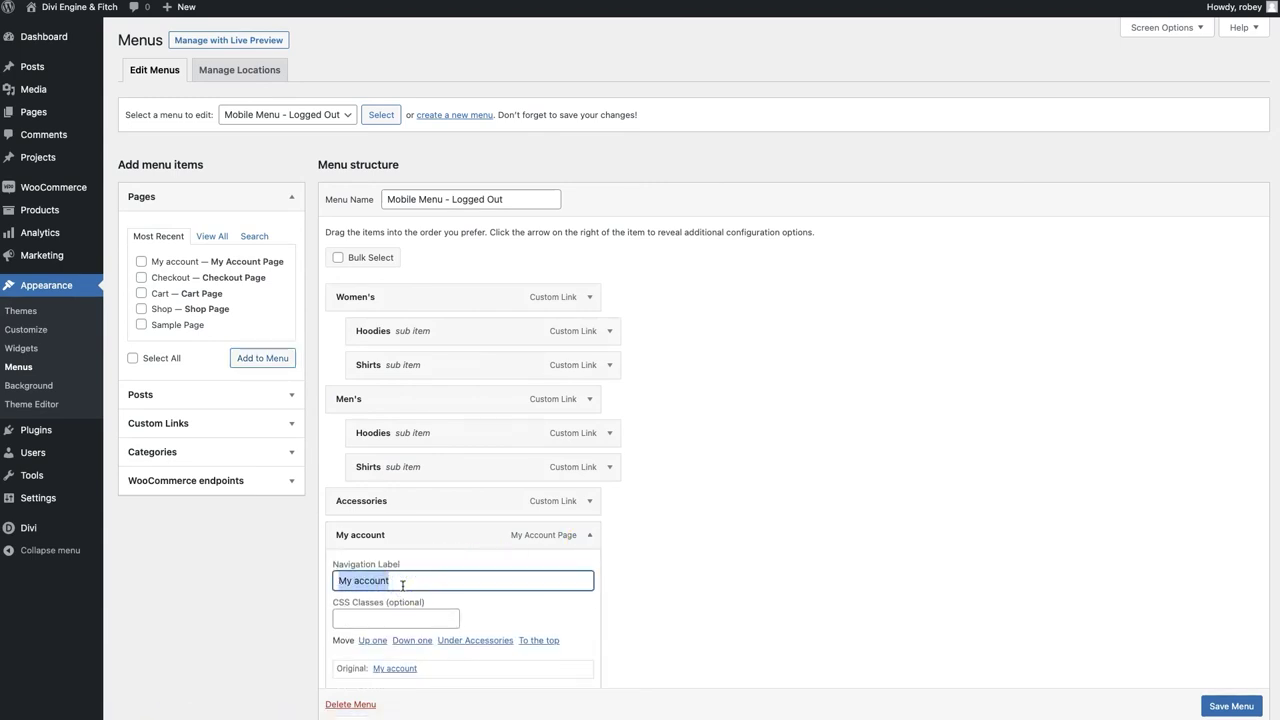
pyautogui.write('Log In / Register')
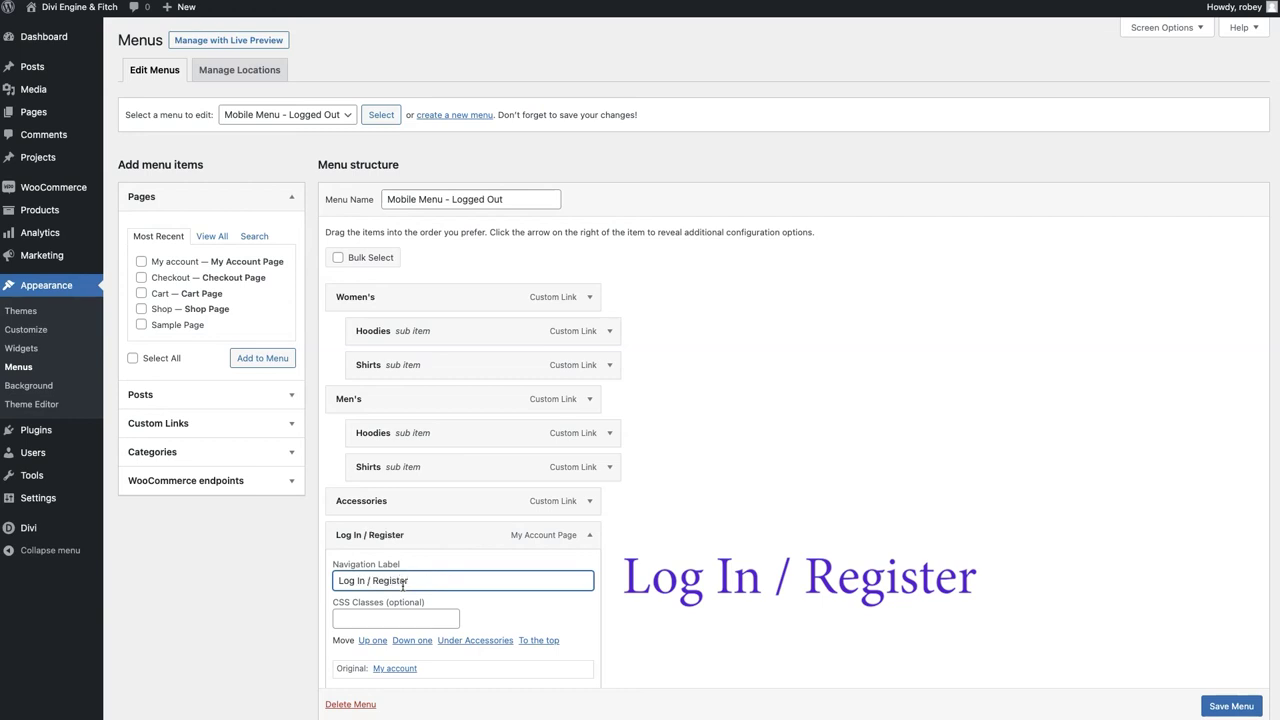
# Nest Checkout as a sub item under Cart in the logged-out mobile menu and save the menu
pyautogui.scroll(-3, 300, 584)
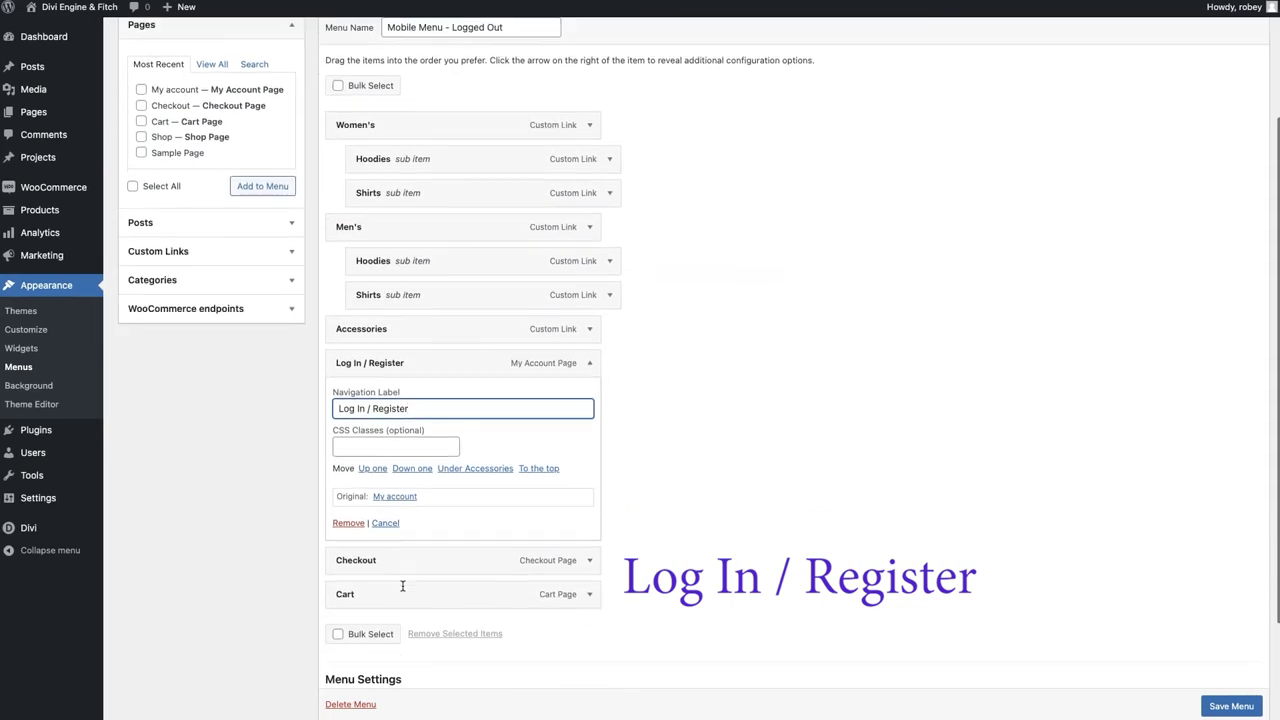
pyautogui.moveTo(346, 557); pyautogui.dragTo(374, 591)
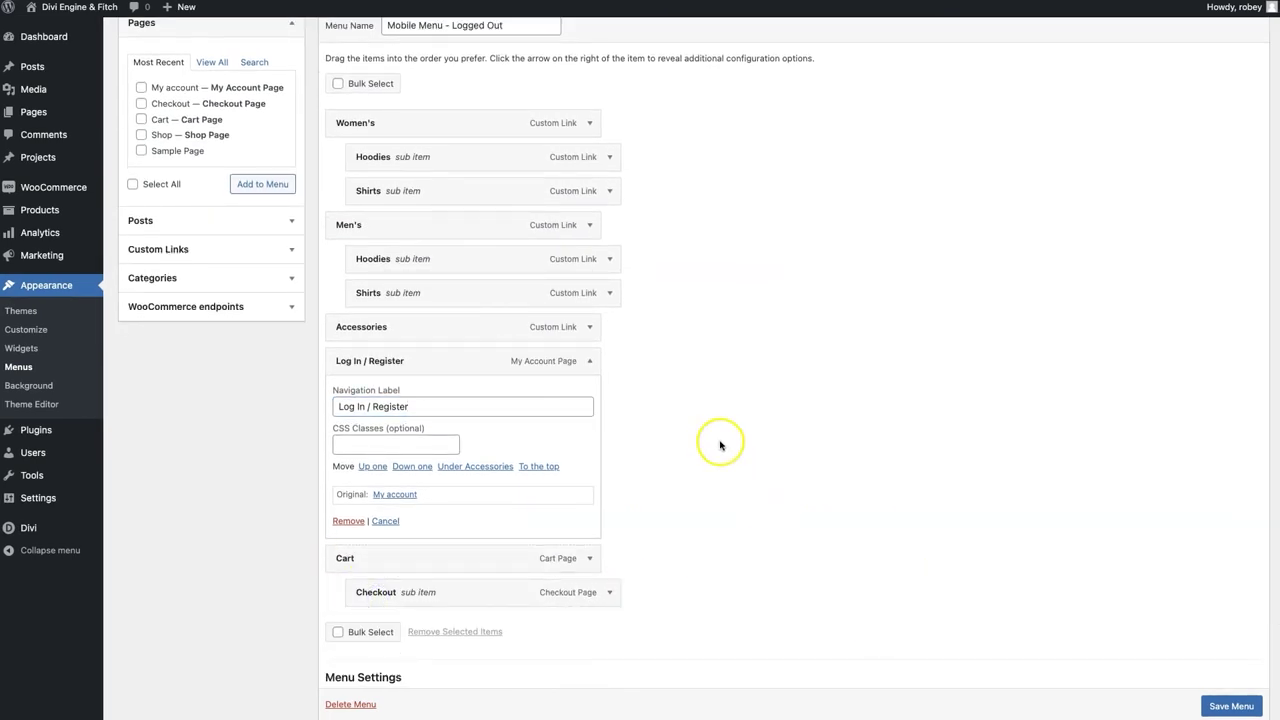
pyautogui.click(1231, 703)
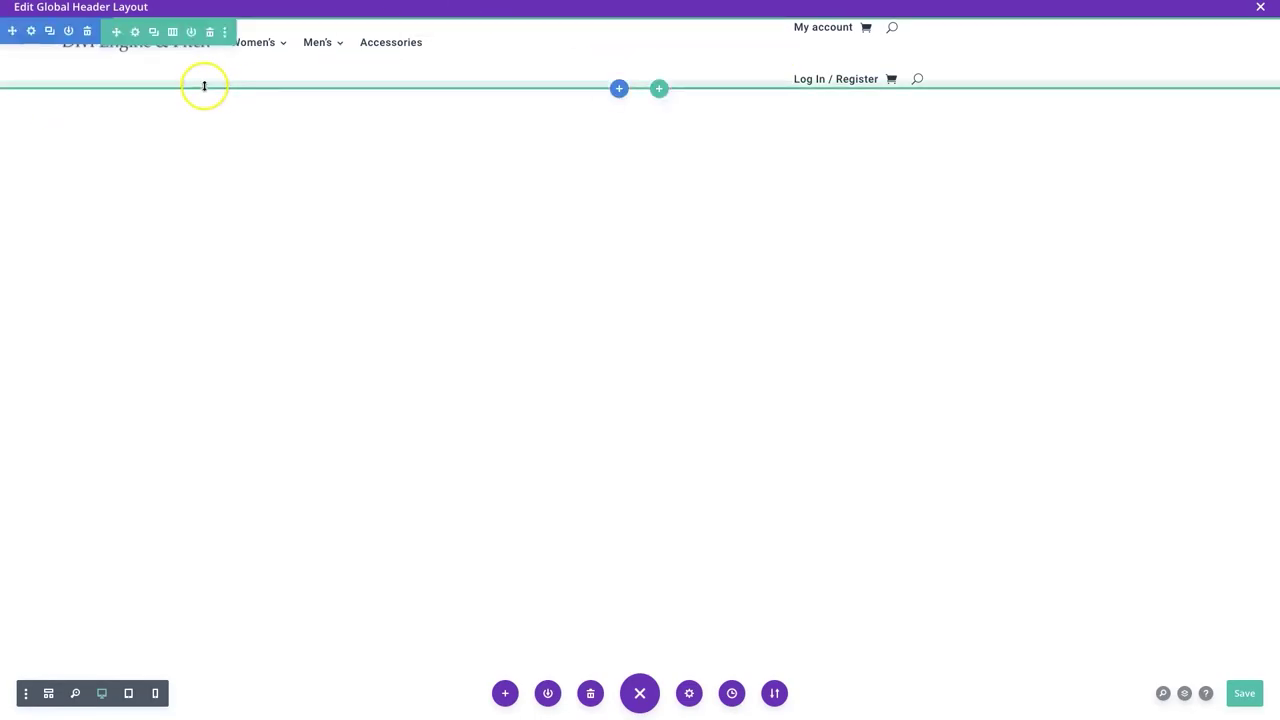
# Disable the header section on phone and tablet, and reopen the Global Header layout for editing
pyautogui.click(29, 33)
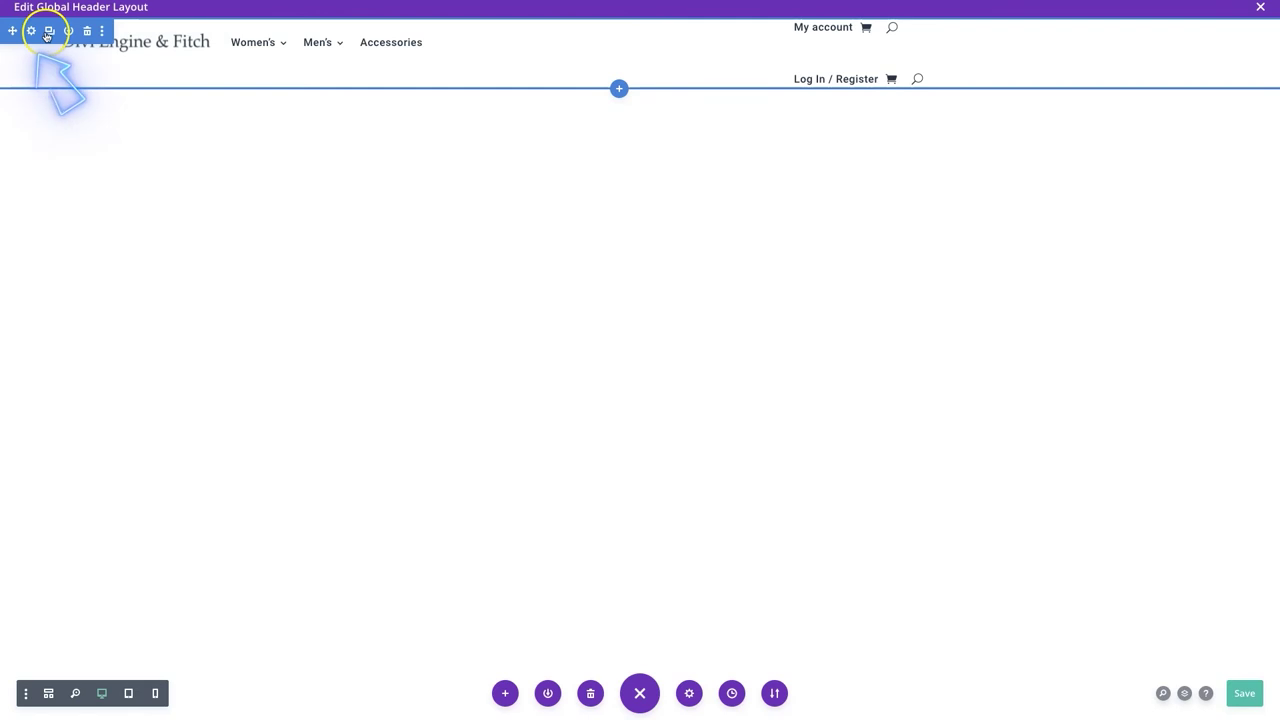
pyautogui.click(33, 32)
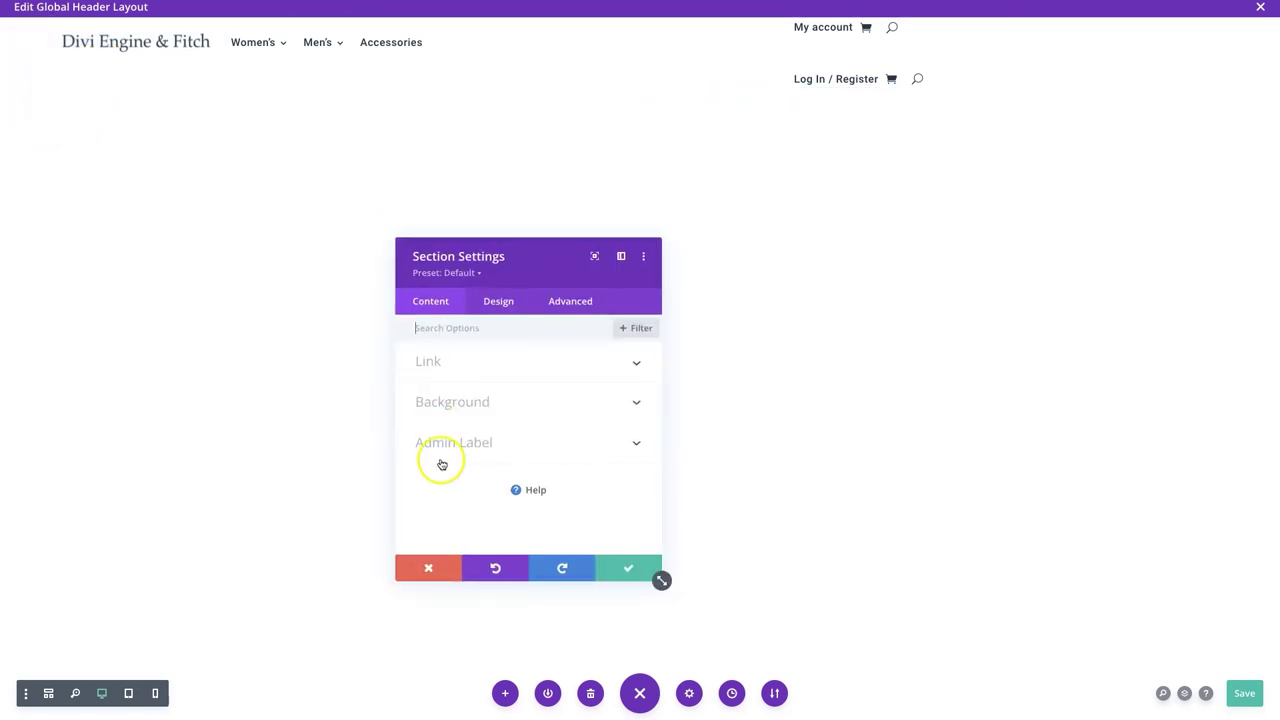
pyautogui.click(577, 309)
pyautogui.scroll(-2, 537, 411)
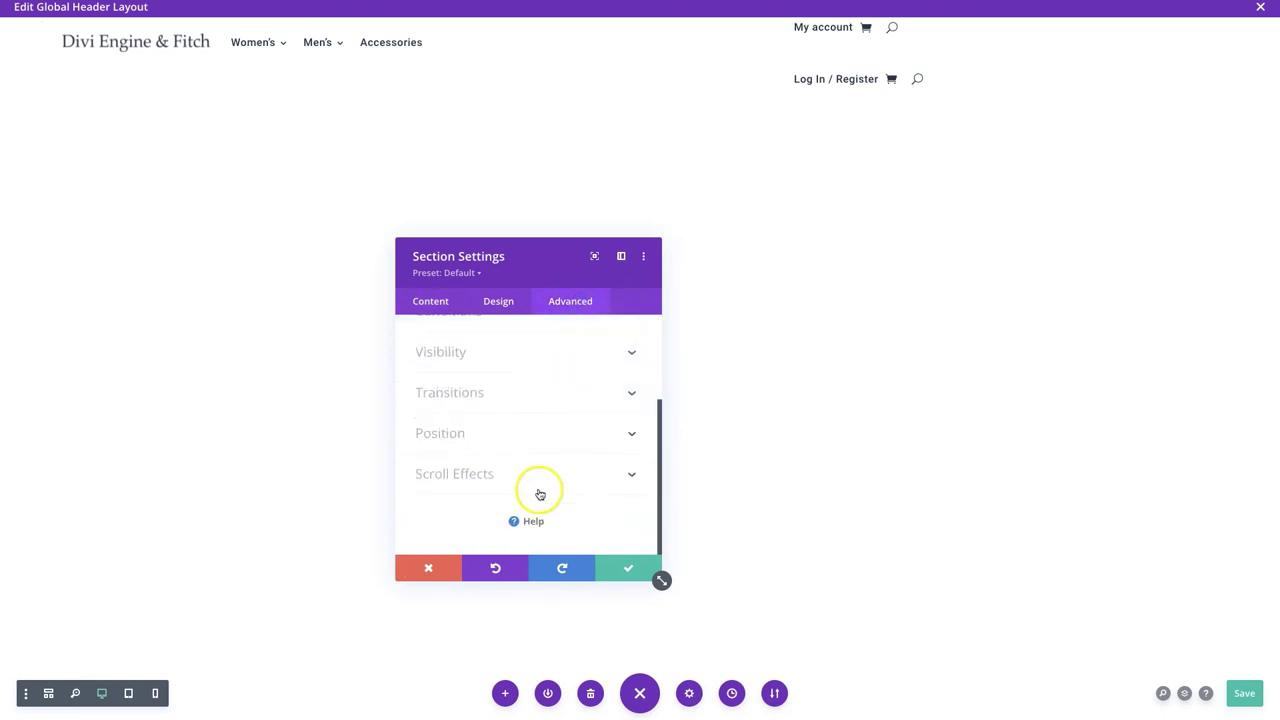
pyautogui.click(494, 355)
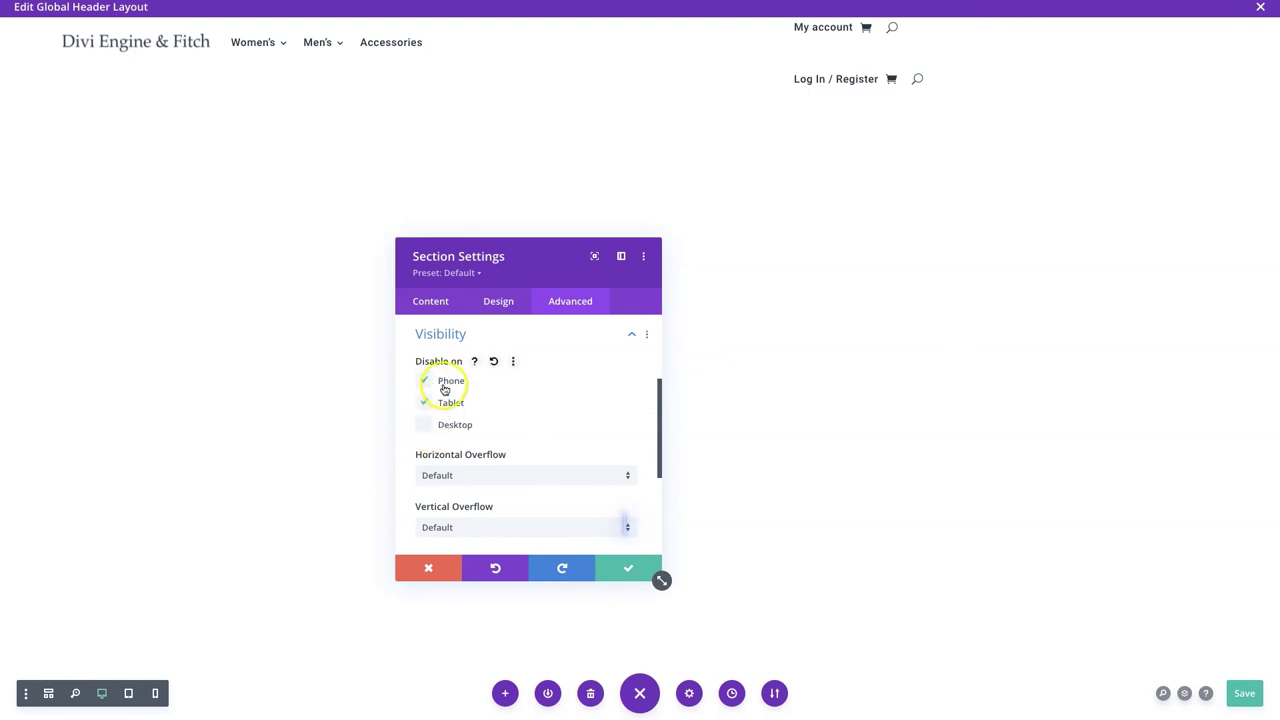
pyautogui.click(613, 568)
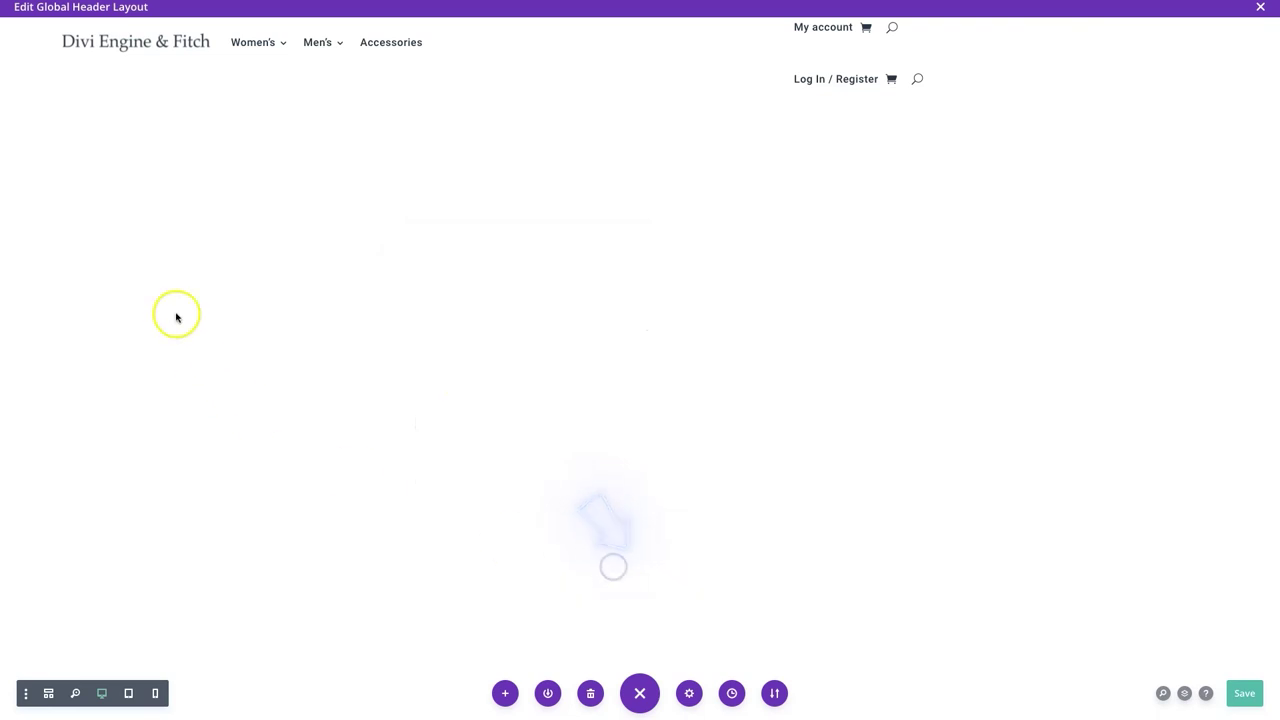
pyautogui.moveTo(75, 32)
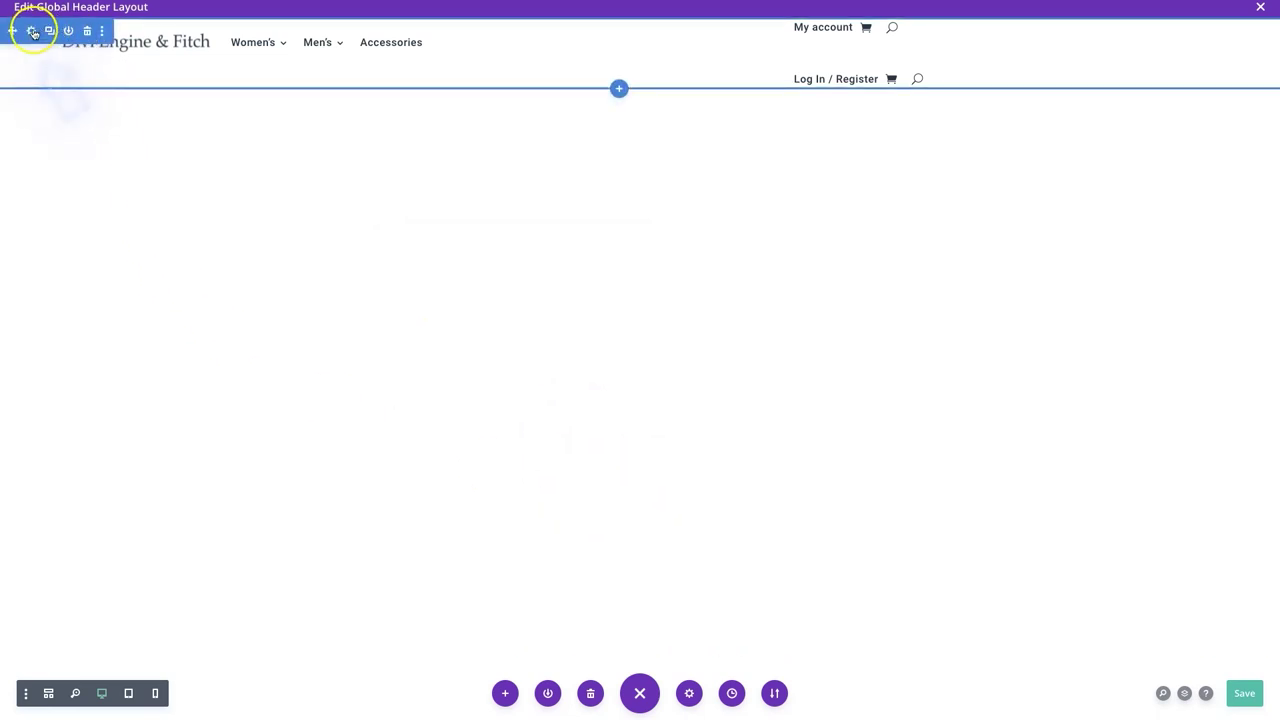
pyautogui.rightClick(35, 31)
pyautogui.moveTo(76, 124)
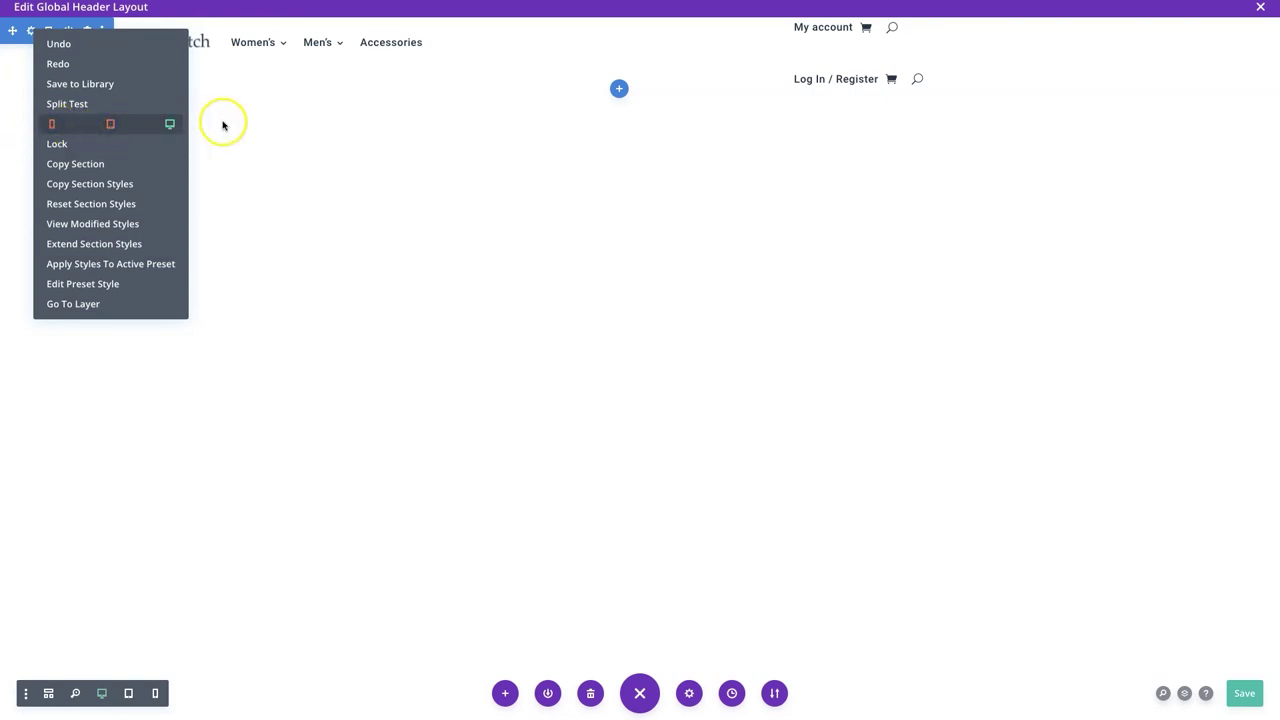
pyautogui.click(315, 223)
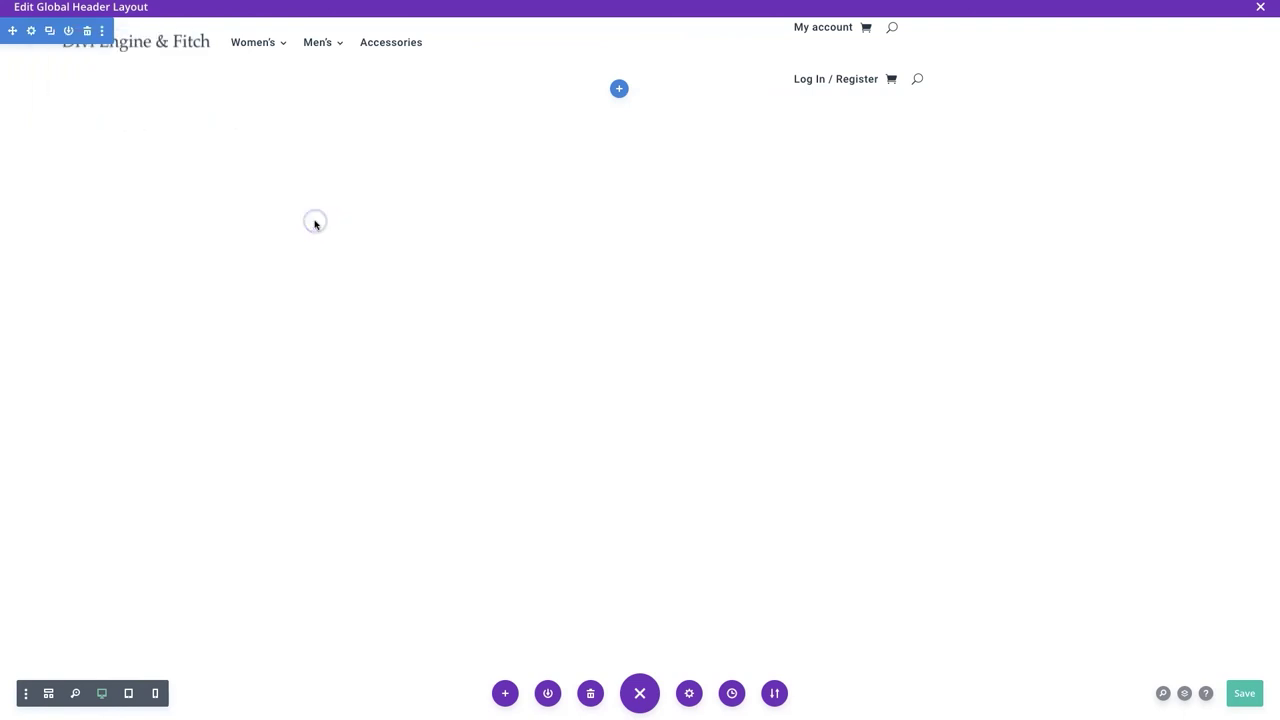
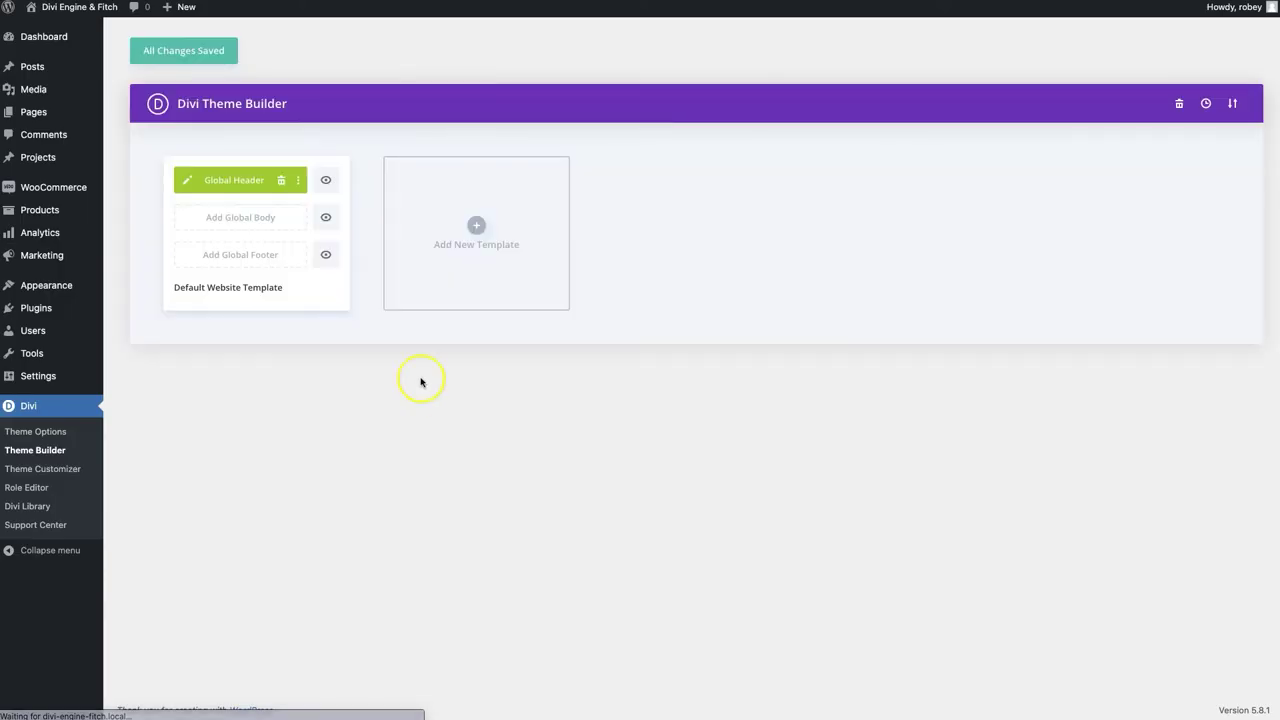
pyautogui.click(188, 183)
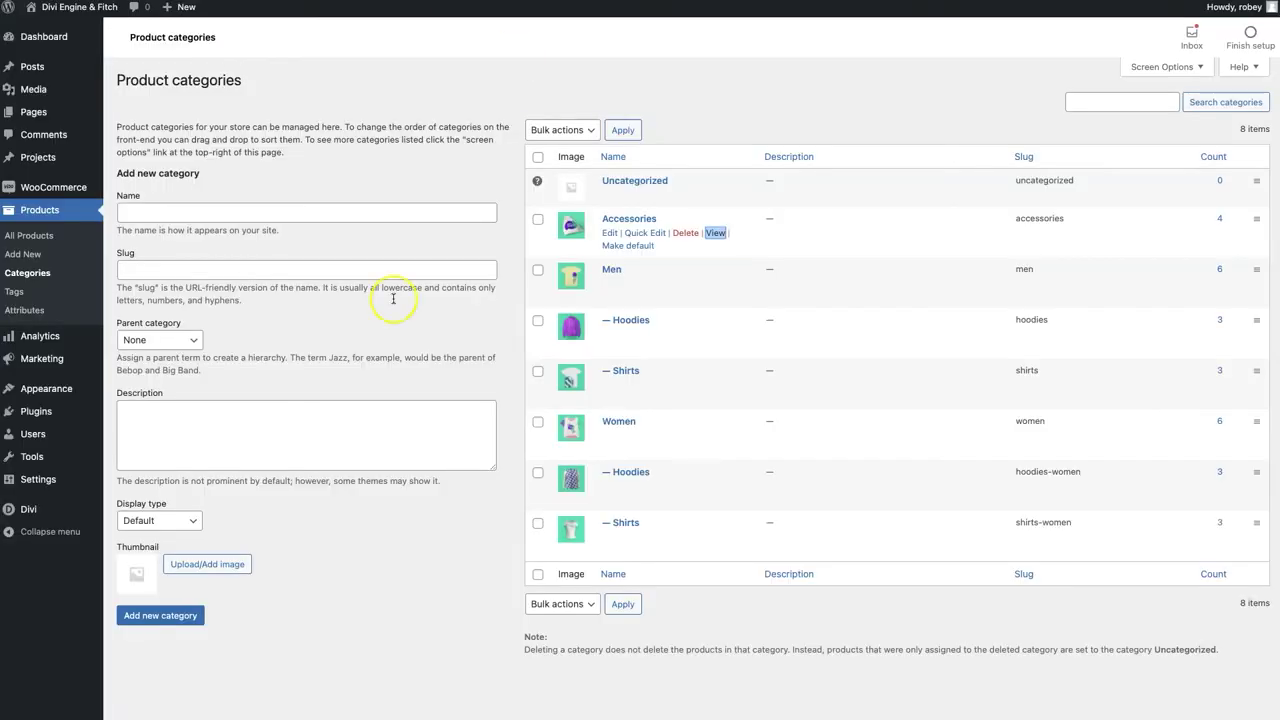
# Append the Snippet 9 text-menu-with-icons CSS, a .de-icon-menu > a:before rule with the ETMODULES font, to Divi's Theme Options custom CSS
pyautogui.moveTo(28, 509)
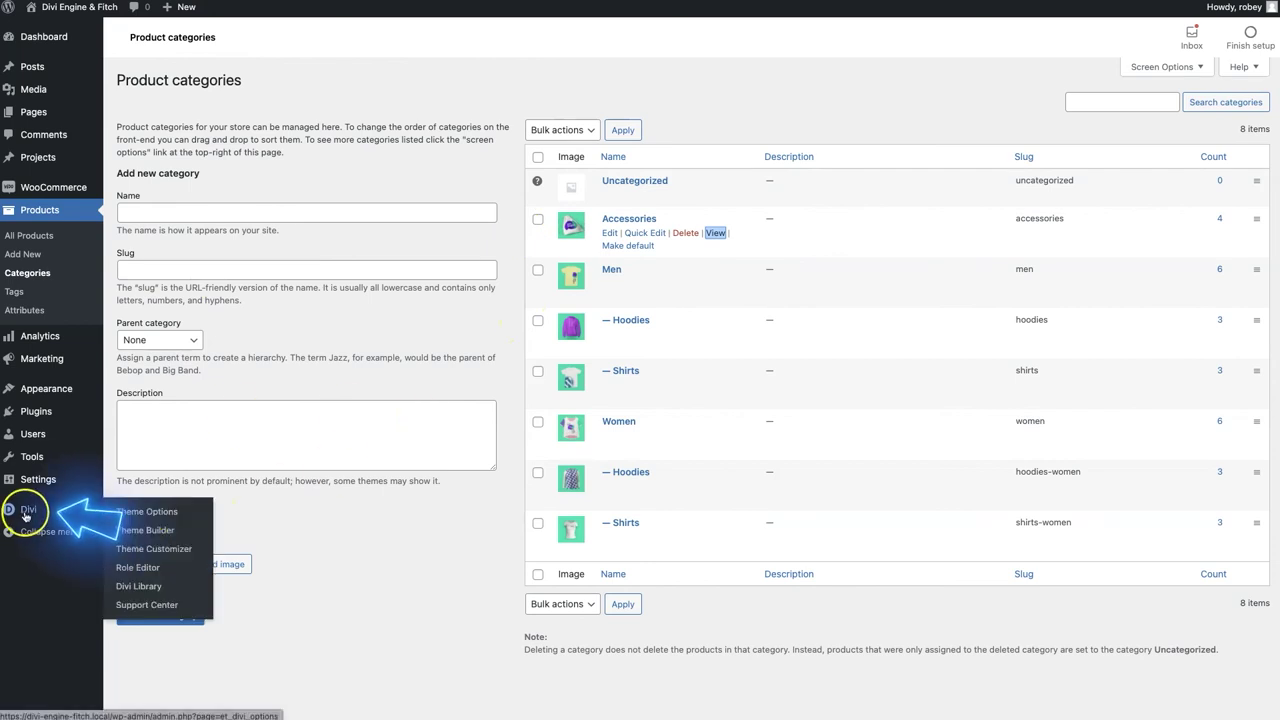
pyautogui.click(140, 510)
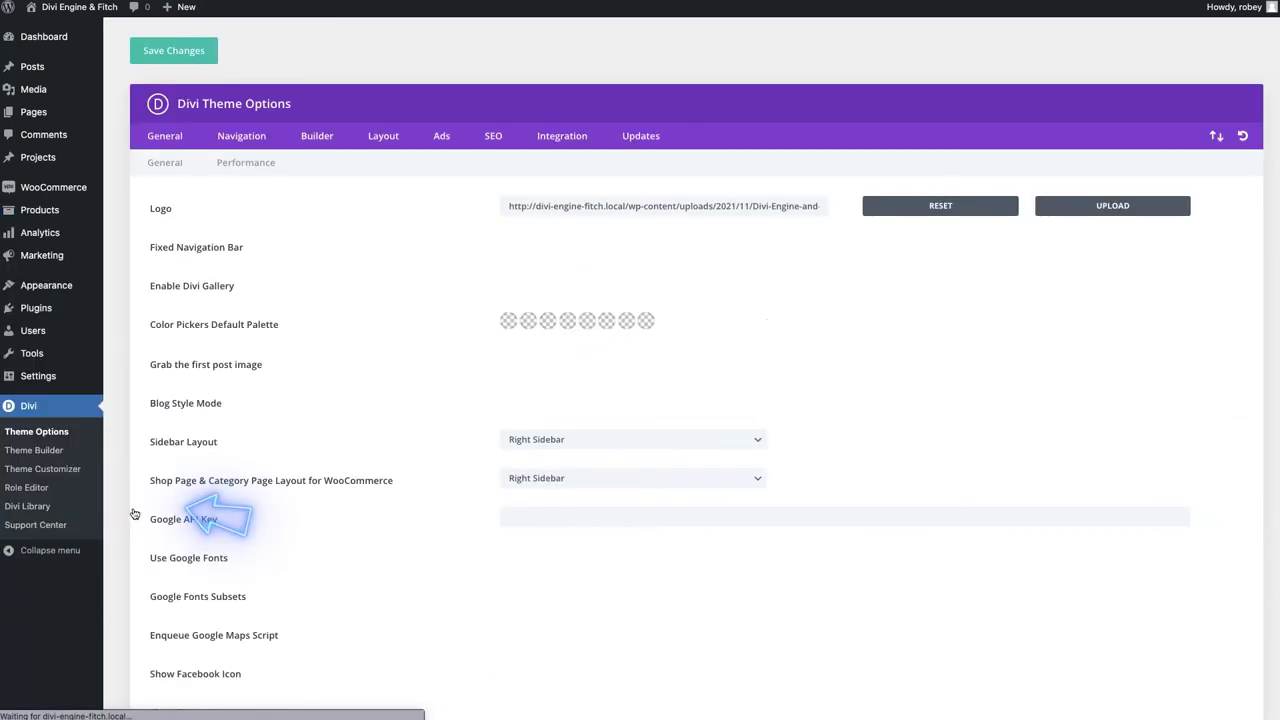
pyautogui.scroll(-15, 388, 545)
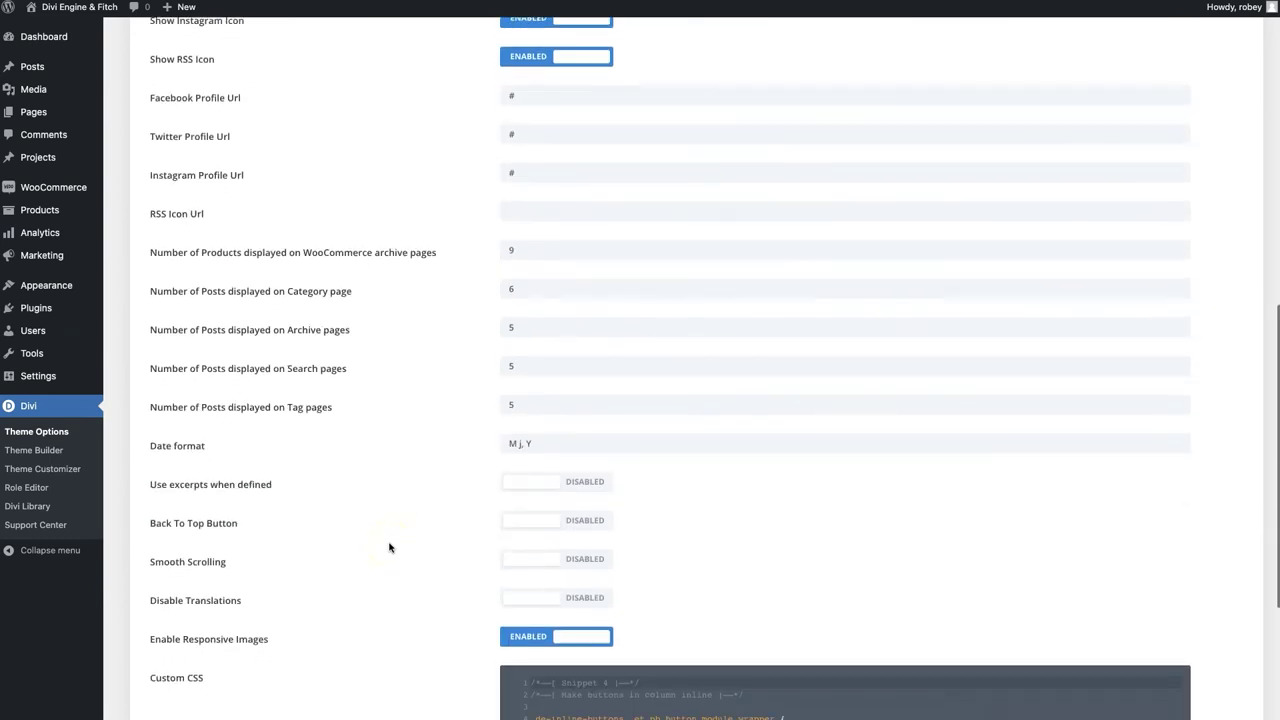
pyautogui.click(695, 484)
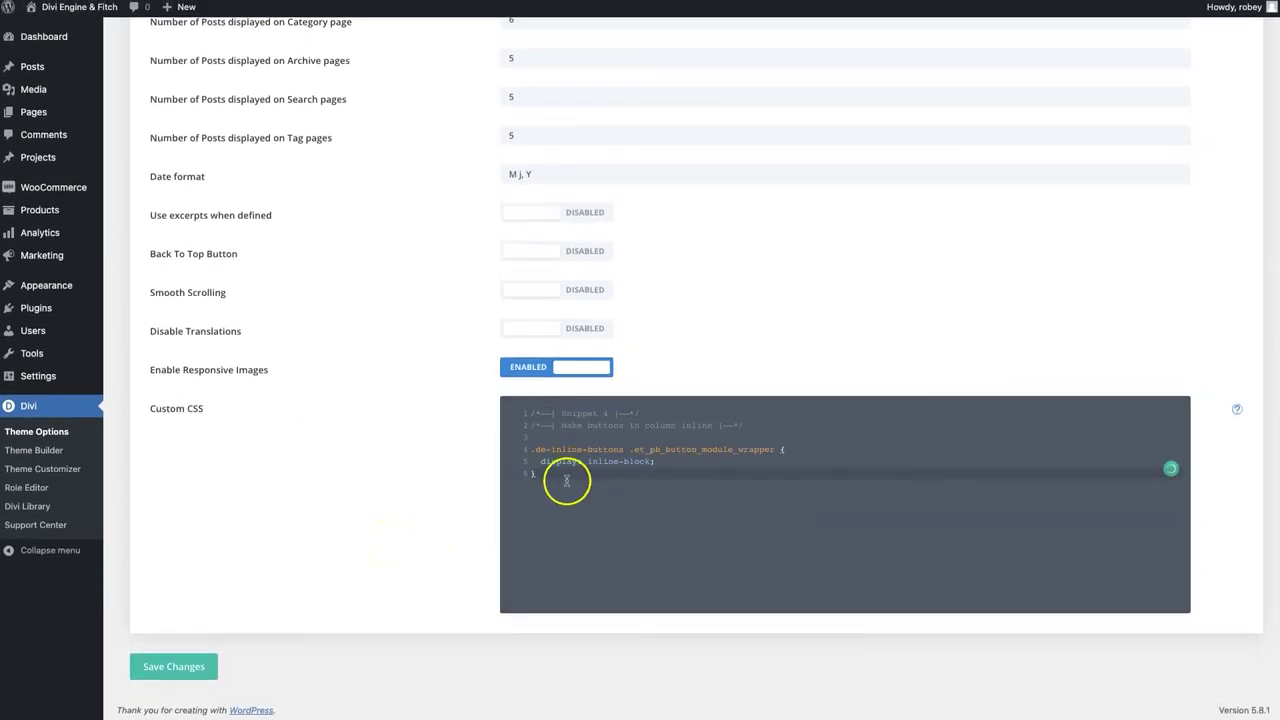
pyautogui.press('Return')
pyautogui.press('Return')
pyautogui.write("/*---| Snippet 9 |---*/ /*---| Add text menu with icons |--- */  .de-icon-menu > a:before {     font-family: 'ETMODULES';     content: '\\e08a';     text-align: center;     /* vertical-align: middle; */     margin-right: 10px;     margin-left: -10px;     color: #253746;     font-size: 1em;     transition: all .3s ease; }")
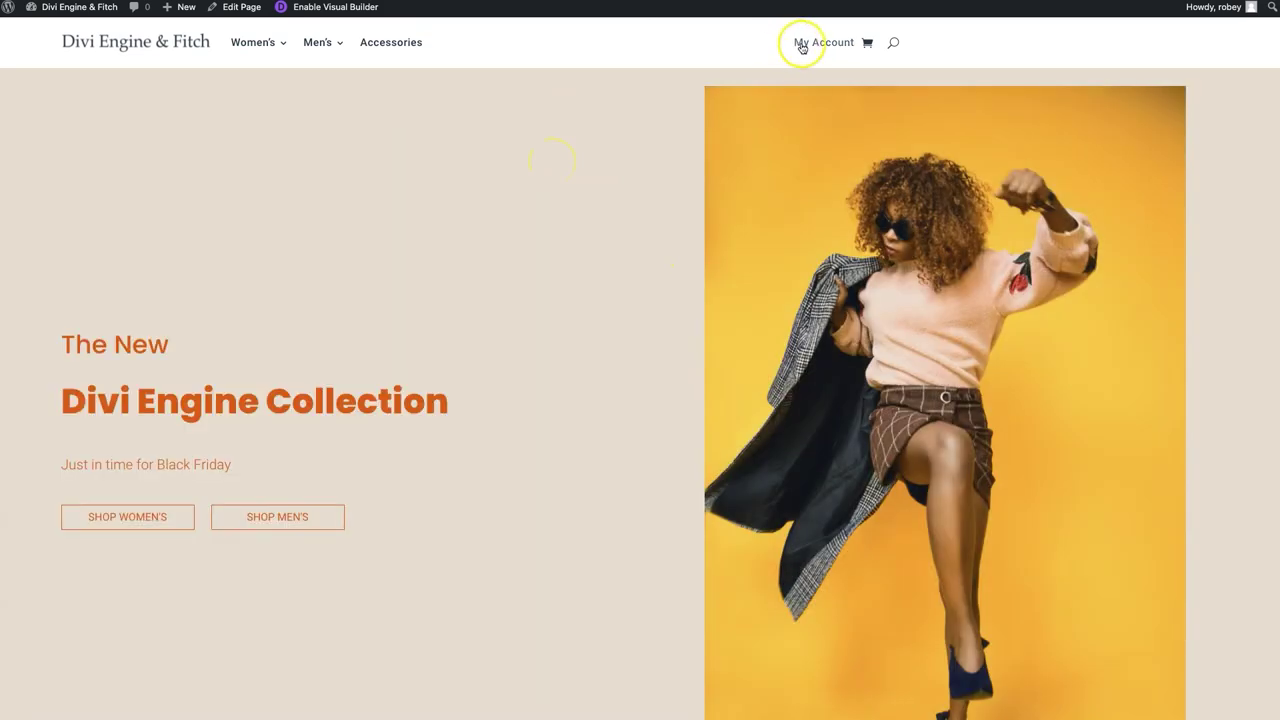
# Test the header's My Account link on the live site and return to the home page
pyautogui.click(805, 45)
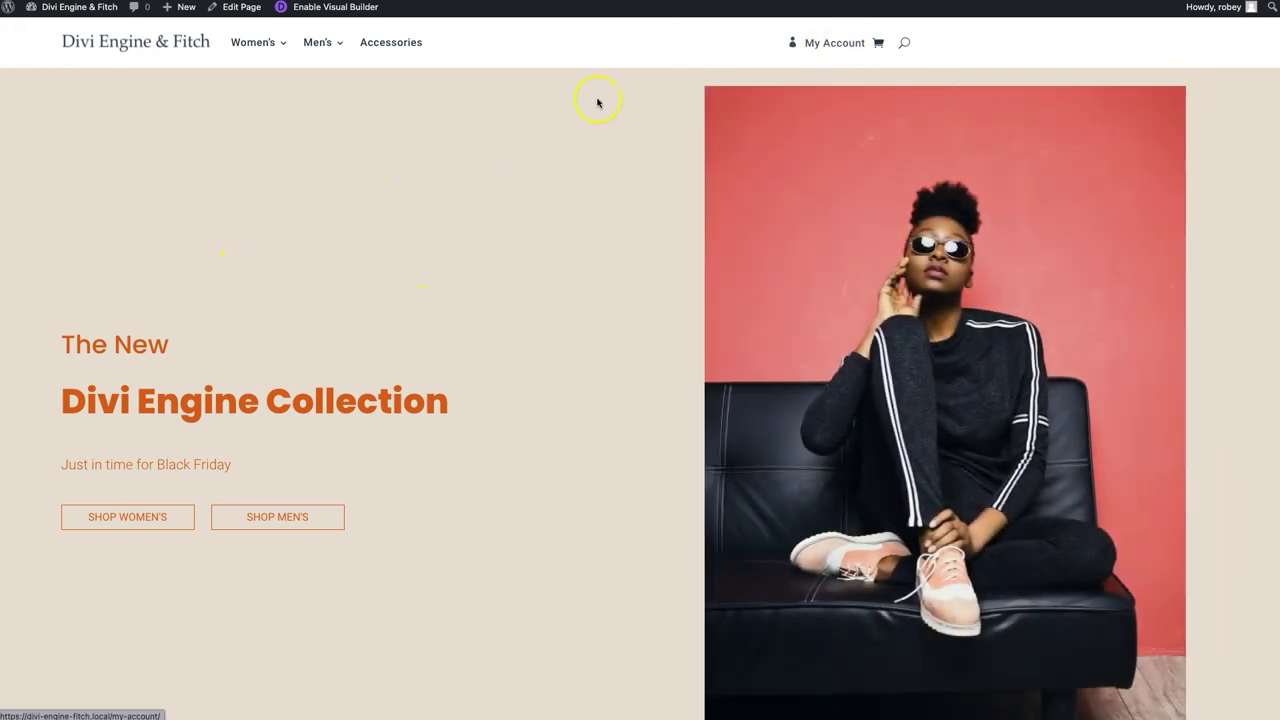
pyautogui.click(832, 44)
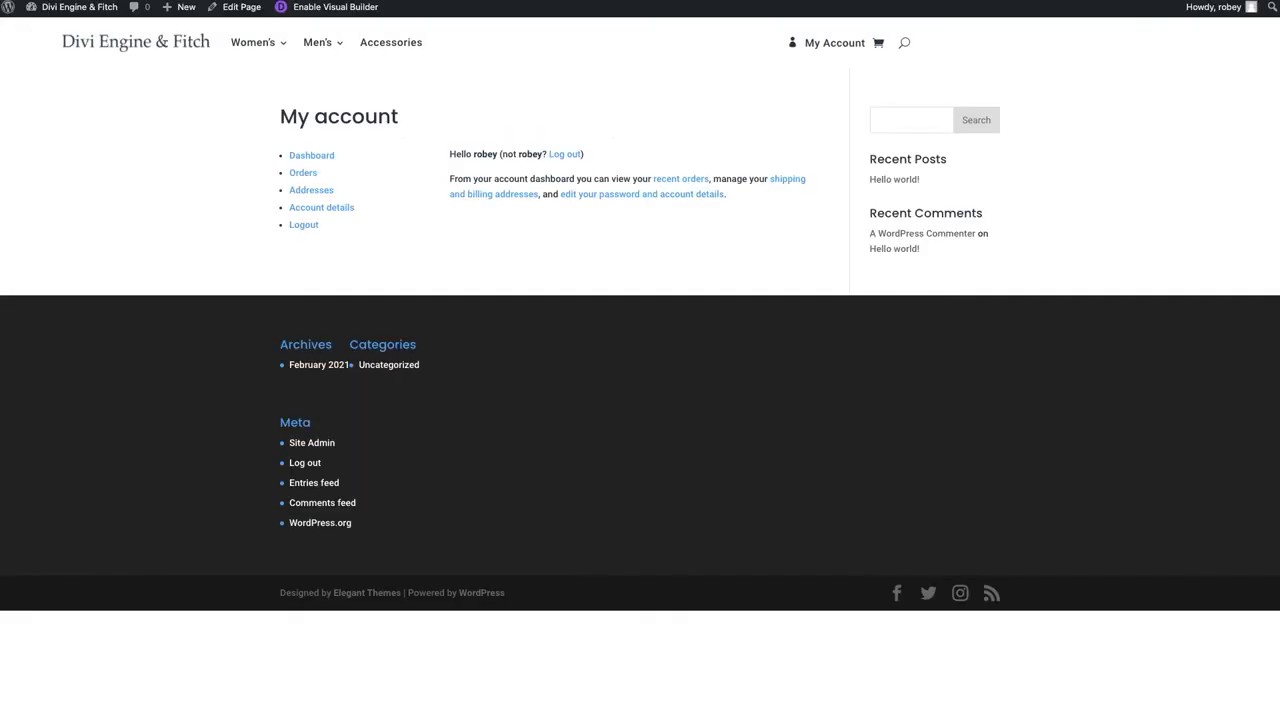
pyautogui.hotkey('alt', 'Left')
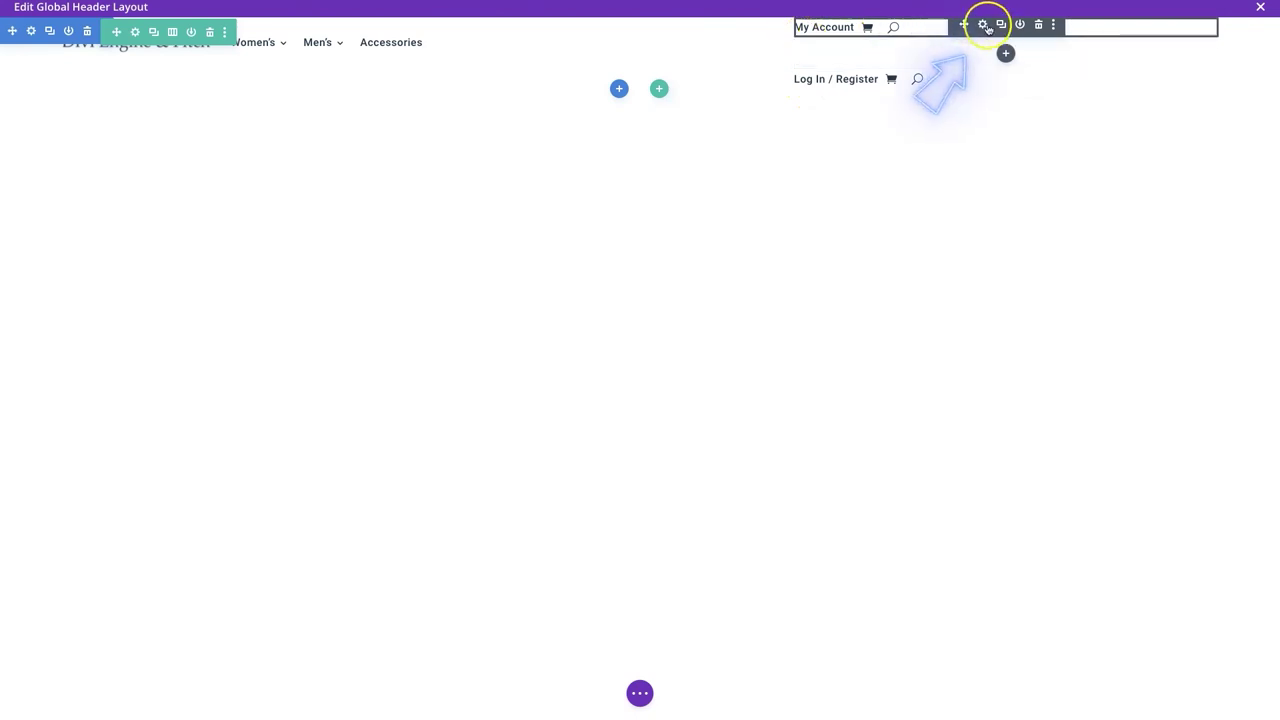
# Add the Snippet 10 CSS "float: right;" to the main element of the logged-in right menu module
pyautogui.click(982, 24)
pyautogui.click(877, 116)
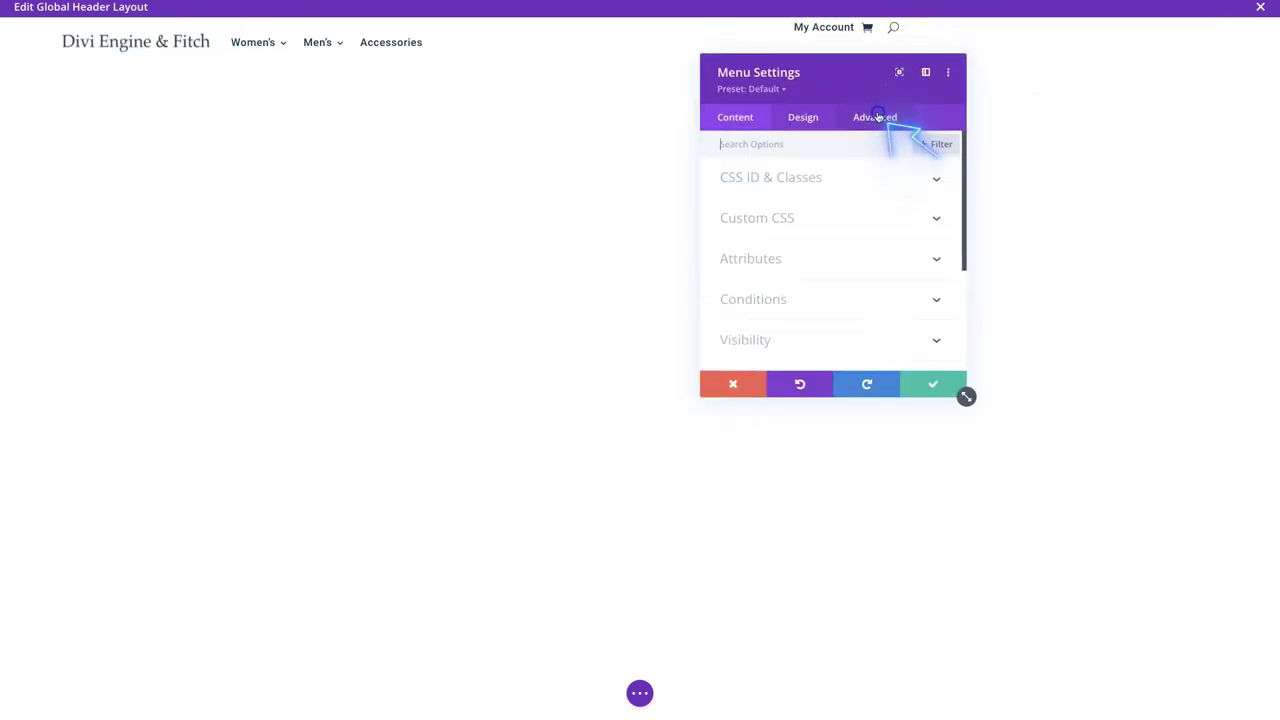
pyautogui.click(780, 220)
pyautogui.click(760, 335)
pyautogui.write('/*---| Snippet 10 |---*/  float: right;')
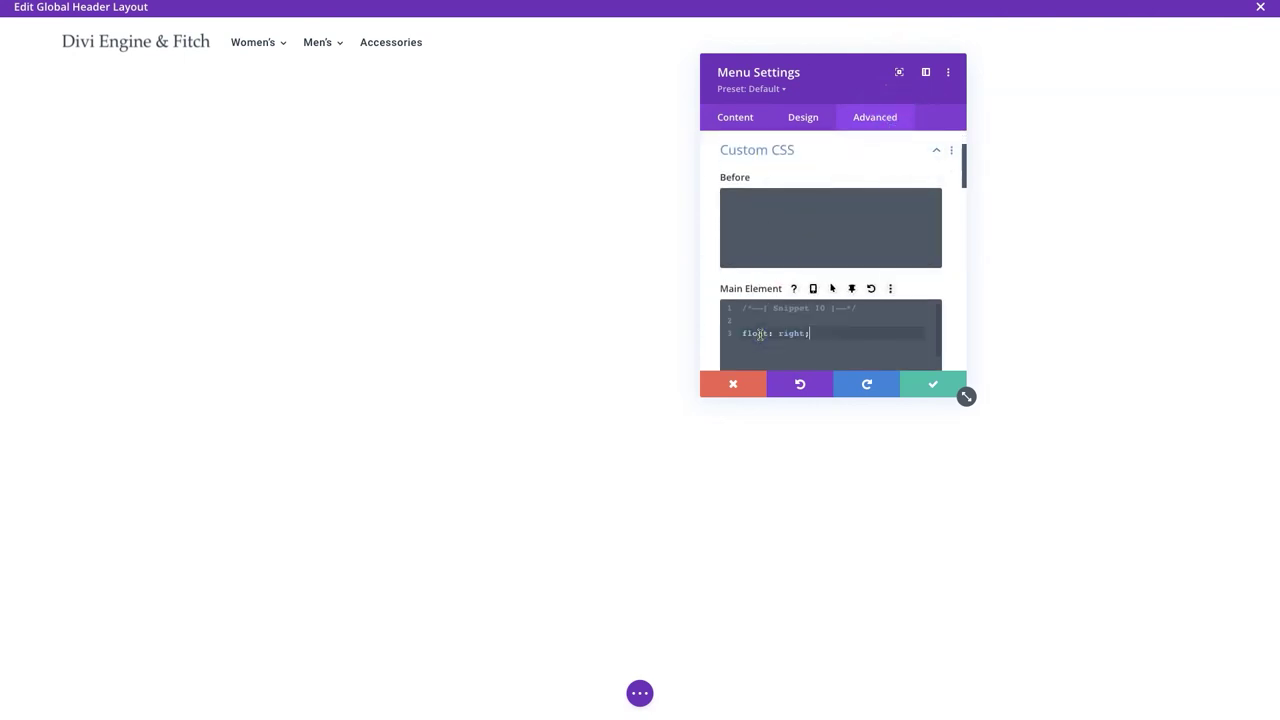
pyautogui.moveTo(809, 80); pyautogui.dragTo(520, 183)
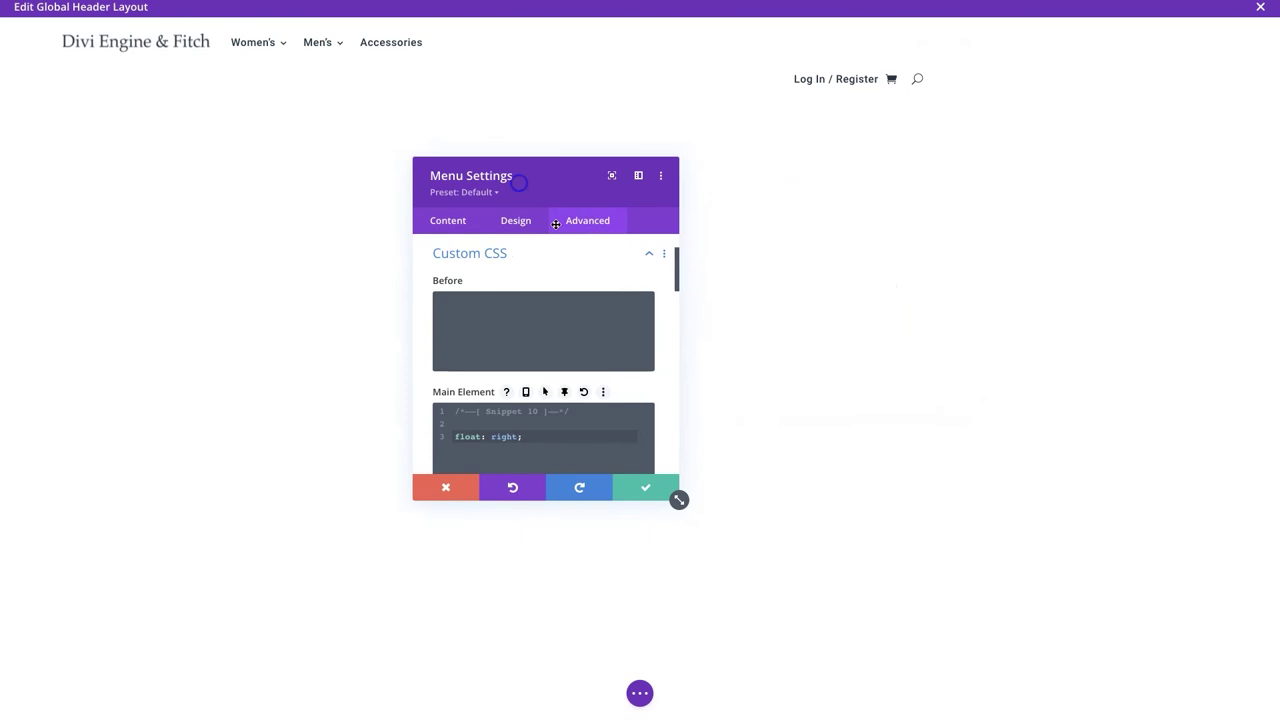
pyautogui.click(643, 487)
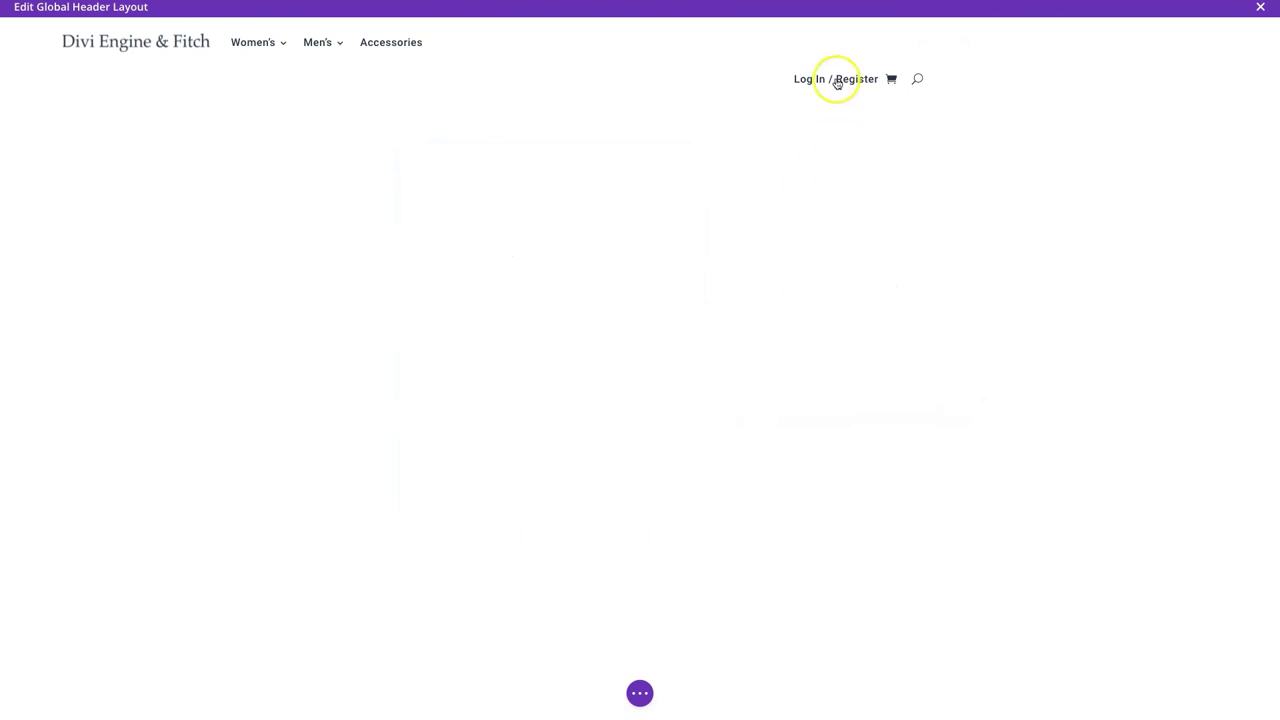
# Add the Snippet 10 CSS "float: right;" to the main element of the Right Menu - Logged Out module
pyautogui.click(982, 24)
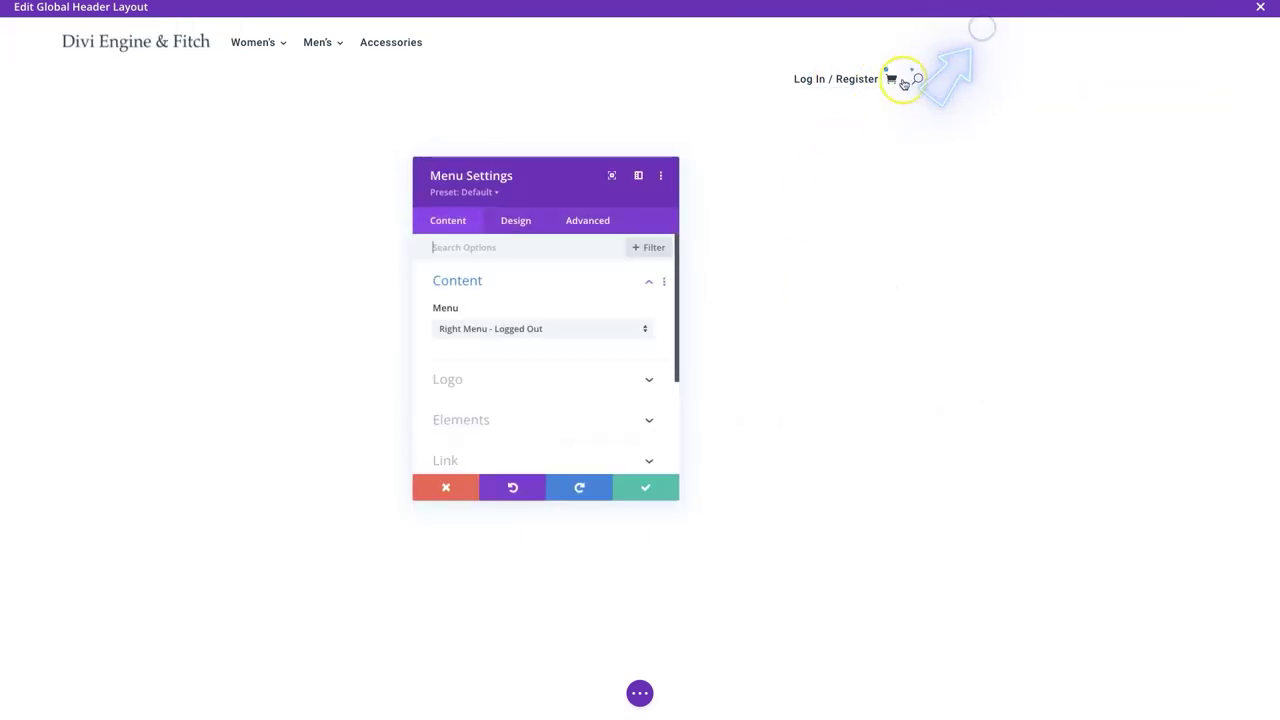
pyautogui.click(596, 220)
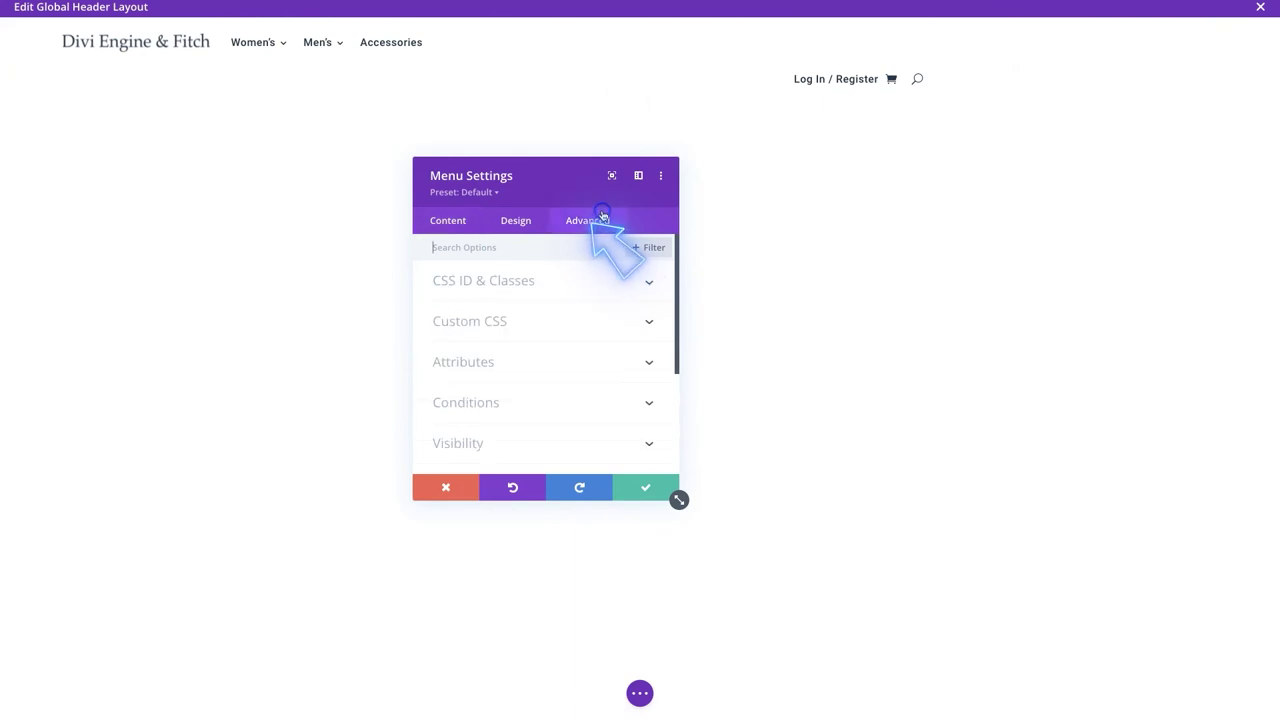
pyautogui.click(493, 325)
pyautogui.click(457, 437)
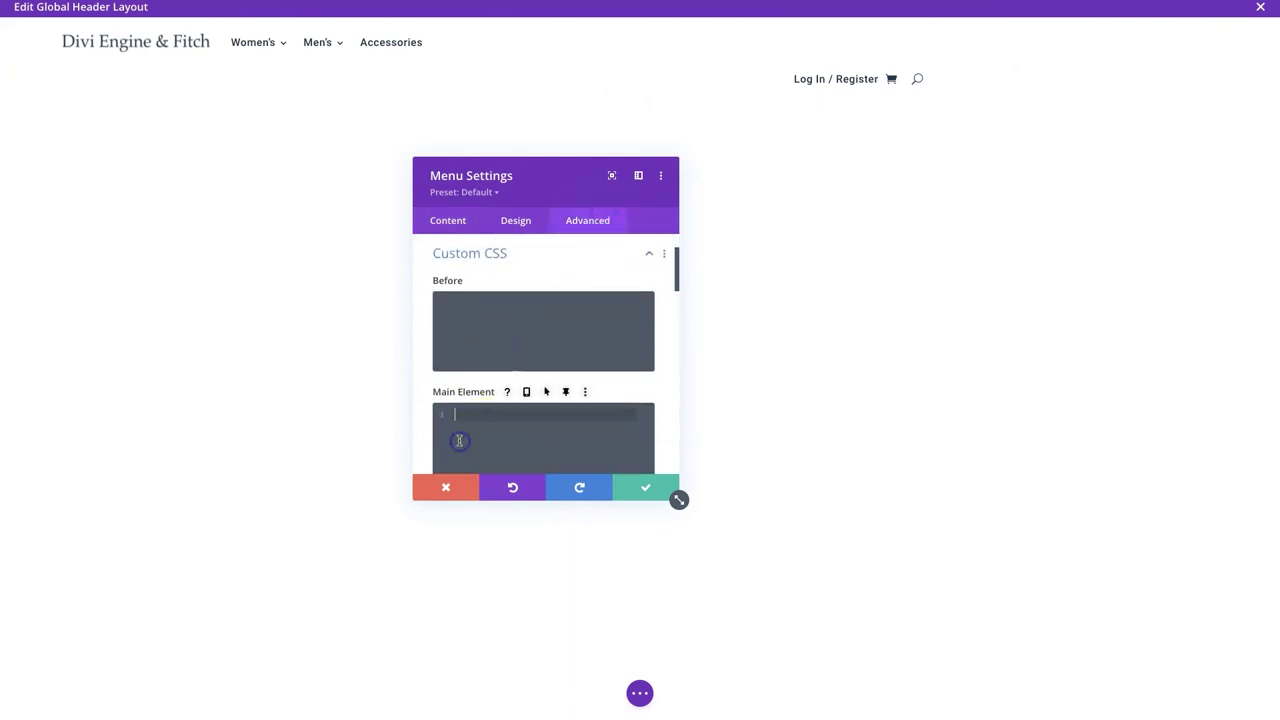
pyautogui.write('float: right;')
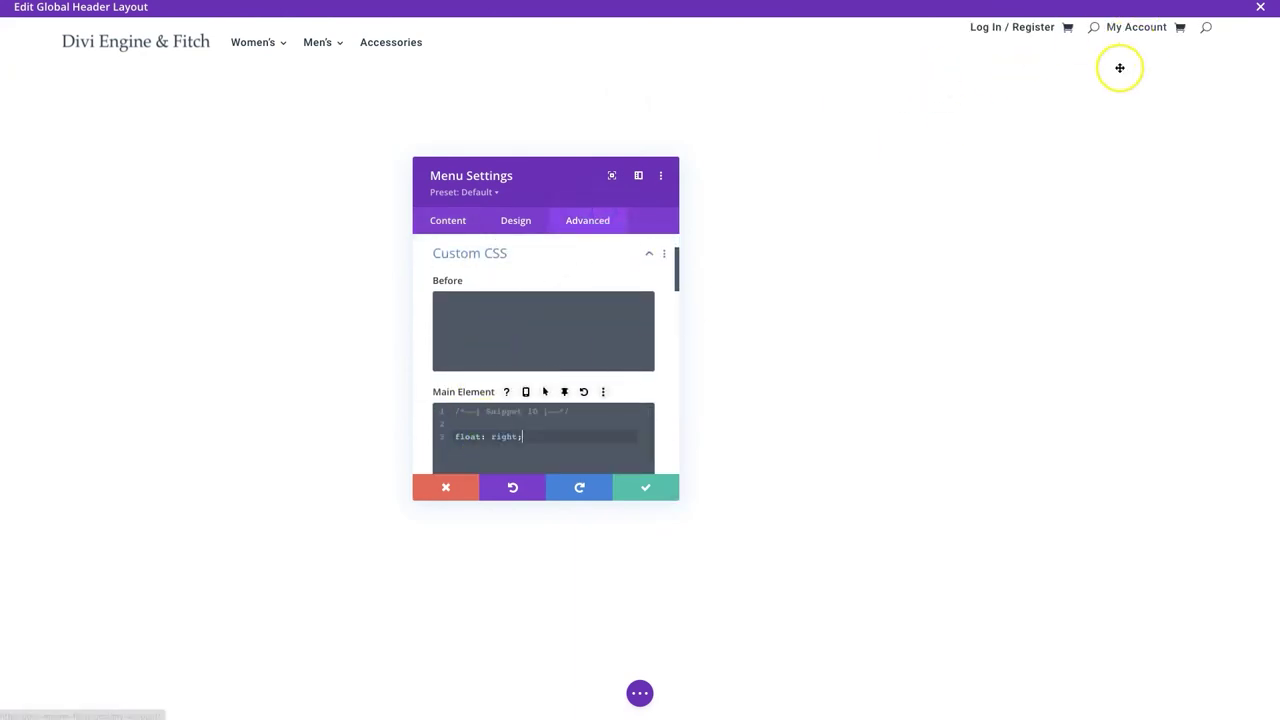
pyautogui.click(664, 482)
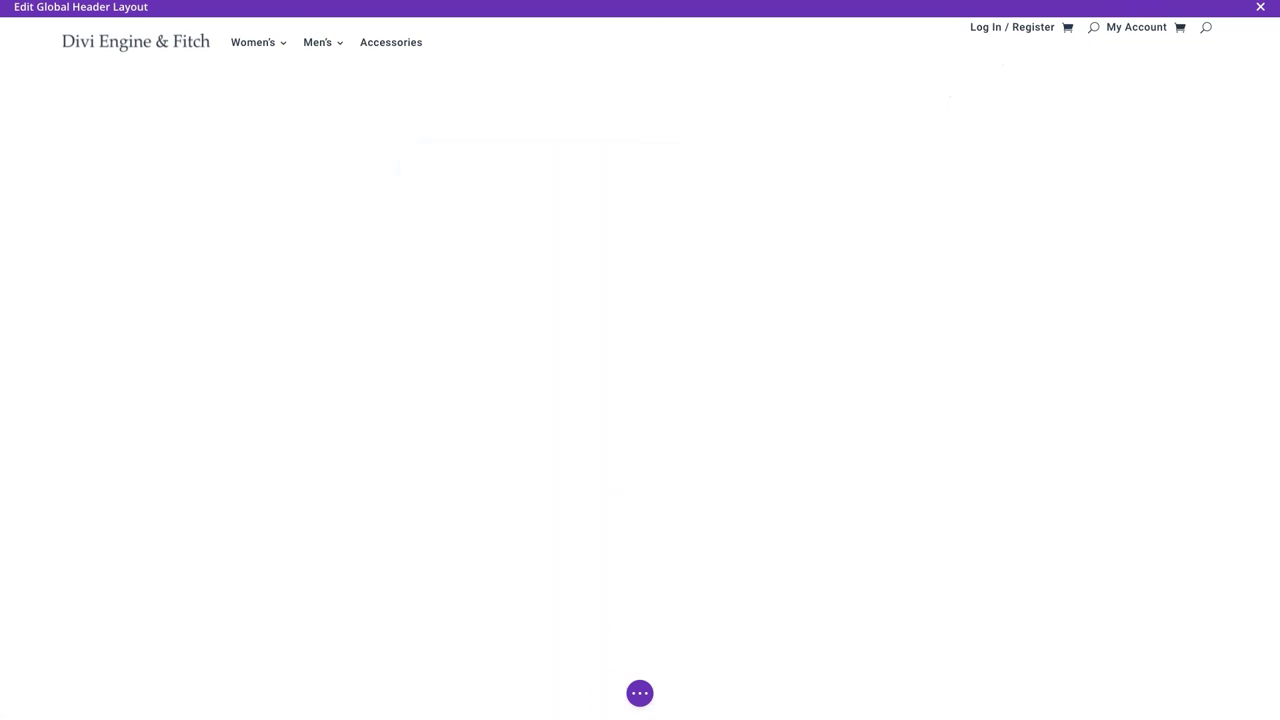
pyautogui.click(637, 702)
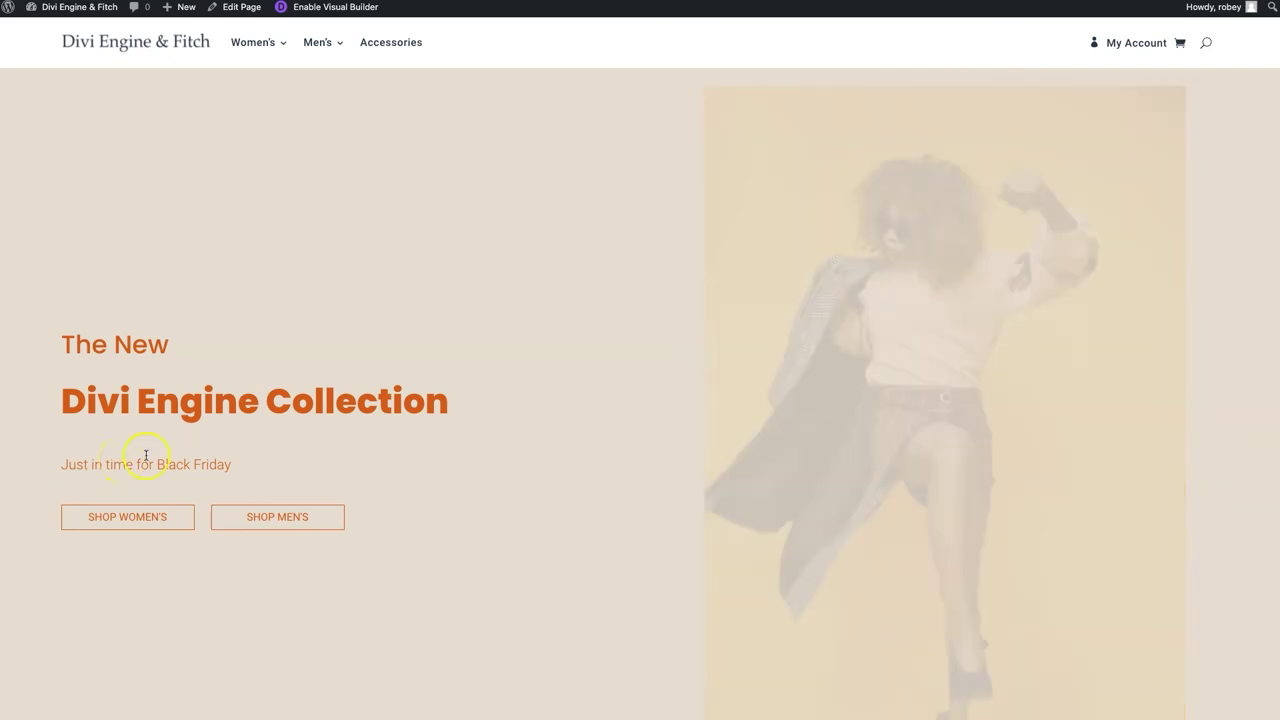
# Test opening and closing the header's search field on the live home page
pyautogui.click(1208, 45)
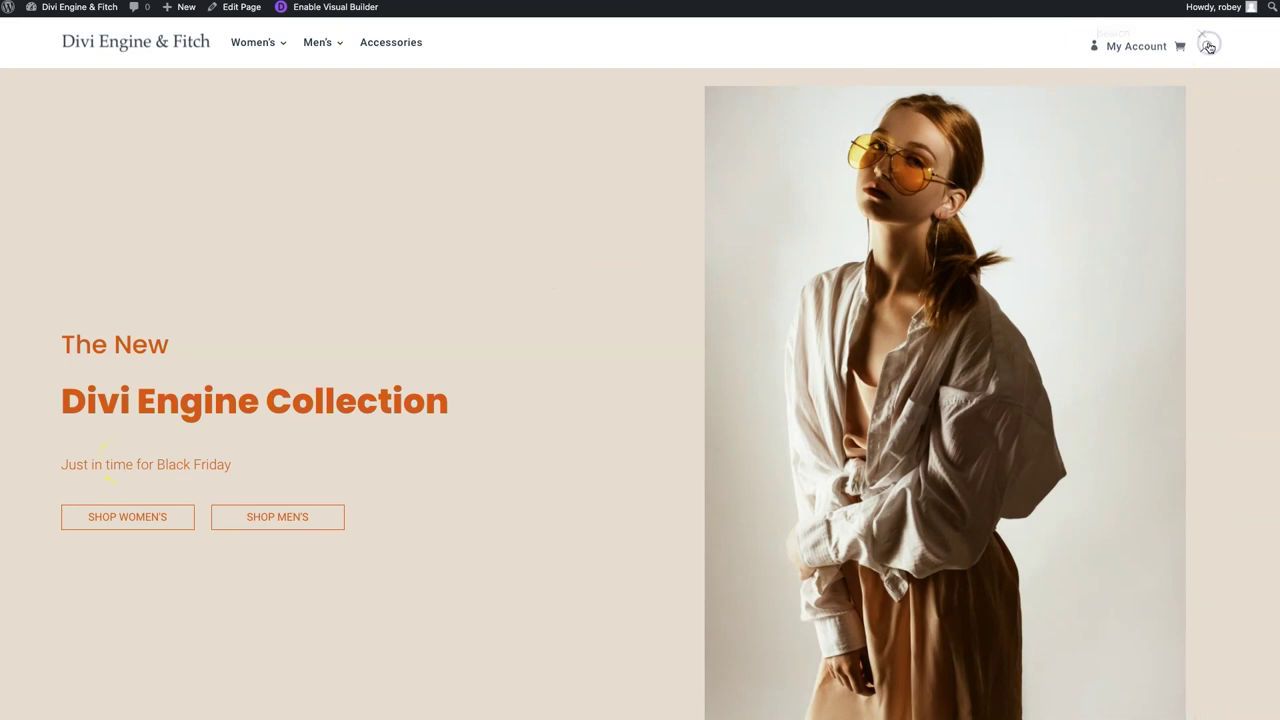
pyautogui.click(1206, 43)
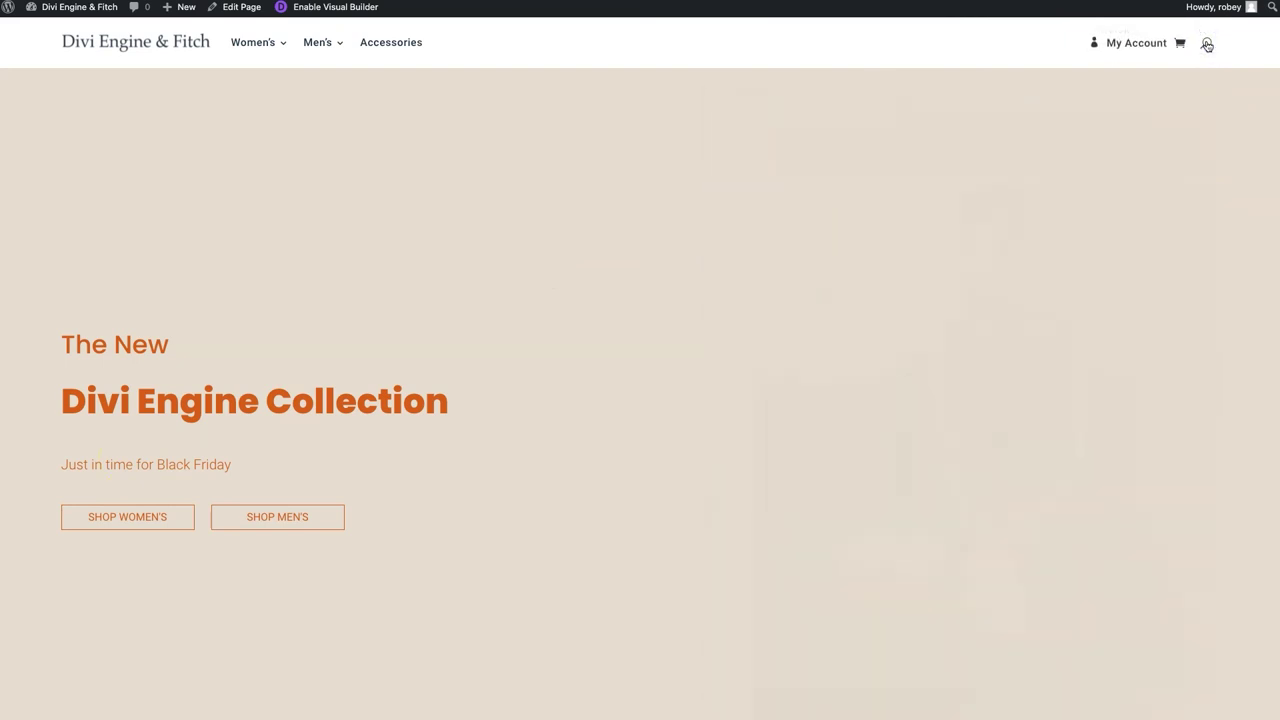
pyautogui.click(1207, 45)
pyautogui.click(1206, 45)
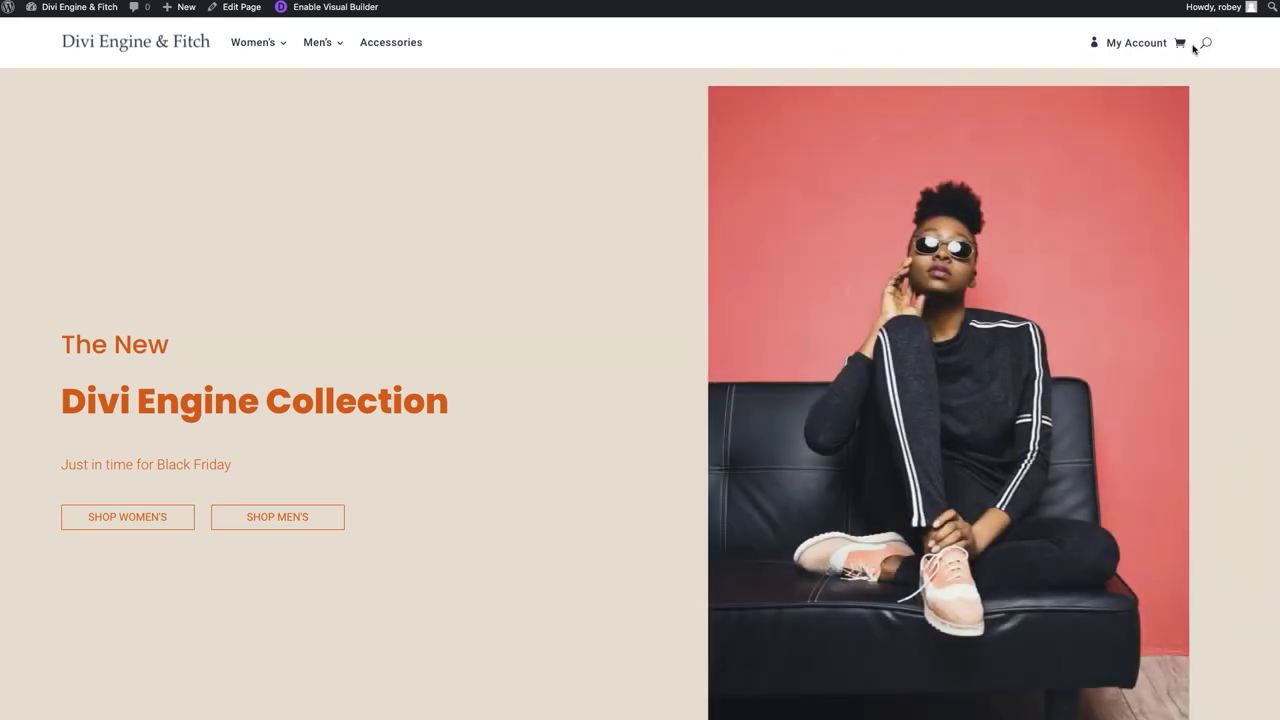
pyautogui.click(1206, 46)
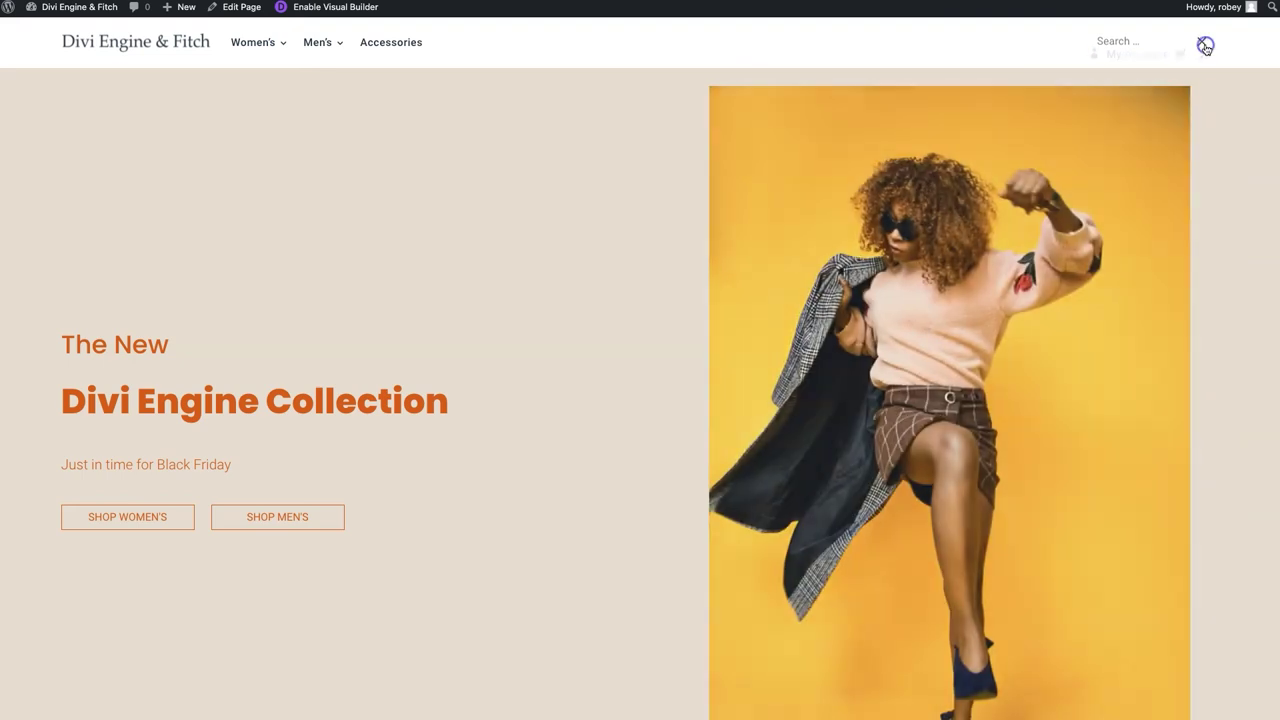
# Close the live page's search field, preview the global header layout in phone view, and return to desktop view
pyautogui.click(1206, 45)
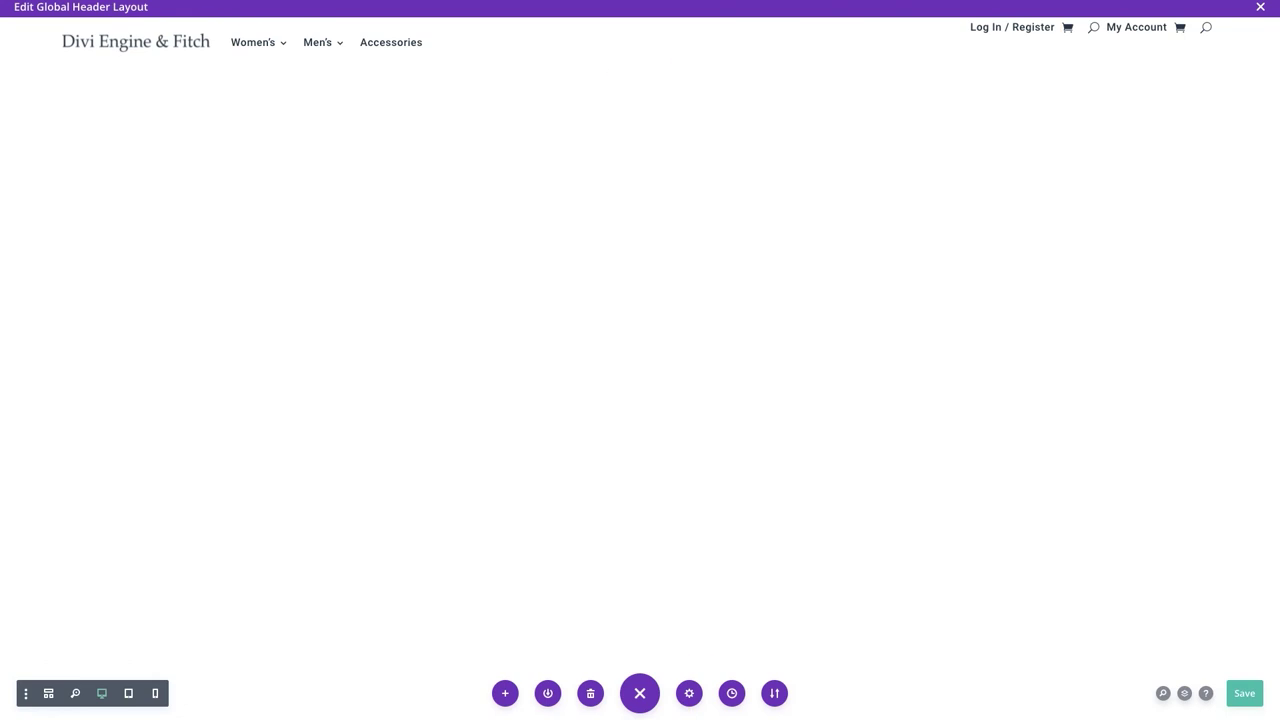
pyautogui.click(153, 697)
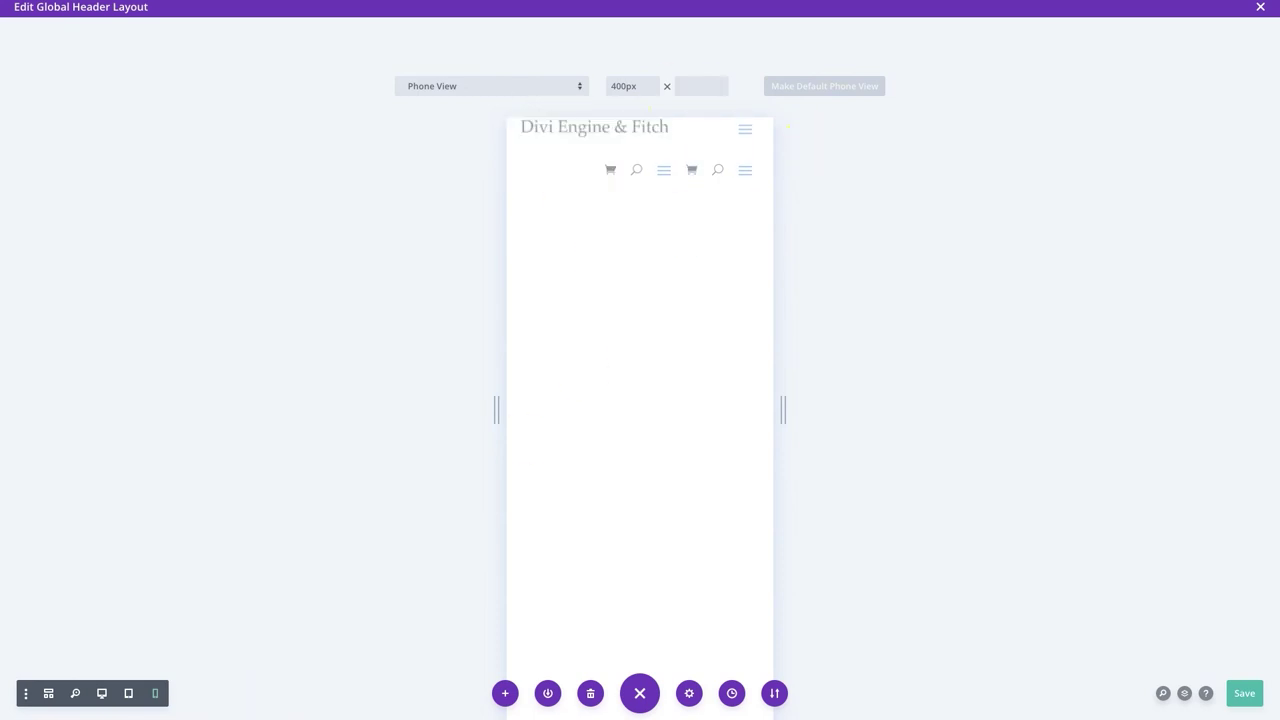
pyautogui.click(106, 692)
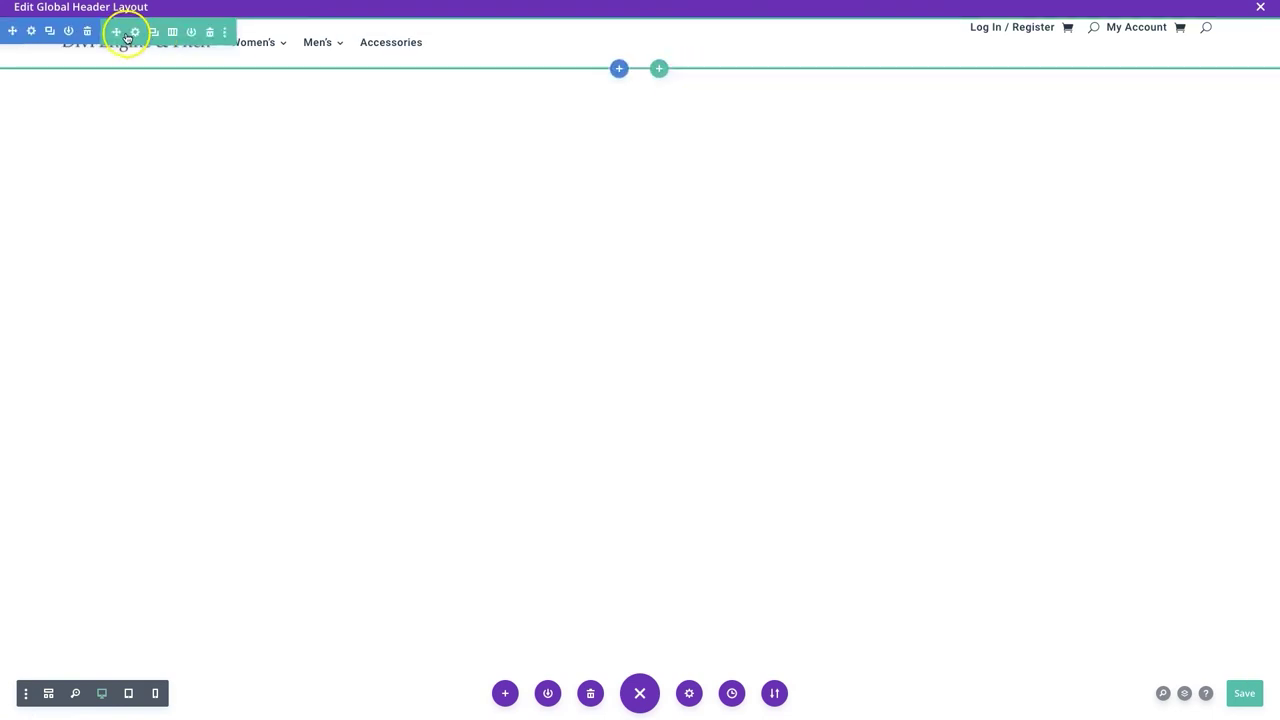
# Duplicate the header section and set the copy's Sticky Position to Do Not Stick, saving the section settings
pyautogui.click(50, 31)
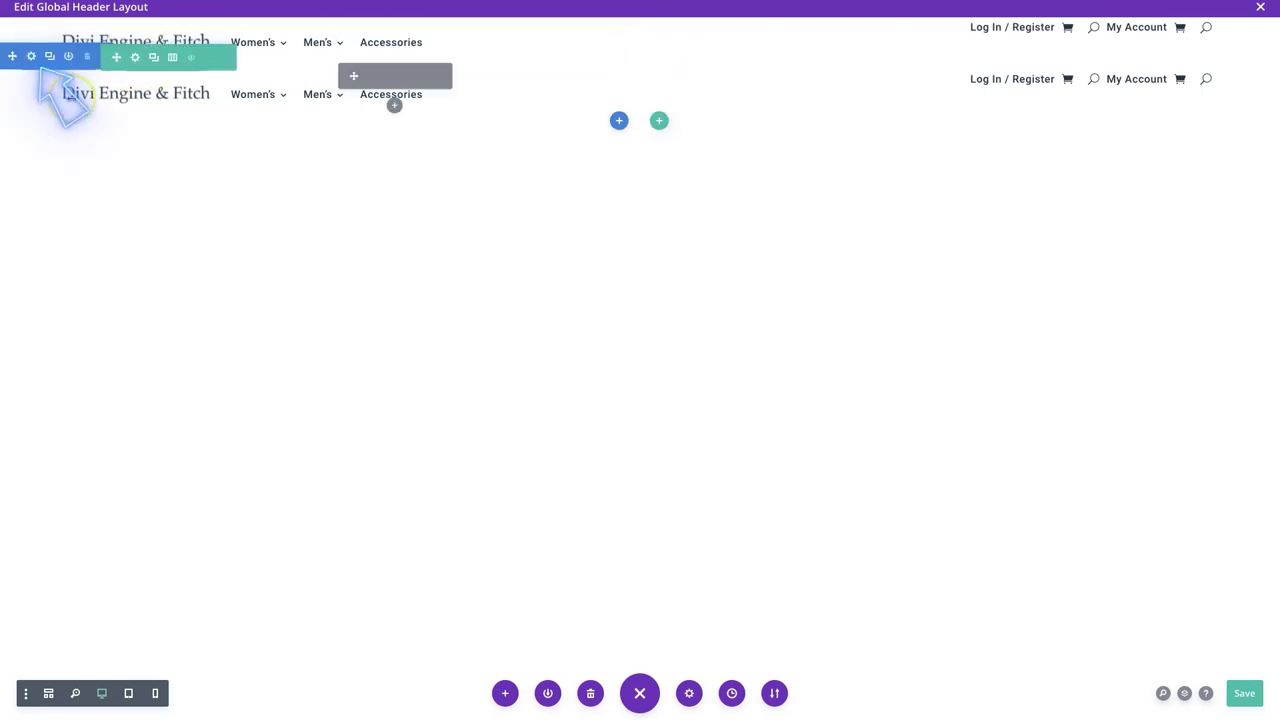
pyautogui.click(31, 57)
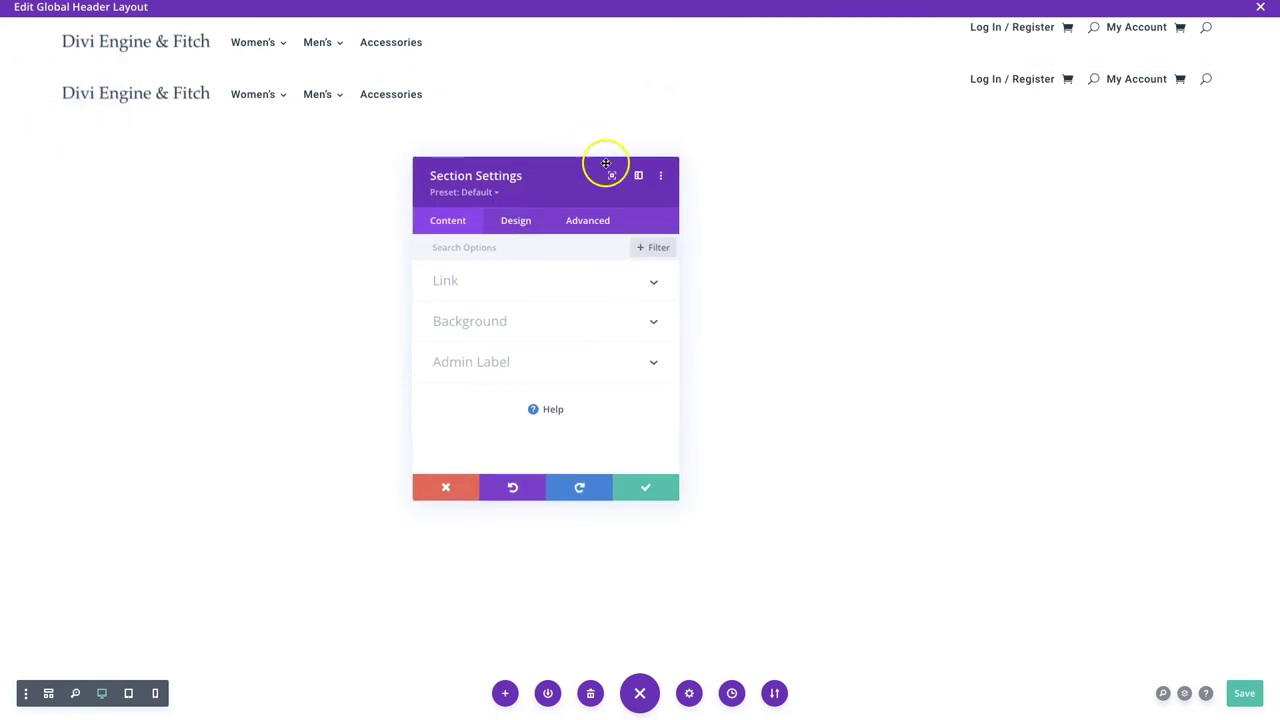
pyautogui.click(588, 220)
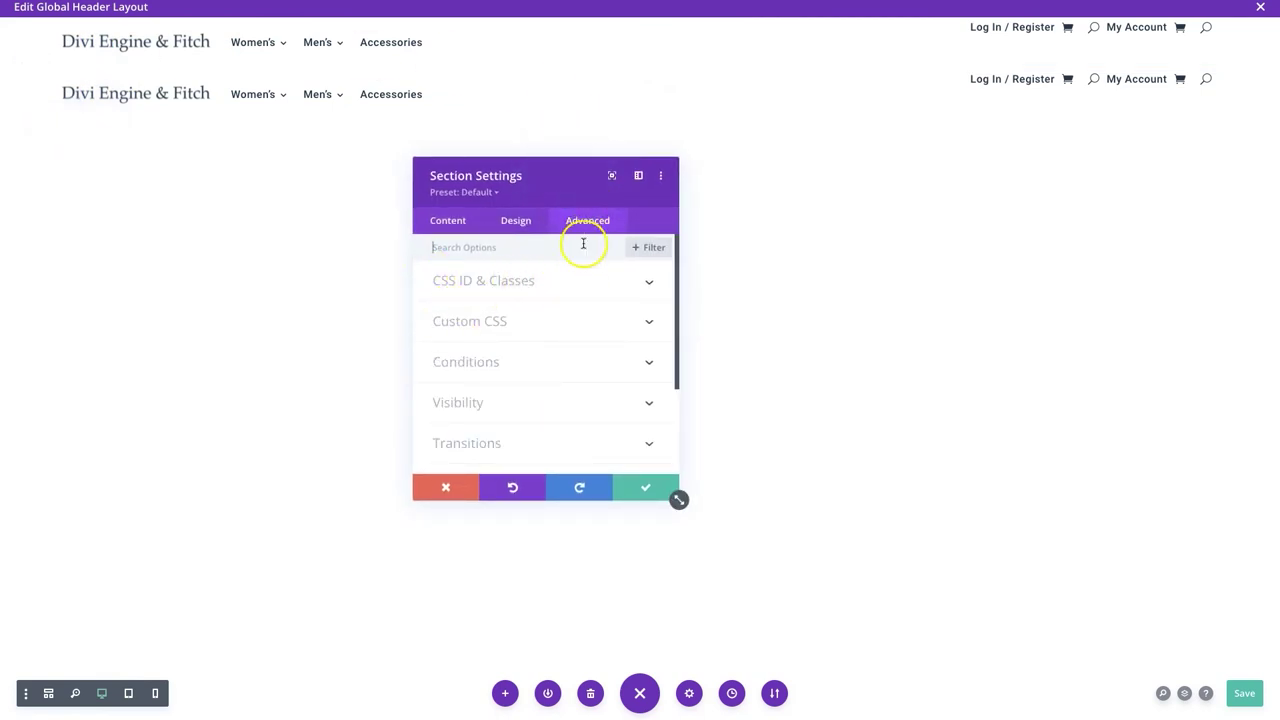
pyautogui.scroll(-5, 520, 380)
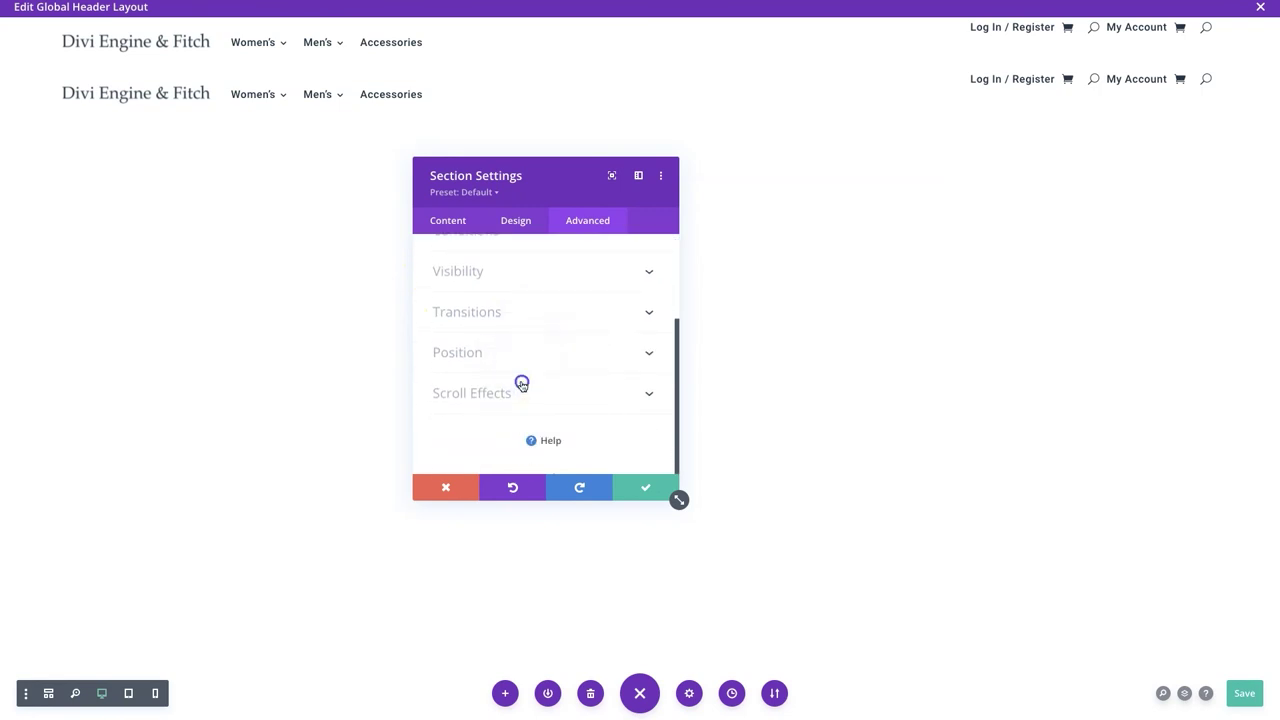
pyautogui.click(521, 390)
pyautogui.click(515, 303)
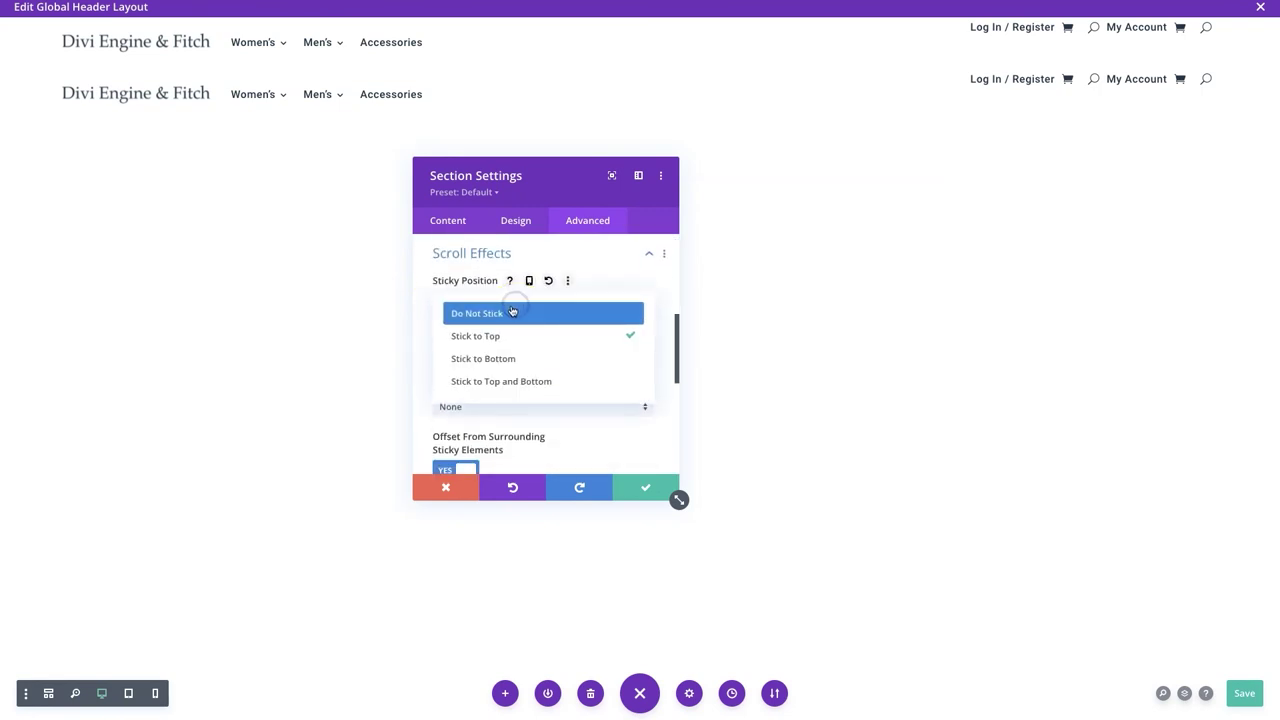
pyautogui.click(512, 312)
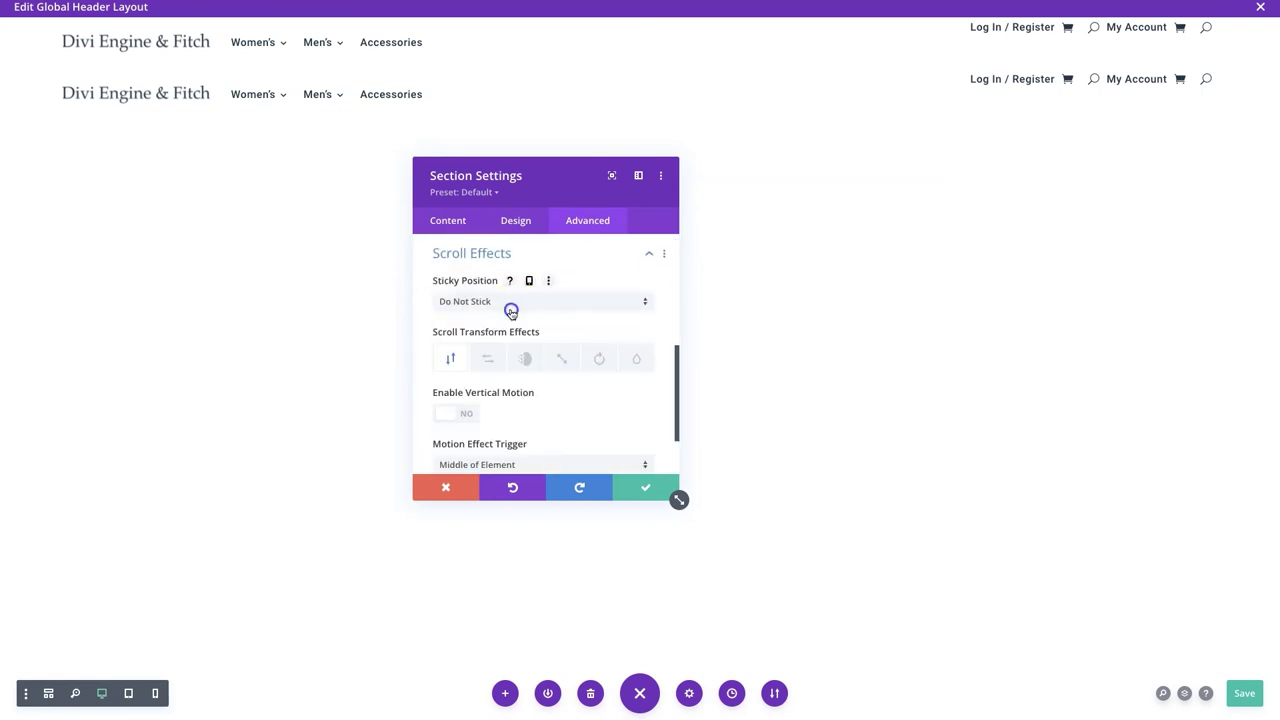
pyautogui.click(629, 488)
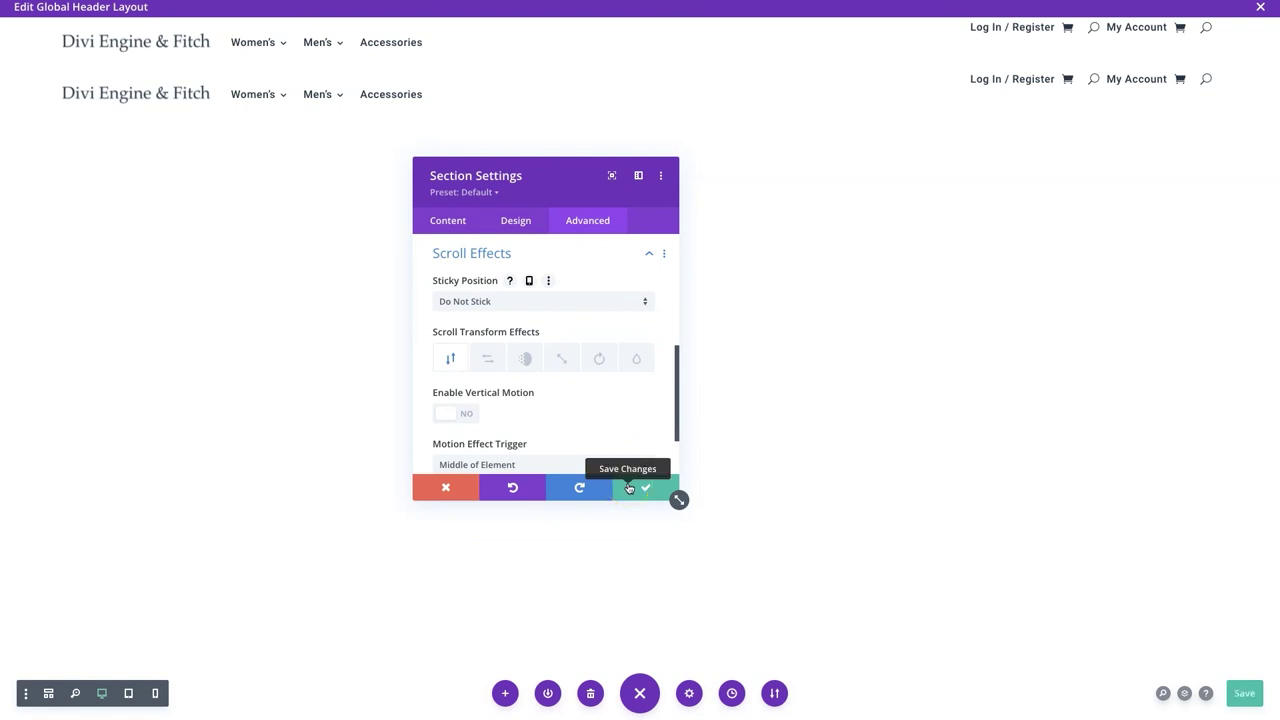
pyautogui.click(629, 488)
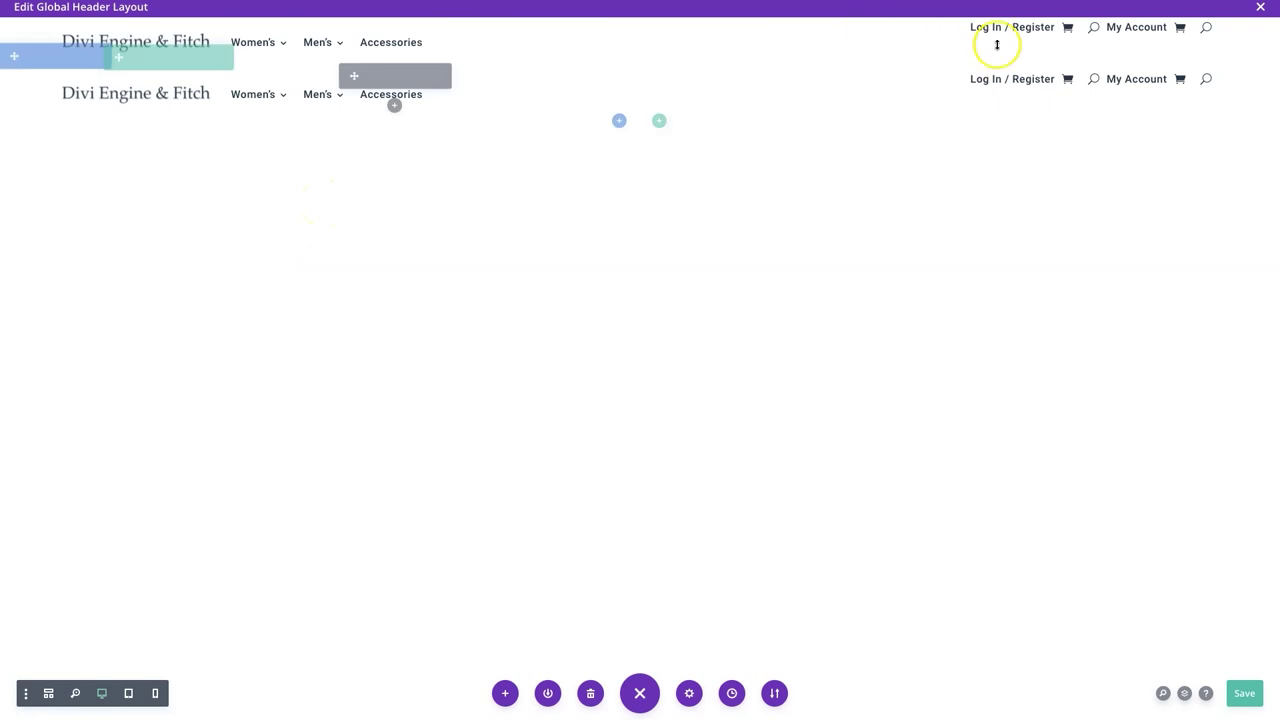
# Delete the Log In / Register and My Account menu modules from the duplicated header section
pyautogui.click(1035, 97)
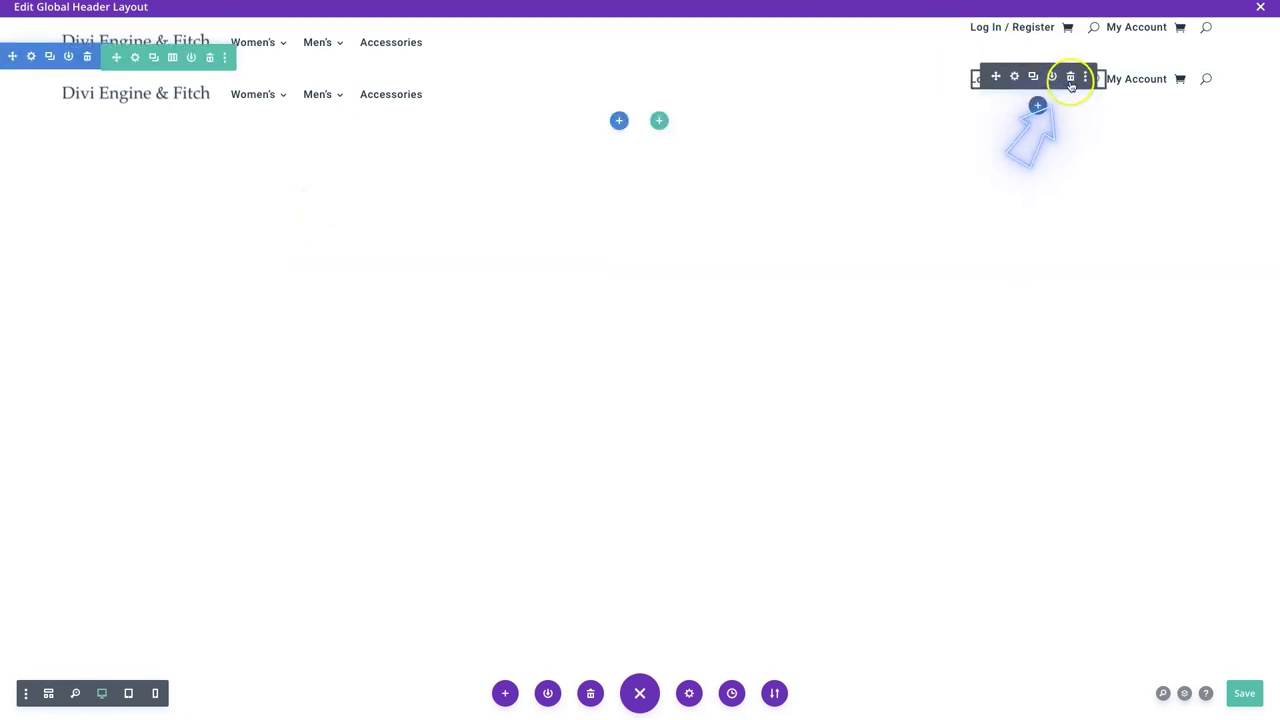
pyautogui.click(1070, 77)
pyautogui.click(1193, 92)
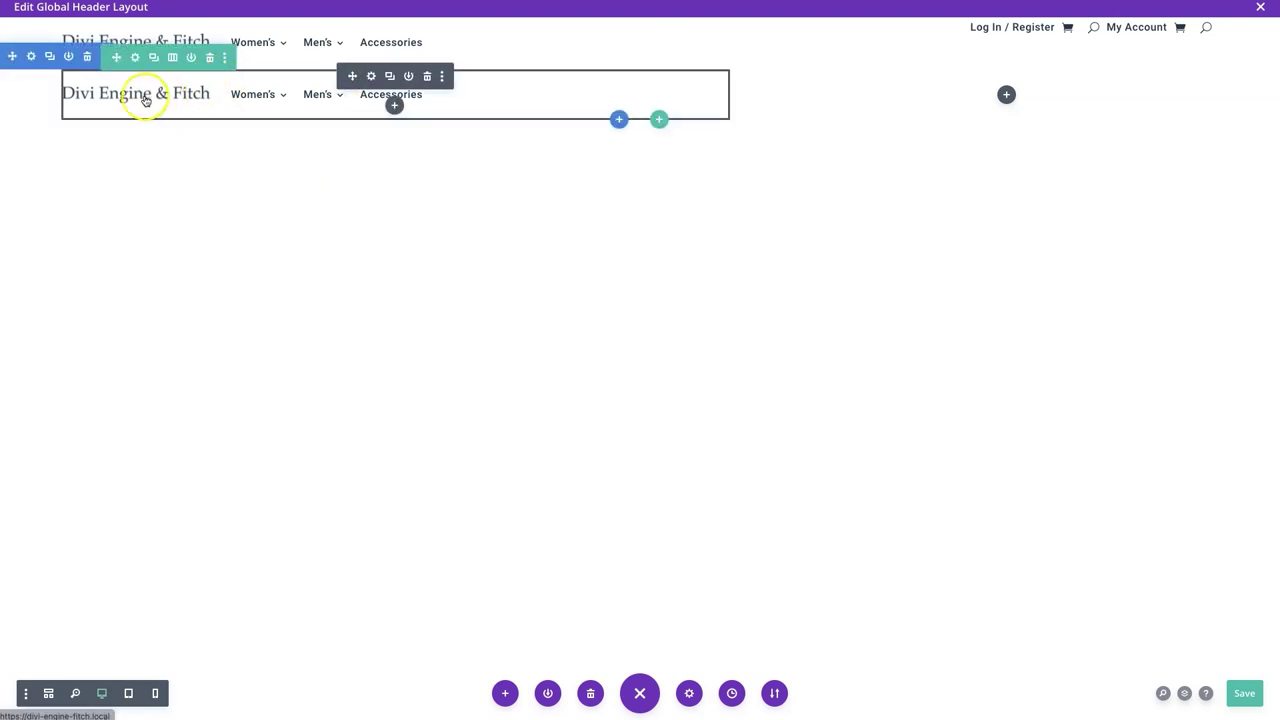
# Assign the Mobile Menu - Logged In menu to the remaining menu module in the duplicated section
pyautogui.click(371, 76)
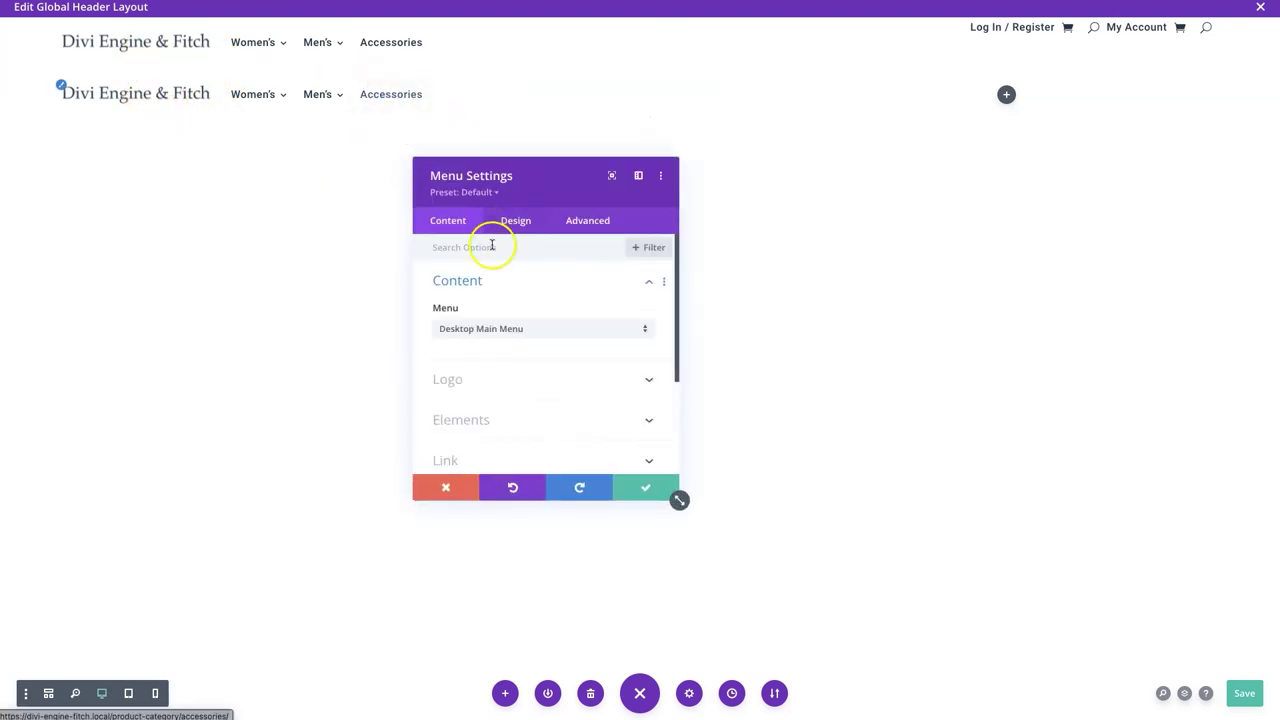
pyautogui.click(478, 328)
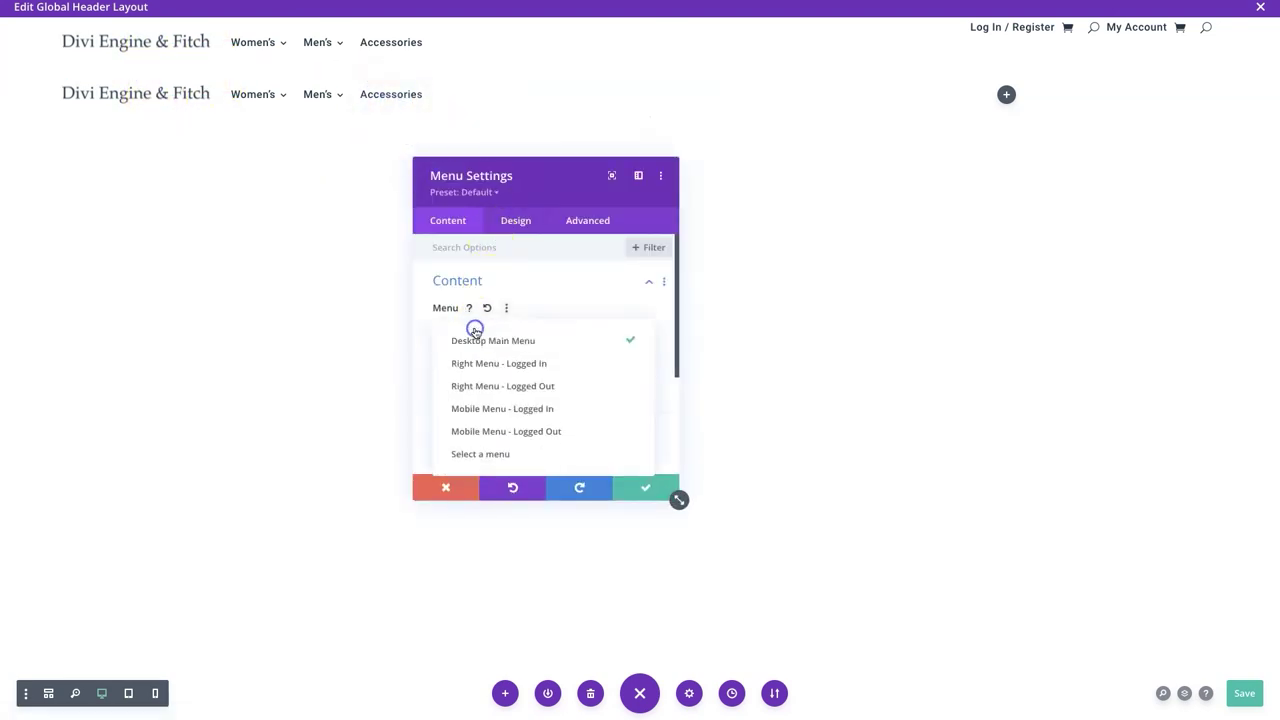
pyautogui.click(486, 409)
pyautogui.click(499, 413)
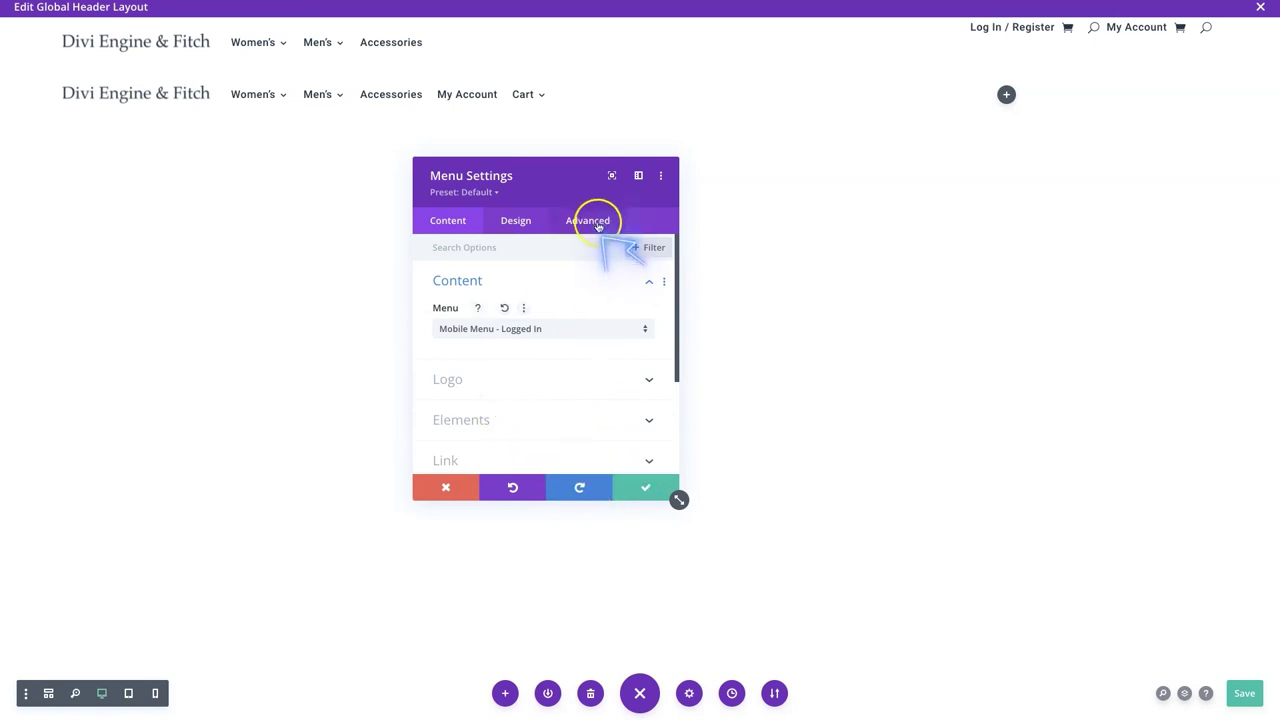
# Add a Logged In Status display condition to this menu module for User is Logged In, labelled "Loggen In", and save the module
pyautogui.click(588, 221)
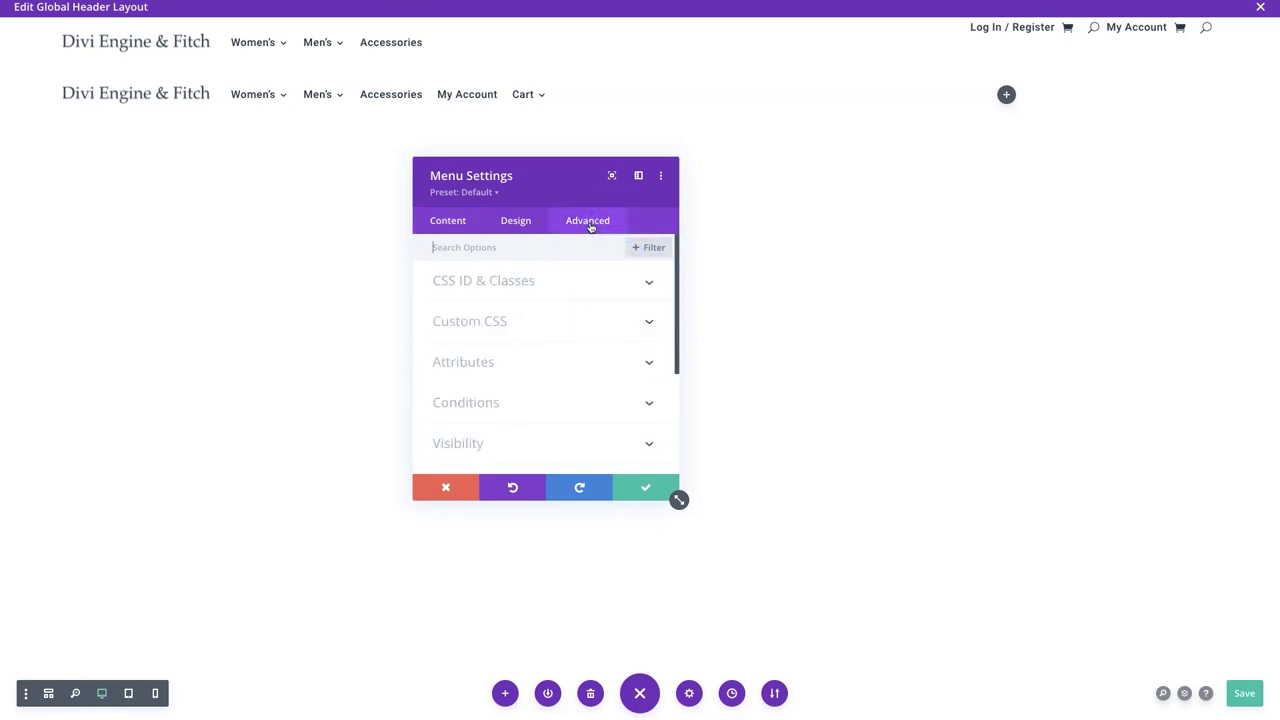
pyautogui.scroll(-2, 553, 310)
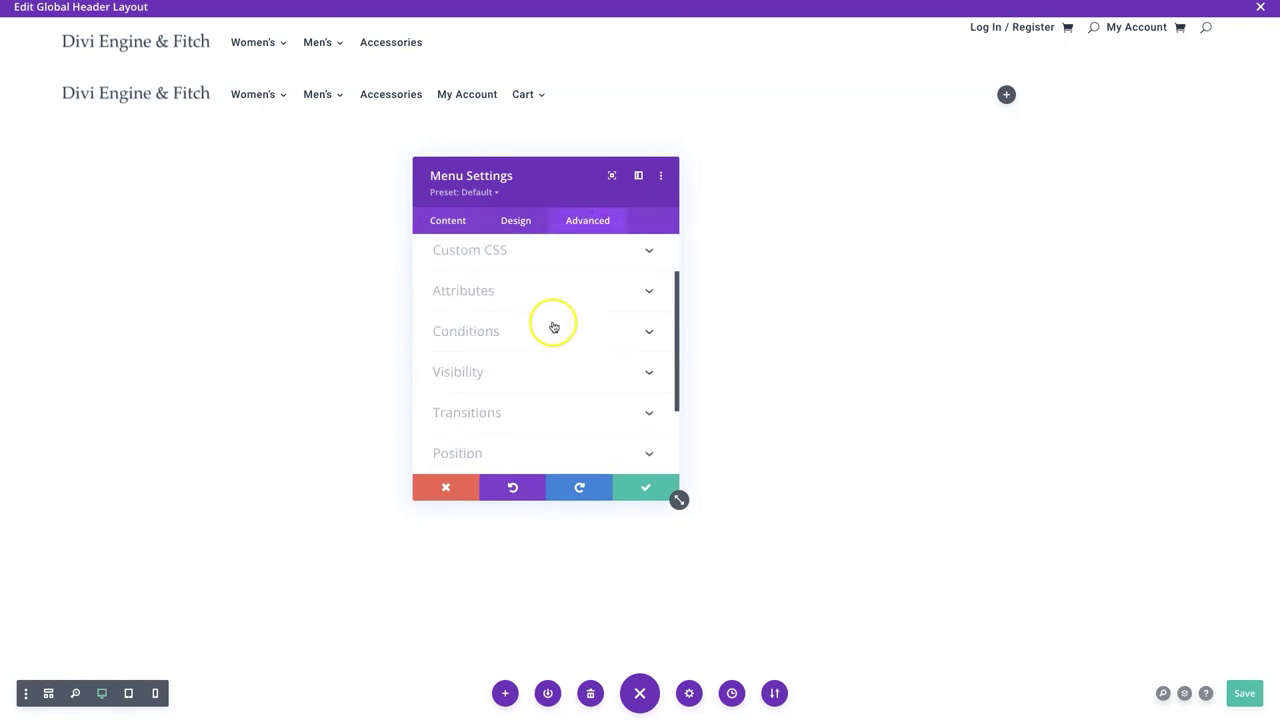
pyautogui.click(508, 328)
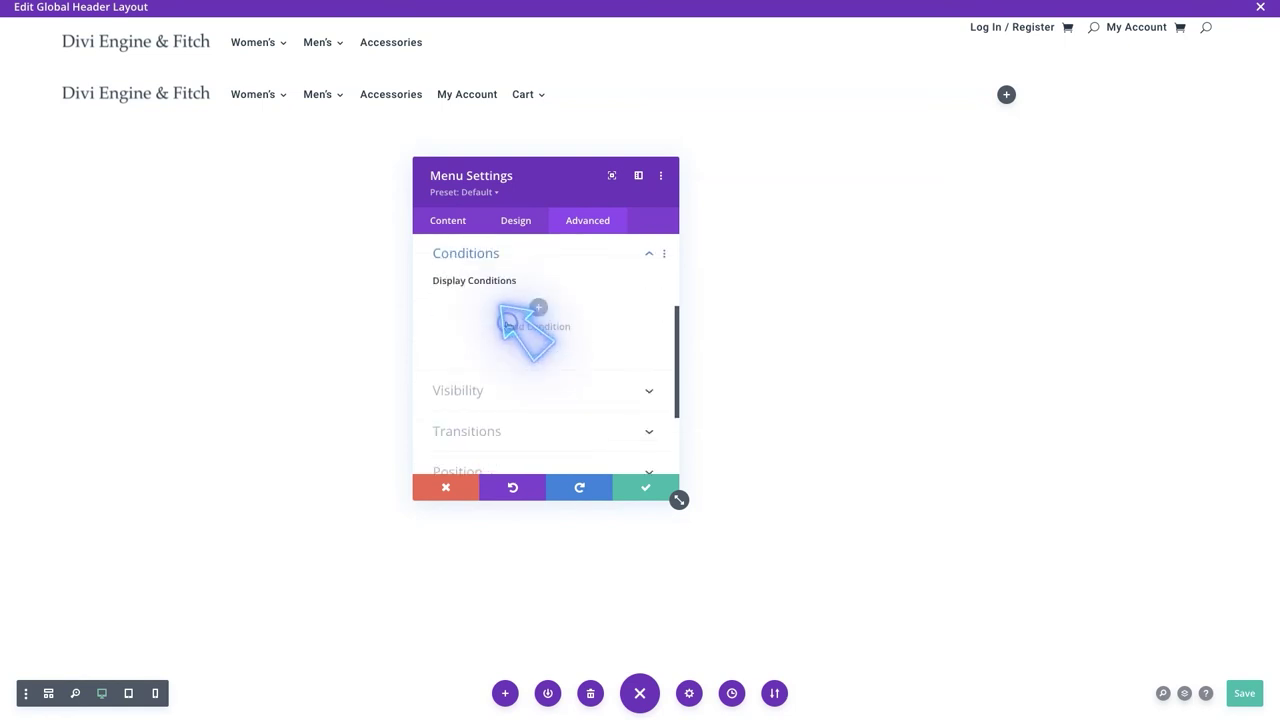
pyautogui.click(538, 307)
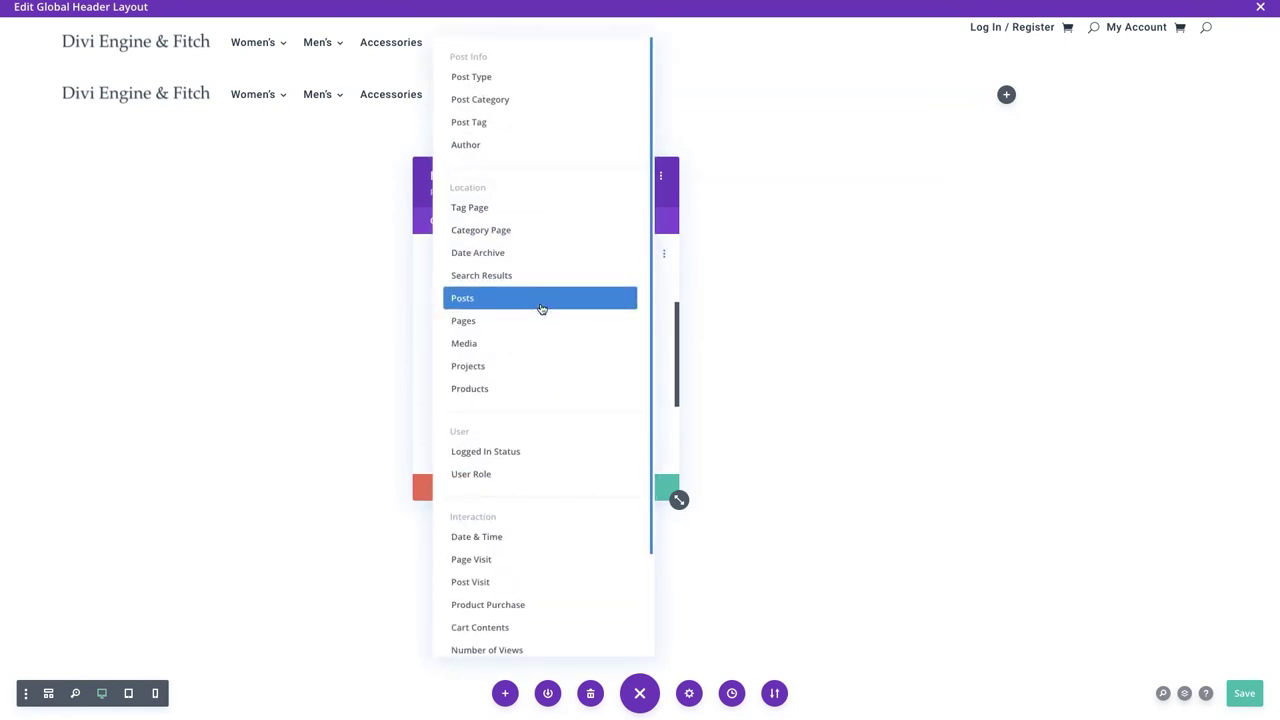
pyautogui.click(497, 448)
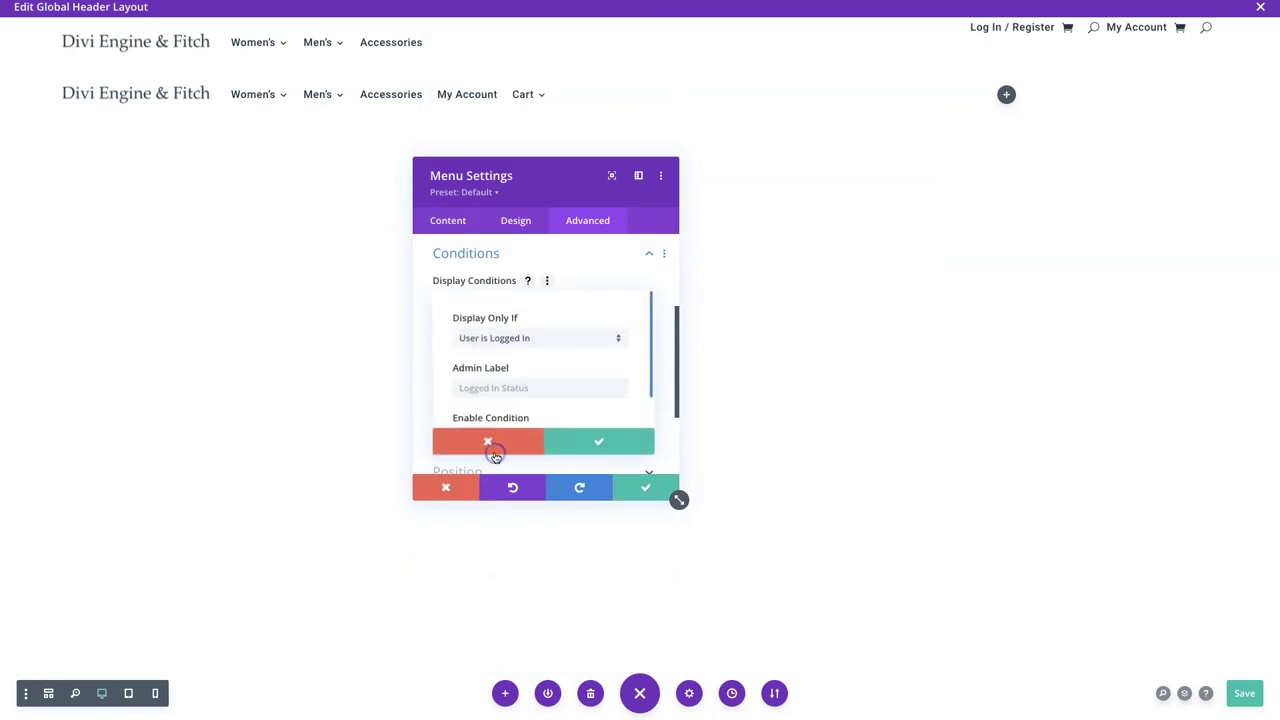
pyautogui.click(514, 387)
pyautogui.write('Loggen In')
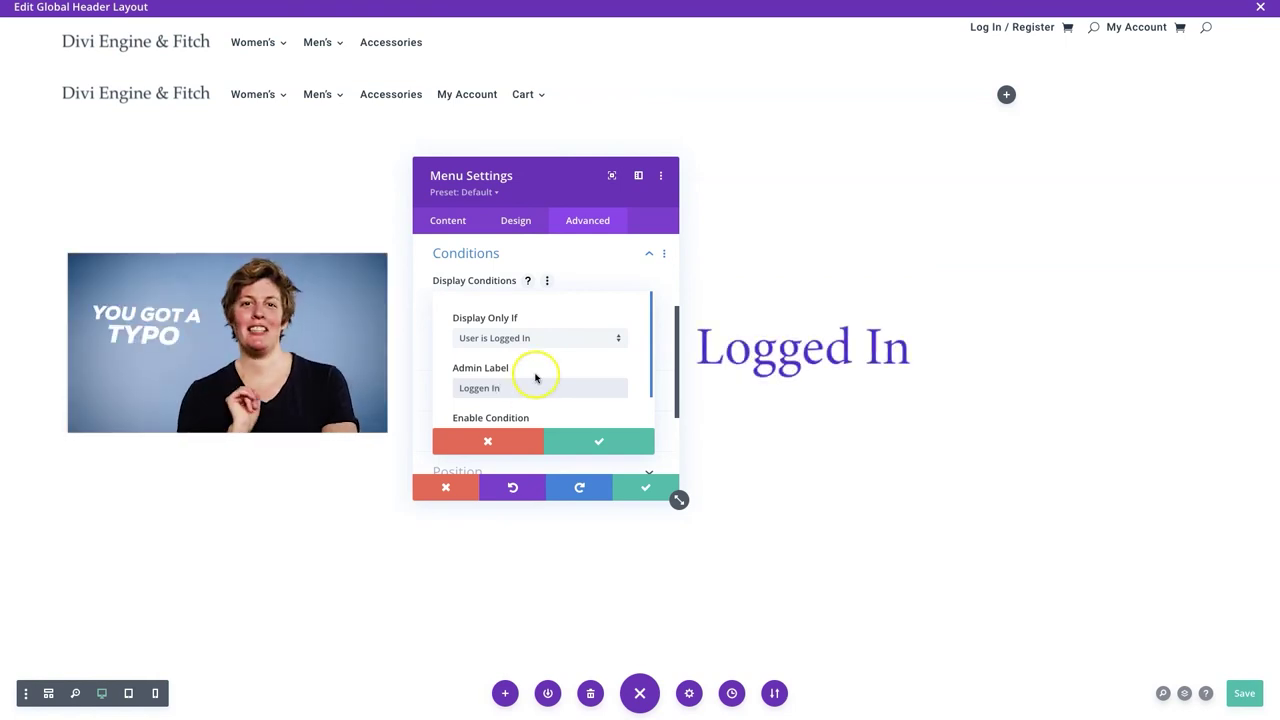
pyautogui.scroll(-1, 534, 371)
pyautogui.click(494, 405)
pyautogui.click(626, 442)
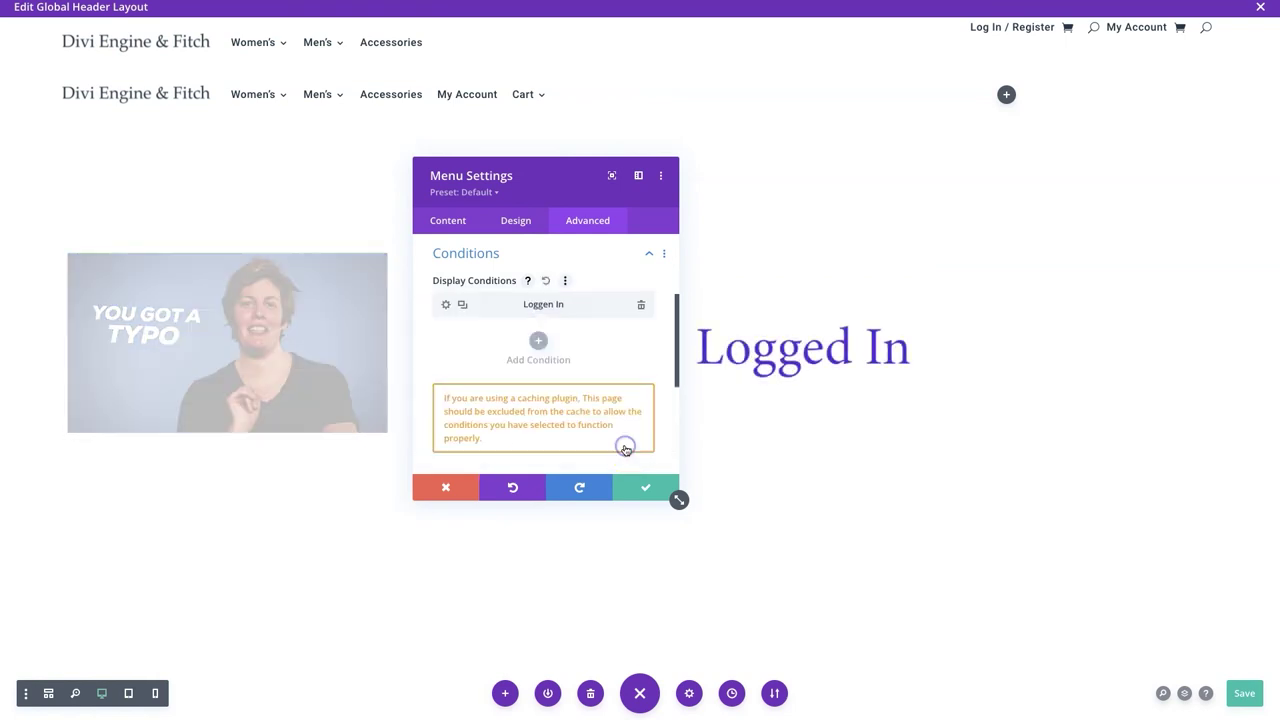
pyautogui.click(626, 452)
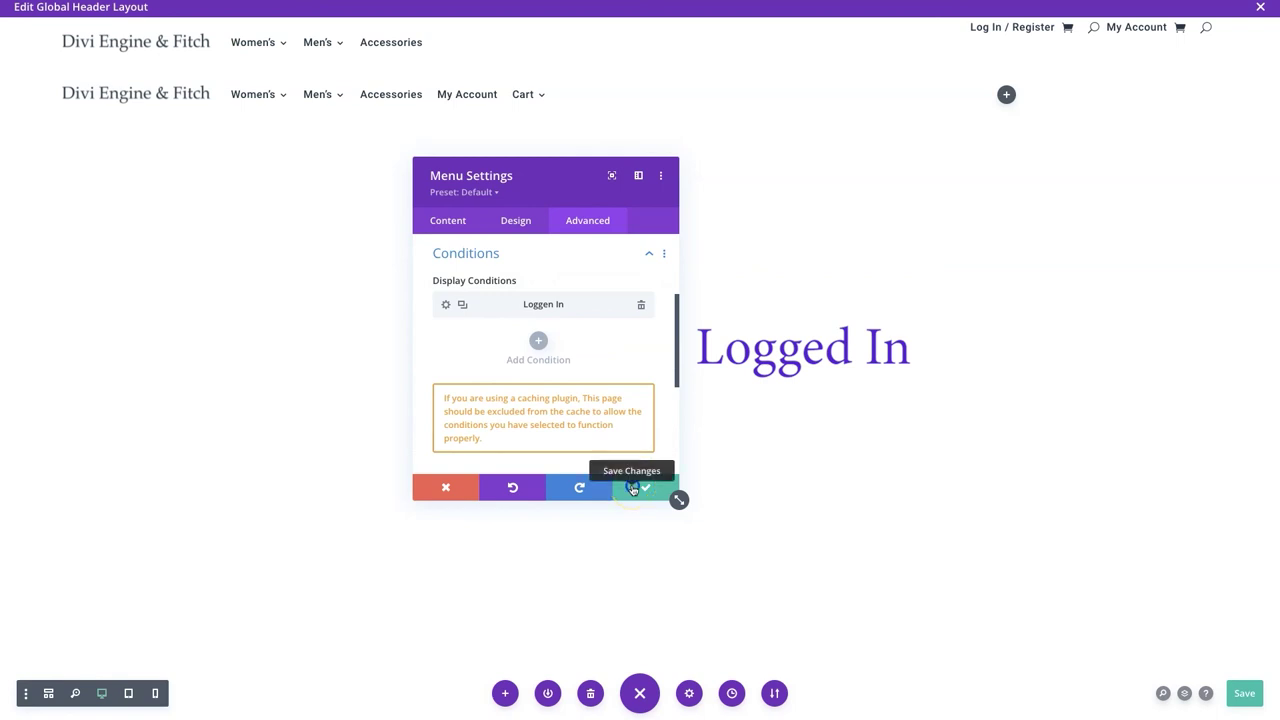
pyautogui.click(633, 488)
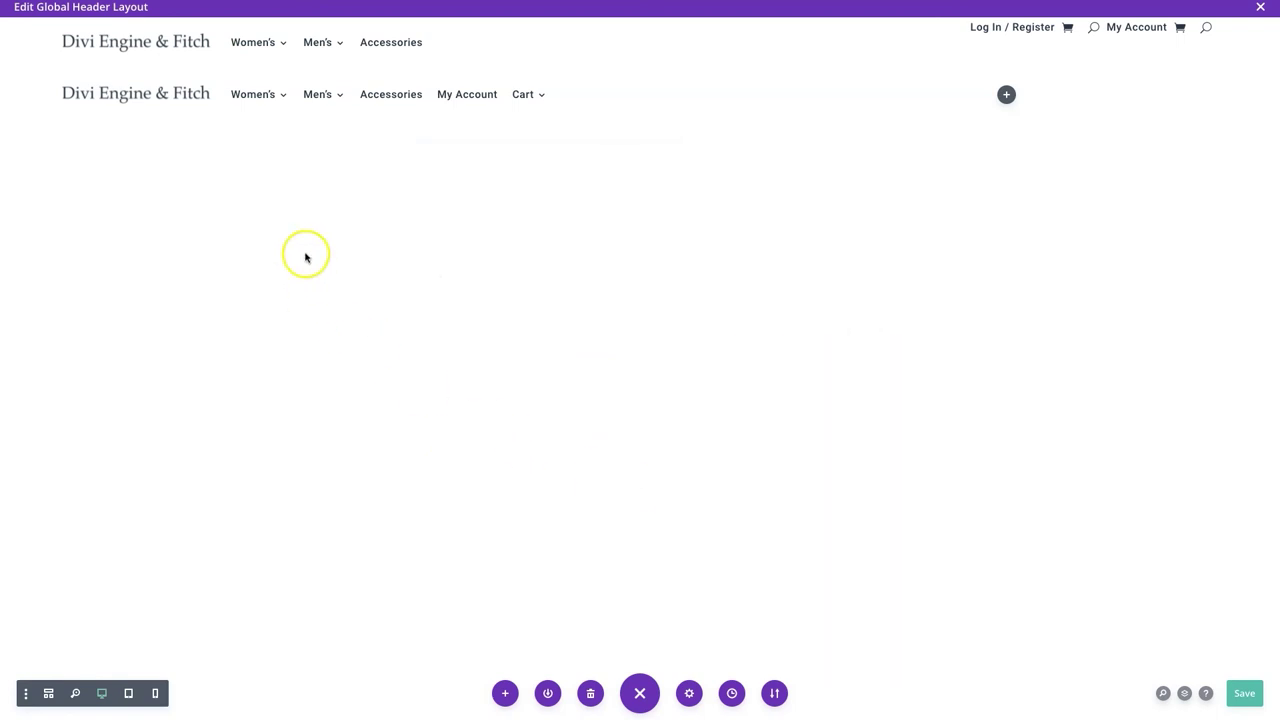
# Duplicate the logged-in mobile menu module and assign Mobile Menu - Logged Out to the copy
pyautogui.moveTo(280, 97)
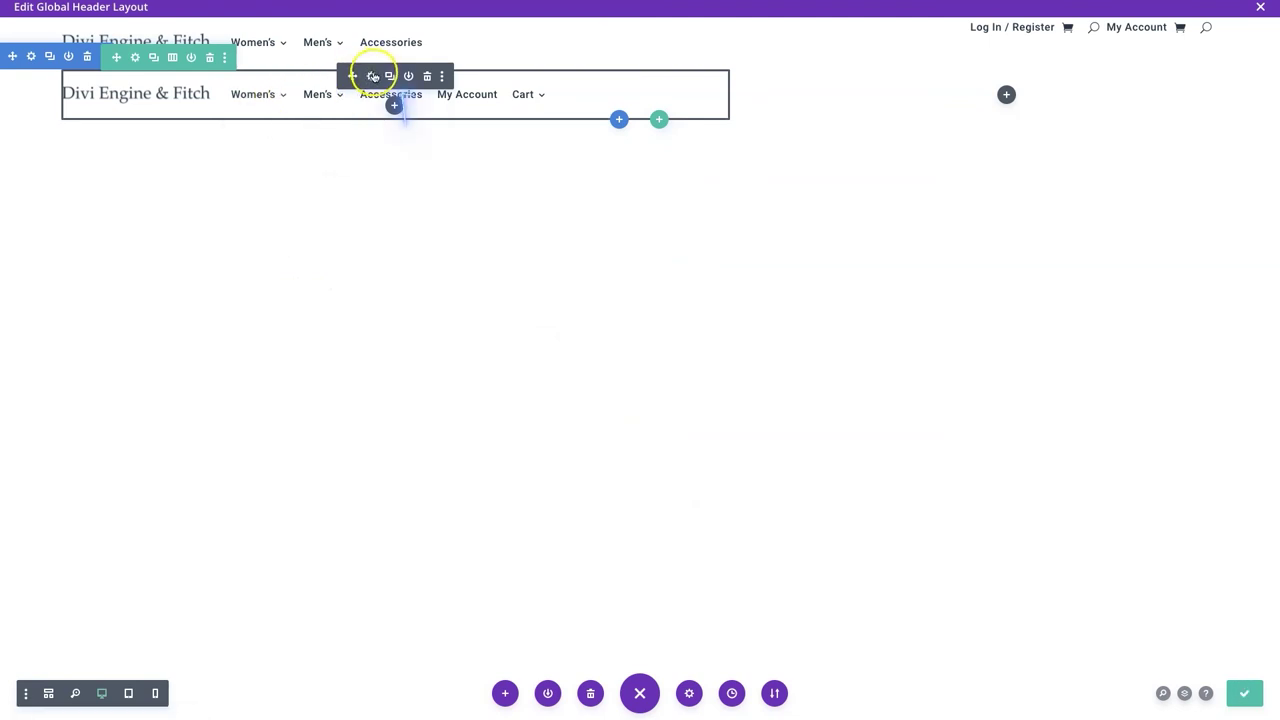
pyautogui.click(389, 76)
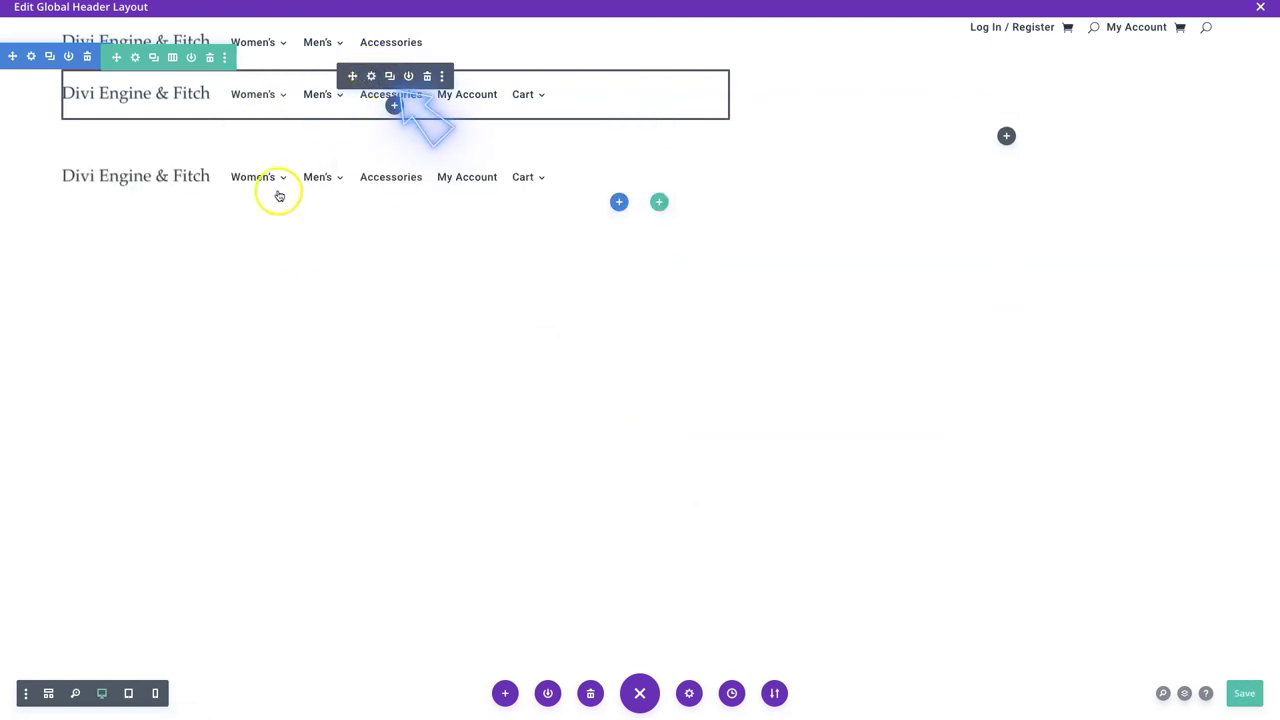
pyautogui.click(370, 162)
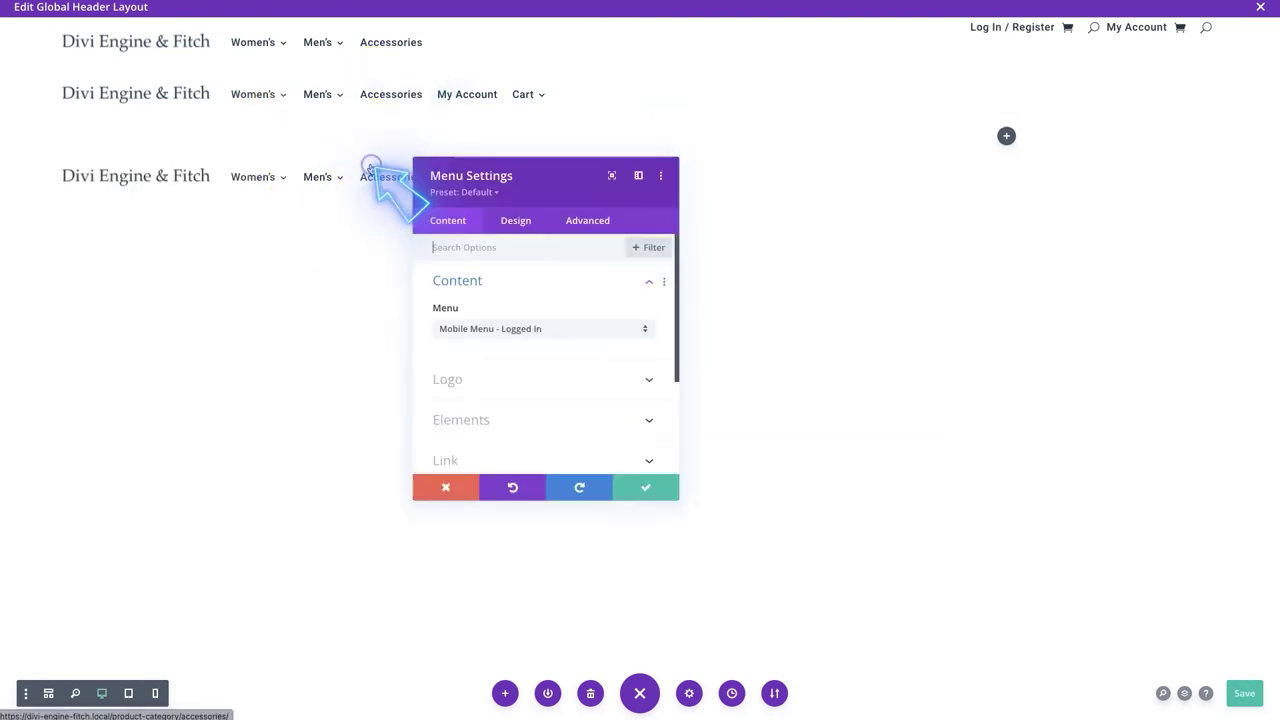
pyautogui.click(500, 331)
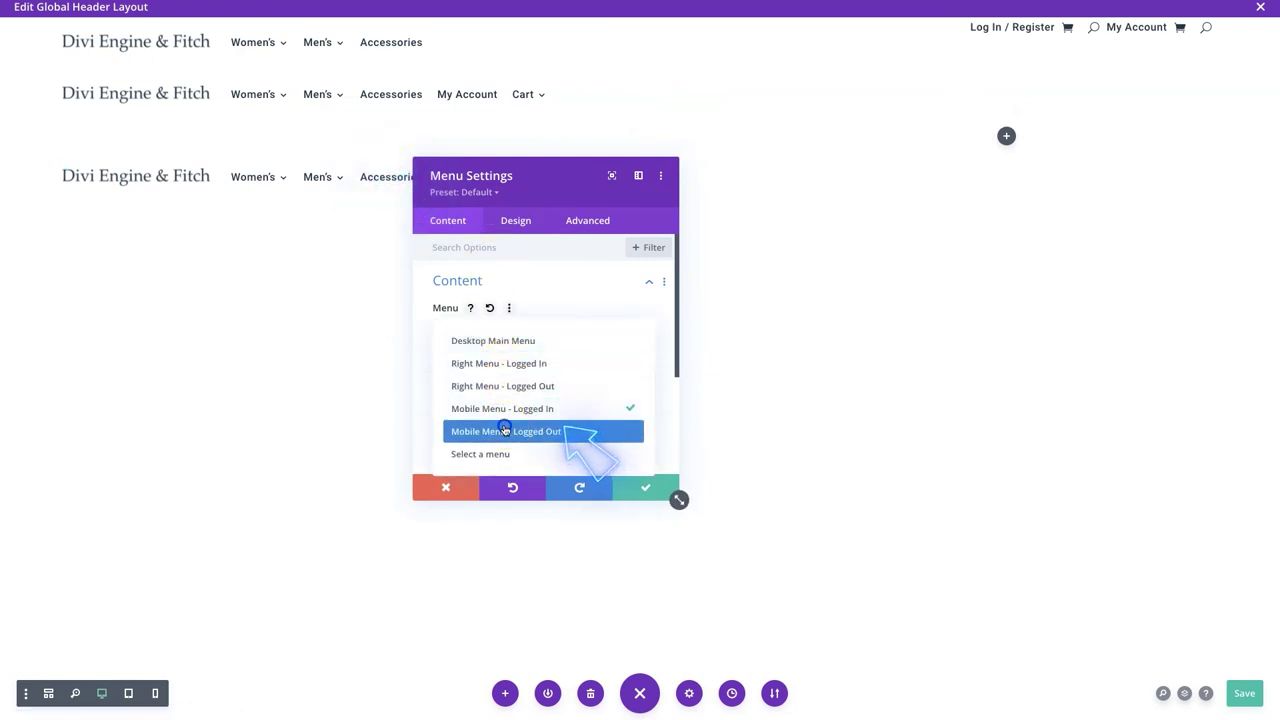
pyautogui.click(505, 430)
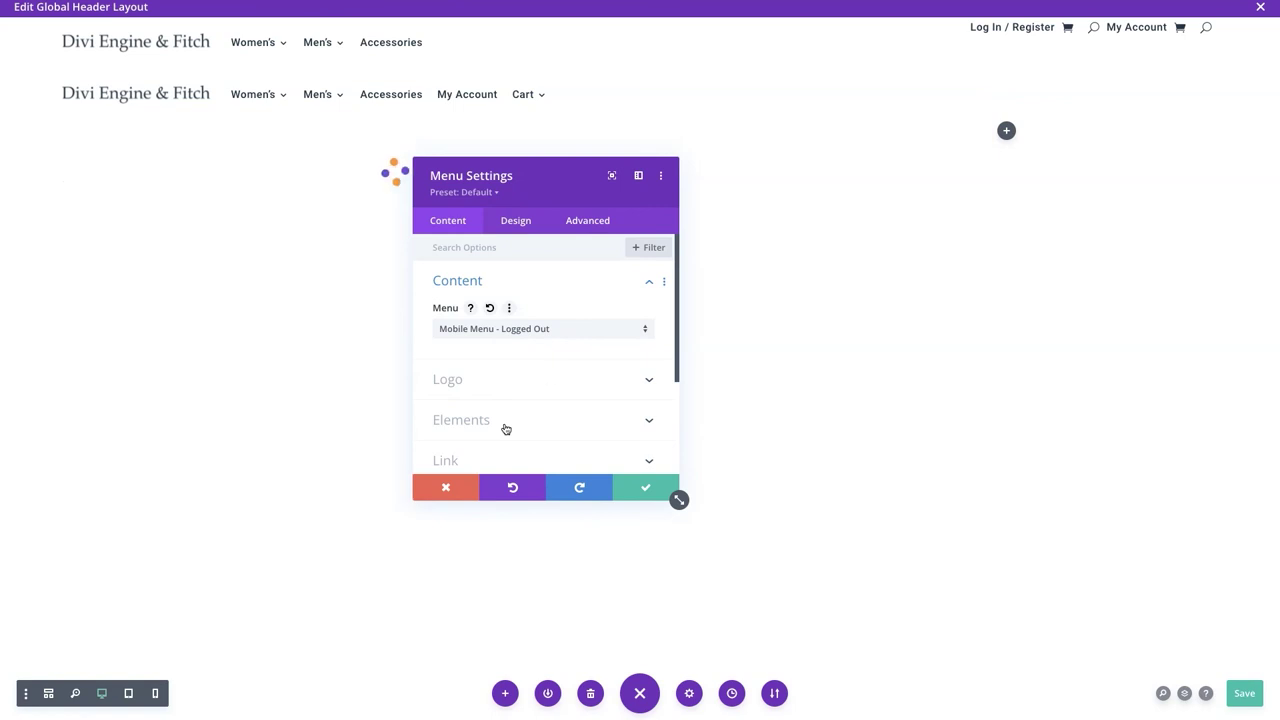
# Change the duplicated mobile menu's display condition to User is Logged Out, label it "Loggen Out", and save the module
pyautogui.click(590, 226)
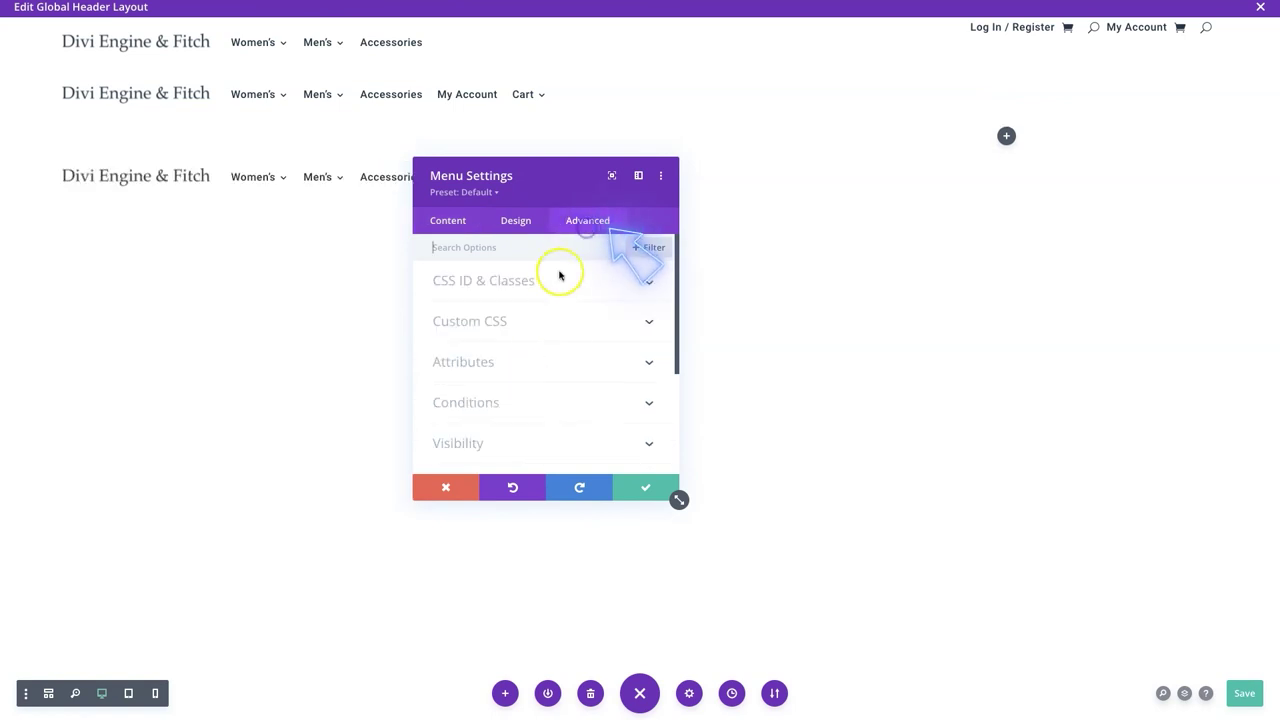
pyautogui.click(481, 405)
pyautogui.click(446, 304)
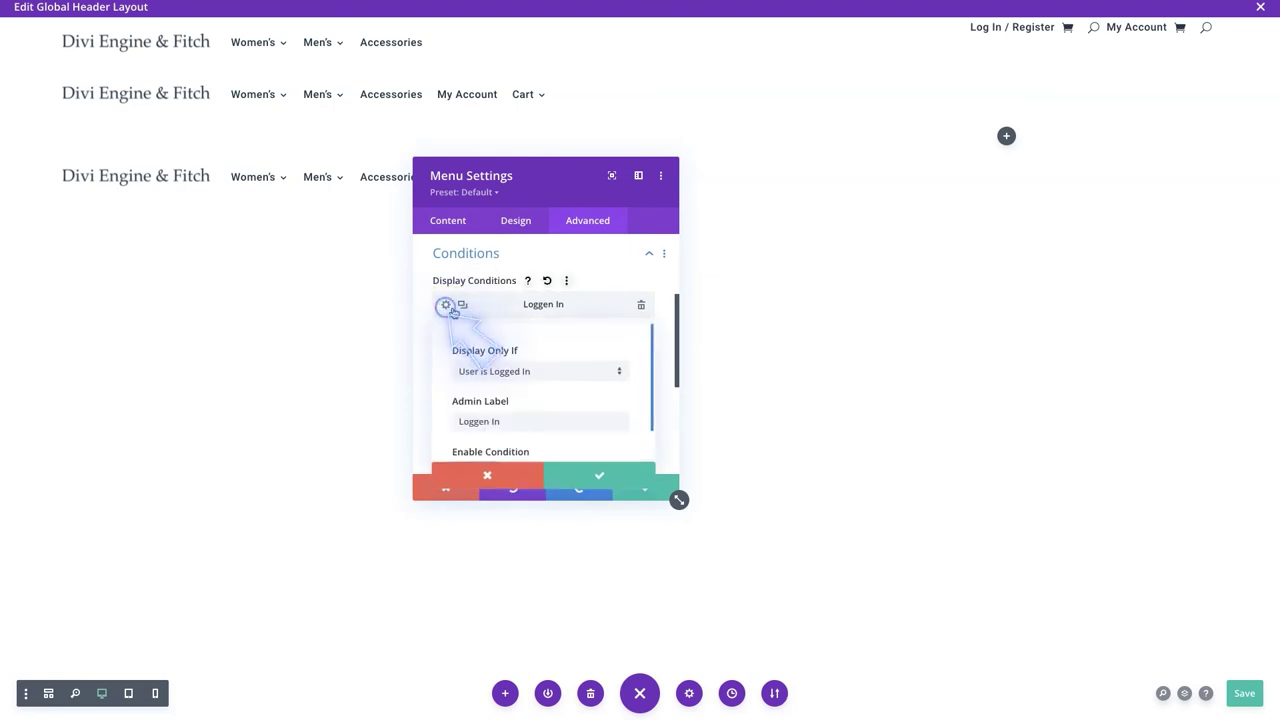
pyautogui.click(513, 374)
pyautogui.click(510, 405)
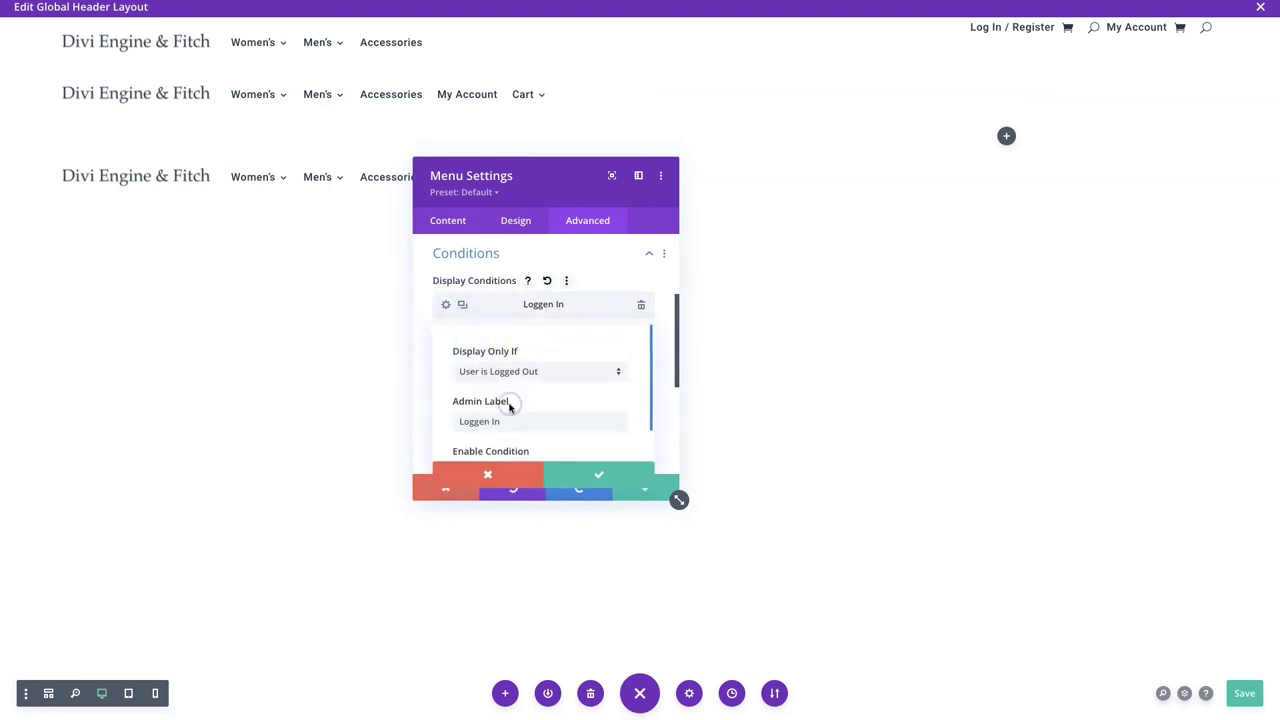
pyautogui.click(497, 421)
pyautogui.press('BackSpace')
pyautogui.press('BackSpace')
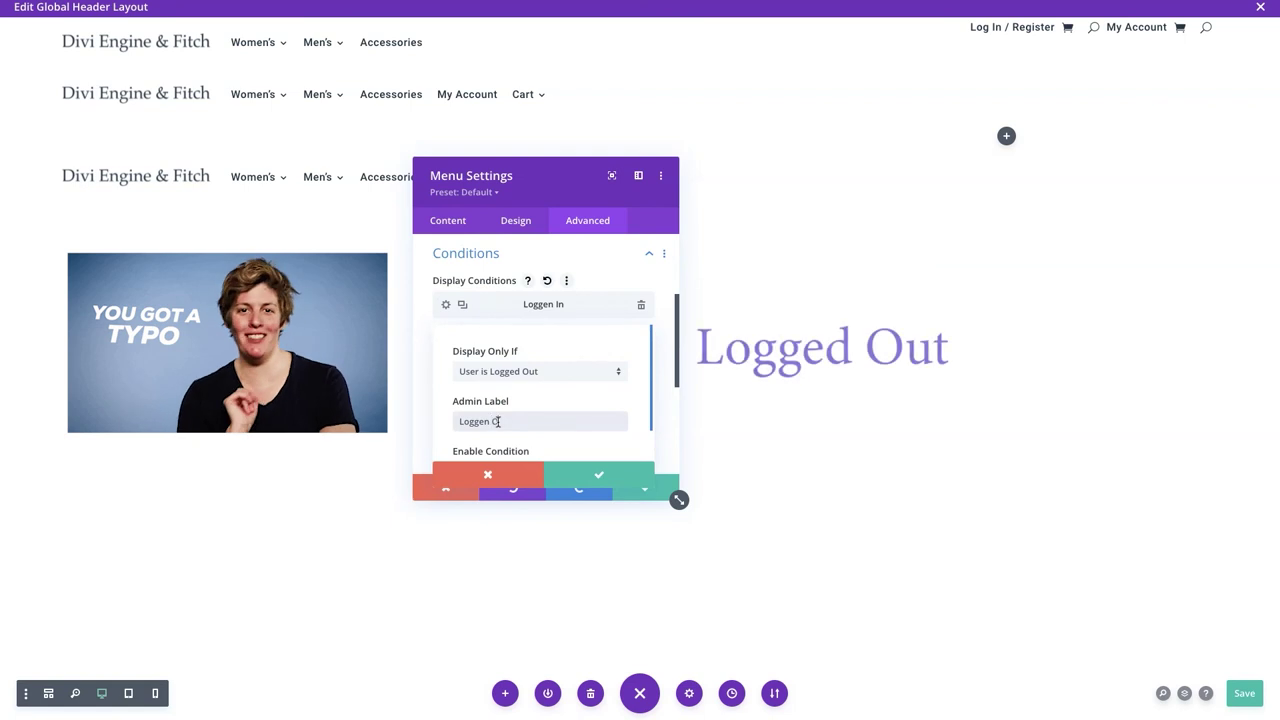
pyautogui.write('Out')
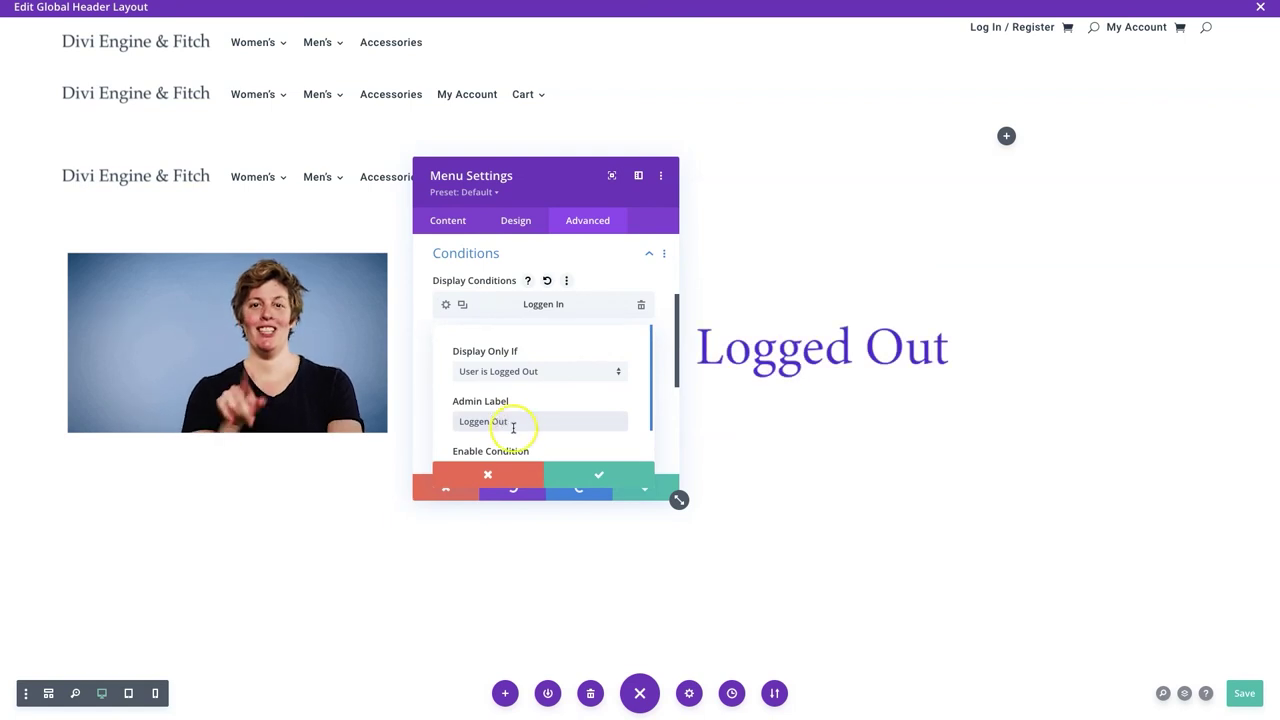
pyautogui.click(592, 474)
pyautogui.click(636, 487)
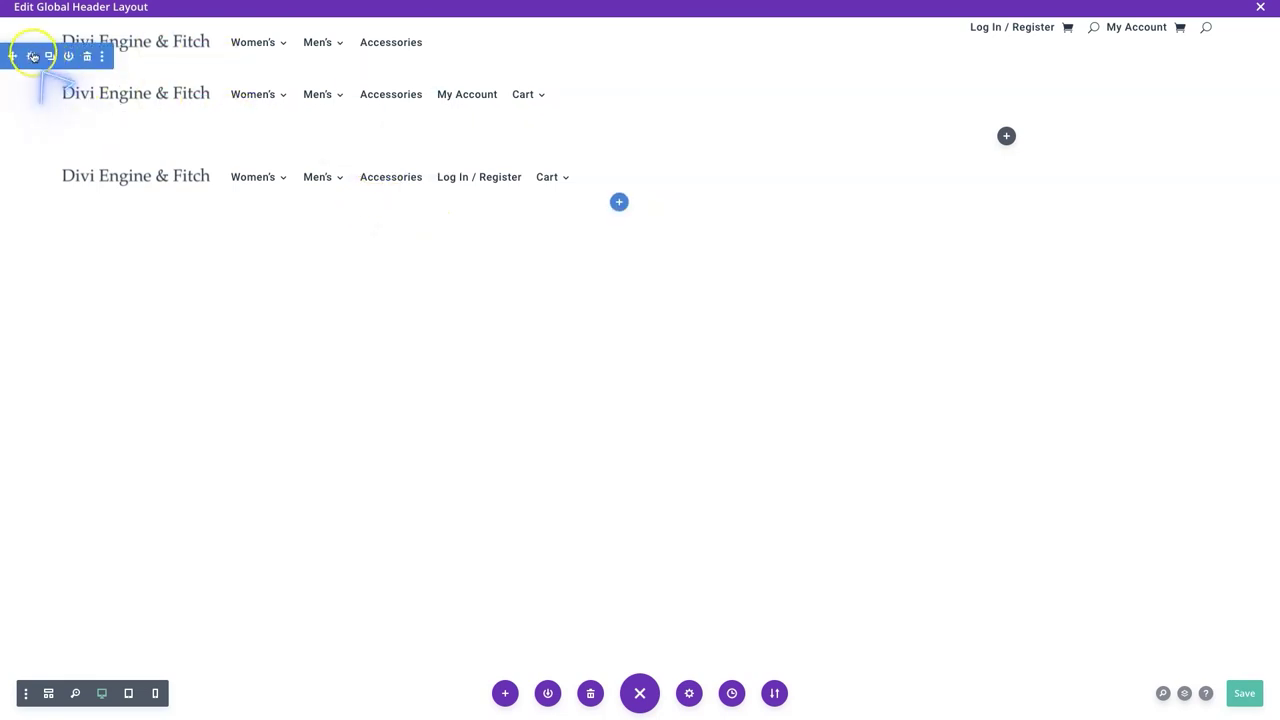
# Disable the duplicated mobile menu section on desktop only and save the header layout
pyautogui.rightClick(33, 57)
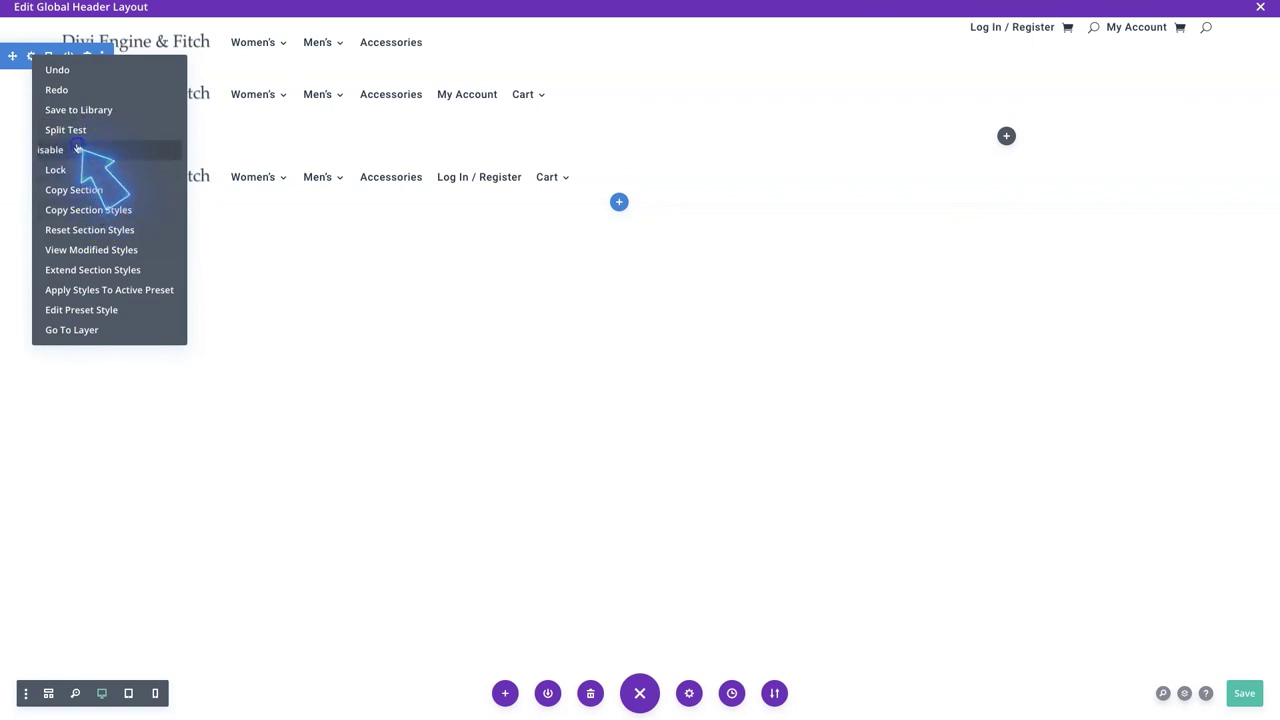
pyautogui.click(170, 151)
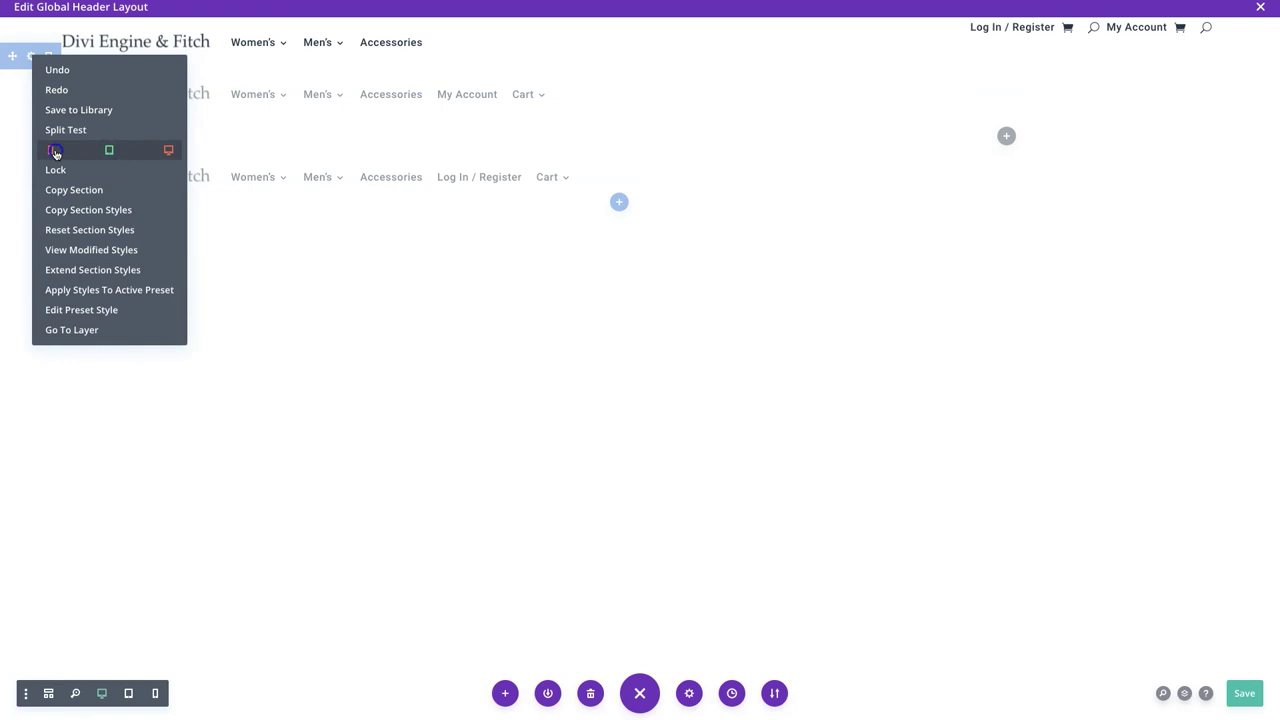
pyautogui.click(399, 325)
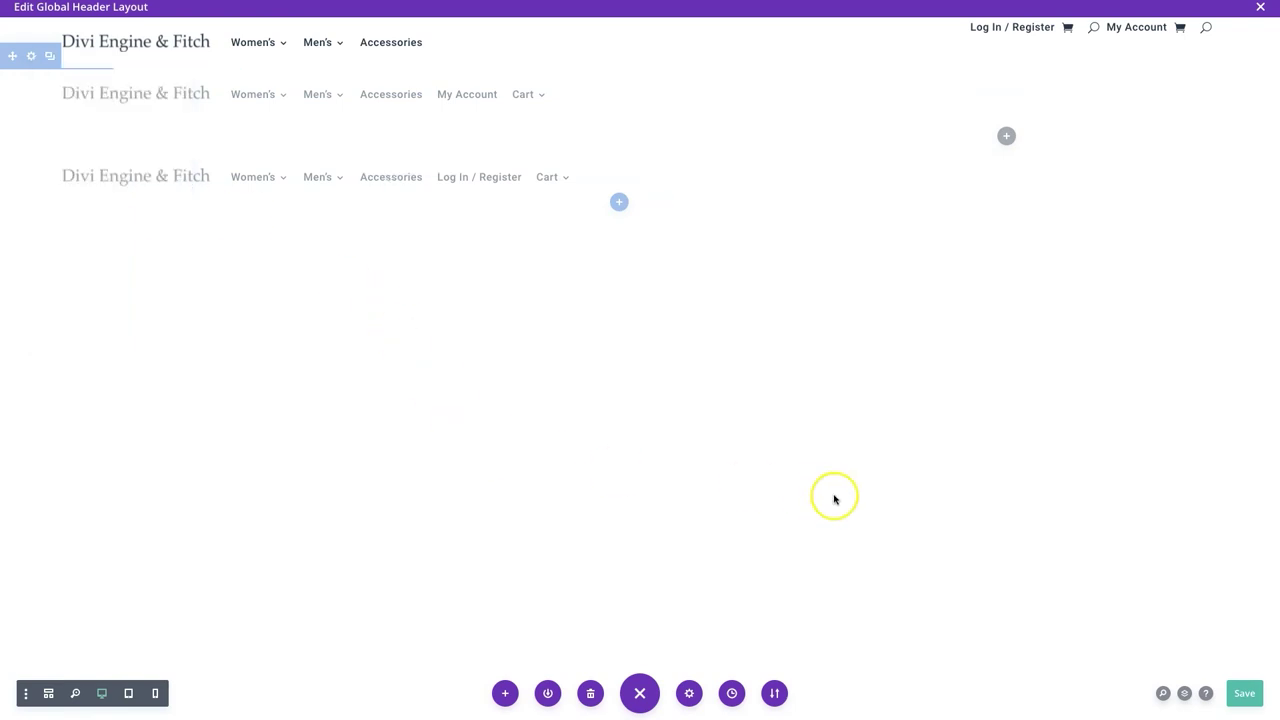
pyautogui.click(1234, 695)
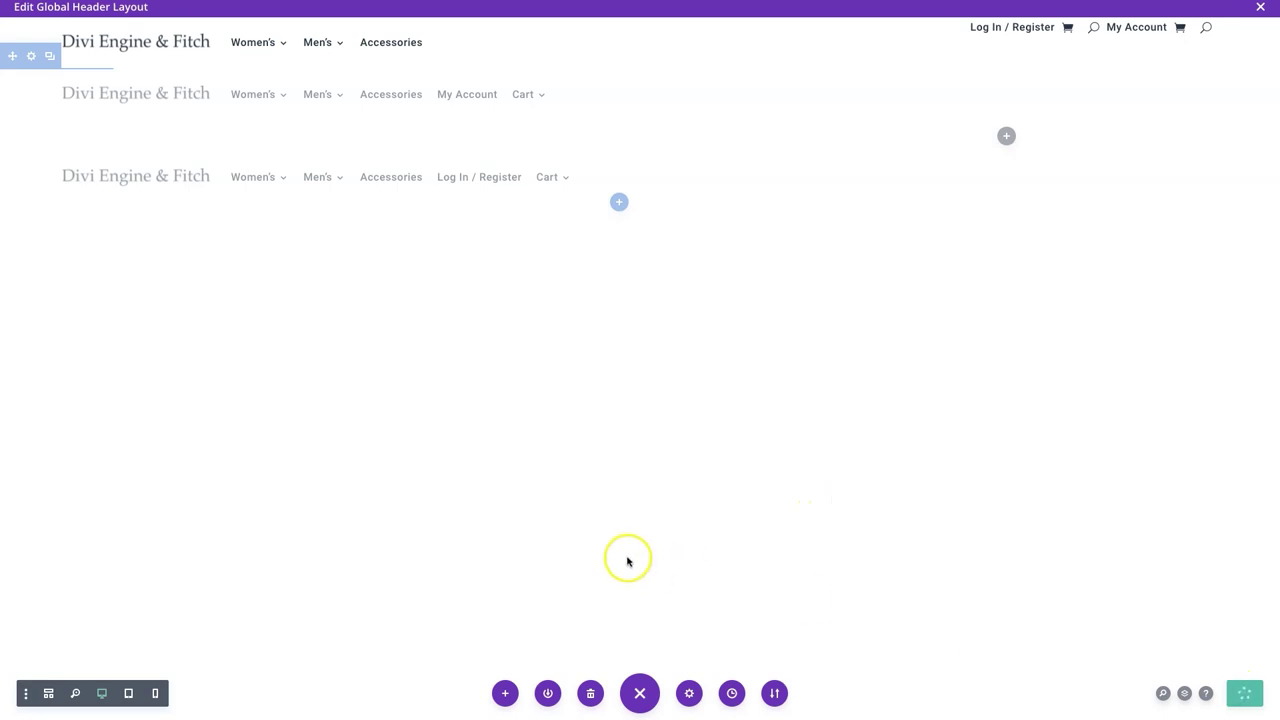
# Preview the header in phone view, and set the logged-in mobile menu's hamburger icon colour to #253746 in desktop view
pyautogui.click(153, 693)
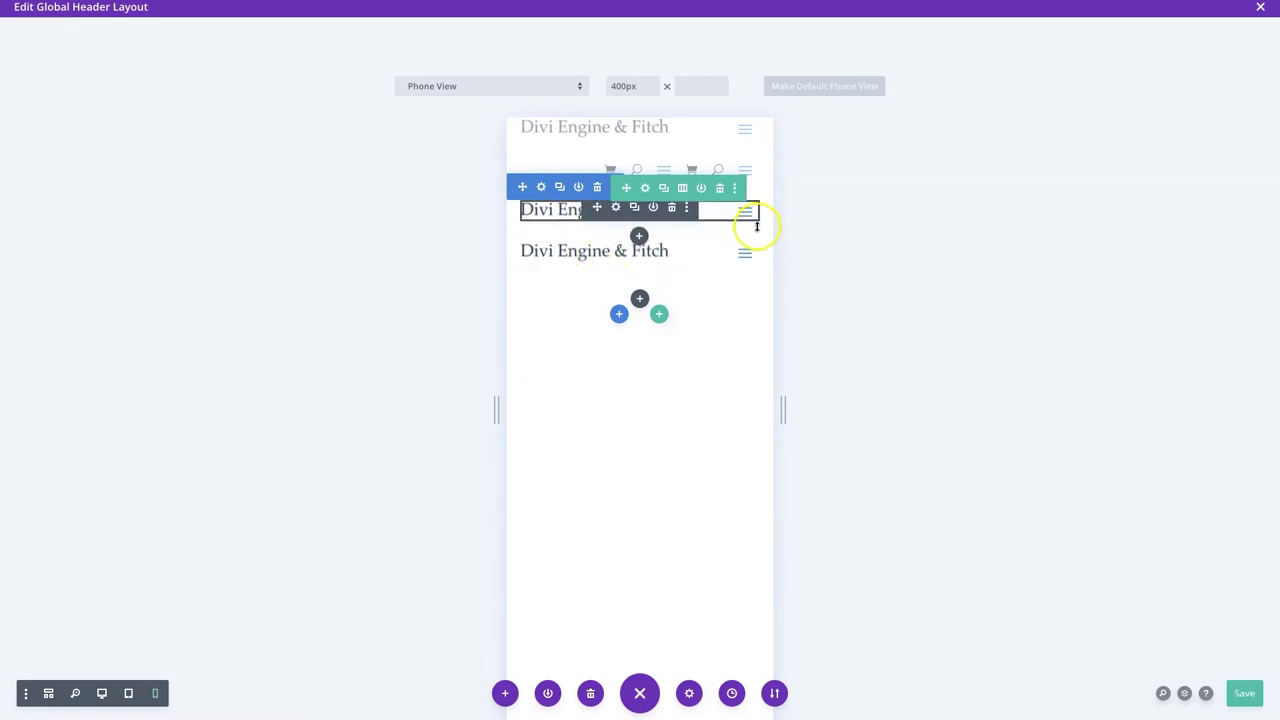
pyautogui.click(103, 693)
pyautogui.click(368, 82)
pyautogui.click(512, 216)
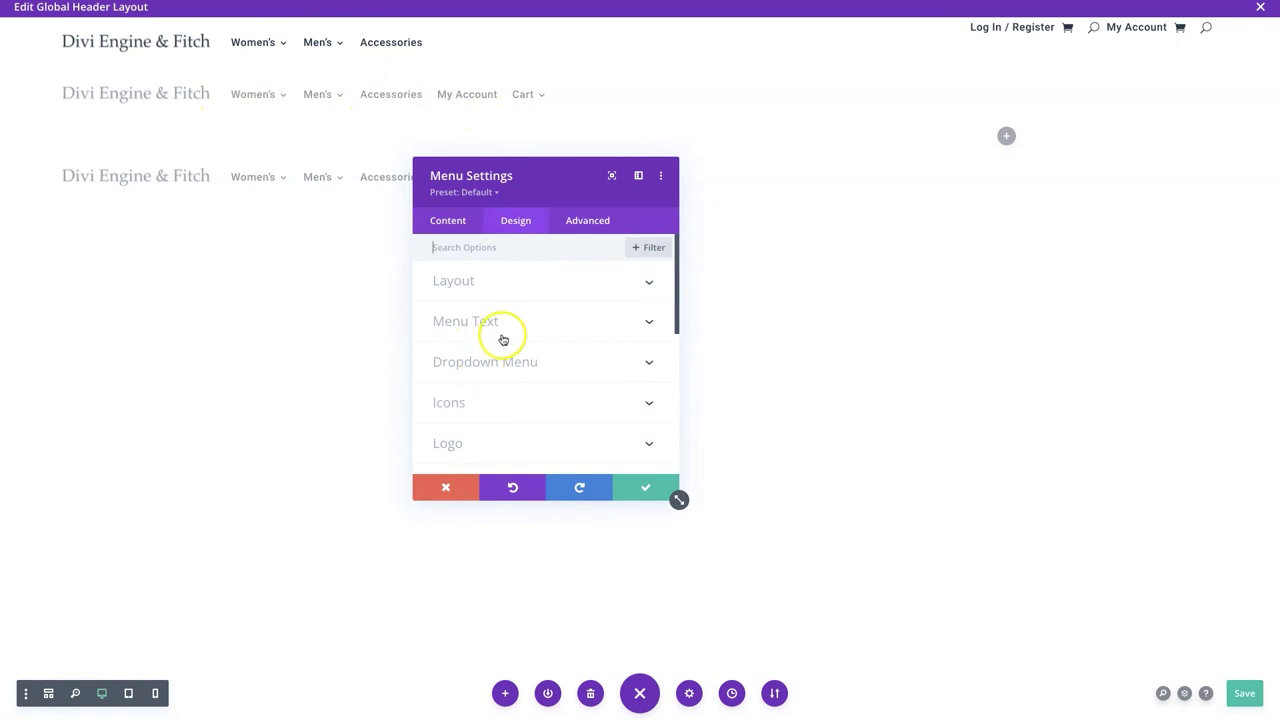
pyautogui.click(478, 405)
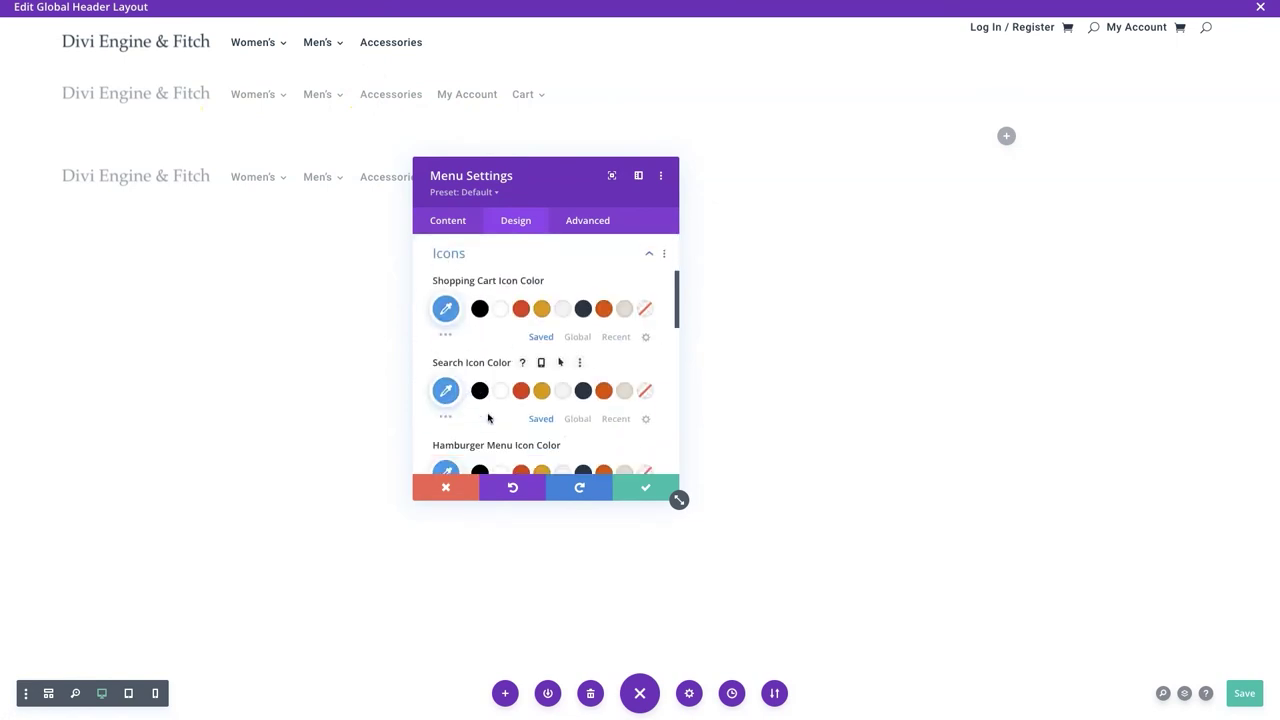
pyautogui.scroll(-3, 488, 418)
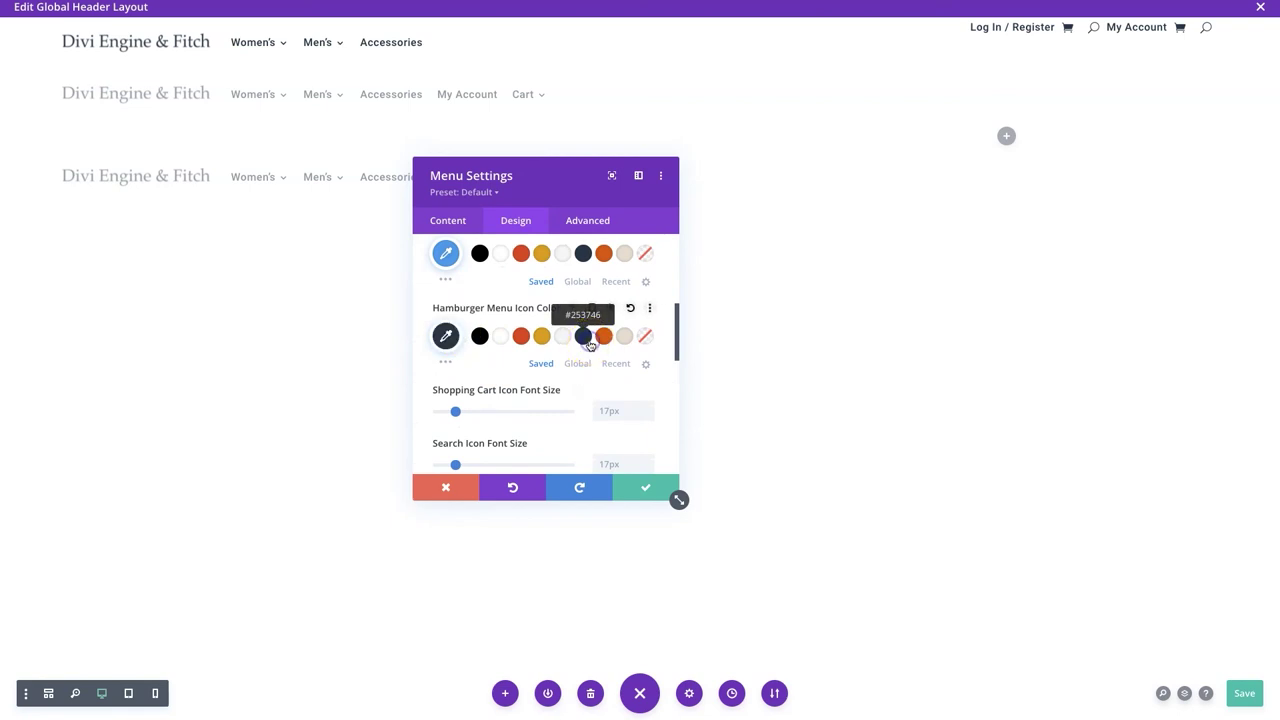
pyautogui.click(623, 490)
# Set the hamburger menu icon colour of the logged-out mobile menu module, save it, and check it in phone view
pyautogui.click(371, 164)
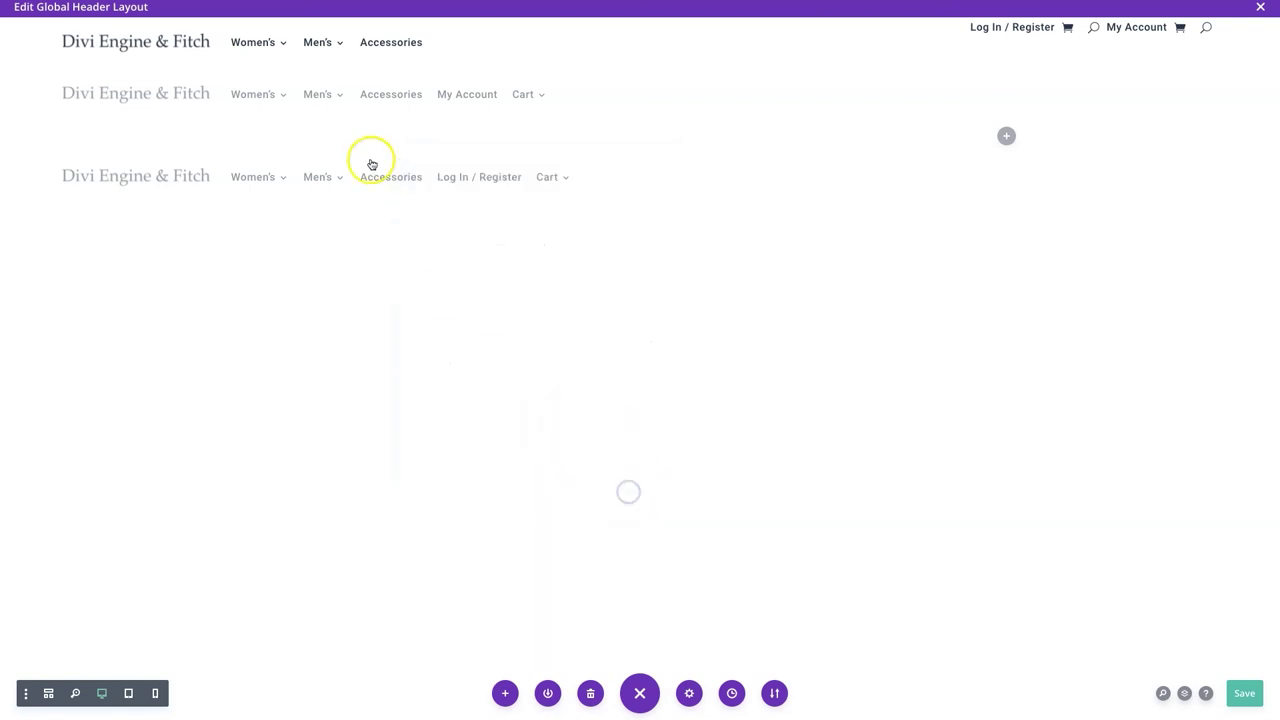
pyautogui.click(369, 158)
pyautogui.click(514, 220)
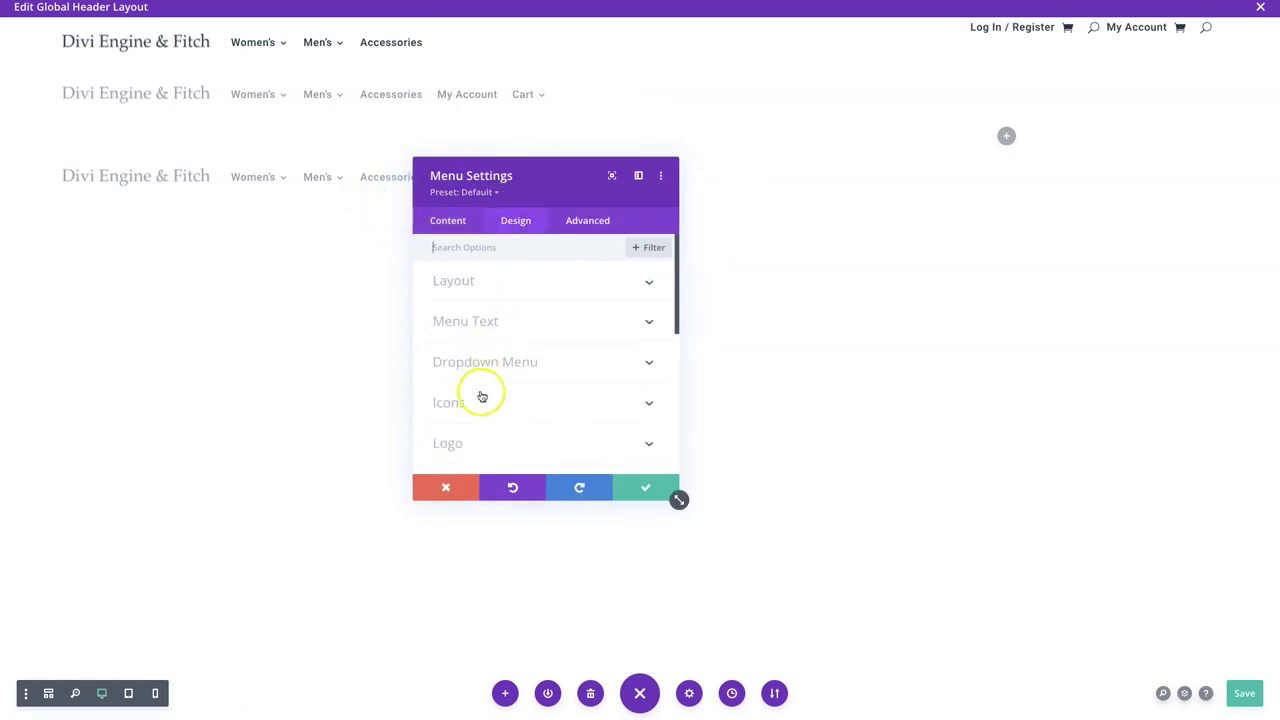
pyautogui.click(481, 397)
pyautogui.scroll(-3, 476, 400)
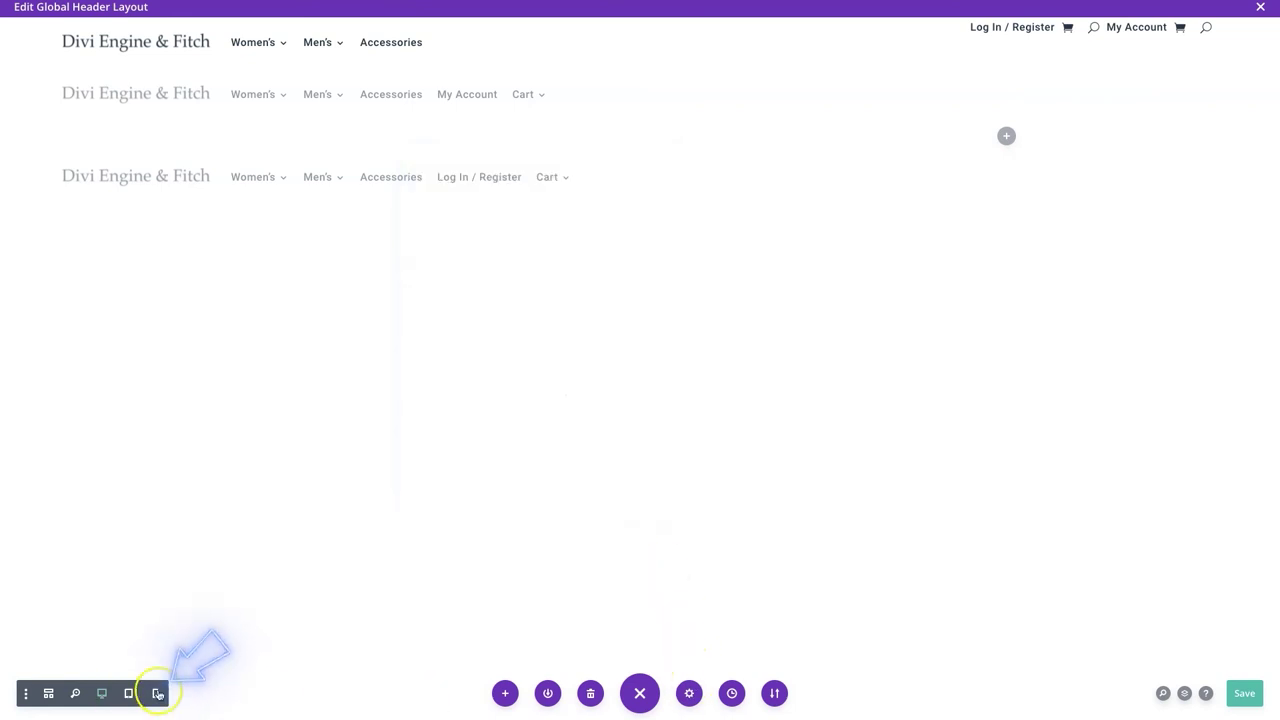
pyautogui.click(648, 420)
pyautogui.moveTo(742, 211)
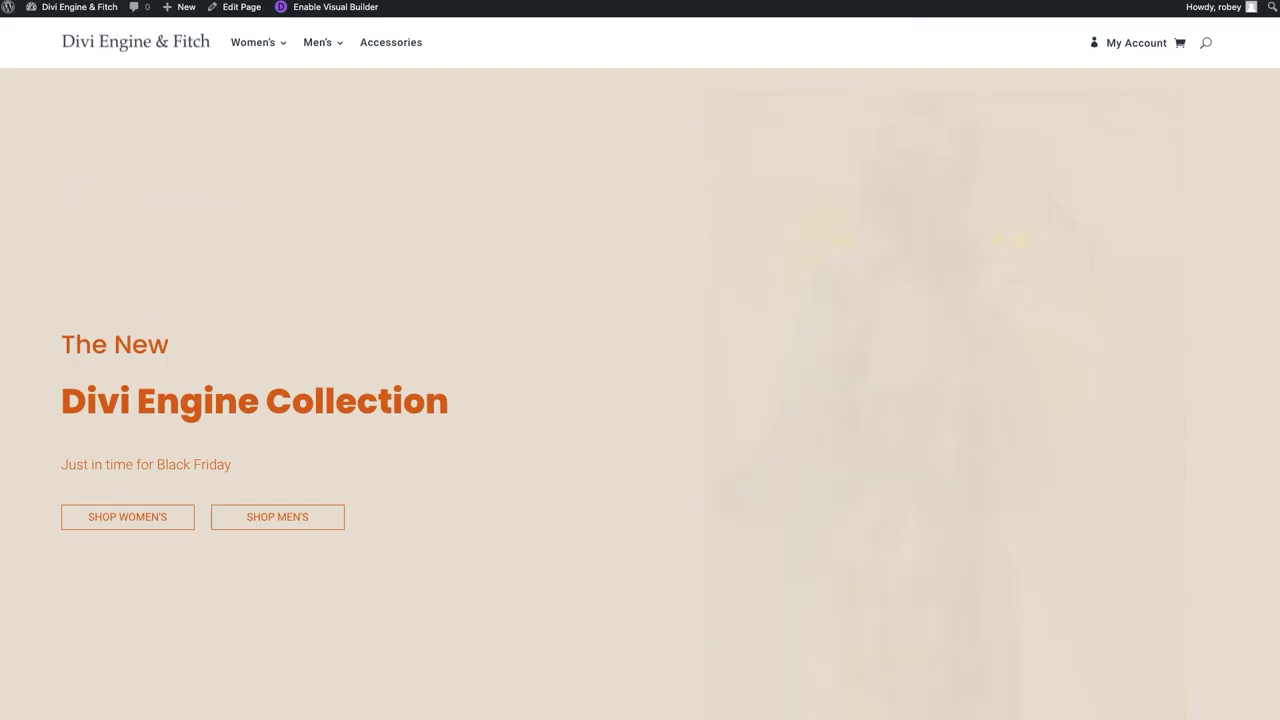
# Check the sticky desktop header on the live homepage by scrolling down and back up
pyautogui.click(50, 28)
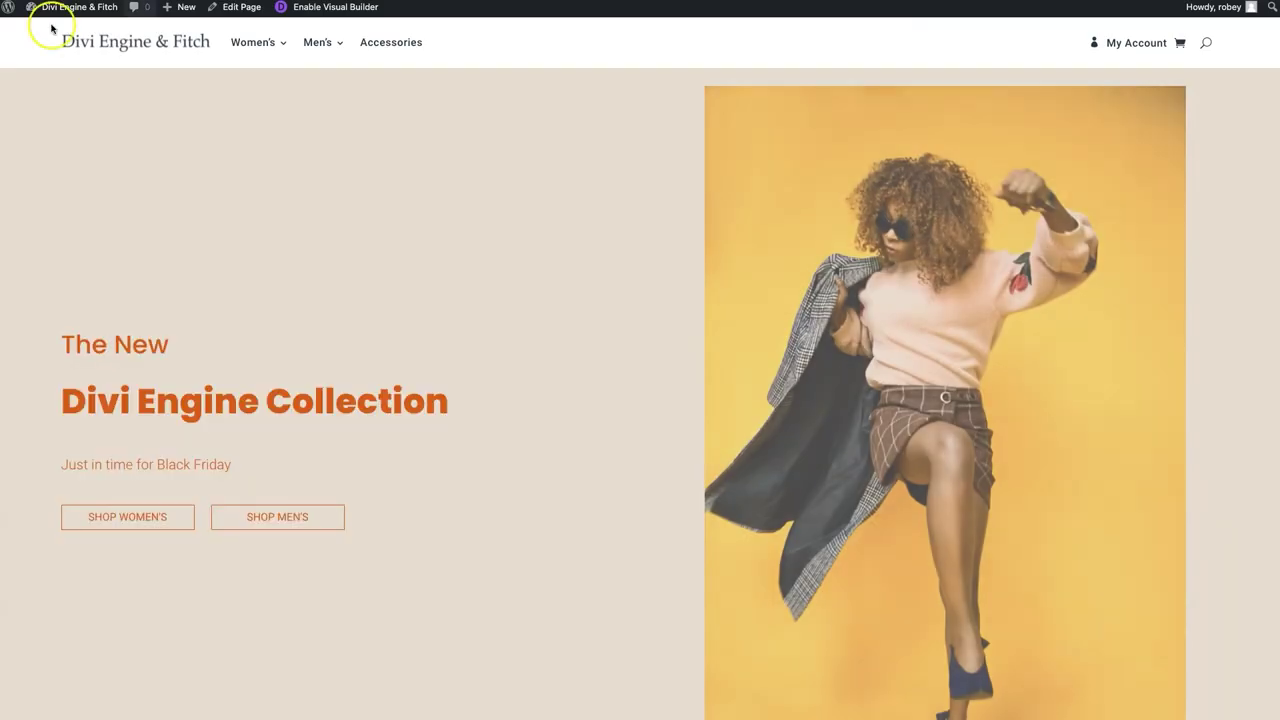
pyautogui.scroll(-3, 640, 400)
pyautogui.scroll(3, 60, 70)
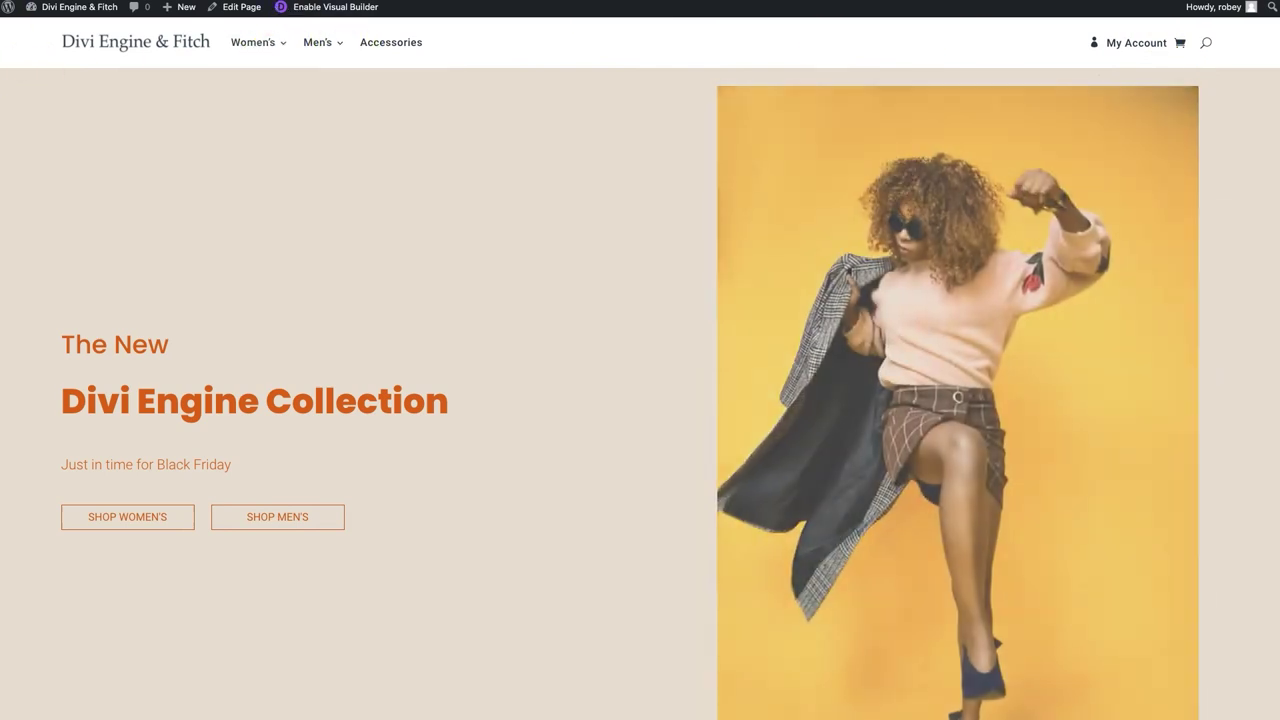
# Narrow the browser window to mobile width and open and close the hamburger menu to examine its items
pyautogui.hotkey('ctrl', 'alt', 'Right')
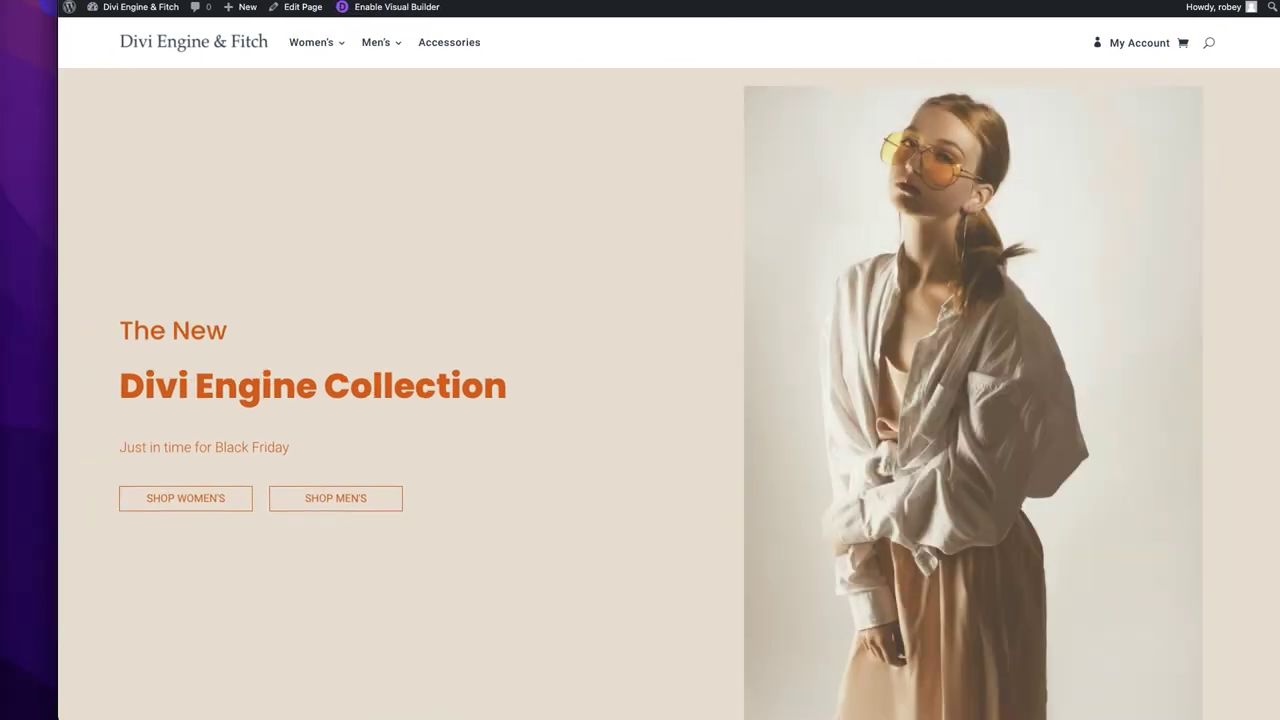
pyautogui.moveTo(213, 300); pyautogui.dragTo(661, 88)
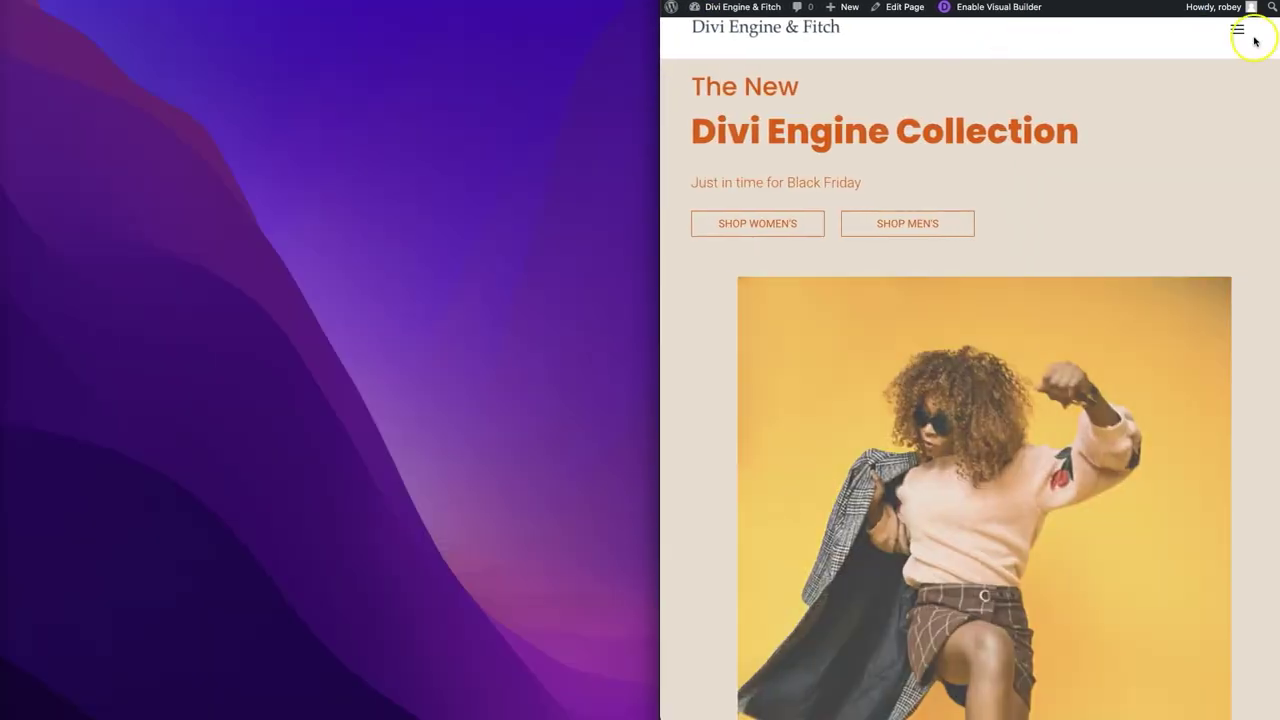
pyautogui.click(1241, 32)
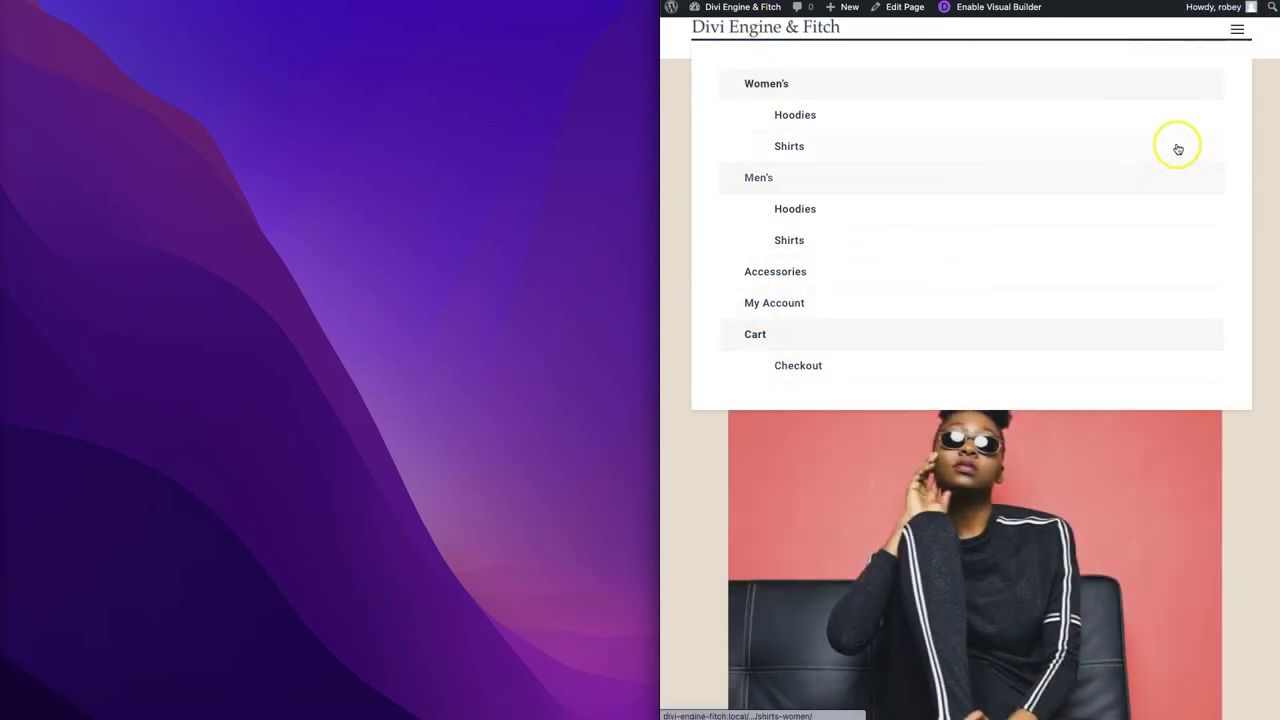
pyautogui.click(1240, 36)
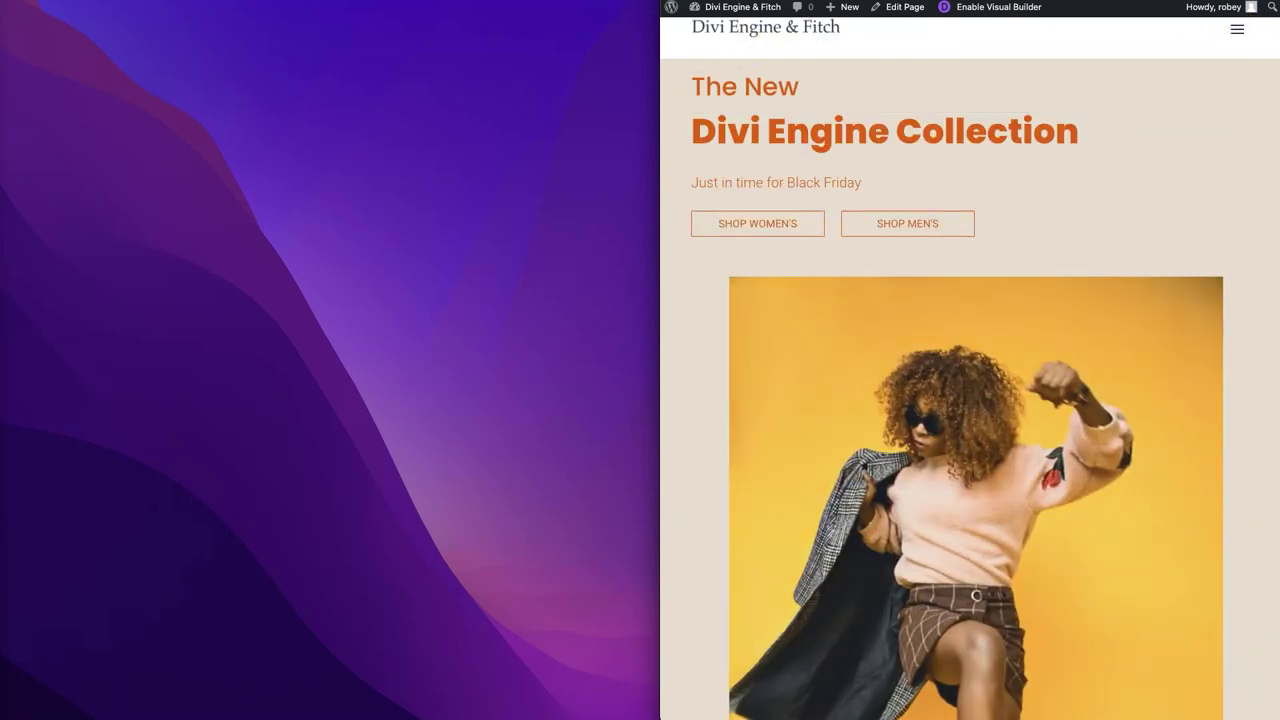
# Restore the browser window to full width and scroll the whole homepage to review the sticky header
pyautogui.hotkey('ctrl', 'alt', 'Return')
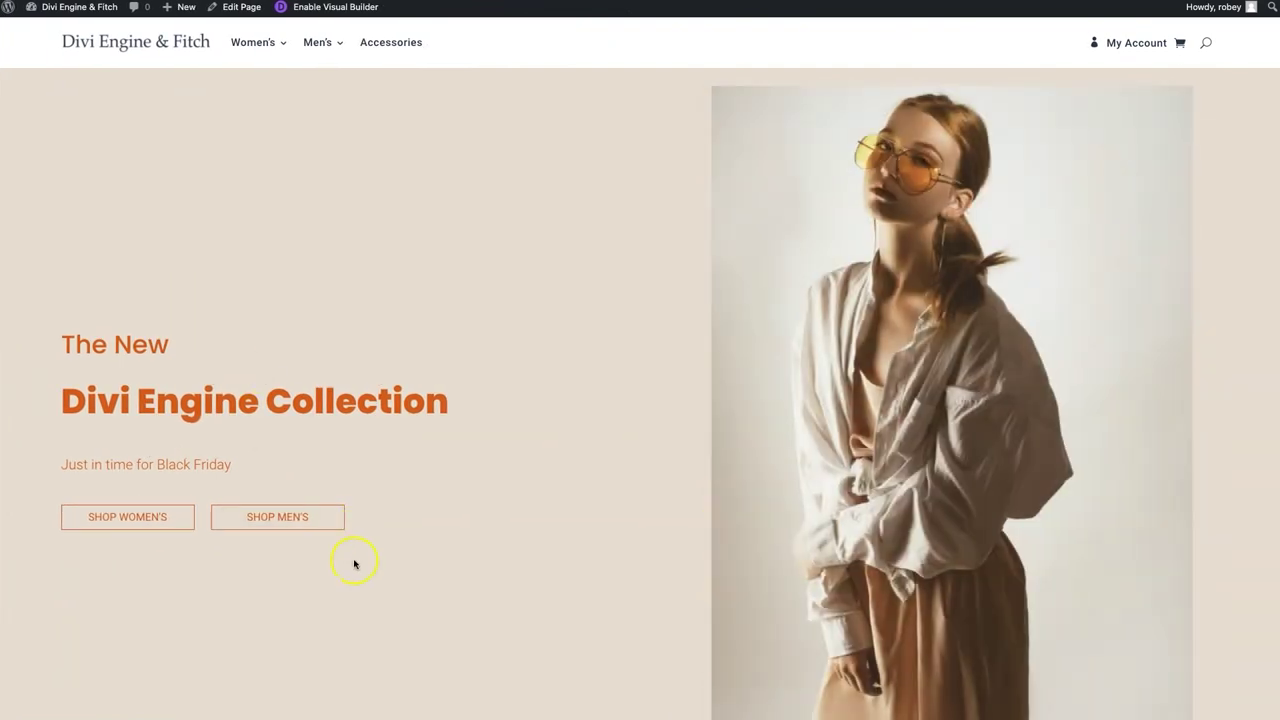
pyautogui.scroll(-4, 637, 417)
pyautogui.scroll(-8, 637, 417)
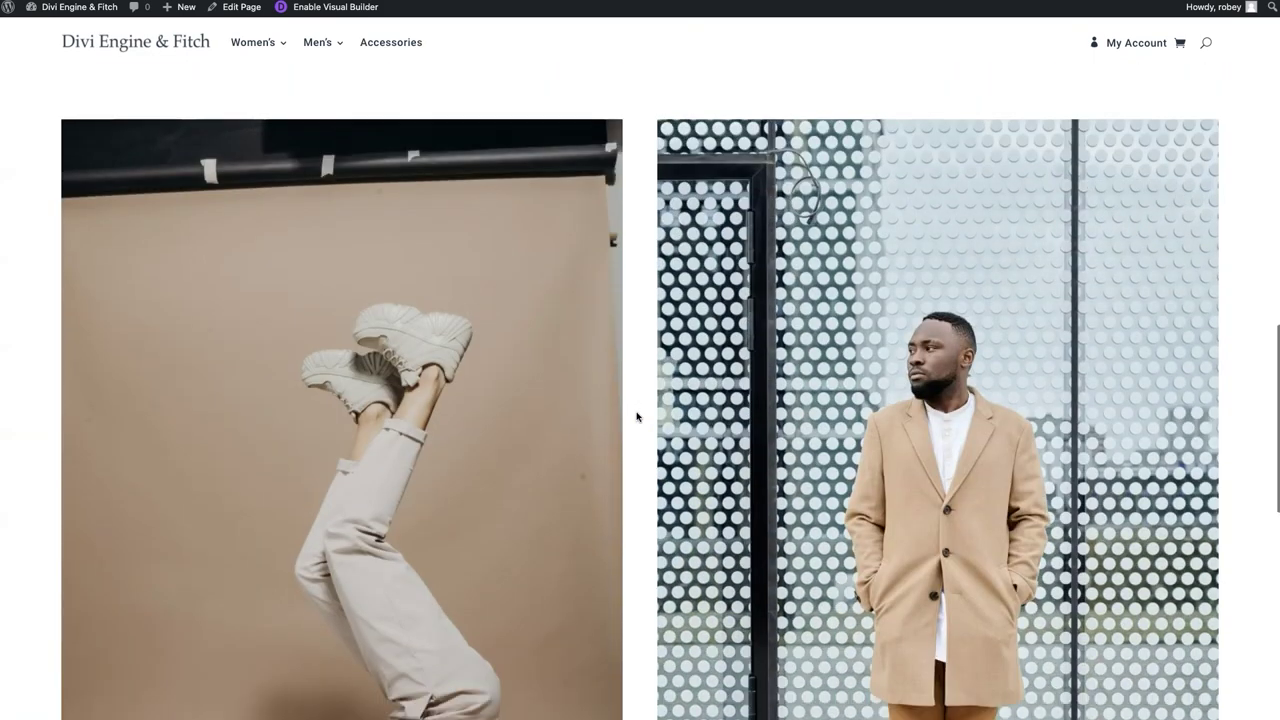
pyautogui.scroll(12, 637, 417)
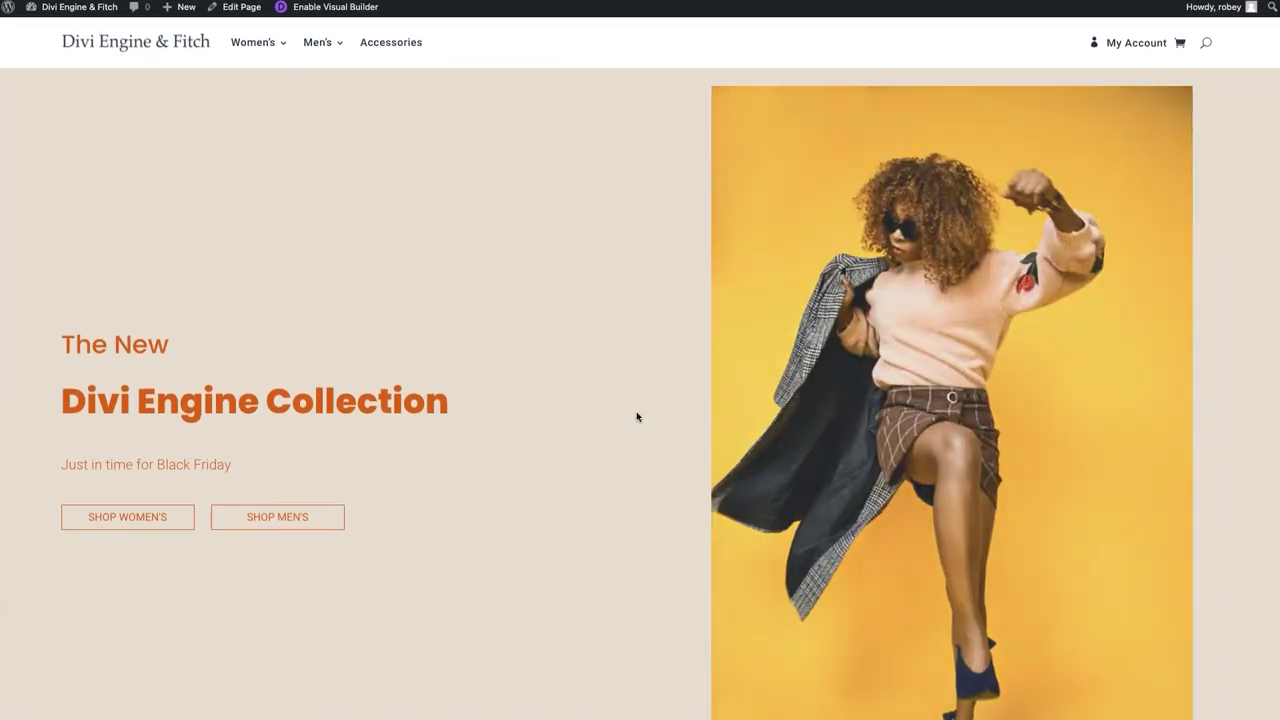